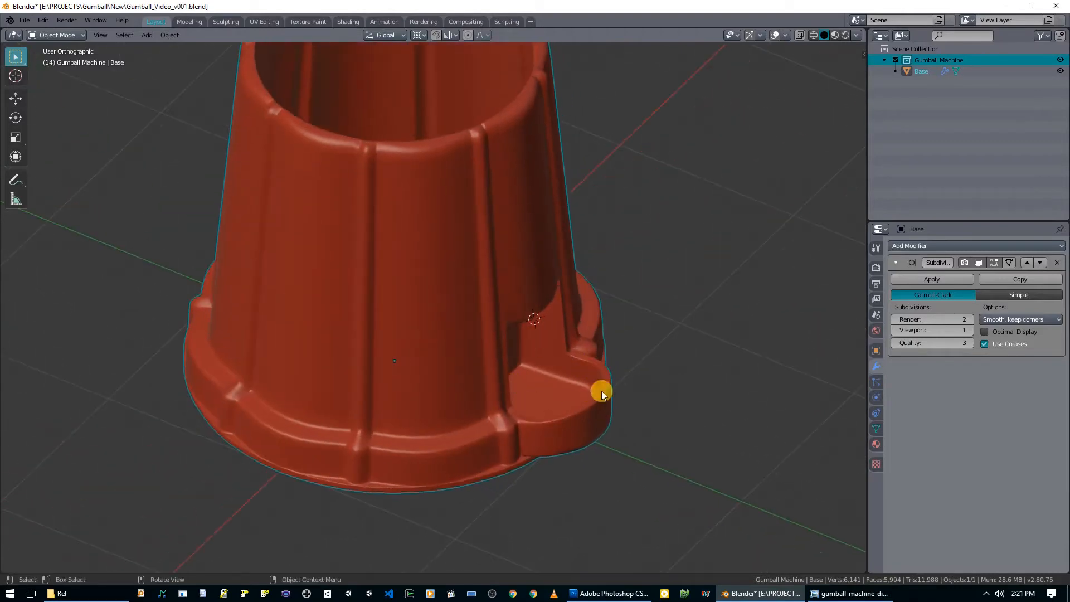
Examine the red base from several angles and compare its chute opening and front with the gumball machine reference photos.
middle_drag(580, 387, 419, 356)
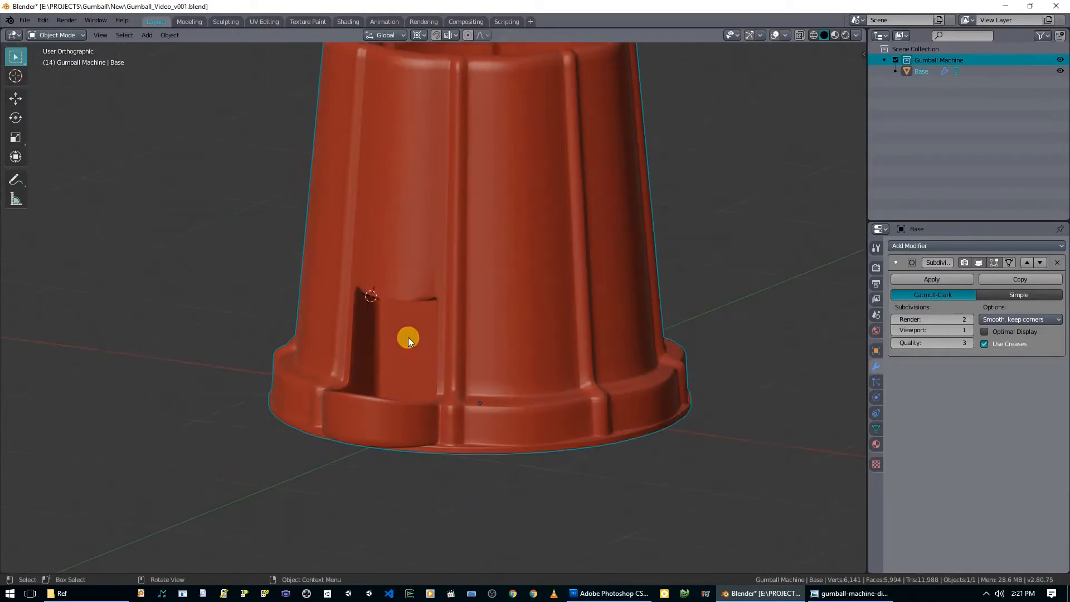
middle_drag(385, 306, 441, 405)
click(862, 594)
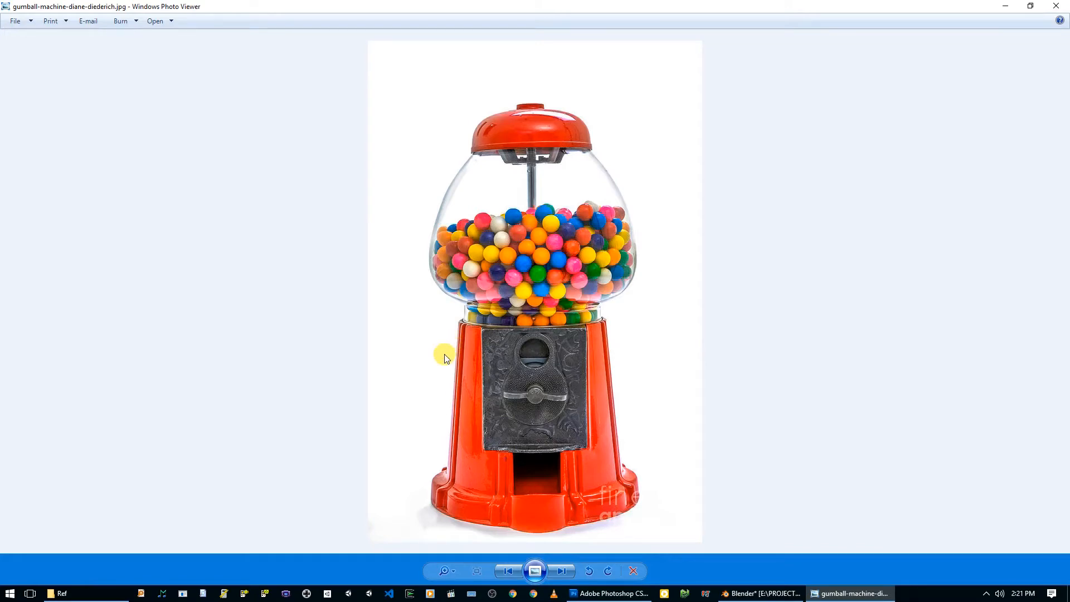
click(750, 593)
scroll(440, 212, down, 6)
middle_drag(429, 292, 525, 325)
scroll(509, 318, up, 3)
middle_drag(509, 373, 456, 341)
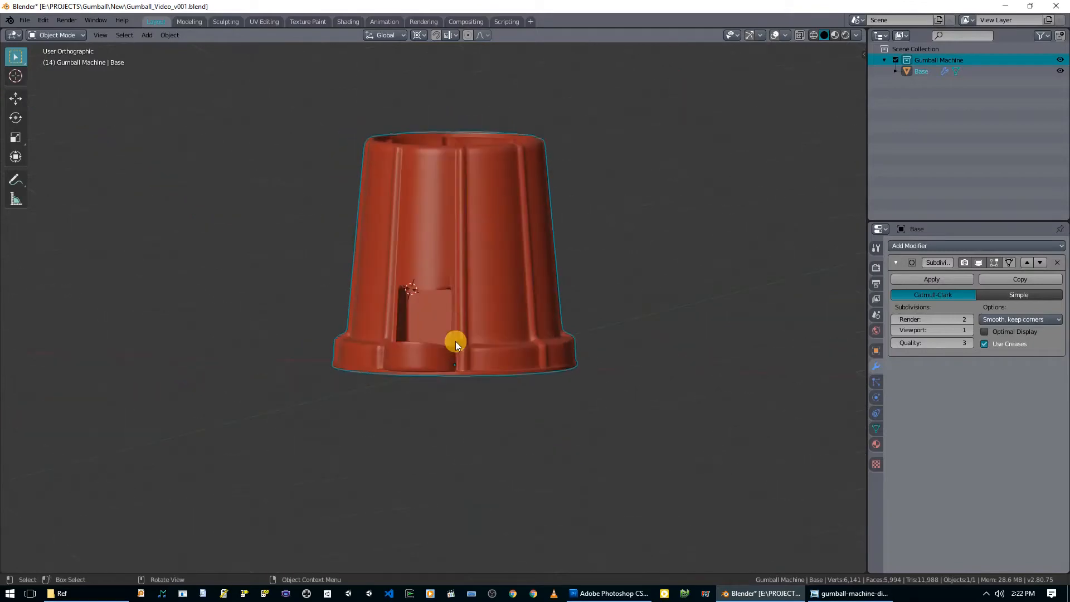
key(alt+Tab)
key(Right)
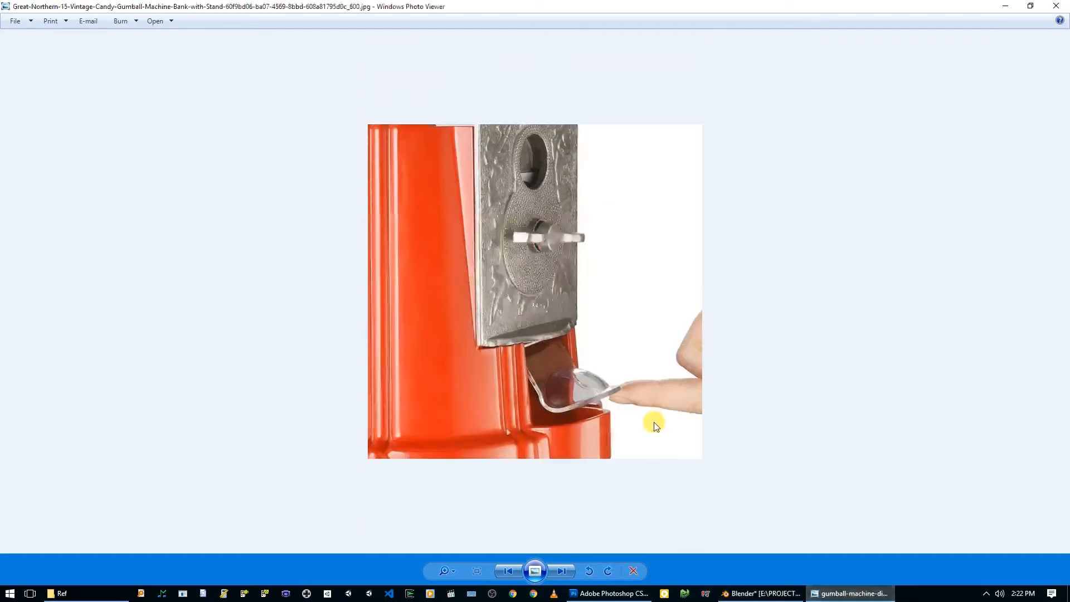
key(Right)
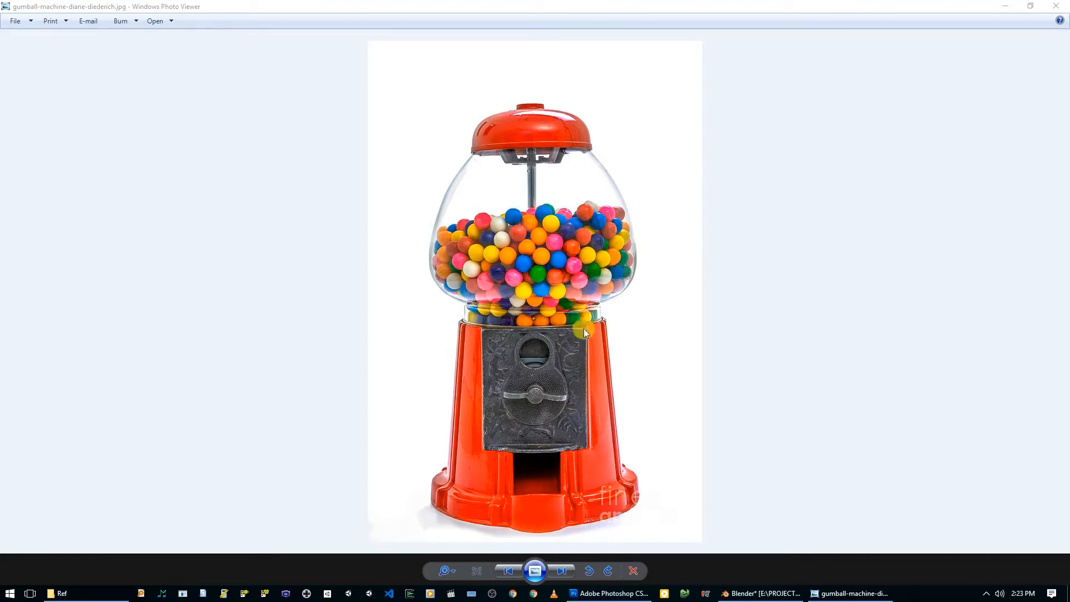
click(761, 593)
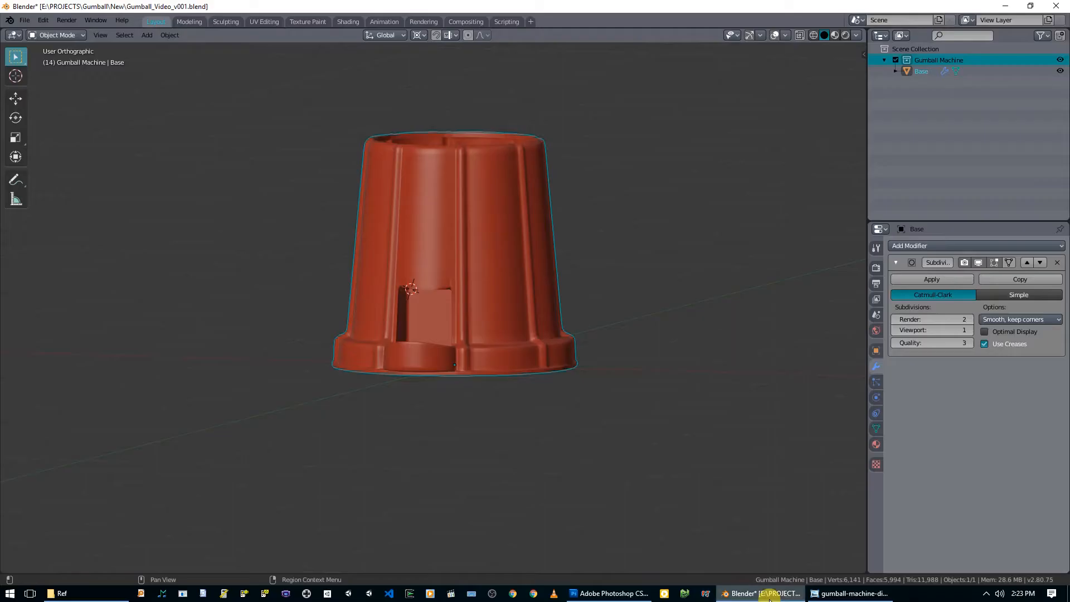
In front view, reset the 3D cursor to the world origin and add a cube mesh there.
key(KP_1)
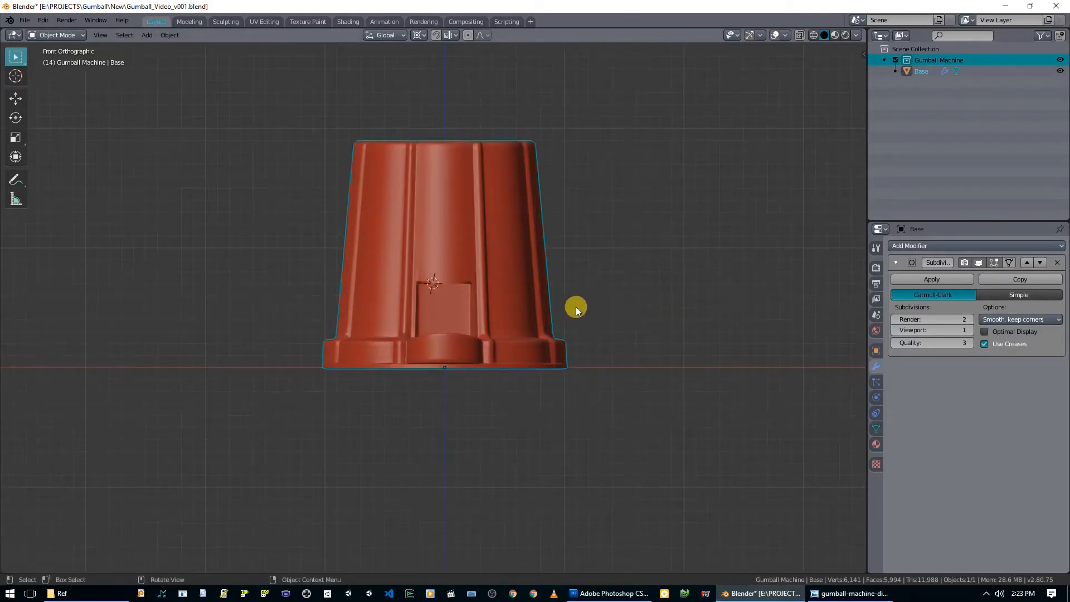
key(shift+c)
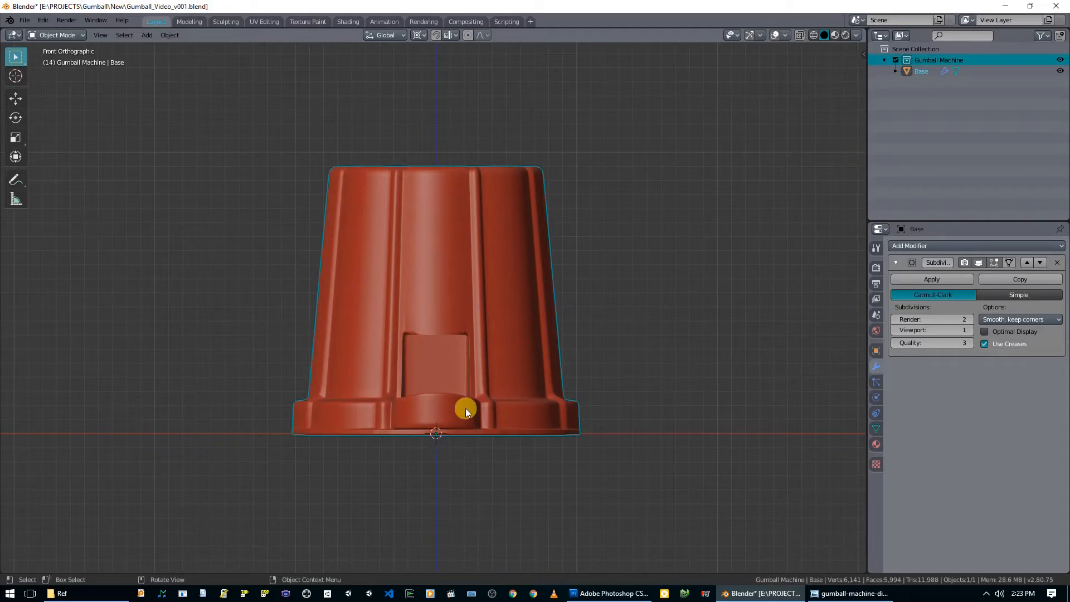
key(shift+a)
mouse_move(451, 368)
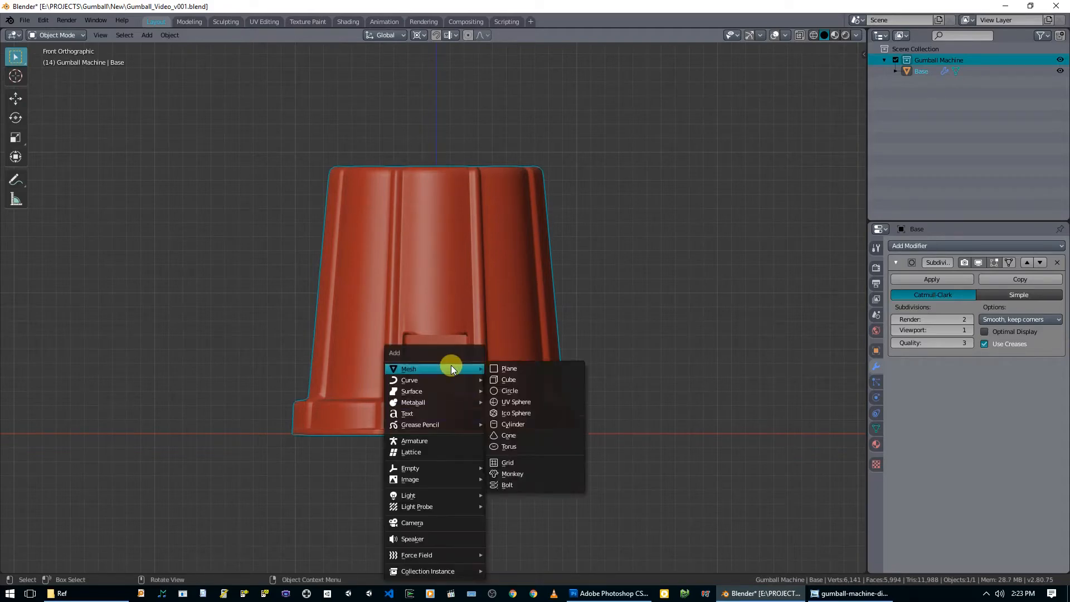
click(507, 380)
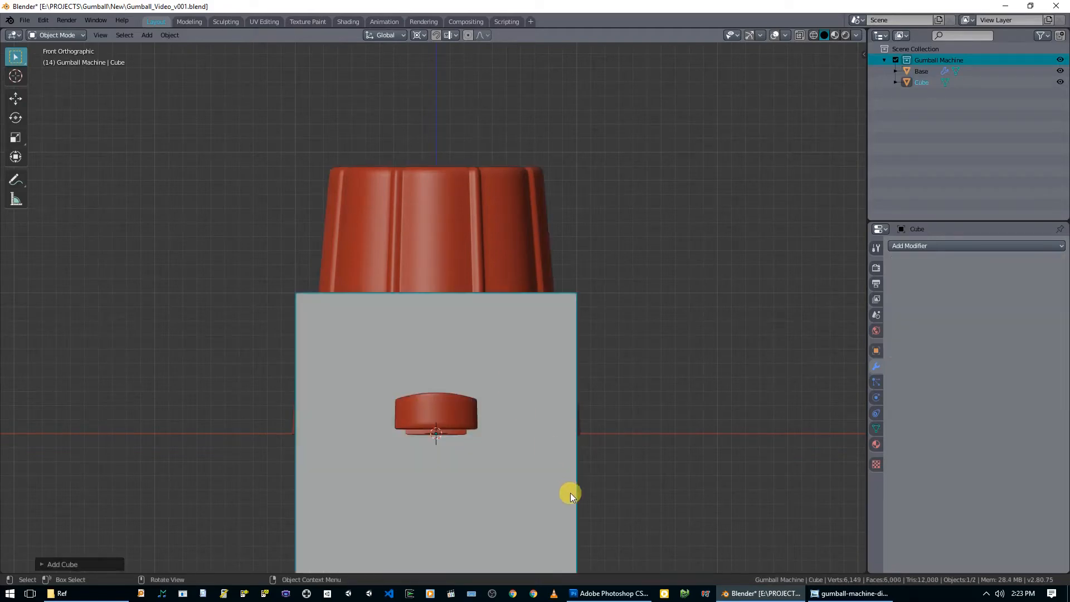
Move the cube up along Z by about 1.11 m in front of the base.
key(g)
key(z)
click(608, 333)
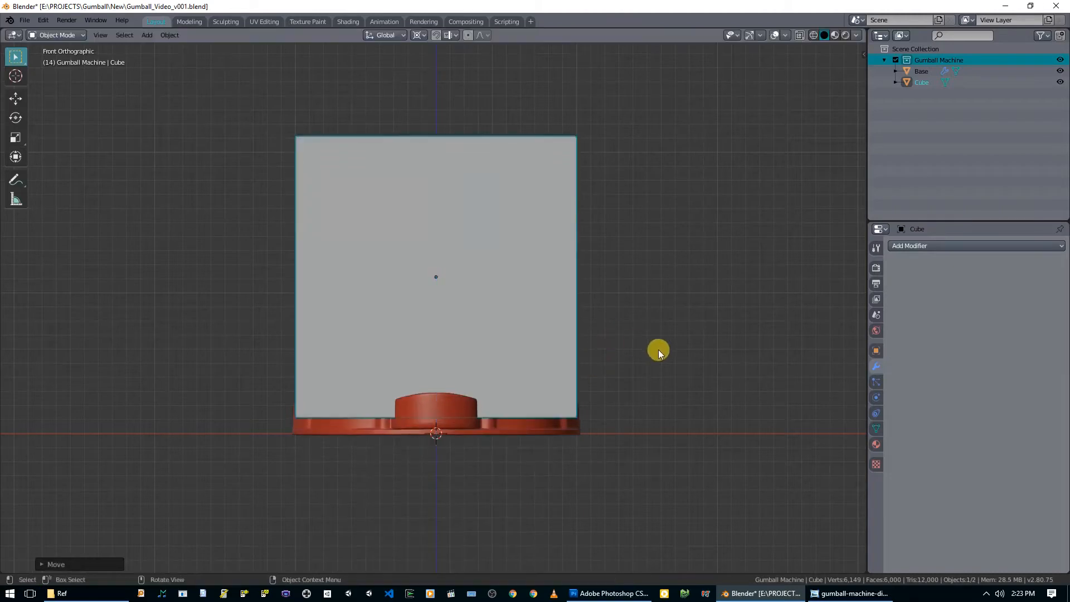
key(s)
key(z)
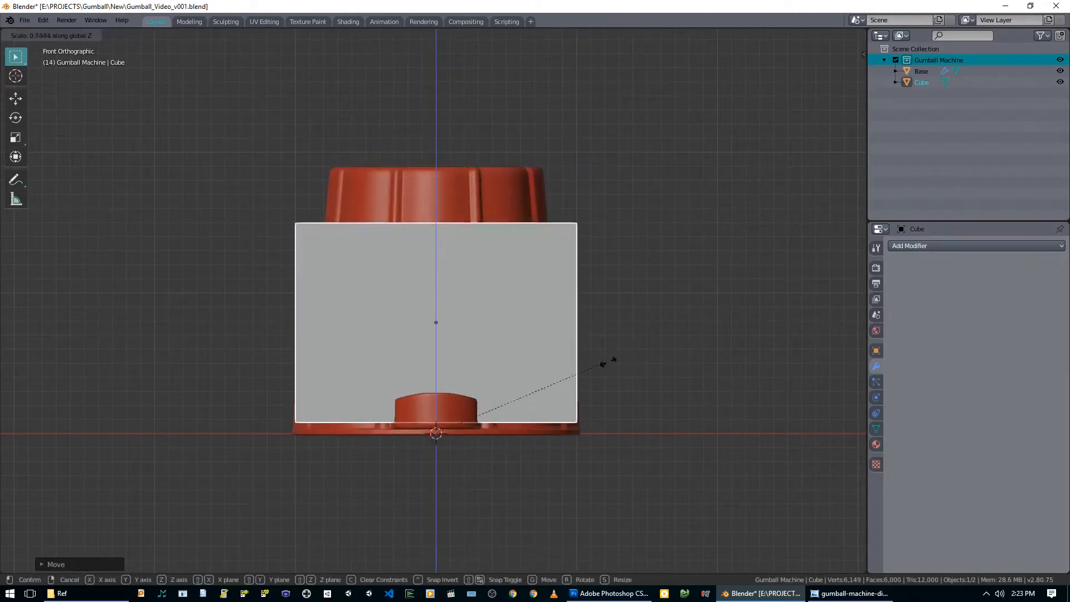
click(479, 389)
Set the transform pivot point to Median Point.
key(period)
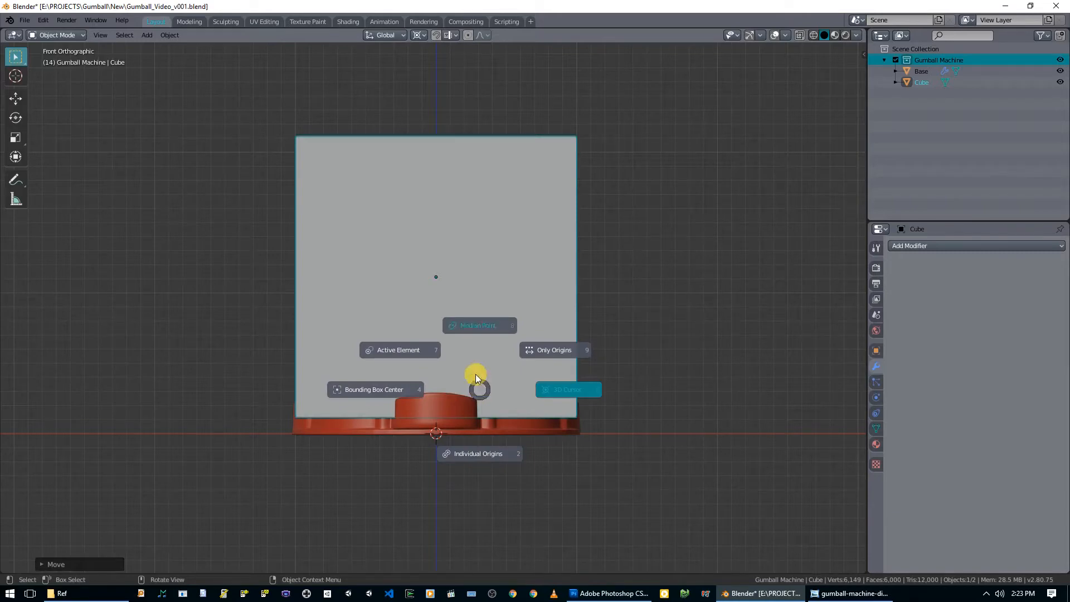
click(487, 327)
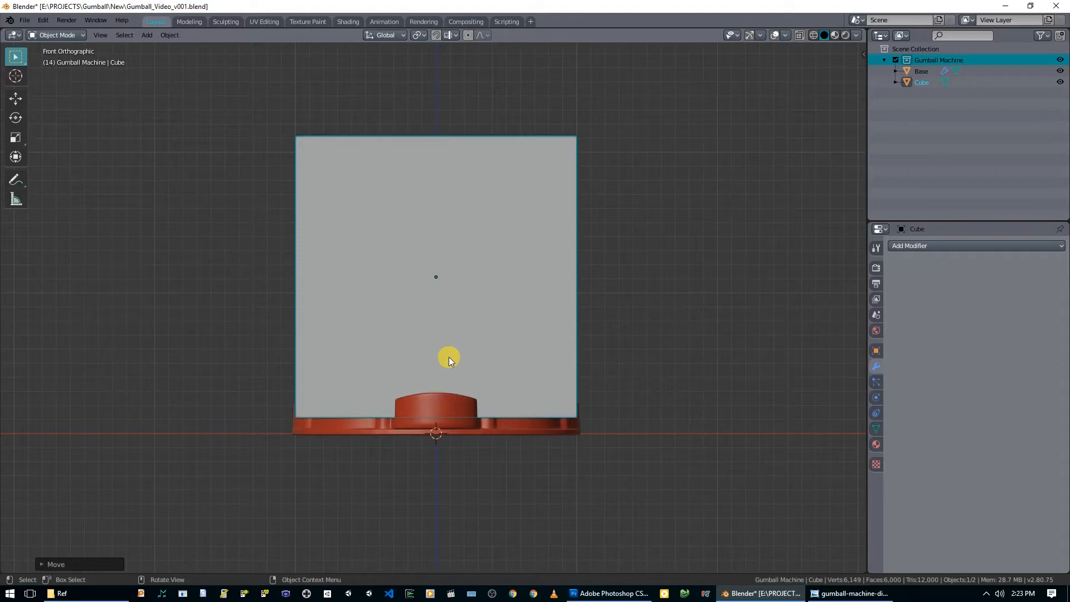
key(Tab)
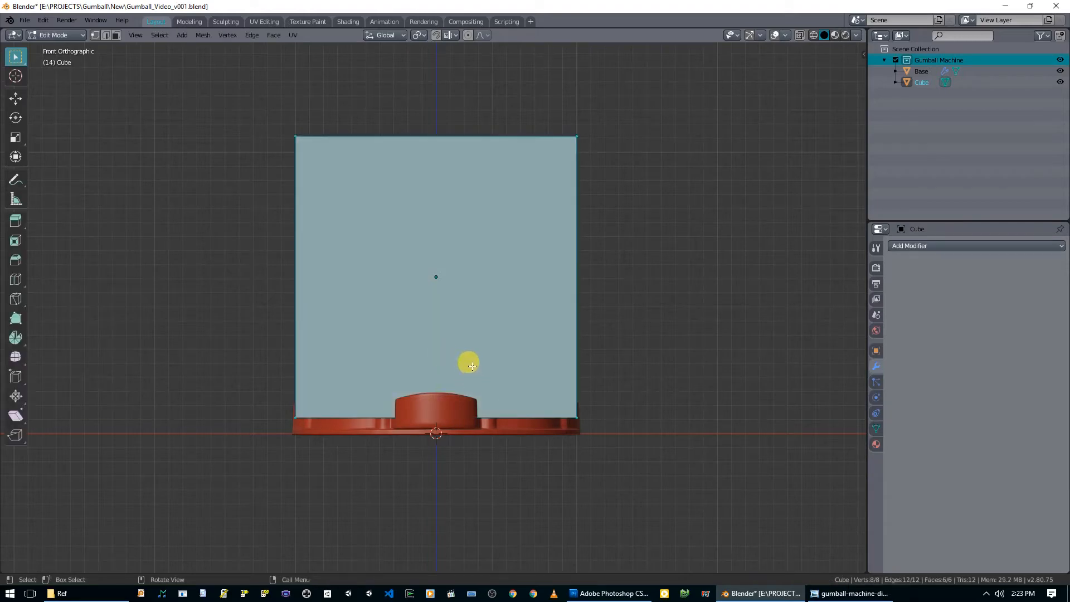
key(Tab)
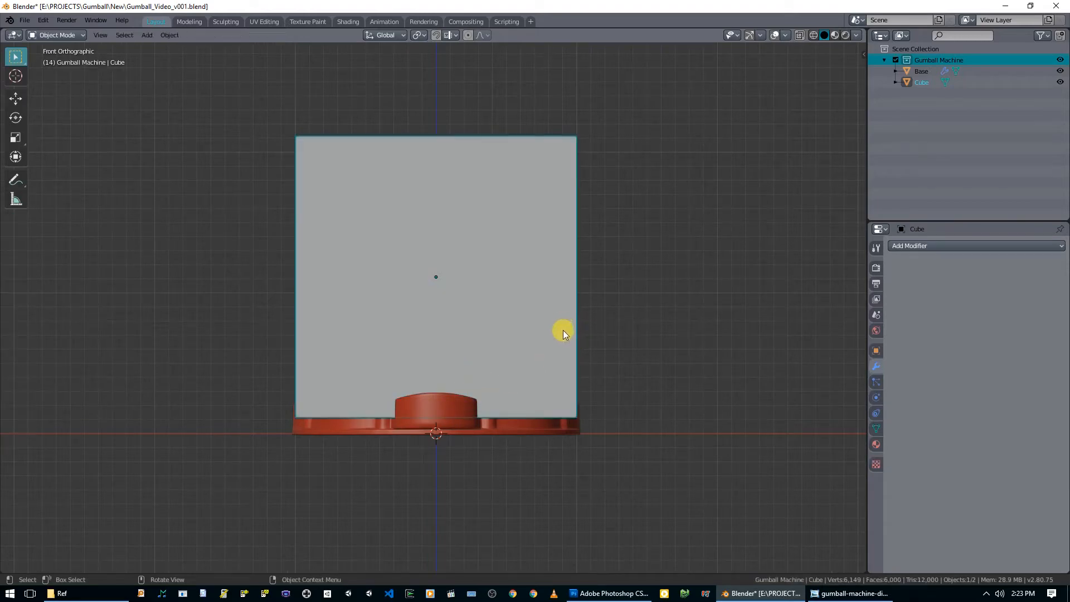
Show the transform values and scale the whole cube uniformly to about 0.533 in Object Mode.
key(n)
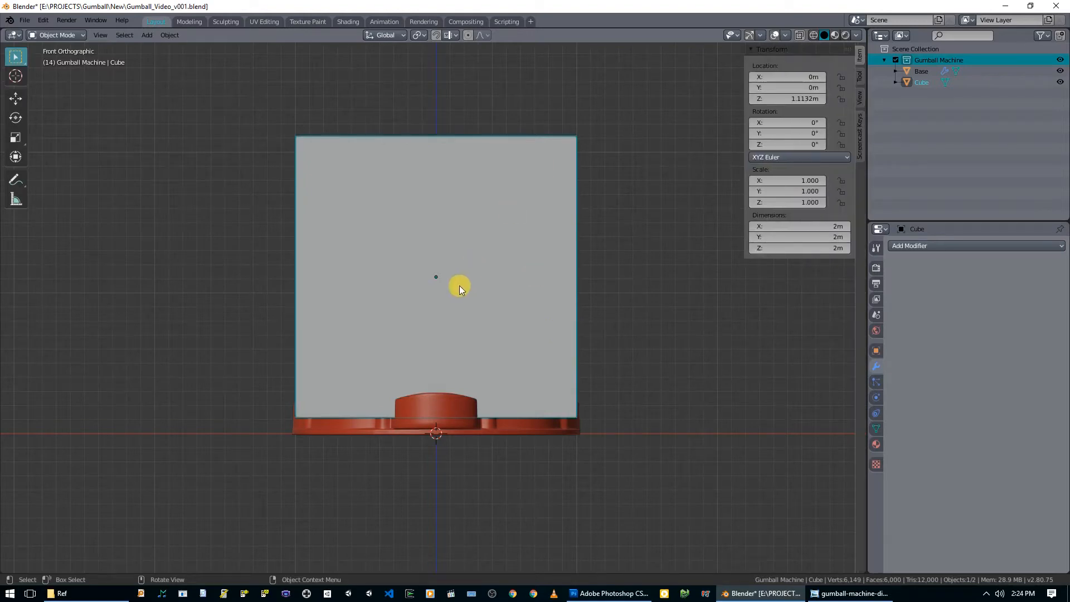
key(s)
click(516, 331)
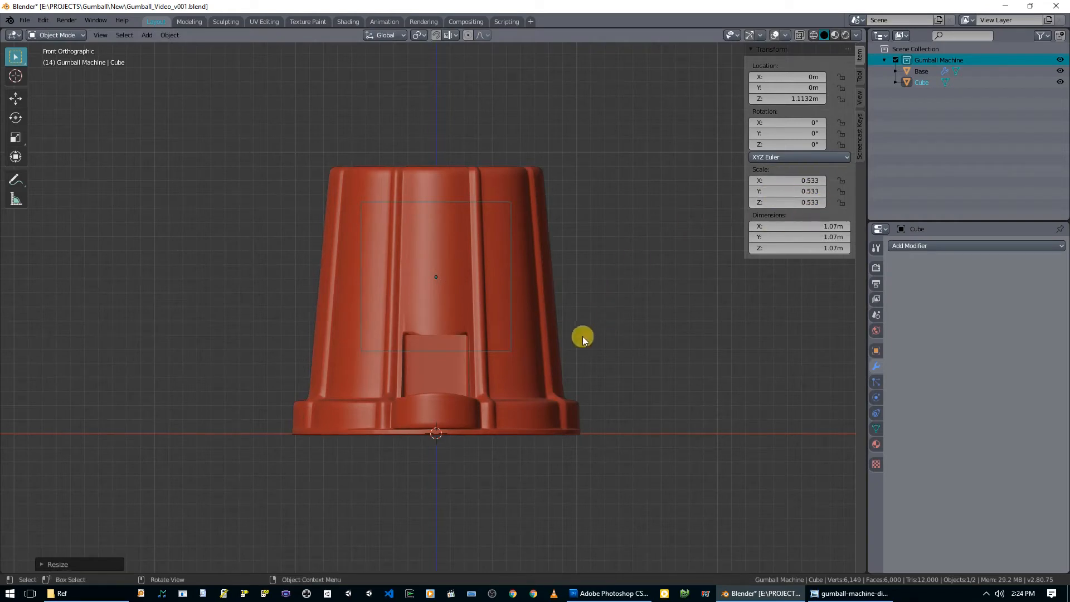
click(660, 335)
Hide the red base and apply the cube's scale transform.
click(477, 295)
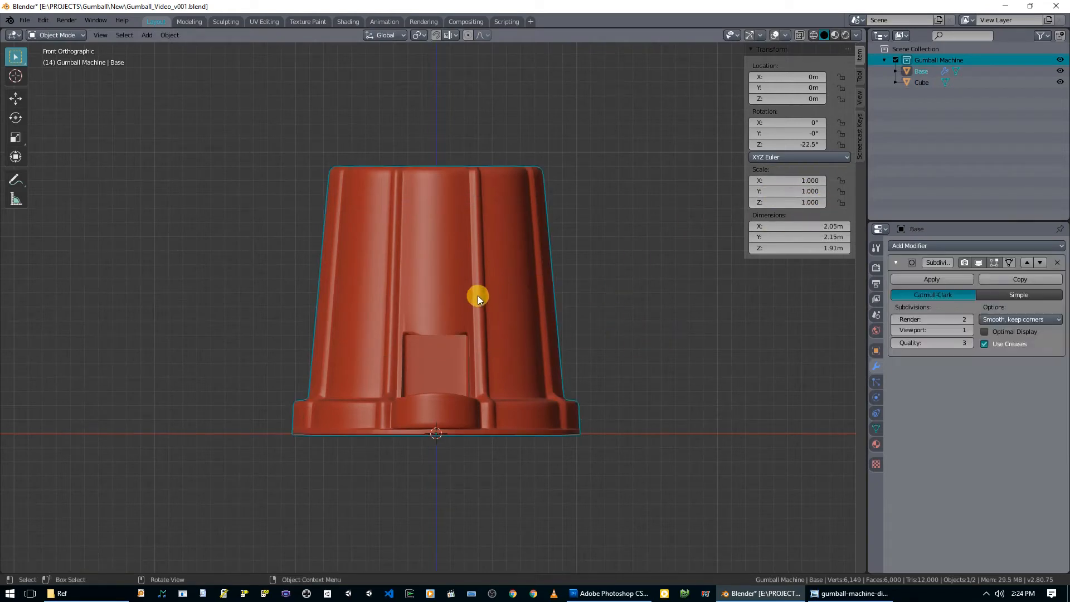
key(h)
click(490, 281)
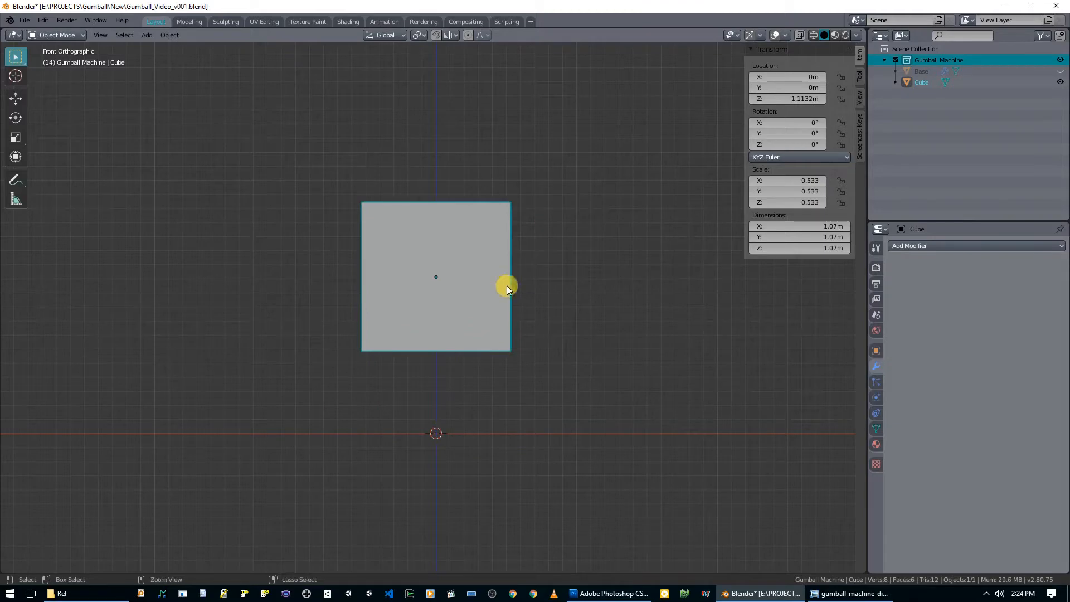
key(ctrl+a)
click(454, 306)
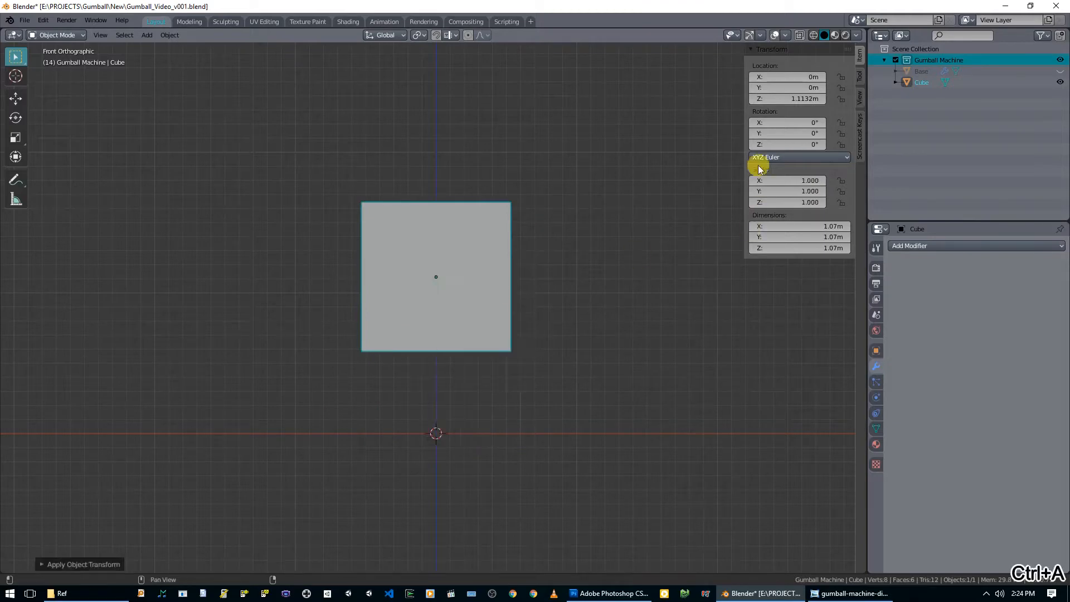
Undo the applied scale, the hiding of the base and the cube's resize, and hide the transform values.
key(ctrl+z)
key(ctrl+z)
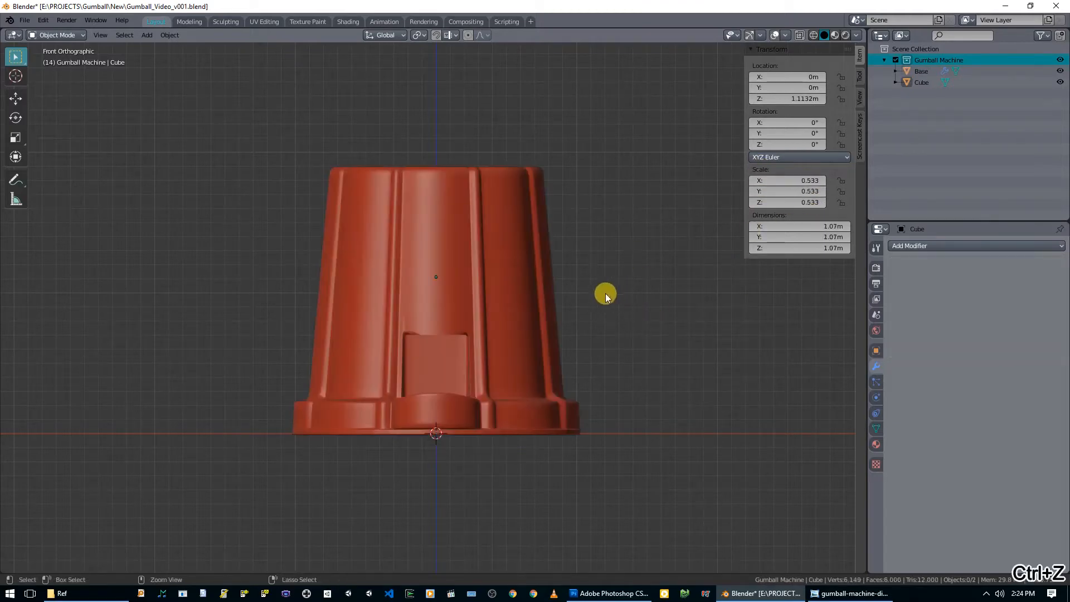
key(ctrl+z)
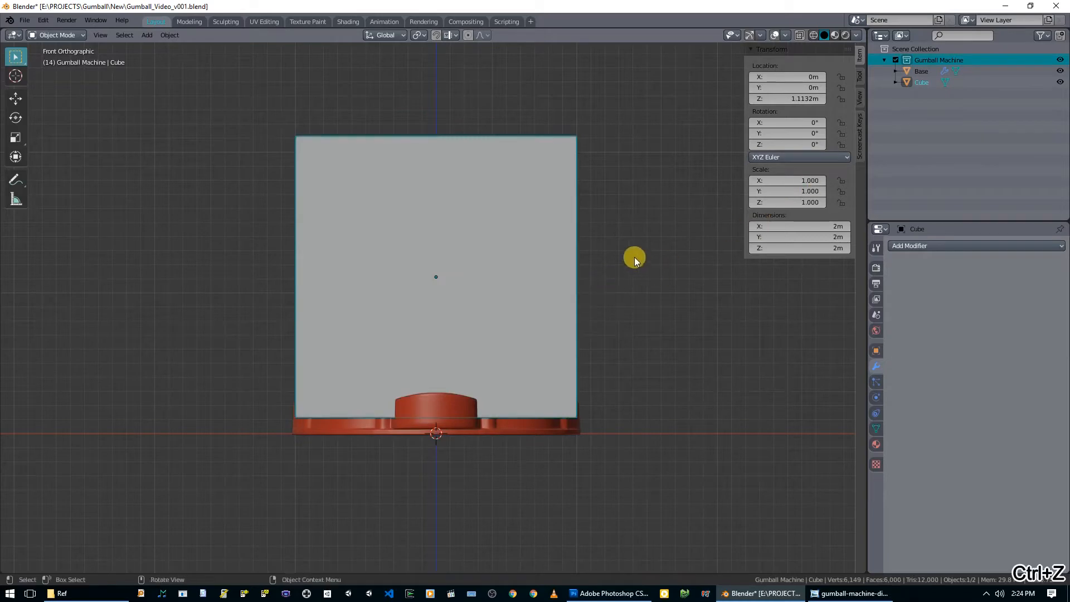
key(n)
In Edit Mode, scale the cube's whole mesh down along Z to roughly 0.6 of its height.
key(Tab)
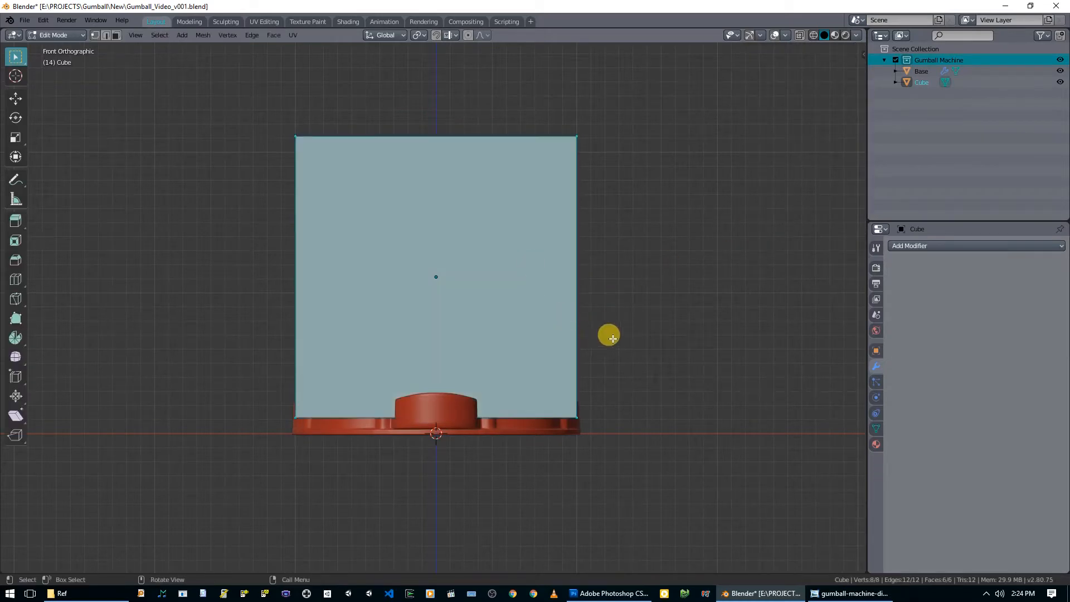
key(s)
key(z)
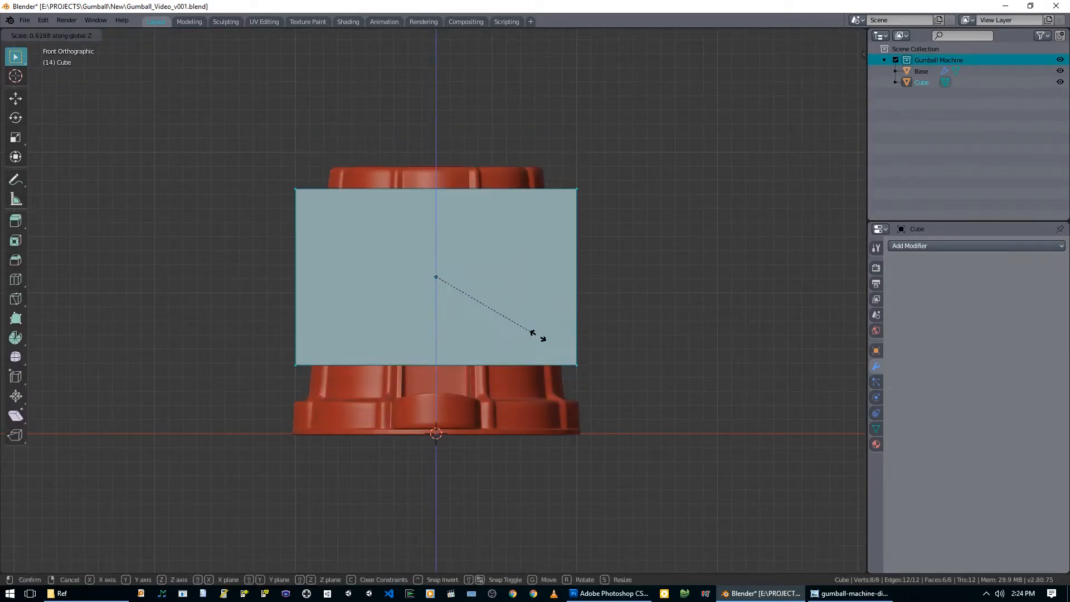
click(526, 335)
Raise the cube's mesh about 0.18 m along Z and stretch it vertically by about 1.05 to span from chute opening to rim.
scroll(526, 335, up, 2)
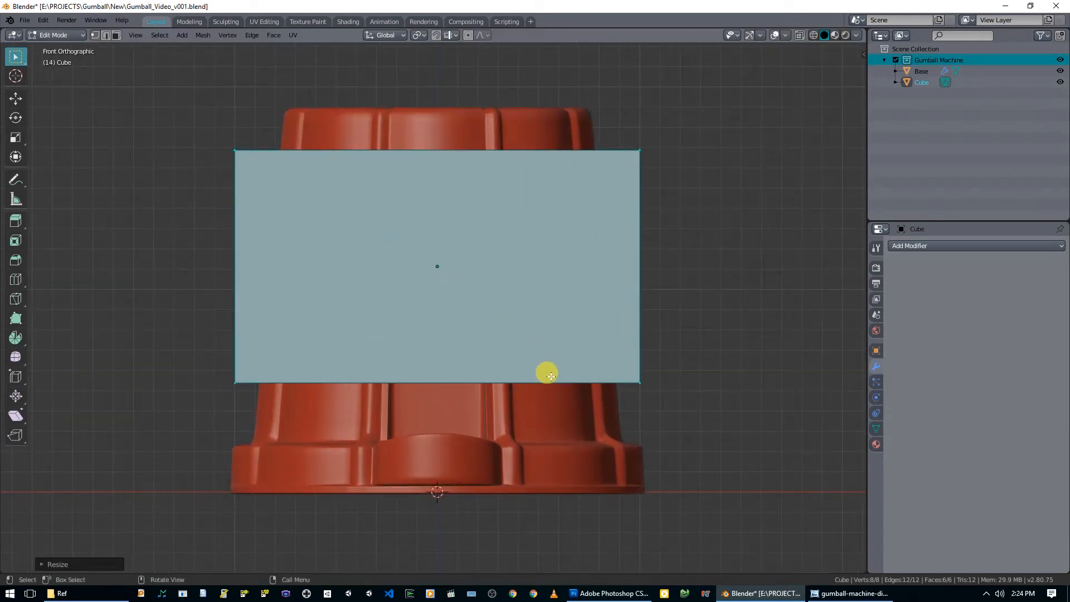
key(g)
key(z)
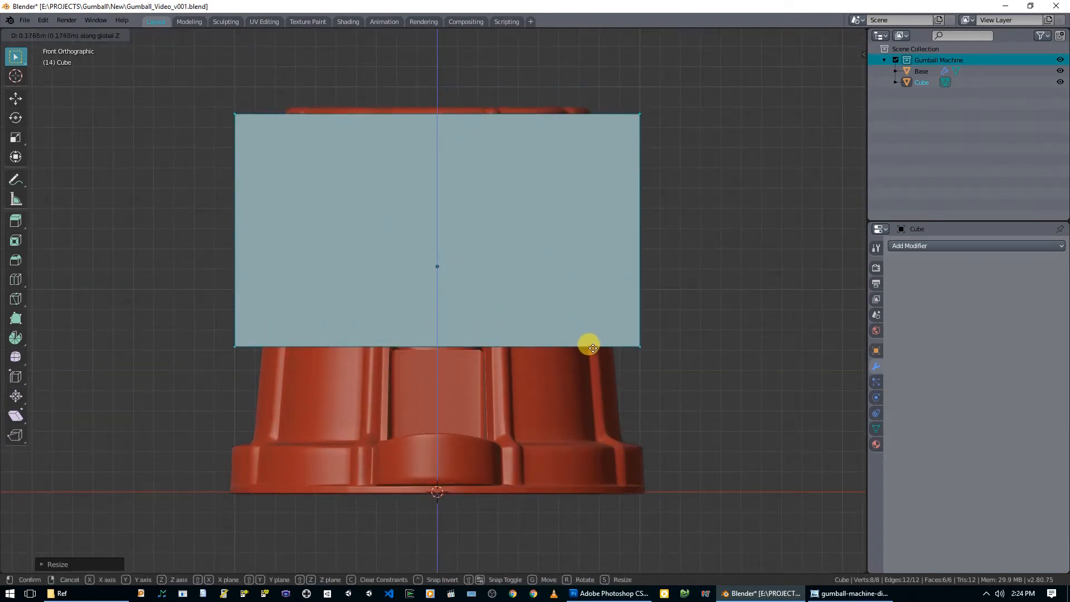
click(593, 346)
key(s)
key(z)
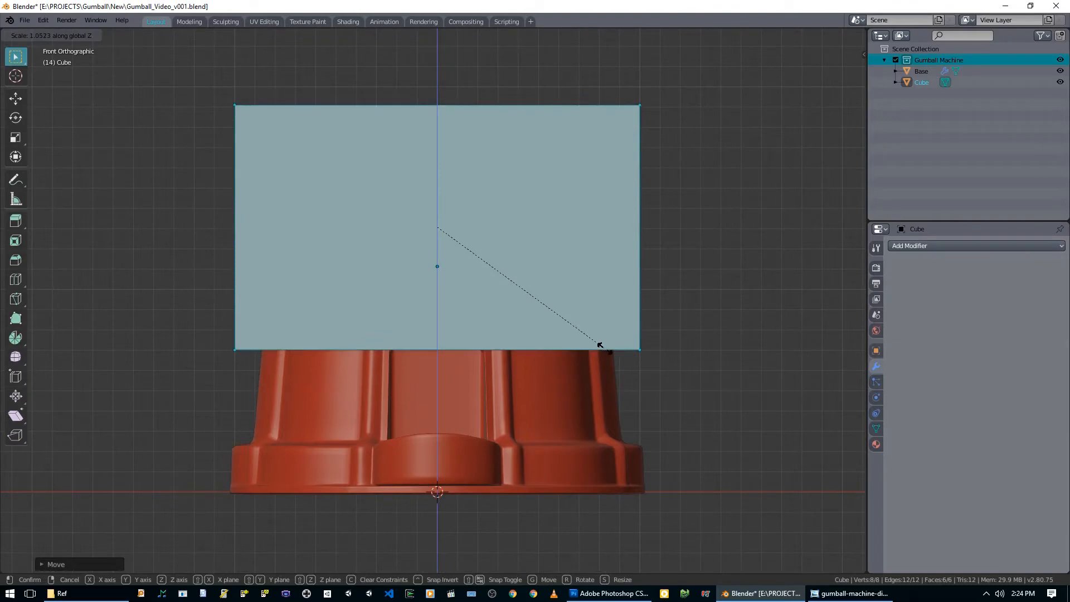
click(597, 344)
Switch the viewport to wireframe shading with X-ray turned on.
key(ctrl+Tab)
click(527, 300)
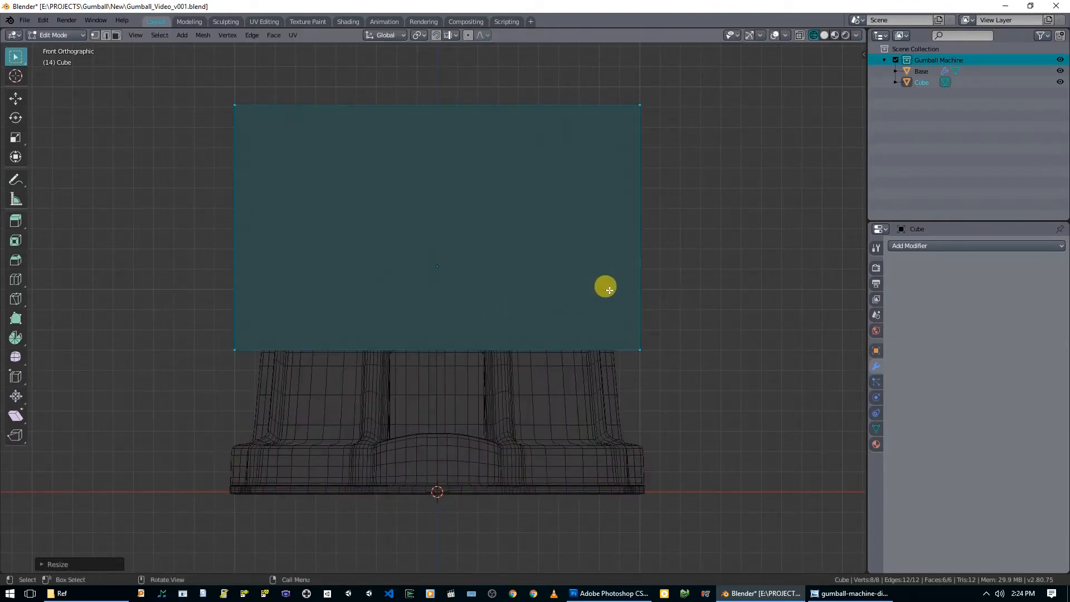
key(alt+z)
Examine how the box overlaps the base from the front and at an angle, comparing the wireframe with X-ray on and off.
scroll(591, 304, up, 2)
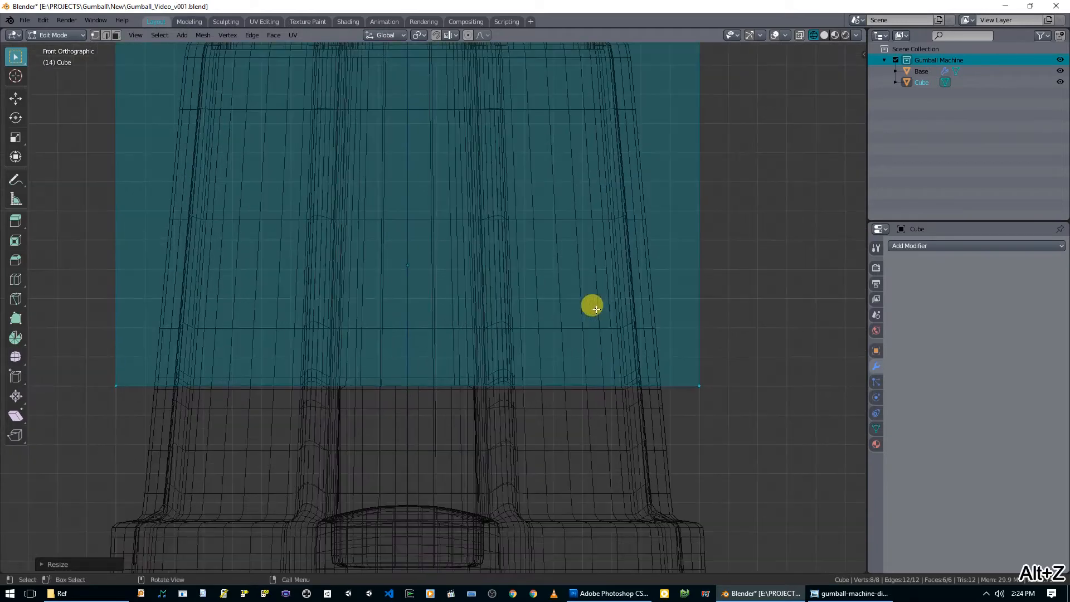
scroll(591, 308, down, 1)
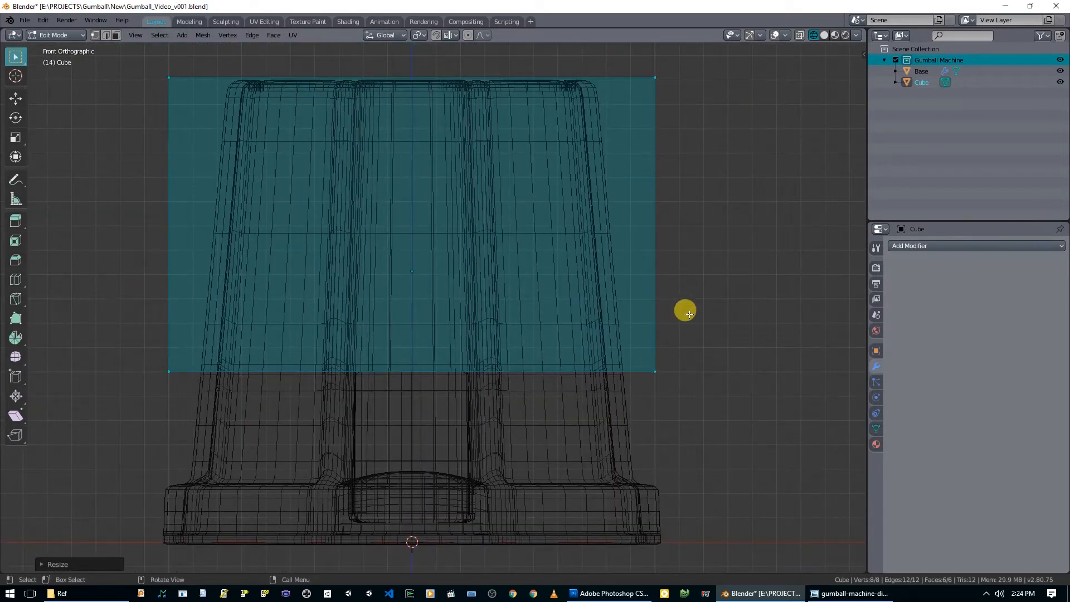
key(alt+z)
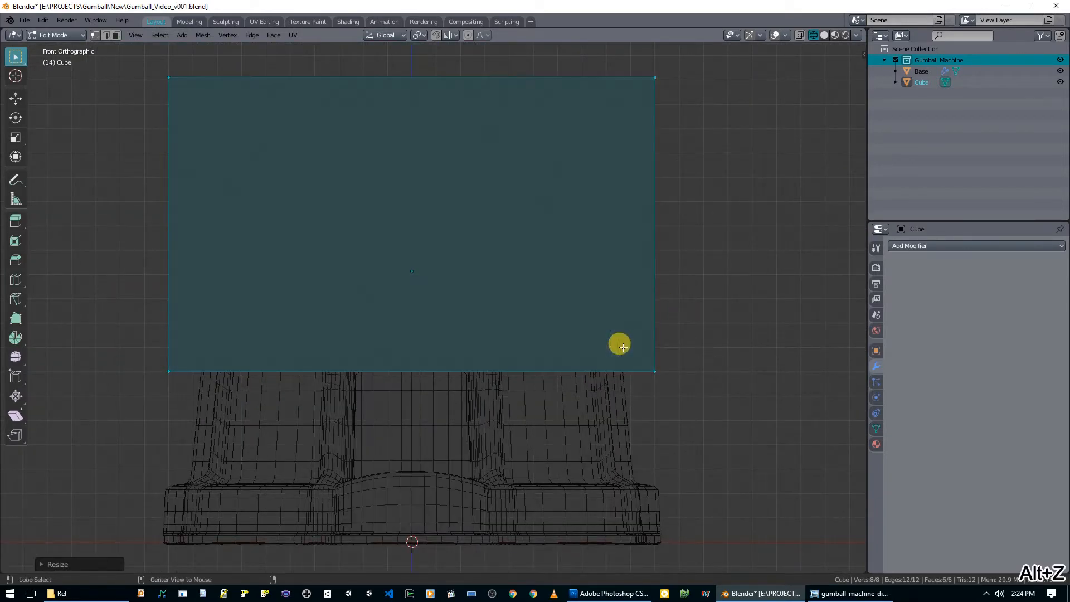
scroll(617, 343, down, 2)
middle_drag(497, 317, 439, 333)
key(alt+z)
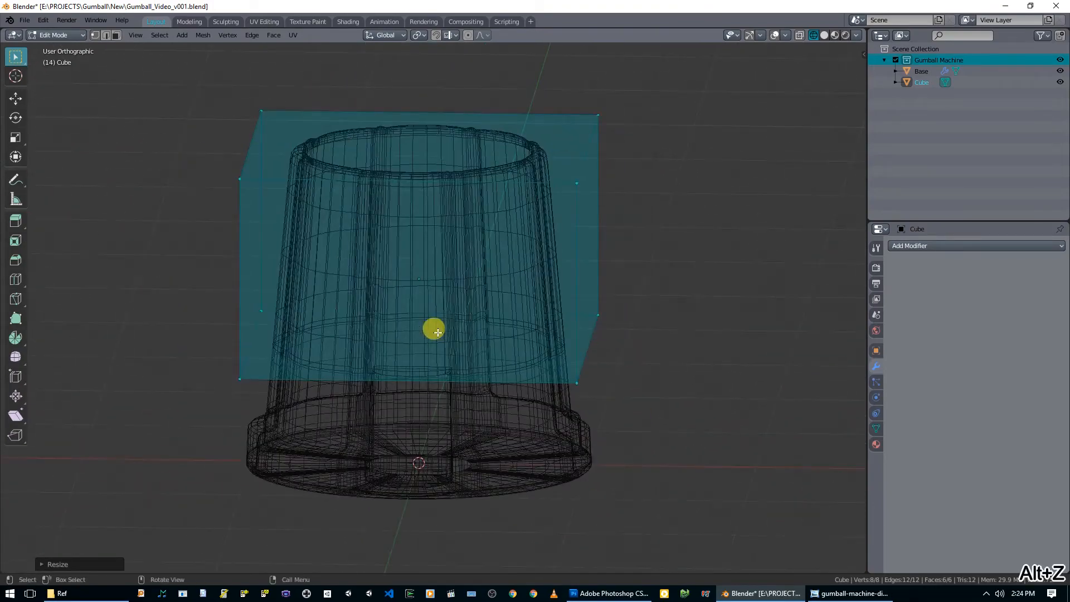
key(KP_1)
scroll(528, 296, up, 1)
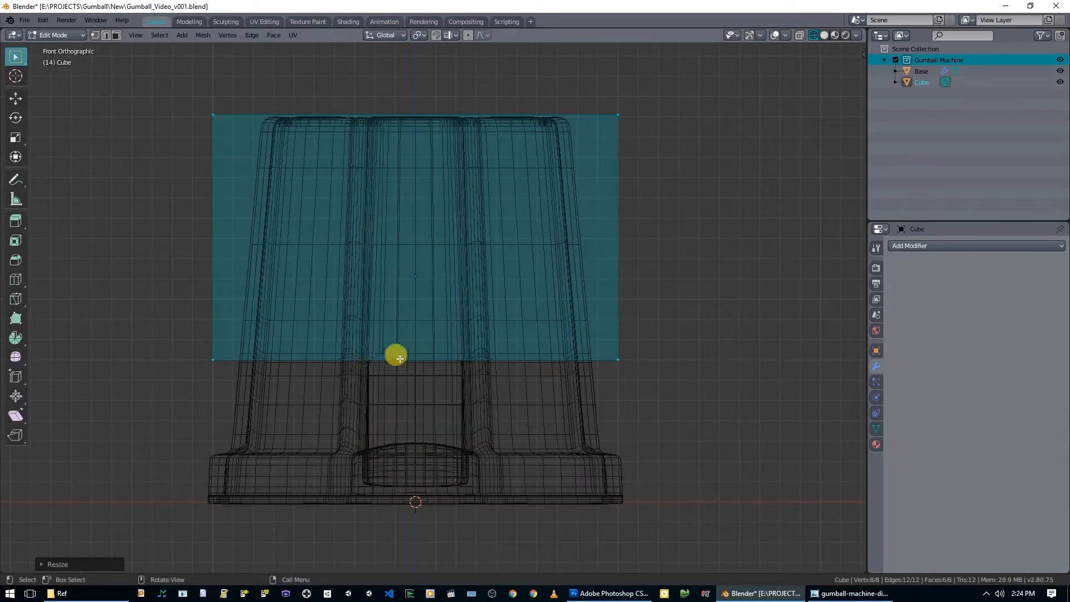
key(alt+z)
middle_drag(526, 378, 464, 342)
key(alt+z)
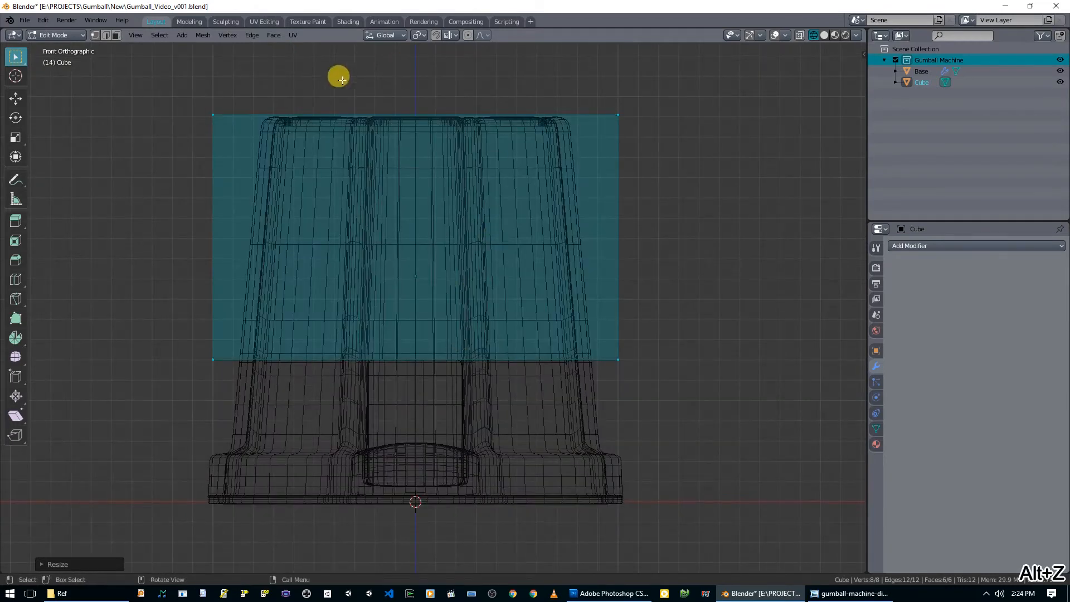
Lower the cube's top vertices about 0.011 m along Z to align them with the base's rim.
drag(159, 95, 735, 143)
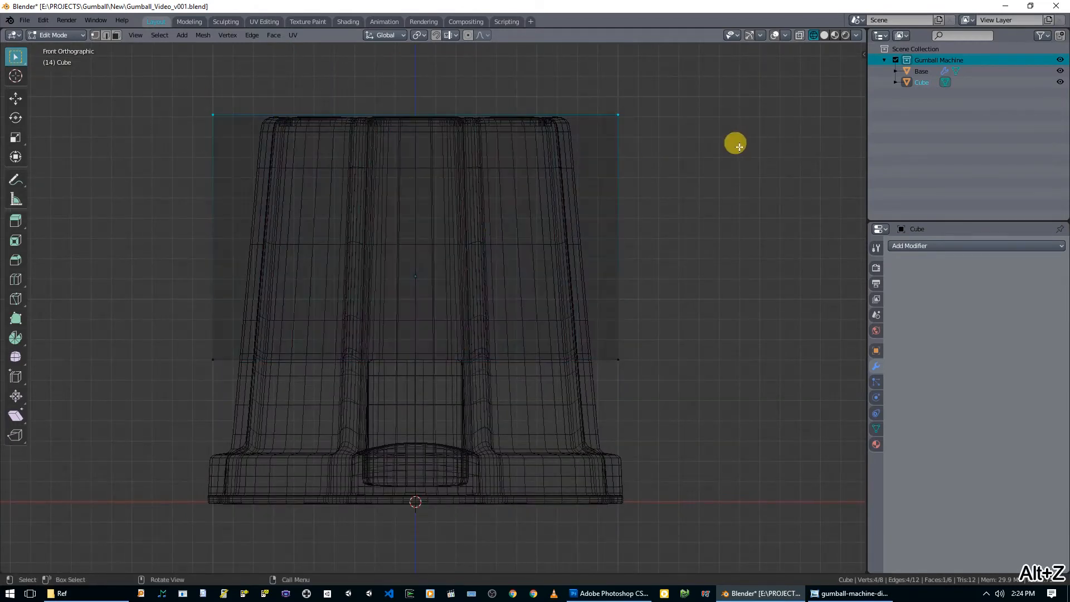
key(g)
key(z)
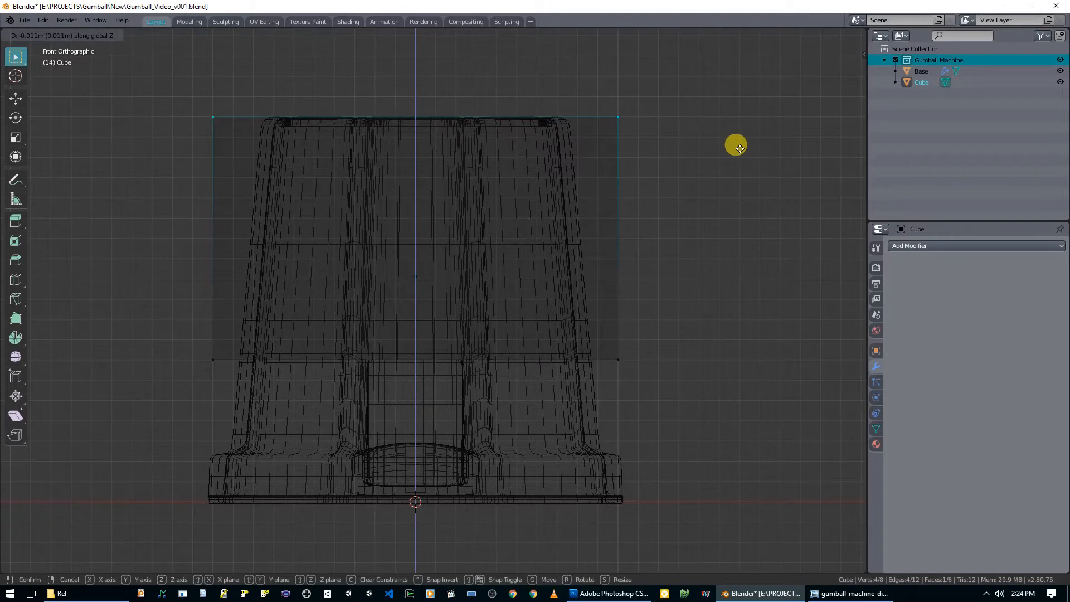
click(740, 149)
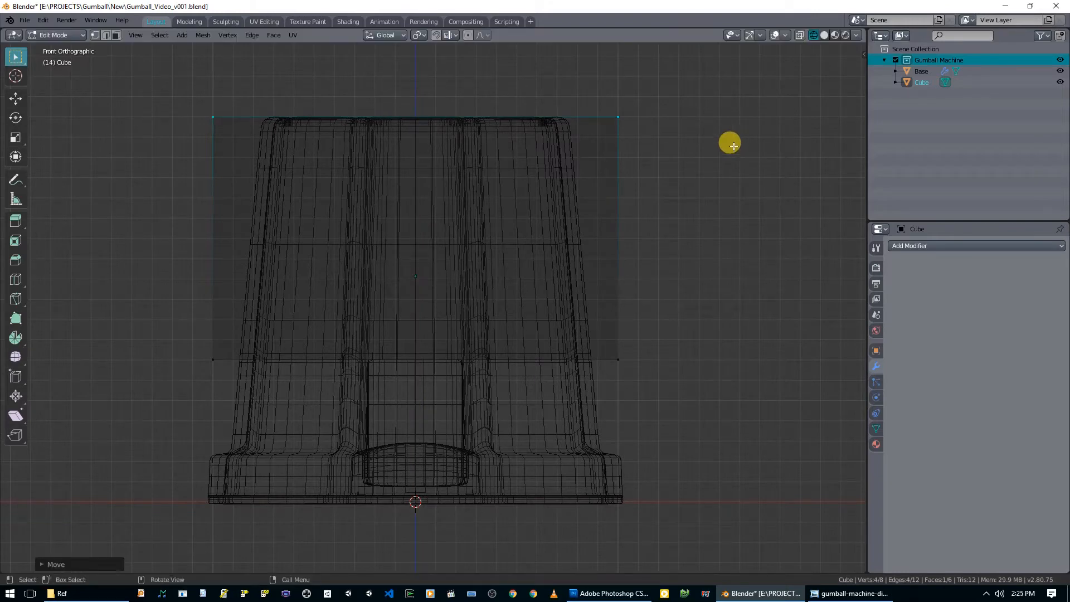
Return to solid shading without X-ray and scale the whole cube along X to just under half its width.
key(a)
key(alt+z)
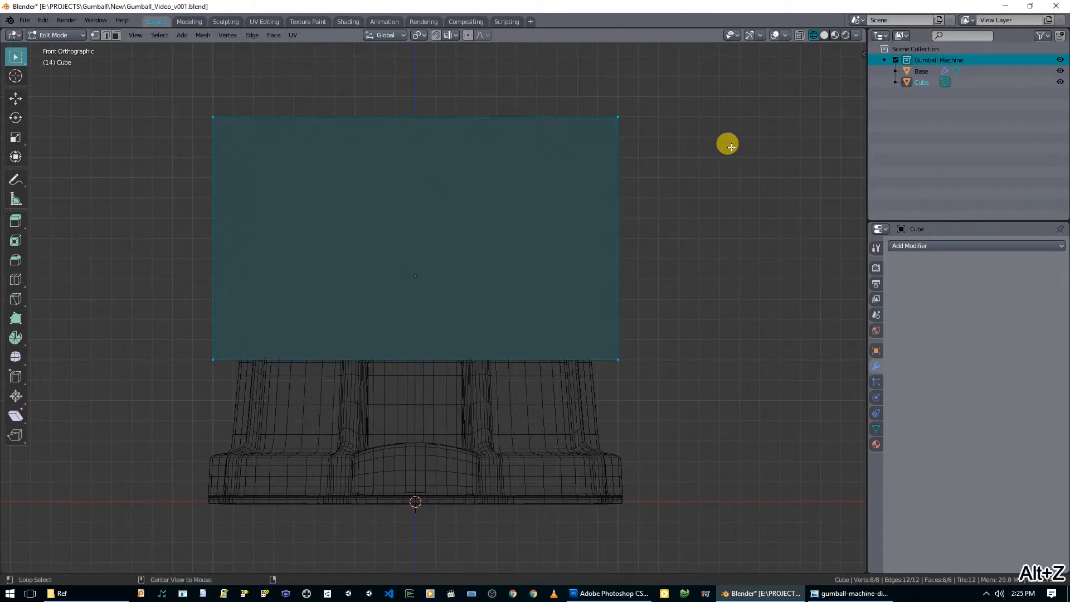
key(z)
click(803, 139)
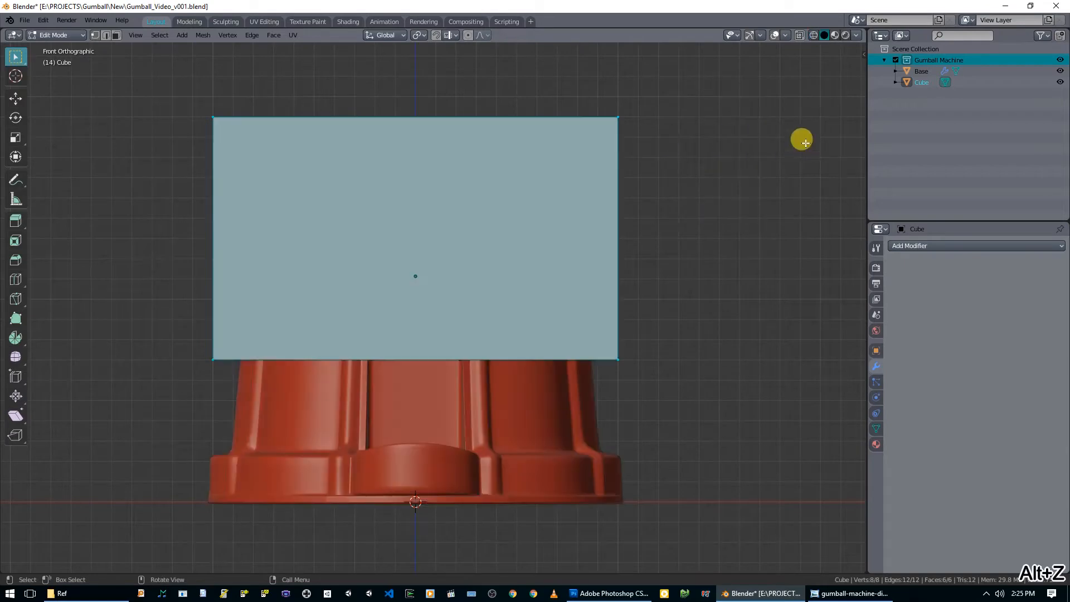
key(s)
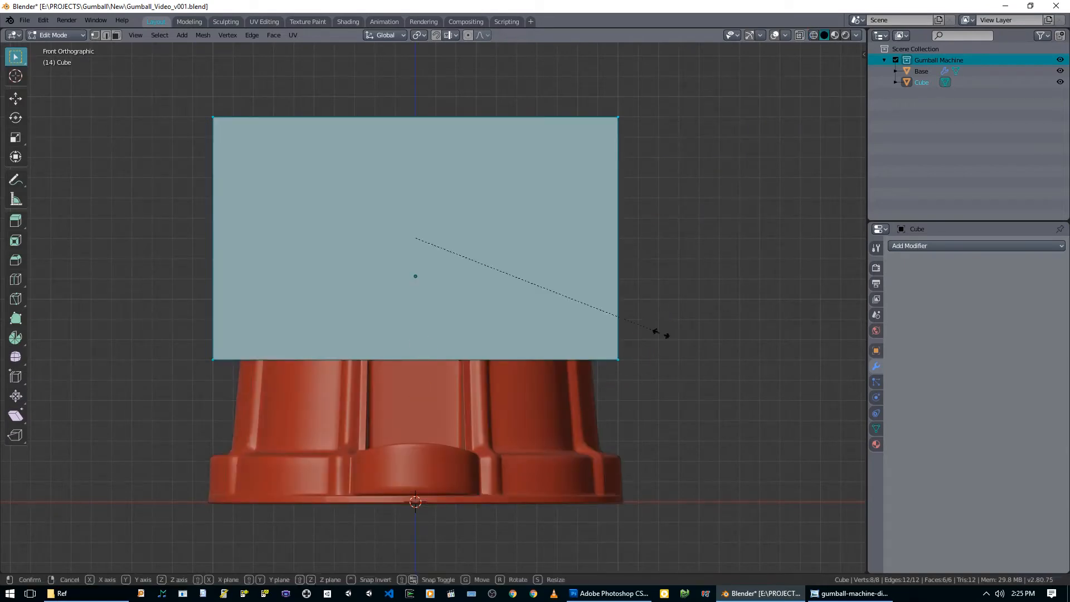
key(x)
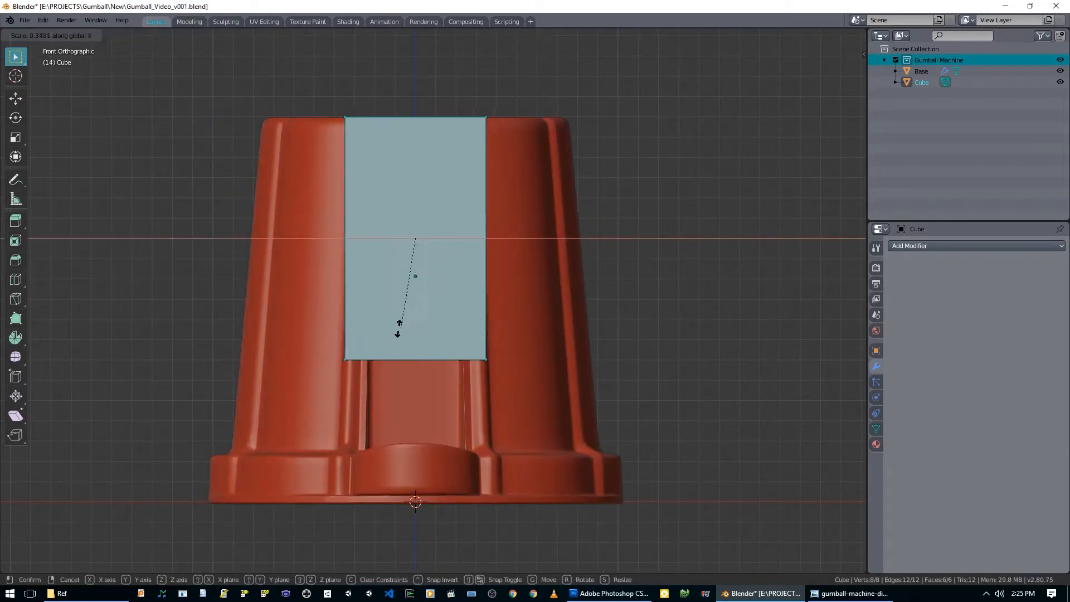
click(413, 361)
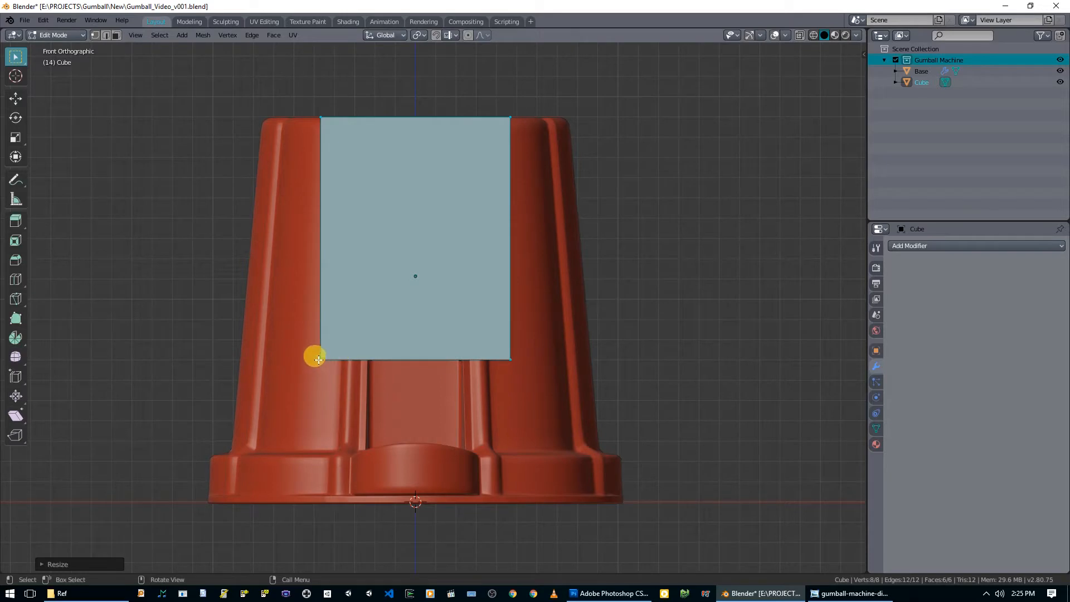
Move the box's front face about 0.25 m inward along Y, toward the base.
middle_drag(474, 265, 343, 302)
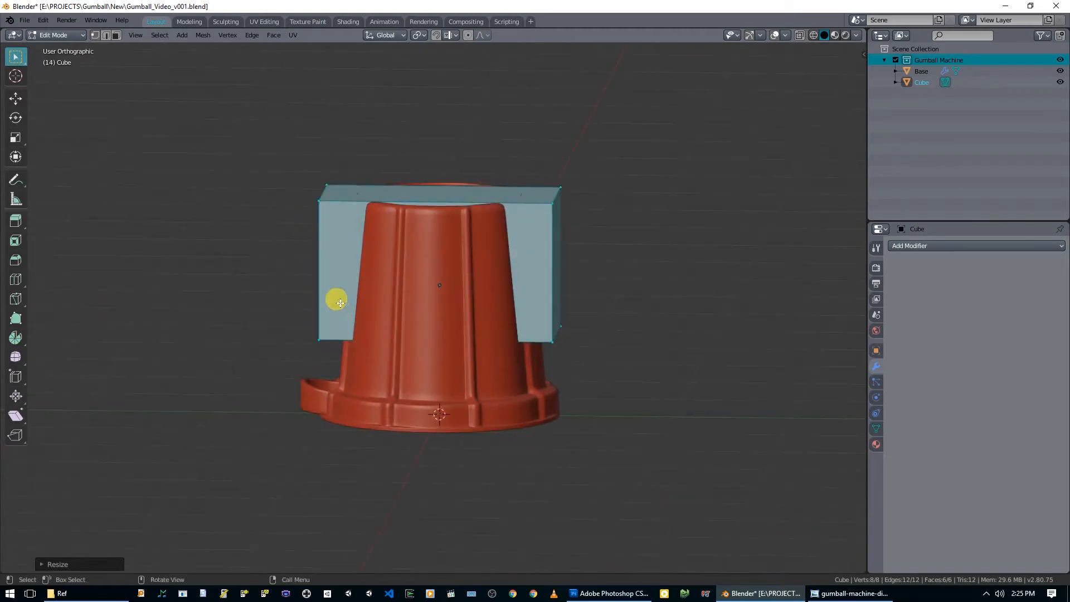
key(KP_1)
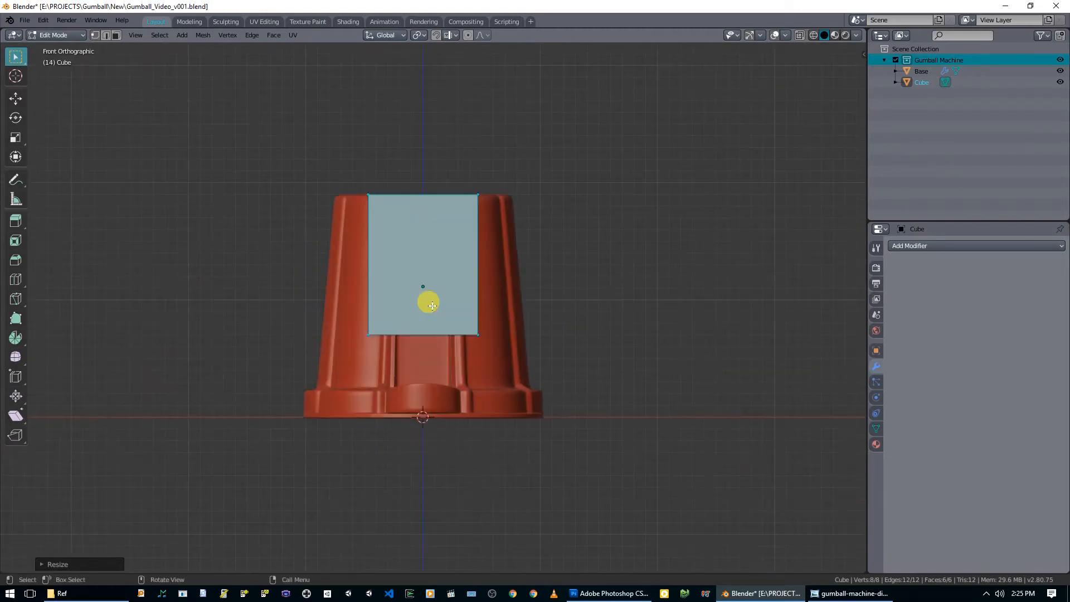
scroll(425, 304, up, 3)
middle_drag(429, 320, 509, 330)
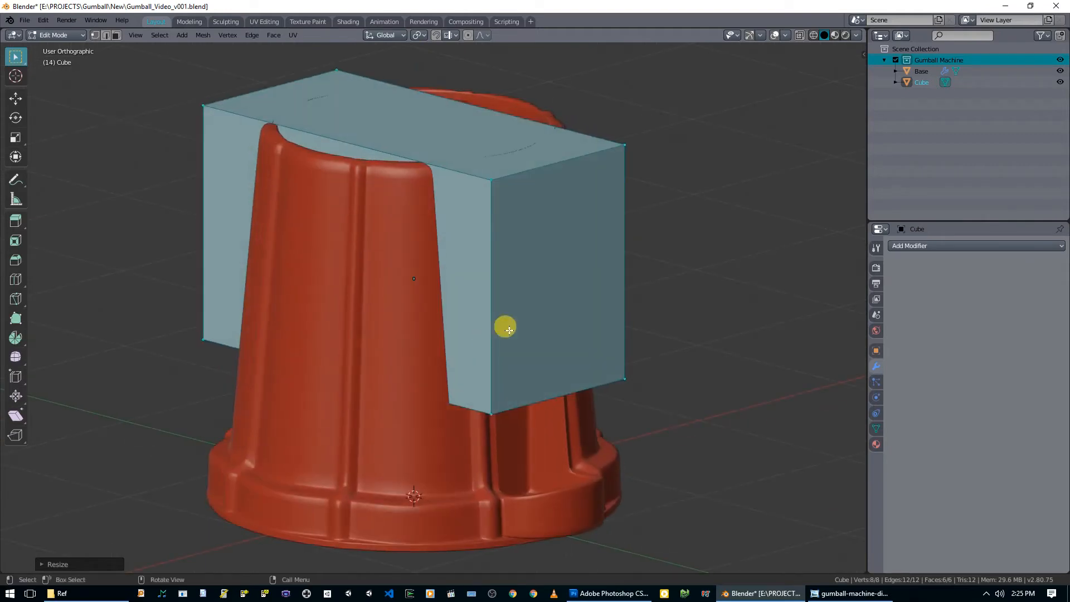
click(585, 304)
scroll(580, 309, up, 1)
middle_drag(593, 327, 538, 301)
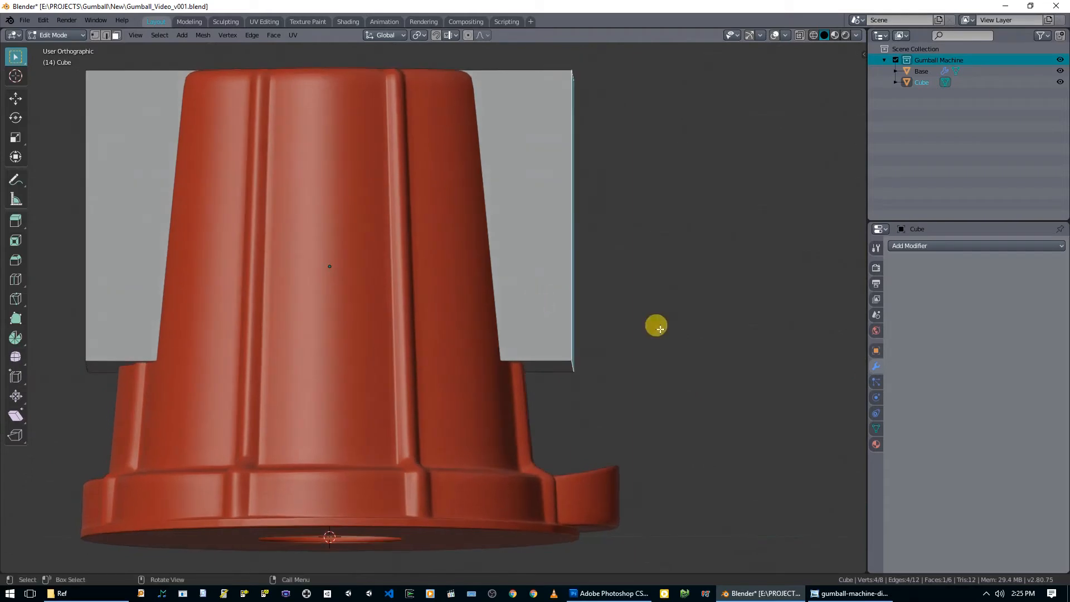
key(g)
key(y)
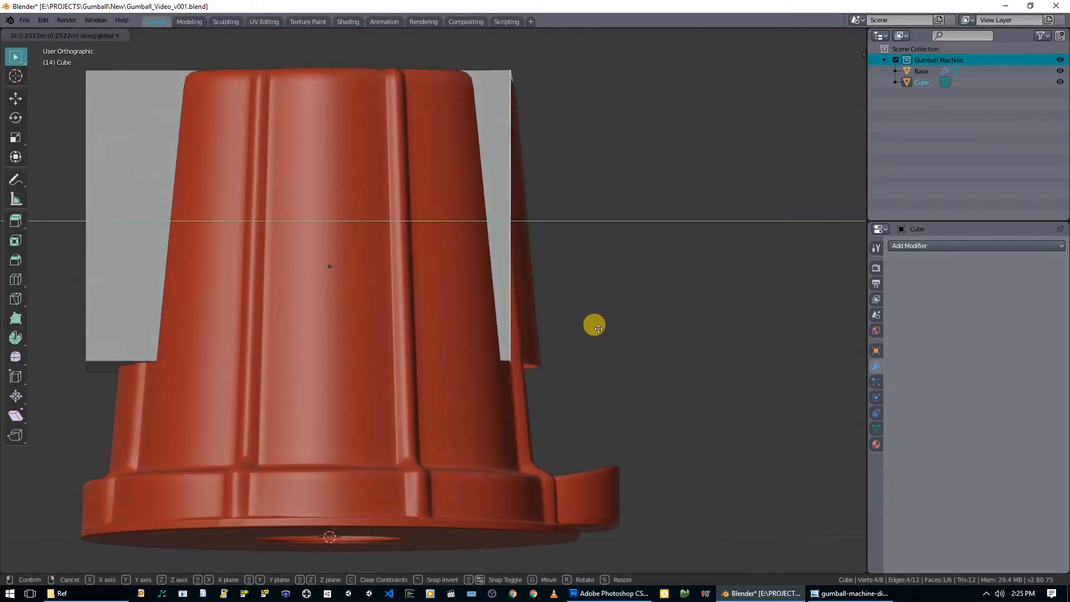
click(598, 329)
Move the box's back face forward along Y to reduce the box to a thin slab at the base's front.
middle_drag(545, 329, 507, 337)
middle_drag(418, 322, 519, 375)
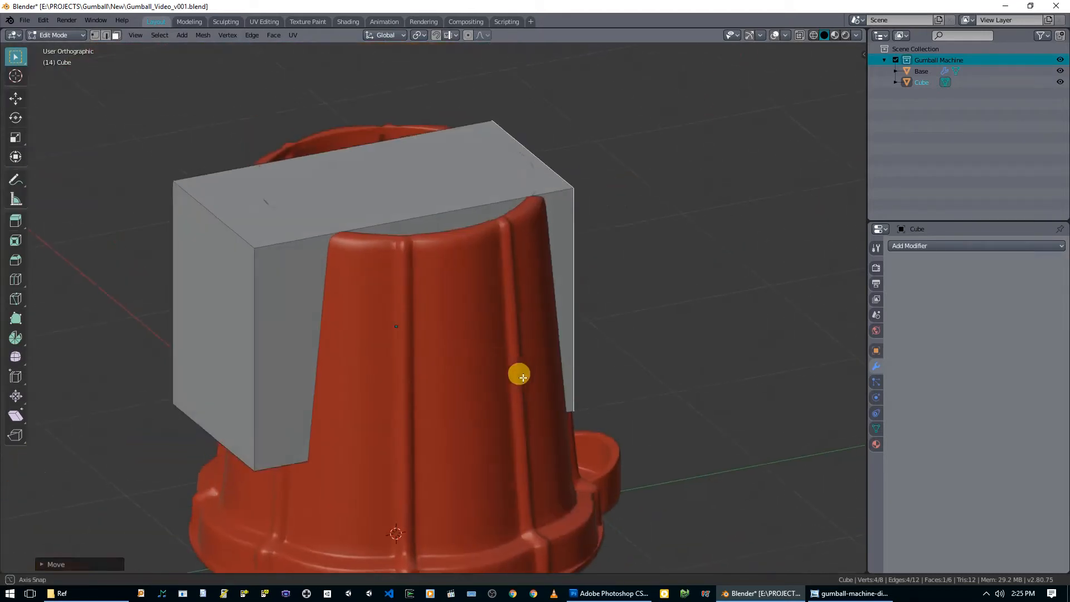
click(213, 278)
middle_drag(256, 301, 229, 301)
key(g)
key(y)
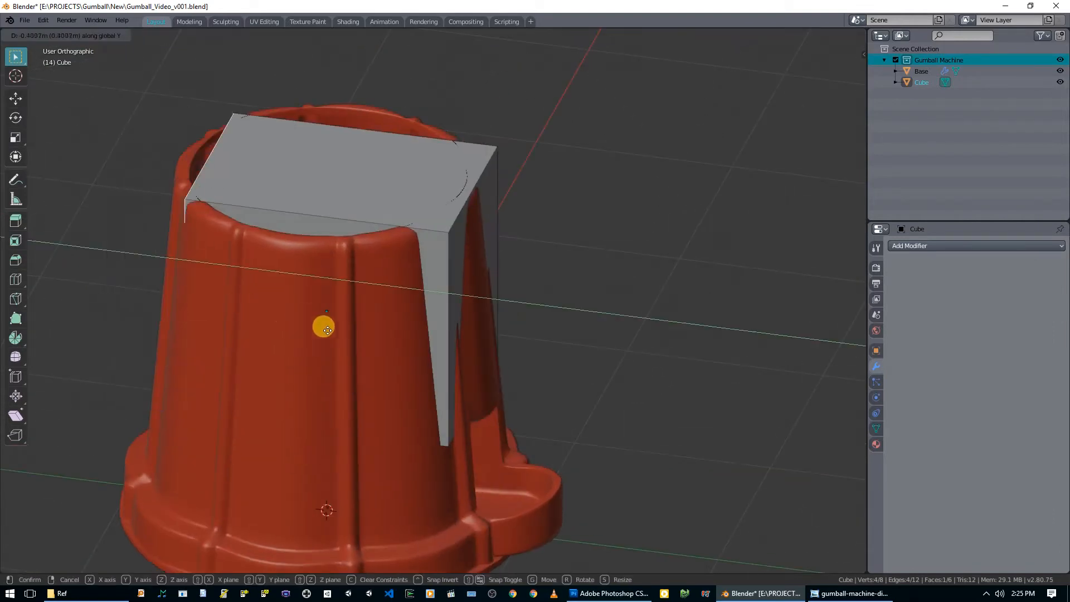
click(521, 392)
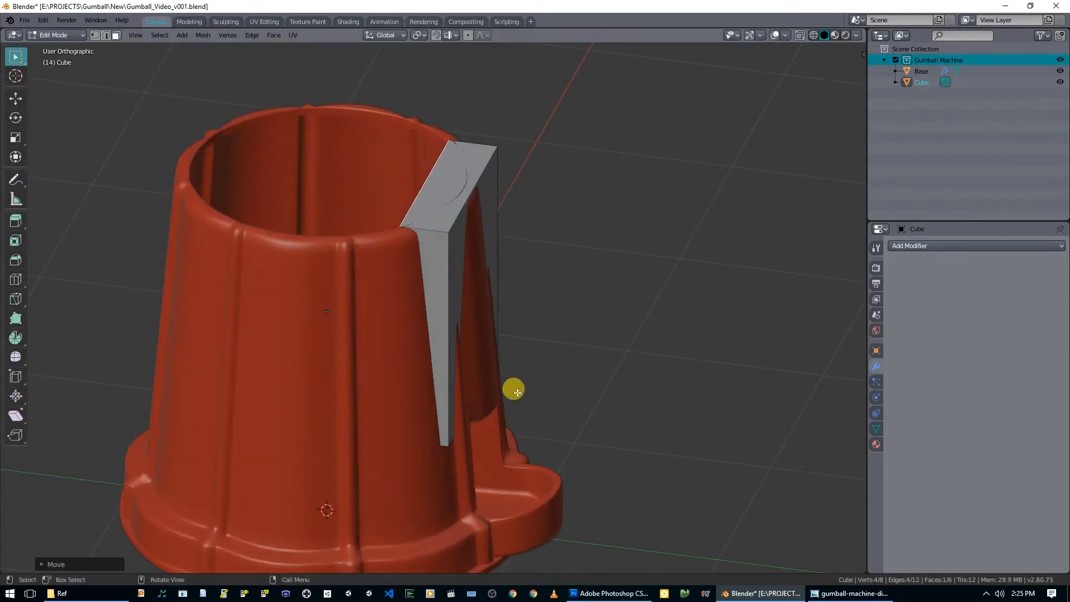
Examine the front metal plate's shape and its fit against the base in the reference photos, comparing them with the slab.
key(KP_7)
scroll(370, 377, up, 3)
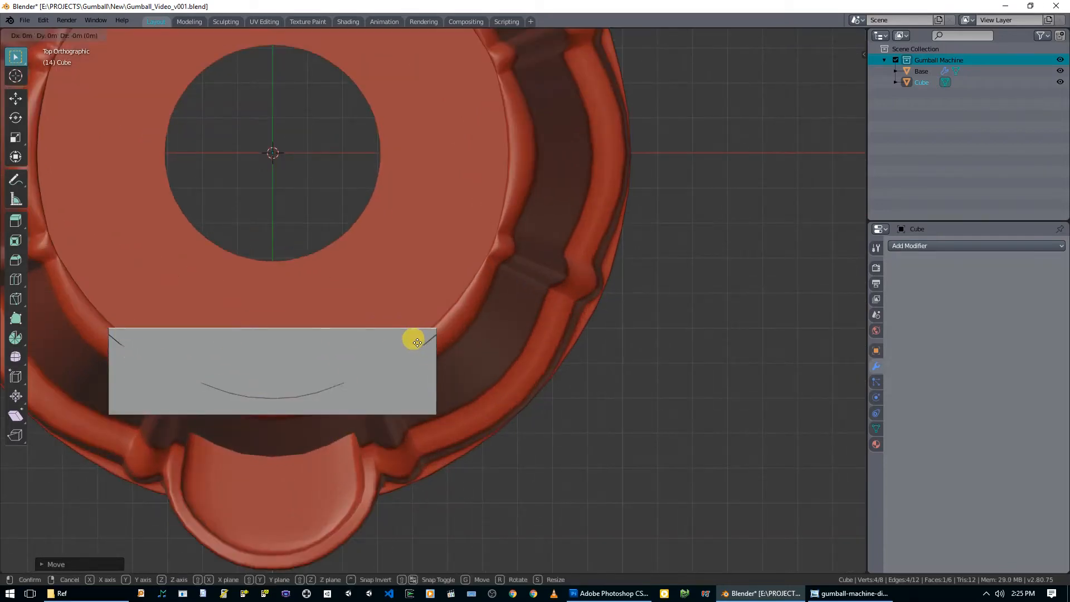
click(851, 594)
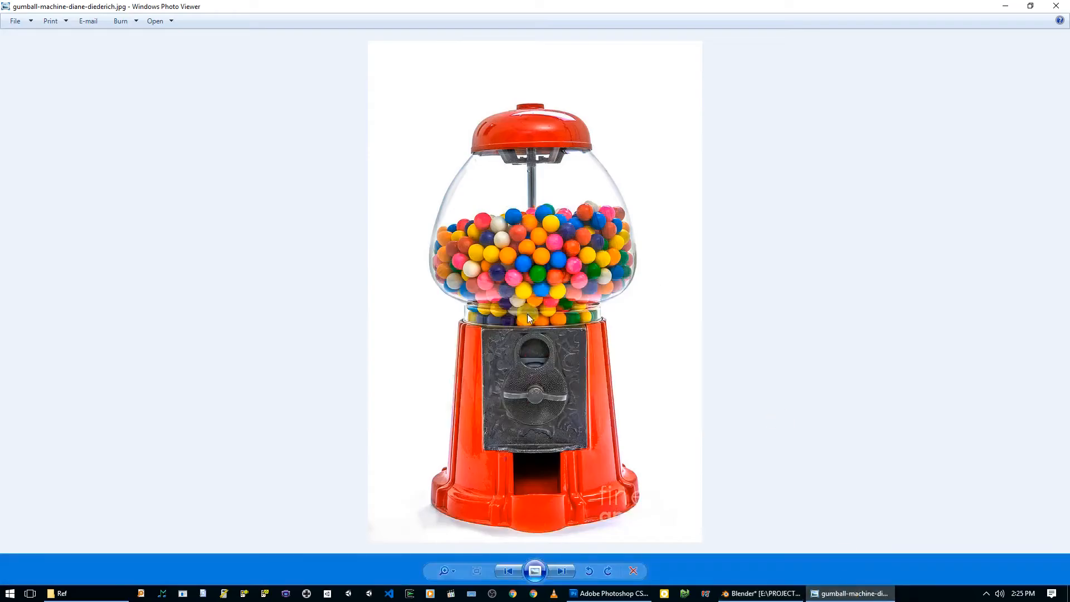
scroll(558, 330, down, 1)
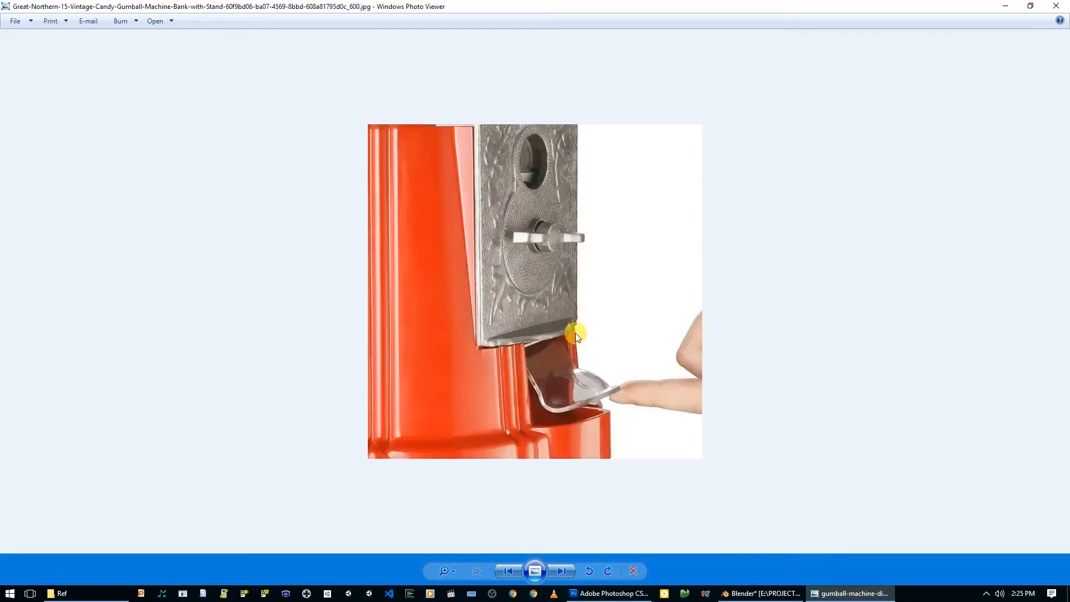
scroll(552, 334, down, 1)
scroll(552, 334, down, 1)
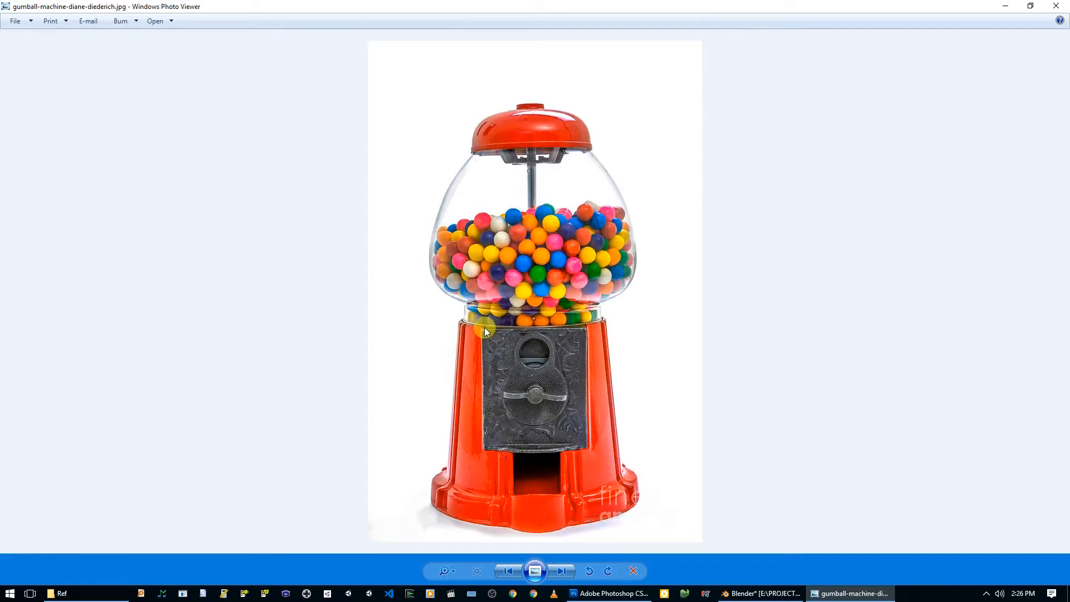
scroll(585, 334, down, 1)
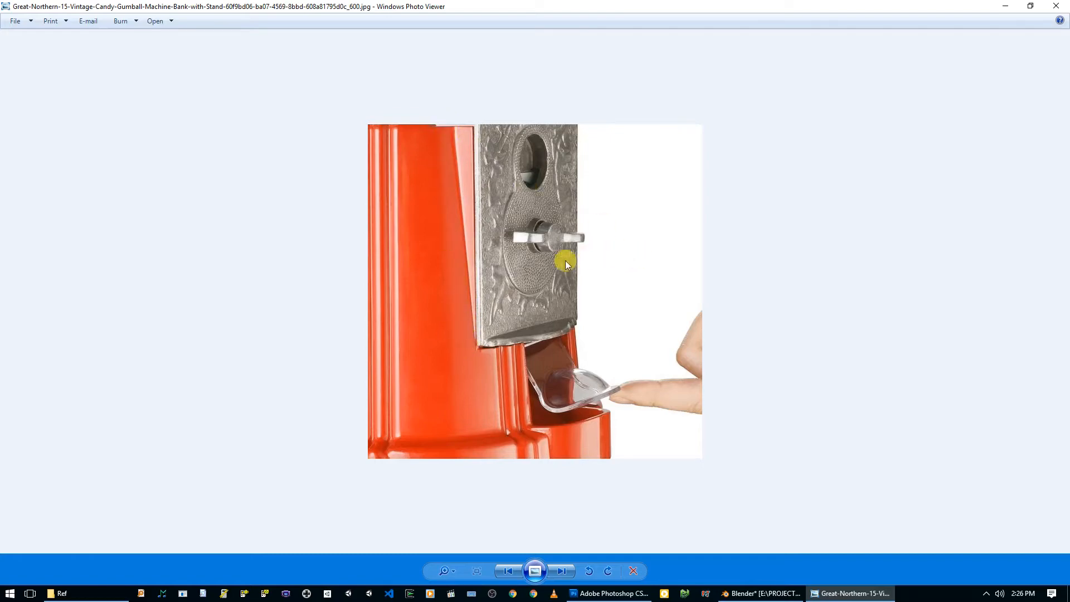
key(Right)
click(763, 587)
middle_drag(569, 329, 335, 359)
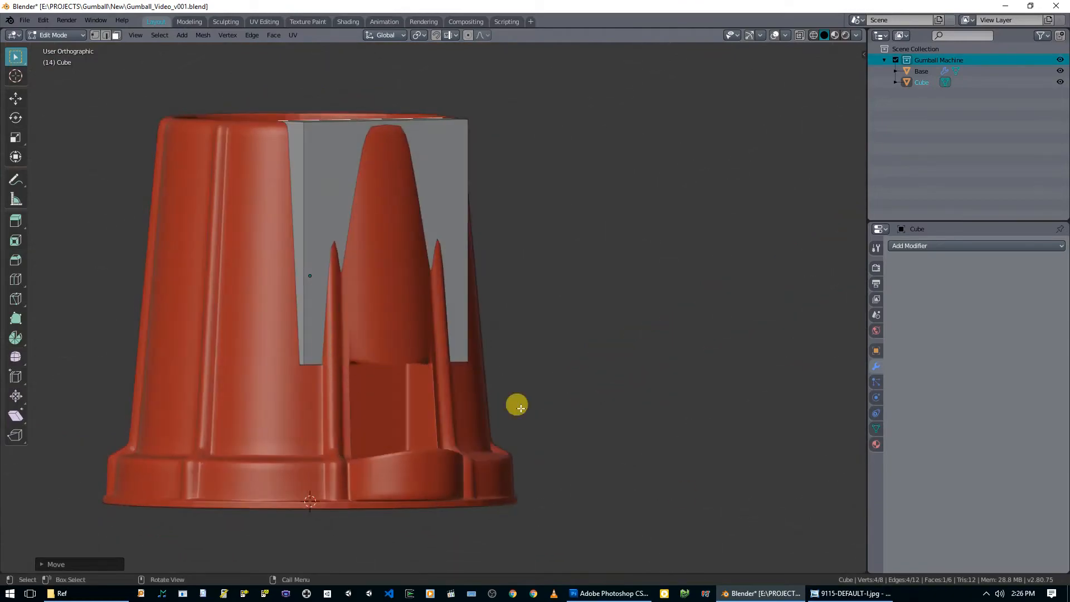
click(819, 592)
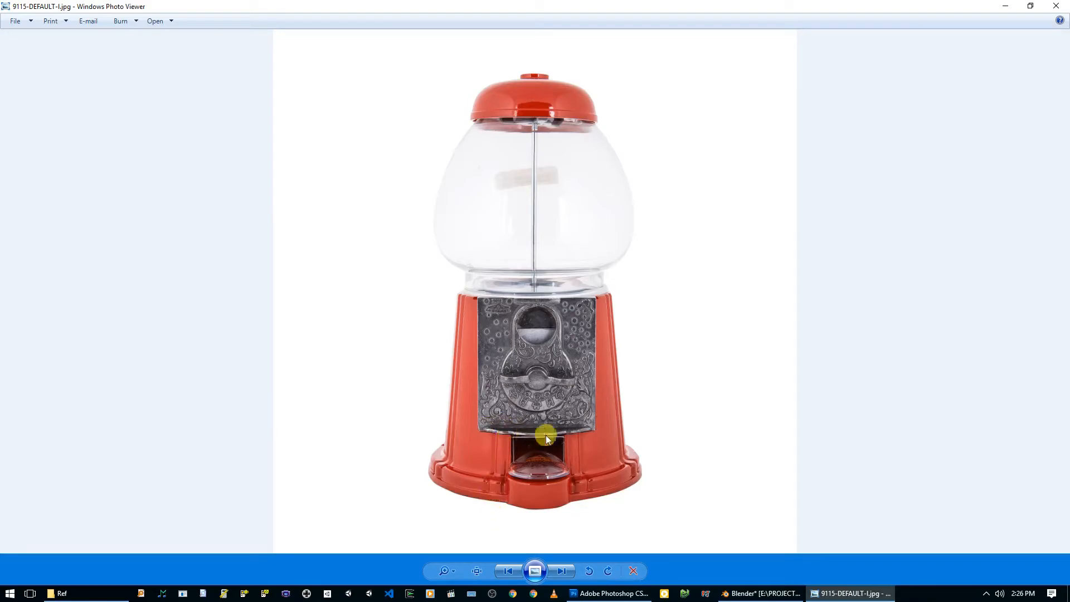
click(851, 594)
Deselect the slab's mesh, leave its Edit Mode and open the red base's mesh for editing.
middle_drag(468, 270, 572, 293)
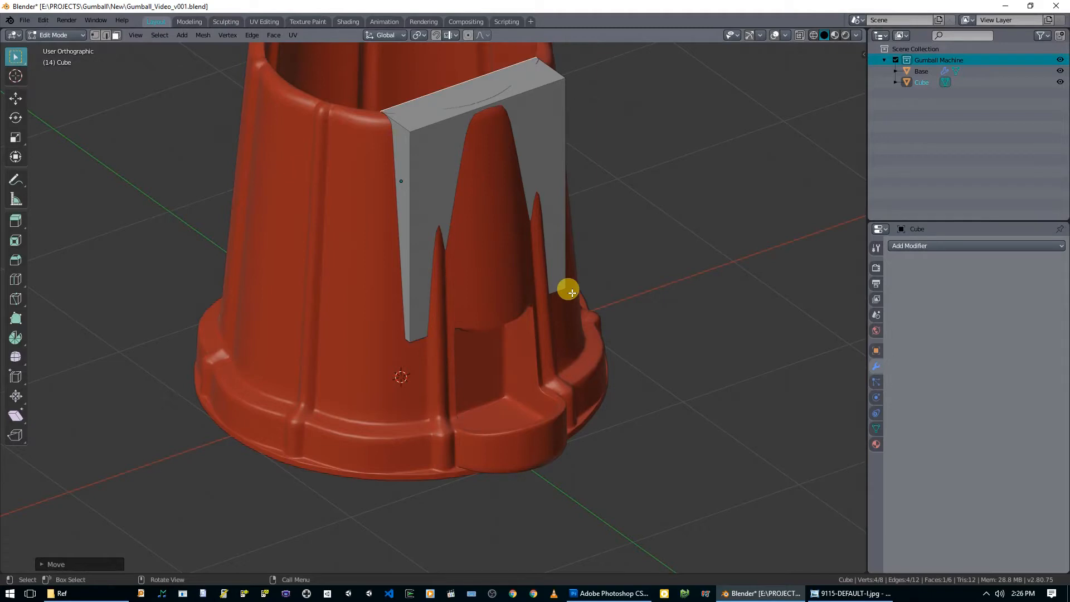
middle_drag(540, 370, 415, 343)
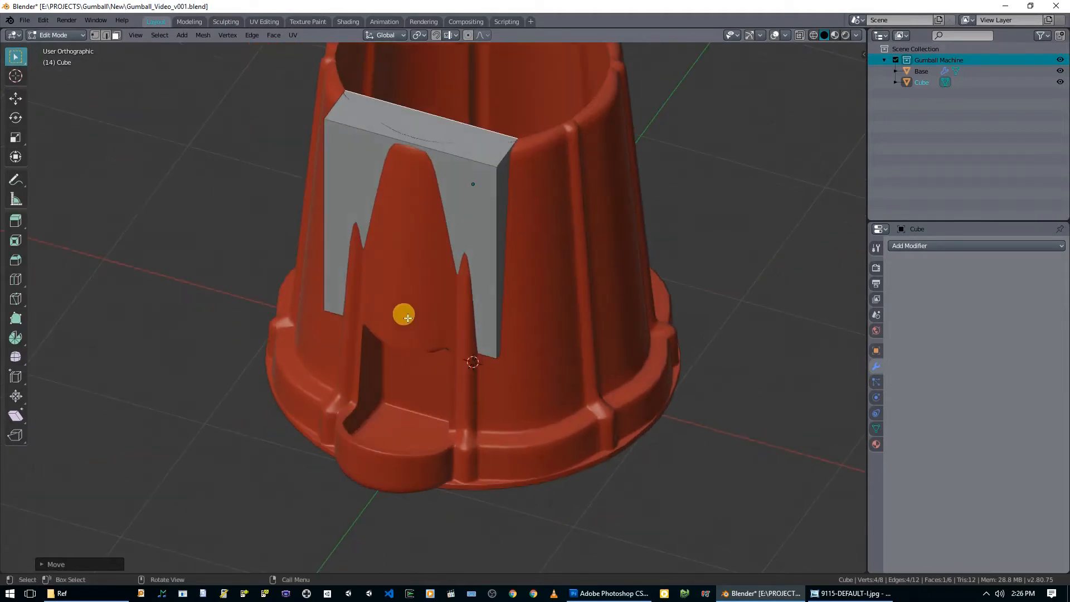
middle_drag(456, 392, 483, 391)
key(Tab)
key(Tab)
key(alt+a)
key(Tab)
key(Tab)
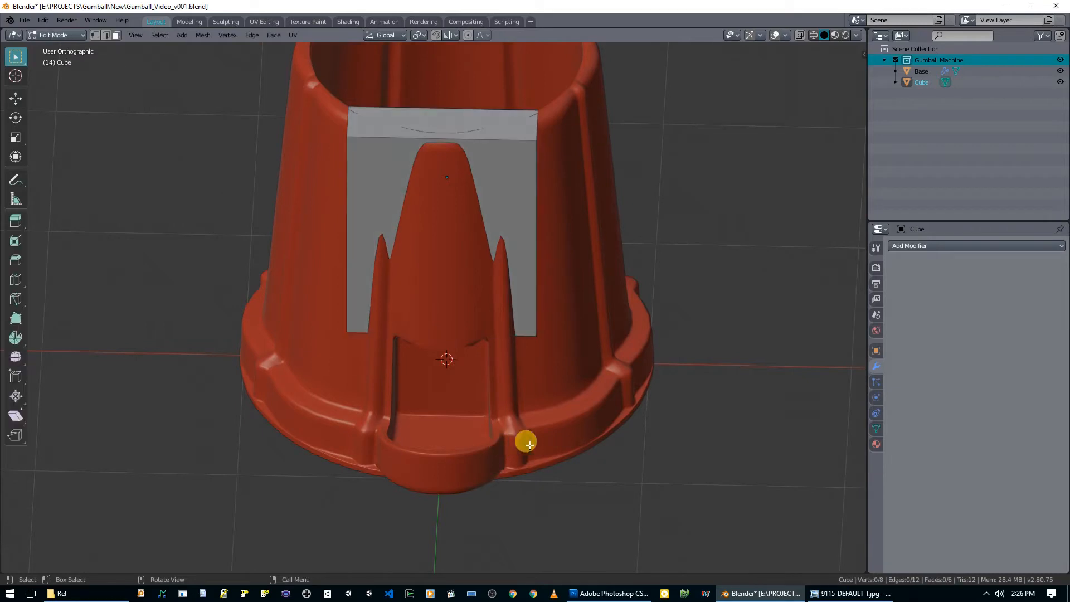
key(Tab)
click(569, 429)
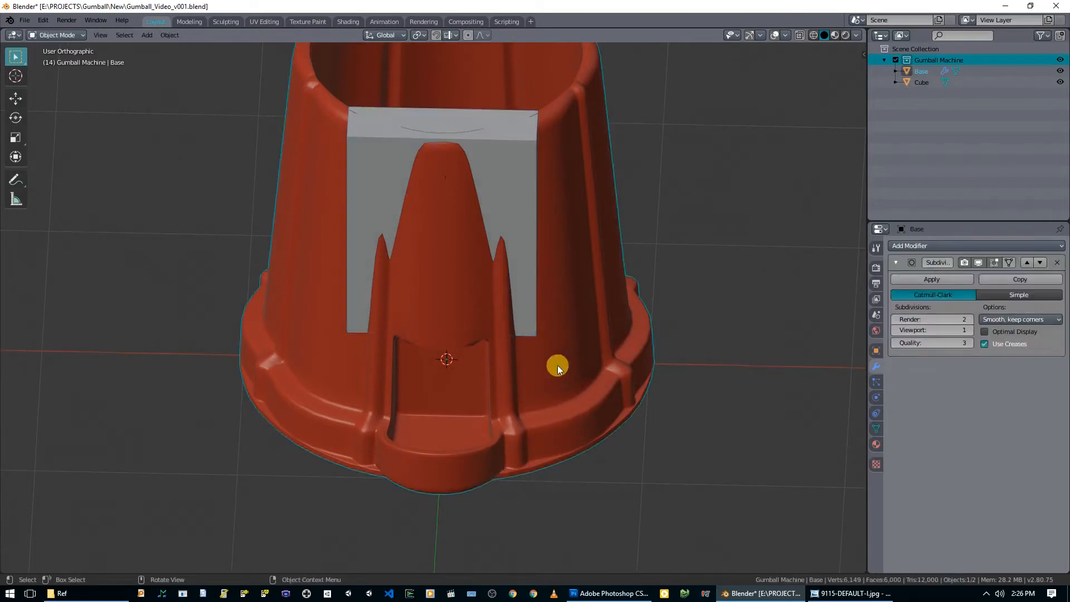
scroll(558, 365, down, 2)
key(Tab)
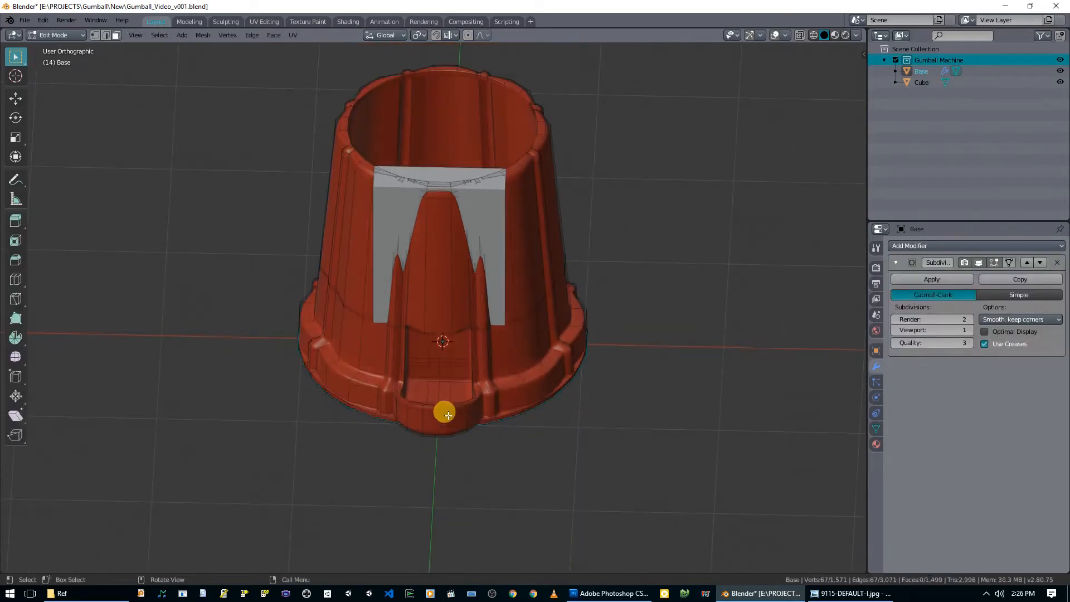
Add a centred vertical loop cut through the middle of the base's back section.
scroll(438, 446, up, 3)
alt+click(448, 486)
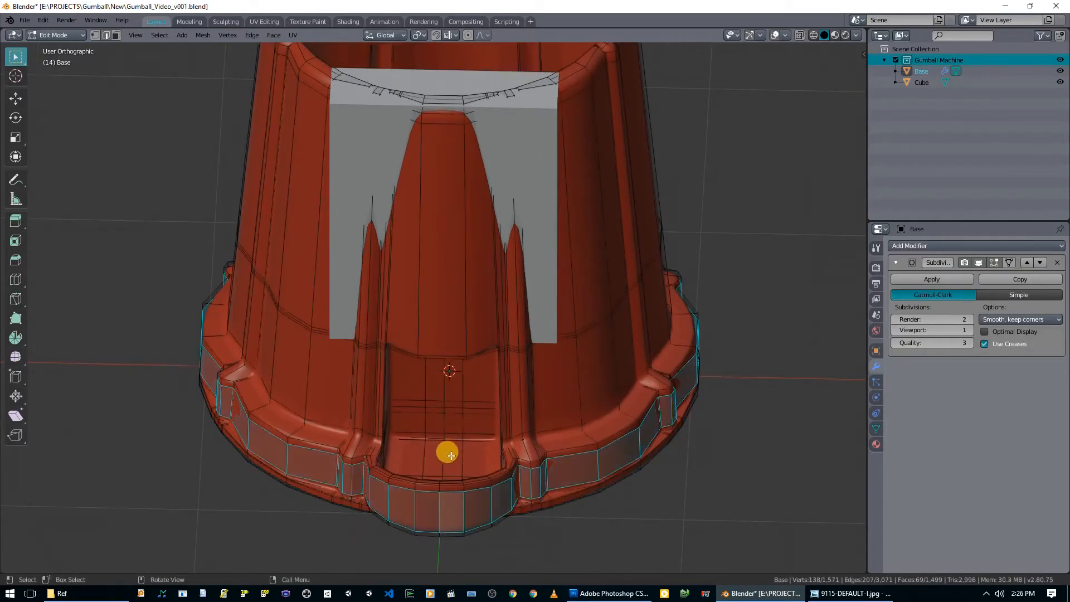
alt+click(440, 430)
mouse_move(433, 477)
middle_down()
mouse_move(461, 299)
mouse_move(437, 444)
mouse_move(445, 494)
middle_up()
middle_drag(453, 418, 478, 215)
key(ctrl+r)
click(460, 171)
right_click(459, 172)
middle_drag(533, 368, 540, 397)
Delete all base vertices on the negative X side of the centre line, selecting them in top view with X-ray on, and leave Edit Mode.
key(KP_7)
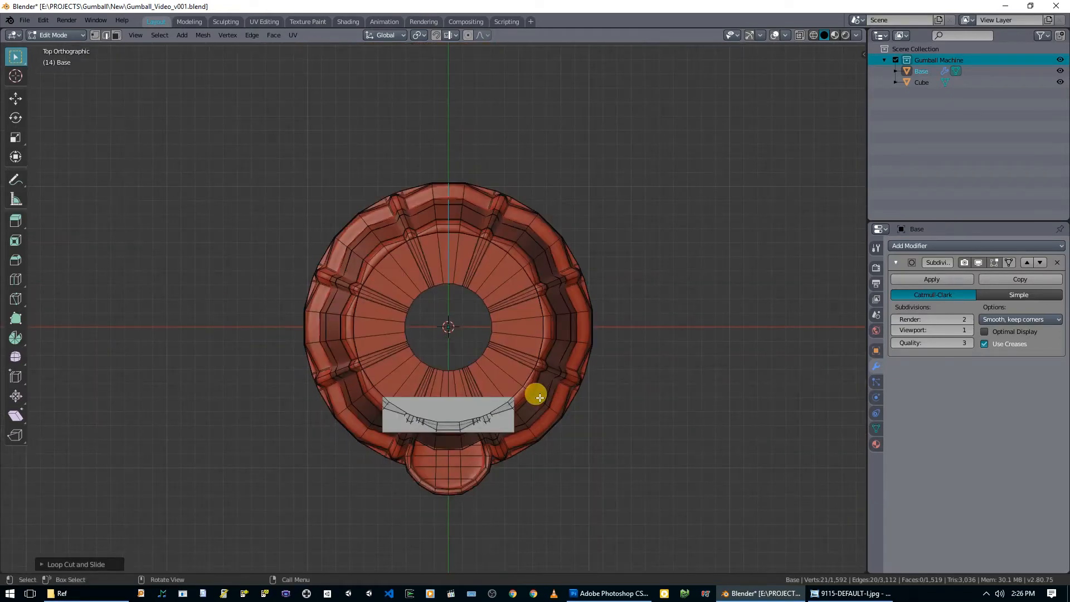
key(1)
key(grave)
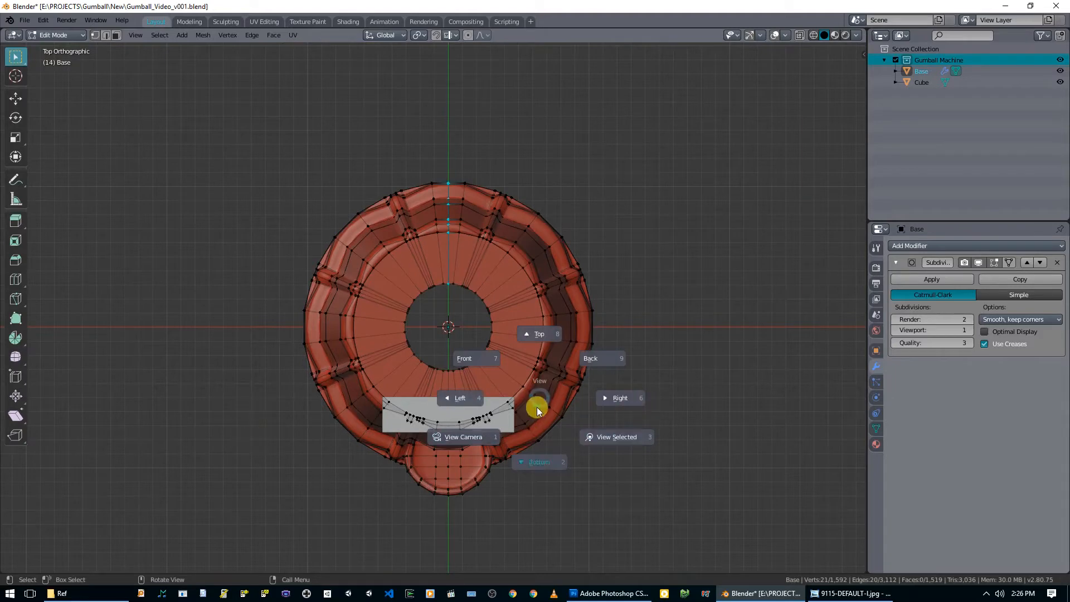
key(Escape)
key(alt+z)
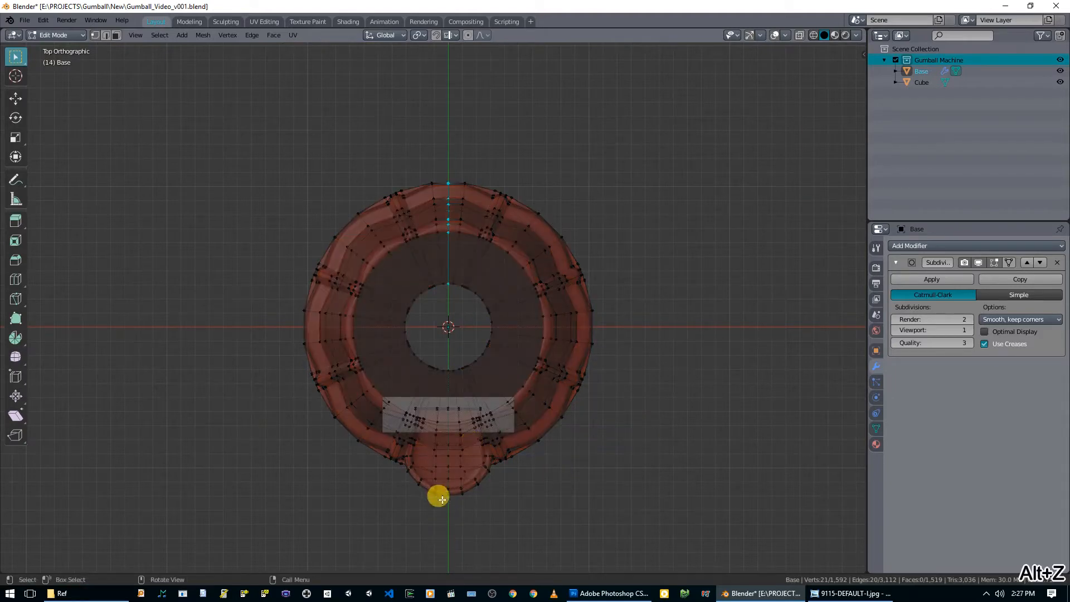
key(b)
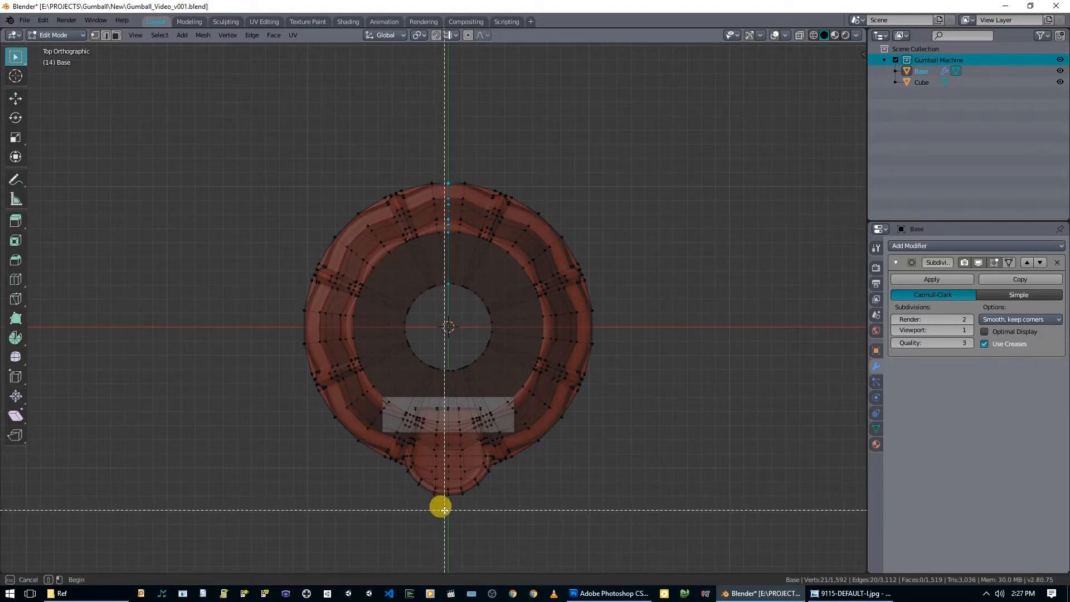
drag(446, 511, 263, 152)
key(alt+a)
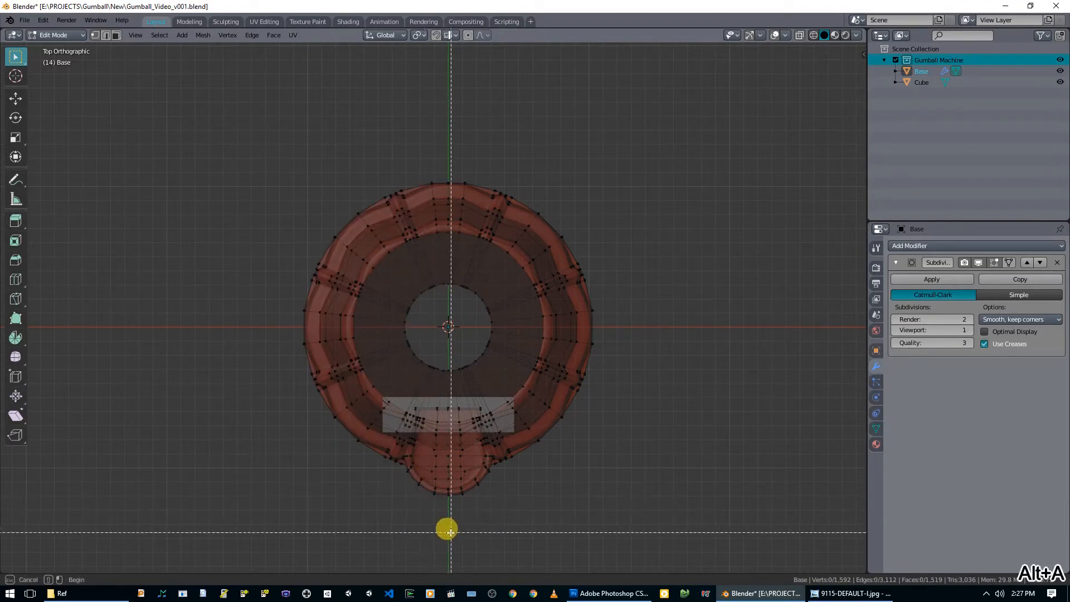
drag(446, 531, 242, 136)
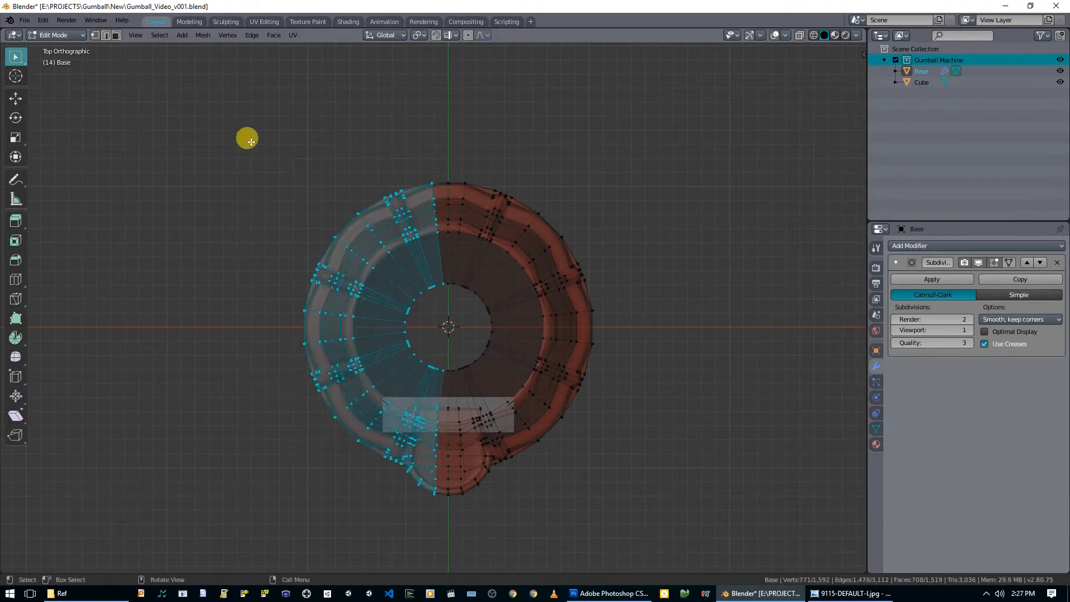
key(x)
click(251, 142)
middle_drag(485, 348, 549, 353)
key(Tab)
key(alt+z)
middle_drag(594, 385, 591, 313)
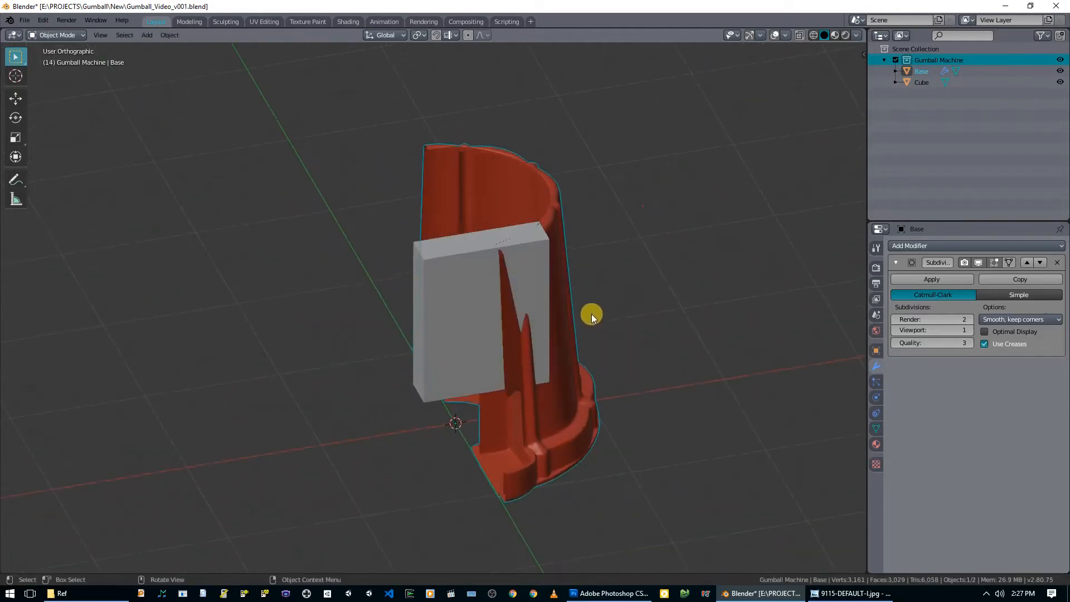
Add a Mirror modifier on the X axis to the base and place it above the Subdivision Surface modifier.
click(973, 246)
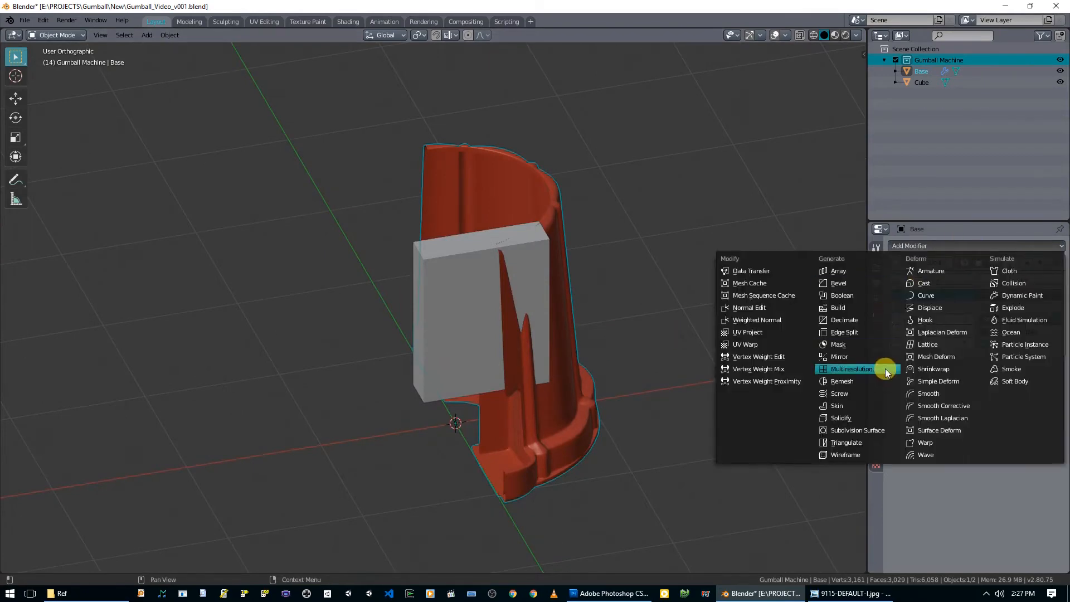
click(872, 359)
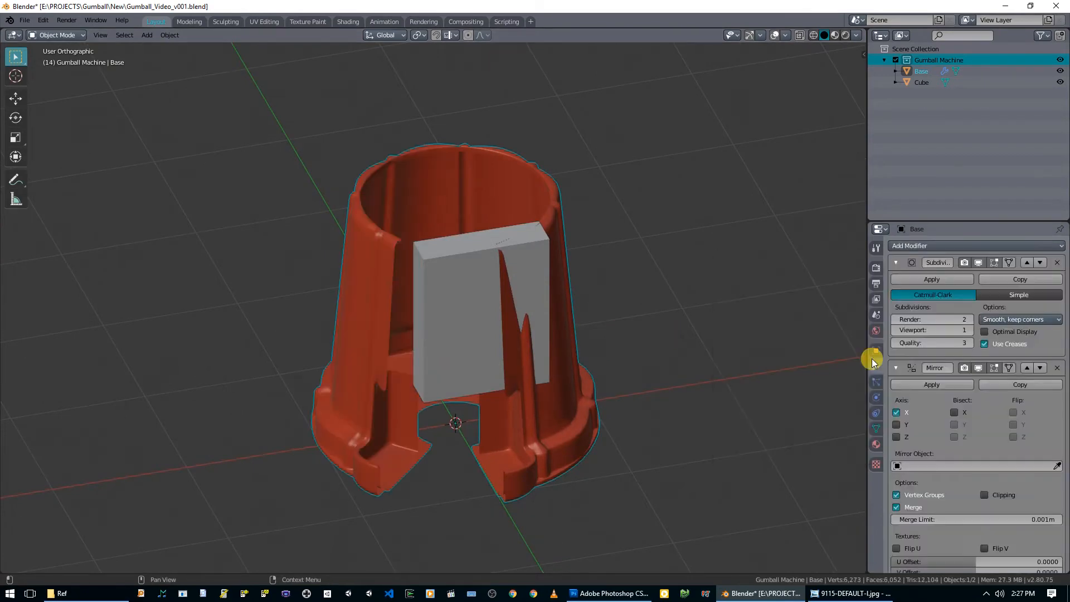
click(1027, 369)
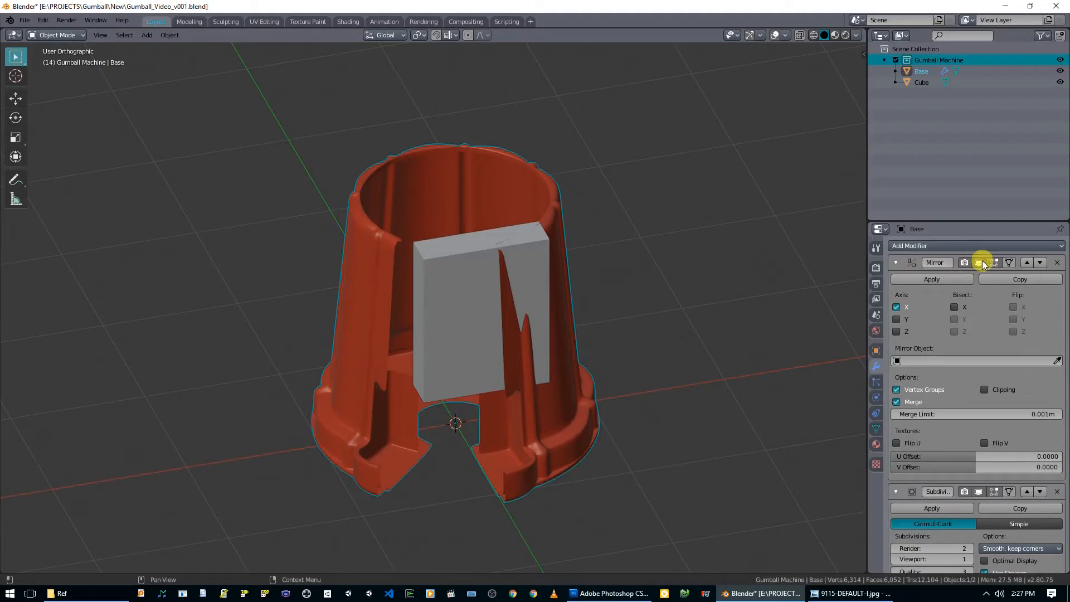
click(895, 263)
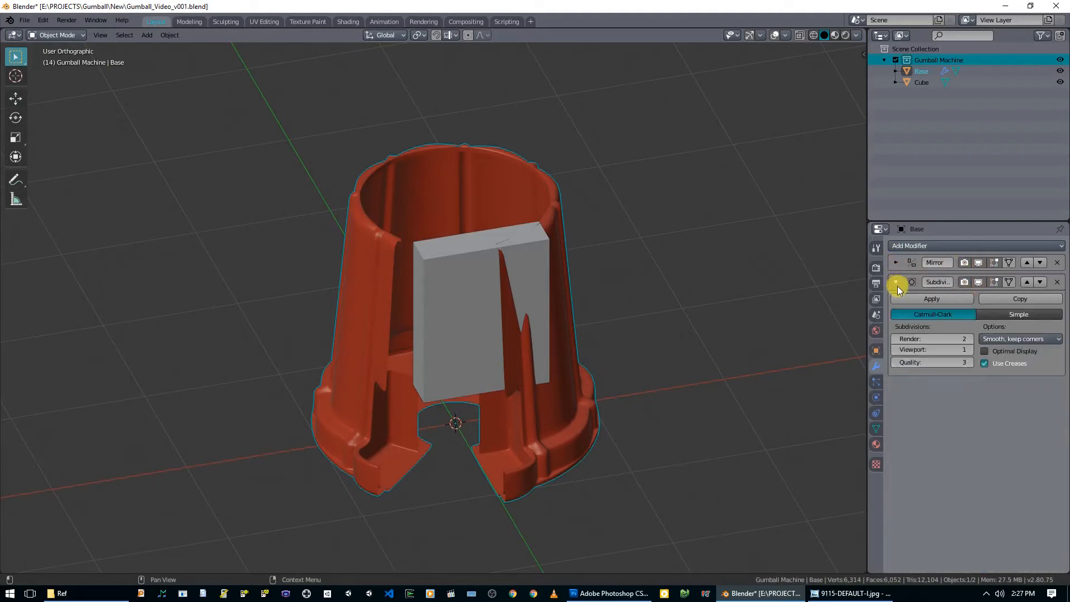
Apply the base's object transforms to correct the mirrored half's orientation.
middle_drag(463, 401, 552, 386)
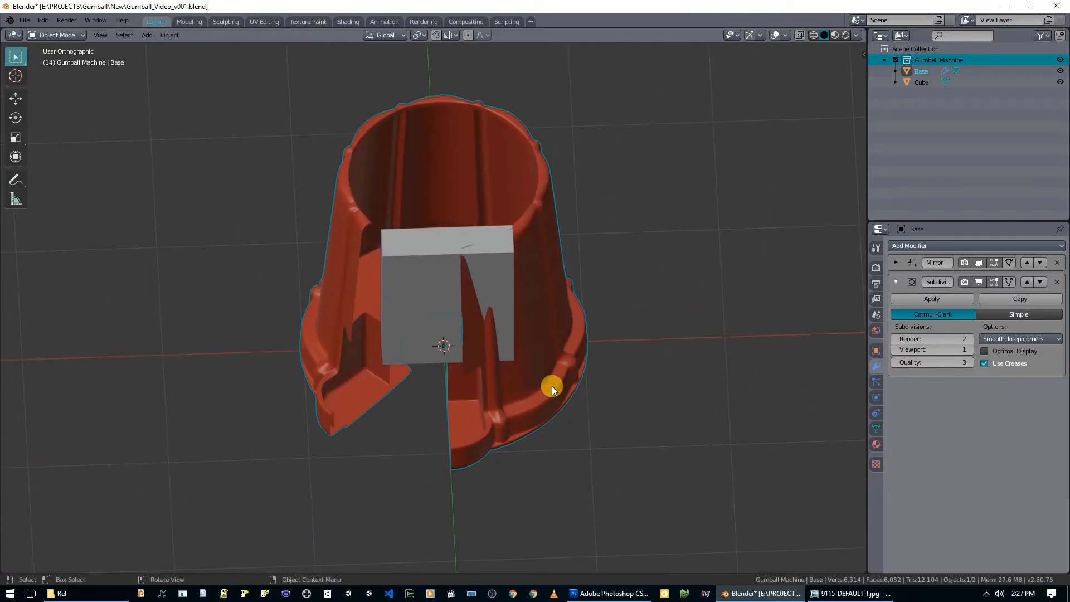
key(ctrl+a)
click(550, 386)
key(ctrl+a)
click(543, 386)
middle_drag(540, 382, 466, 398)
key(ctrl+a)
click(506, 380)
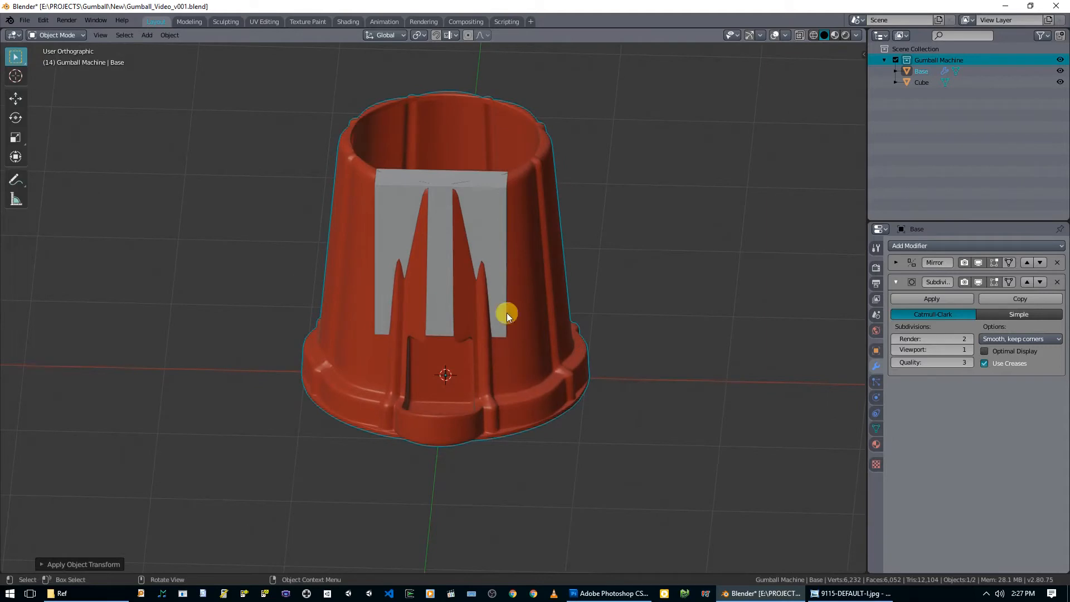
Hide the slab and open the base's mesh for editing to inspect the front wall along the centre line.
click(484, 193)
key(h)
middle_drag(528, 305, 481, 277)
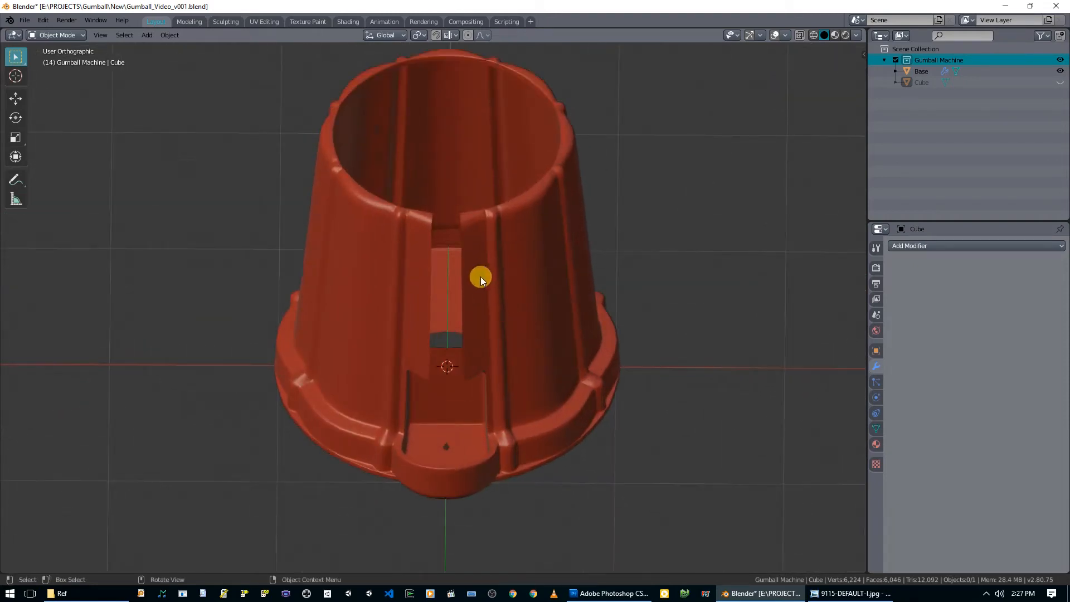
click(473, 258)
key(Tab)
scroll(473, 257, up, 2)
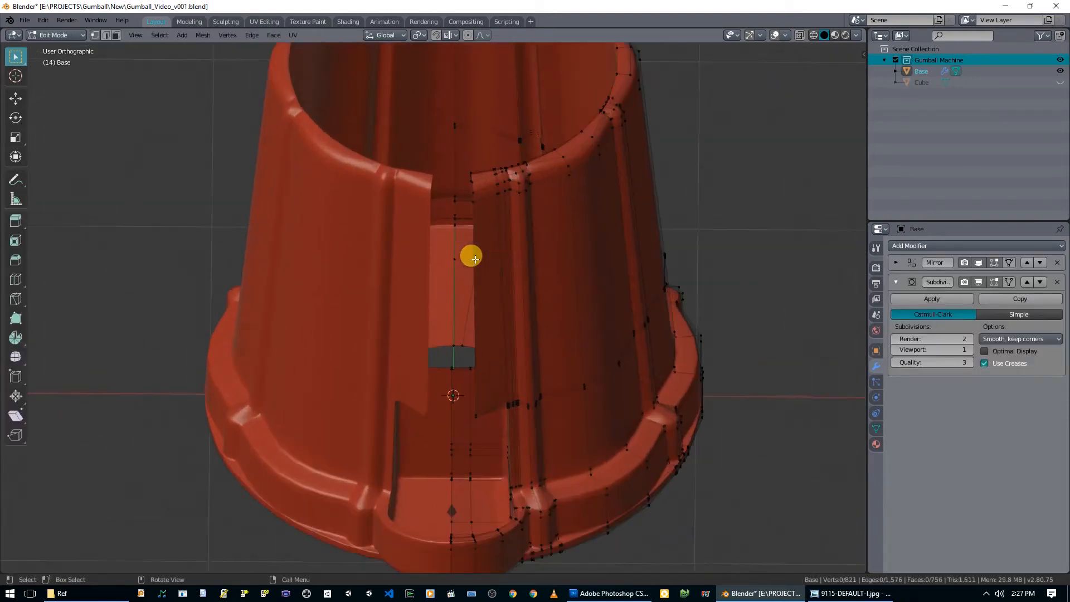
scroll(475, 259, down, 4)
mouse_move(479, 271)
middle_down()
mouse_move(470, 303)
mouse_move(491, 285)
middle_up()
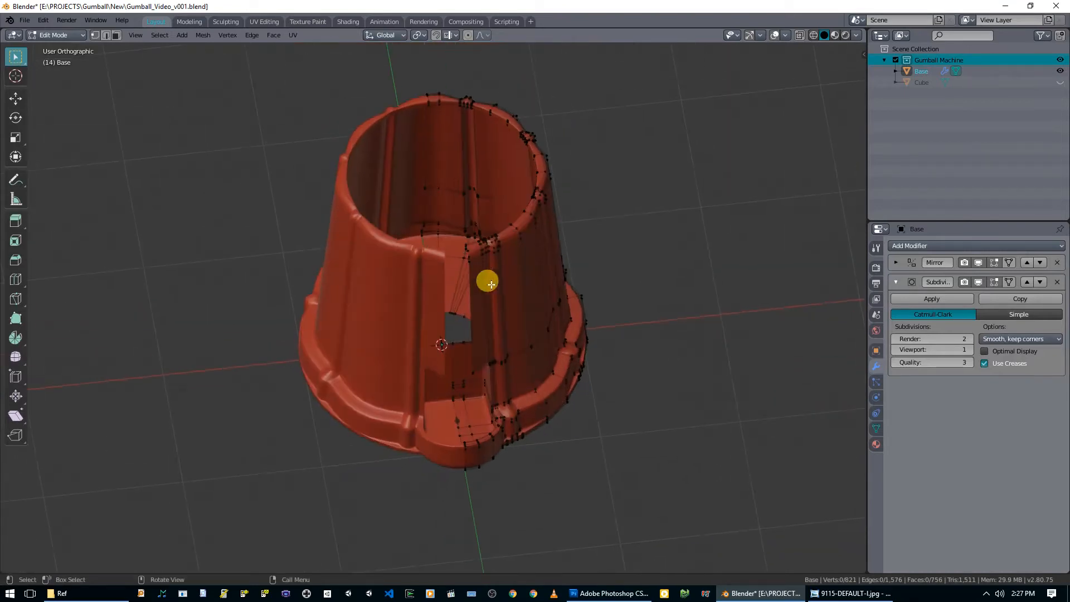
Undo the slab hiding, applied transforms, Mirror modifier and half deletion, going back to the full base mesh.
key(ctrl+z)
key(ctrl+z)
key(ctrl+z)
key(ctrl+z)
key(ctrl+z)
key(ctrl+z)
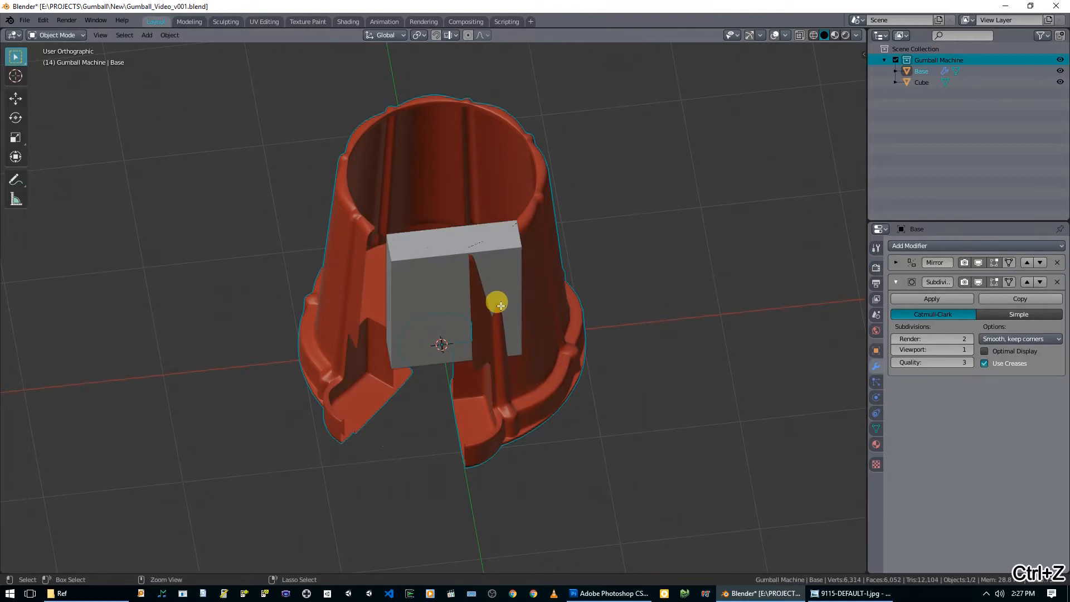
key(ctrl+z)
key(ctrl+z)
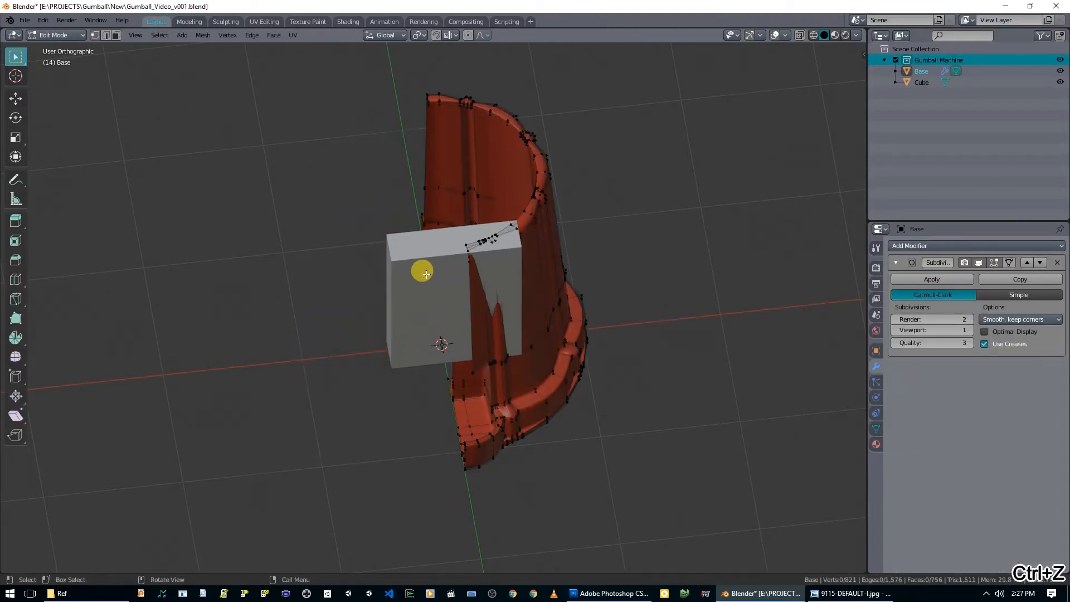
key(ctrl+z)
key(ctrl+z)
key(ctrl+z)
key(ctrl+z)
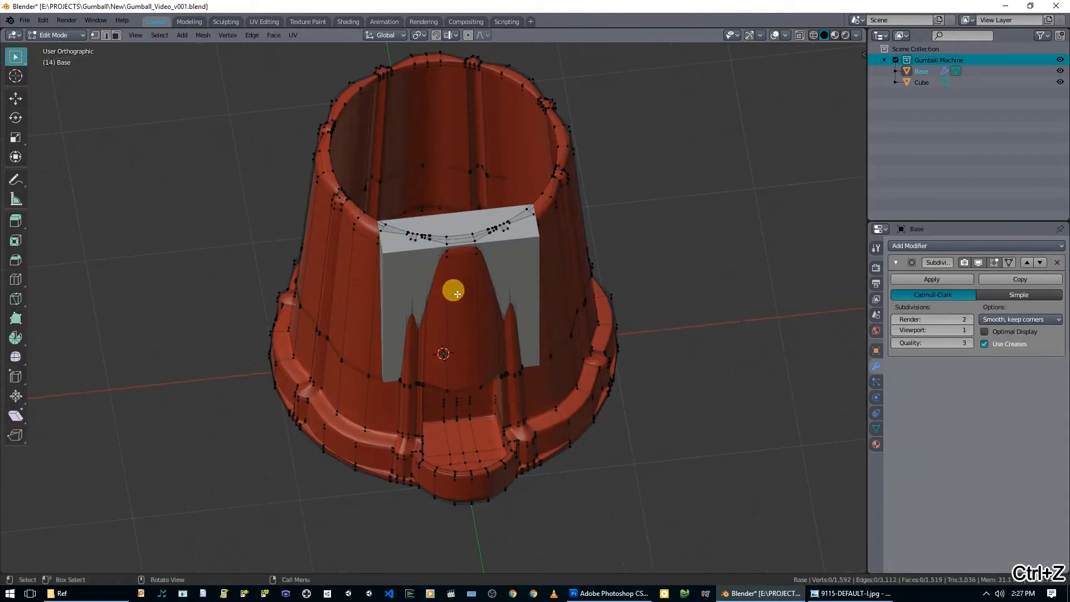
Hide the slab and reopen the red base's mesh for editing.
key(h)
middle_drag(442, 282, 446, 322)
click(445, 322)
key(Tab)
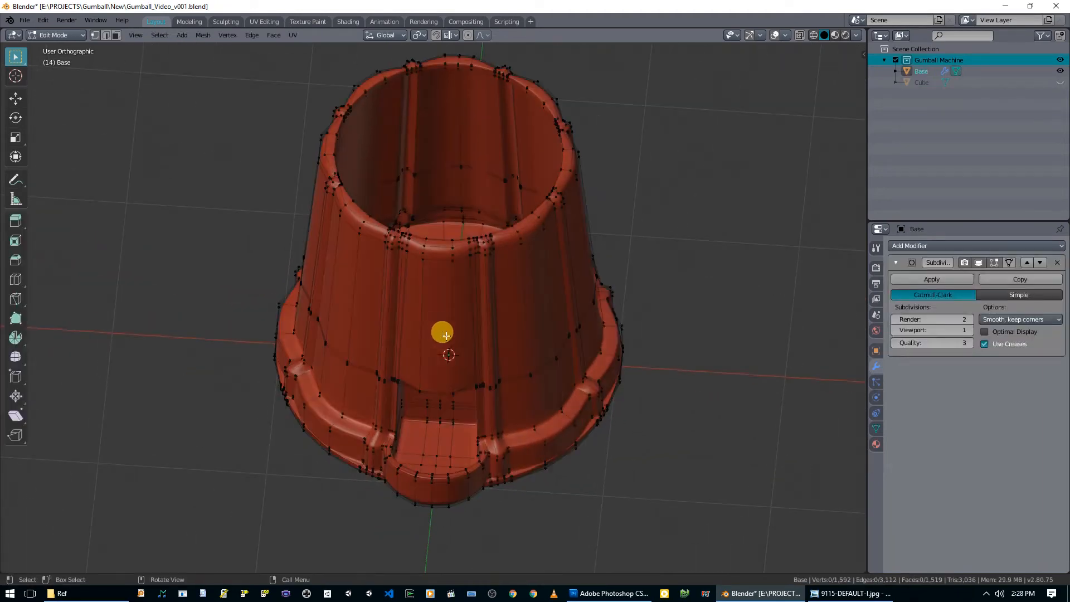
Add a centred vertical loop cut down the base's front wall and check the edge loops along the centre line by selecting them.
alt+click(434, 473)
middle_drag(446, 458, 489, 143)
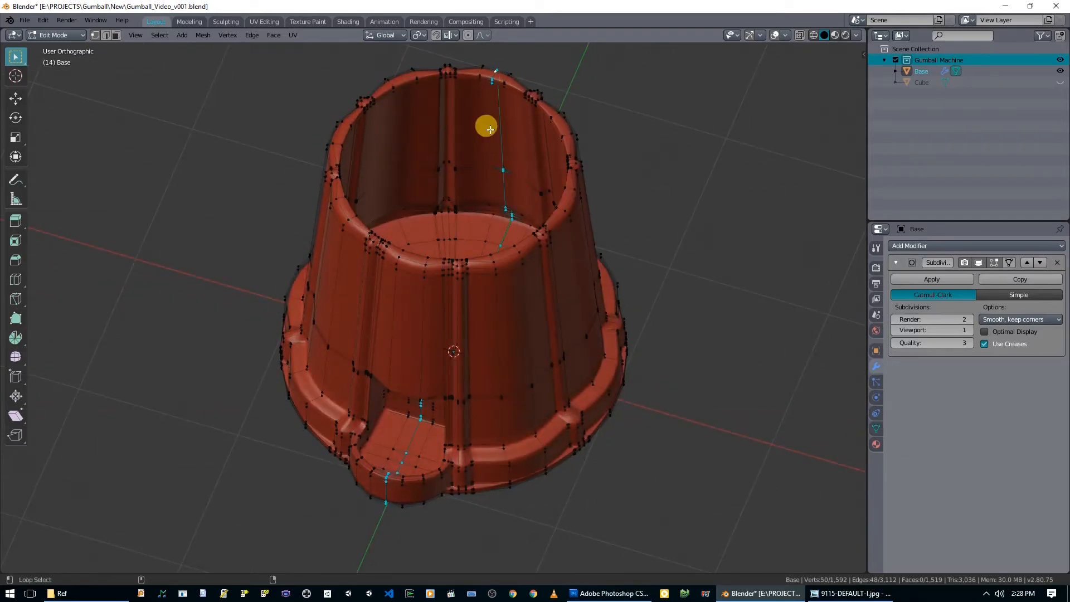
middle_drag(492, 82, 490, 220)
key(ctrl+r)
click(421, 248)
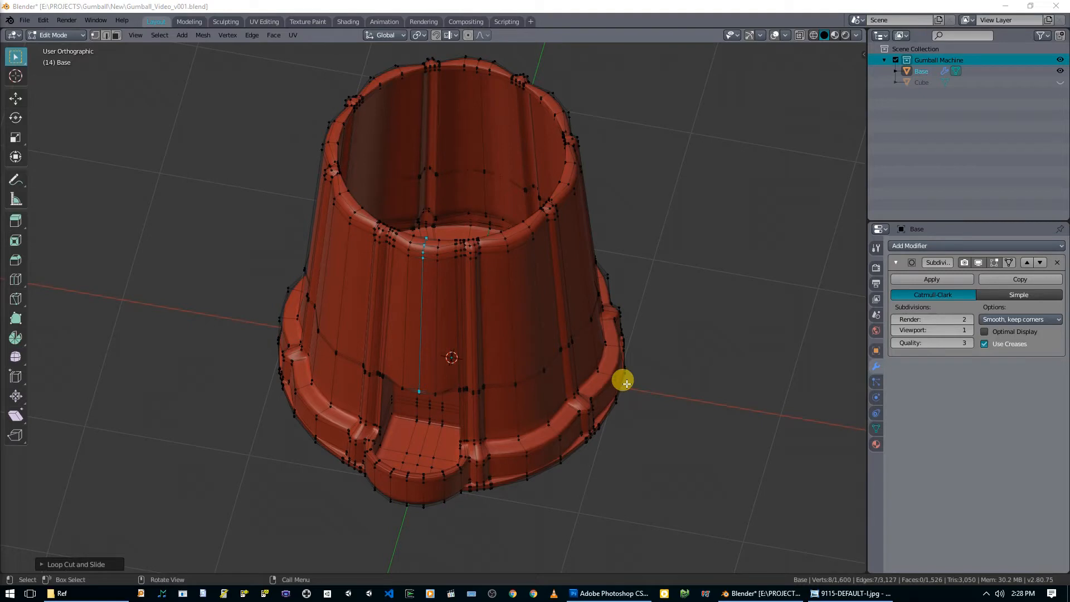
middle_drag(425, 325, 439, 358)
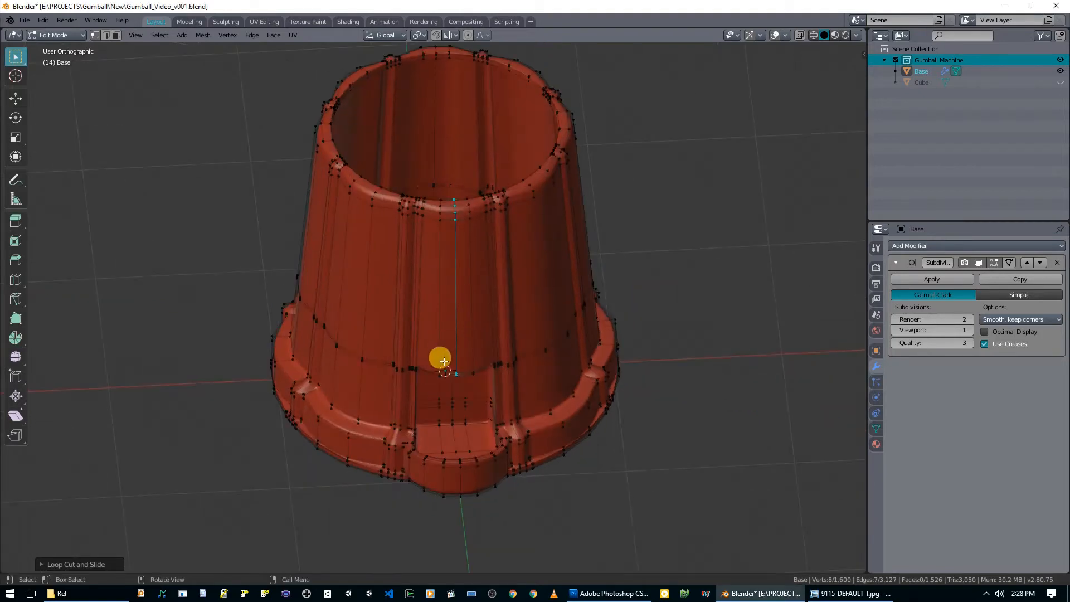
alt+click(438, 95)
alt+middle_drag(437, 98, 438, 270)
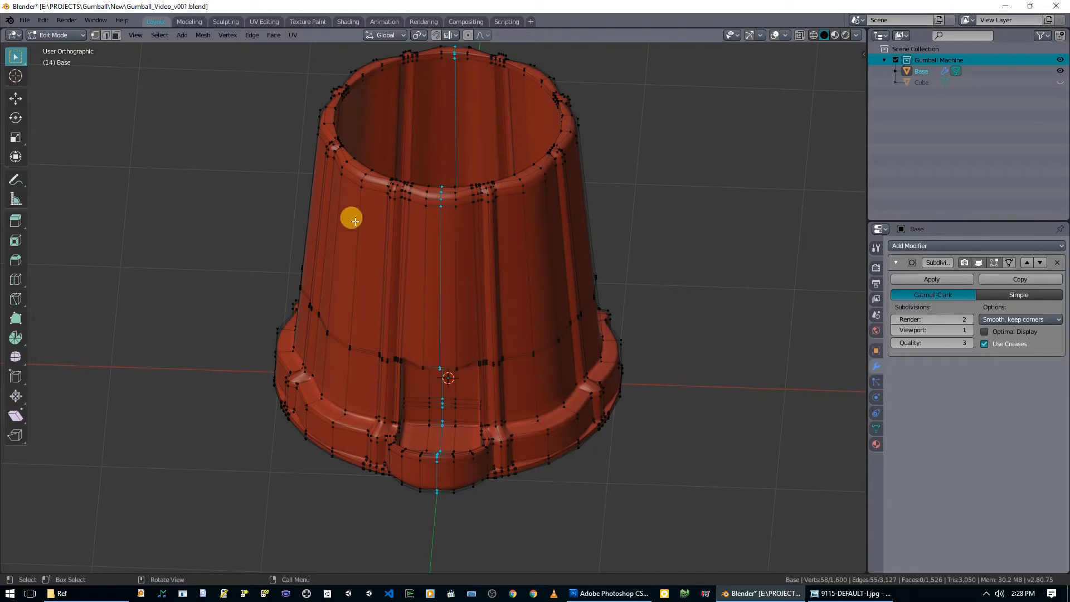
Delete the base's half on the negative X side in X-ray top view, keeping the centre-line vertices.
middle_drag(466, 303, 491, 310)
key(alt+z)
key(alt+a)
drag(443, 495, 221, 62)
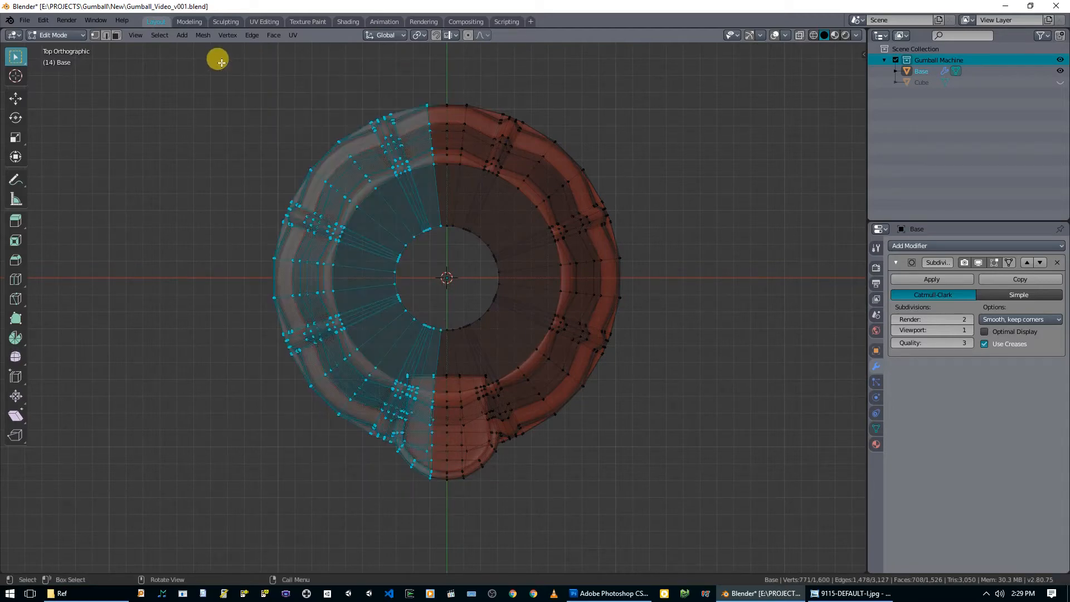
key(x)
click(222, 61)
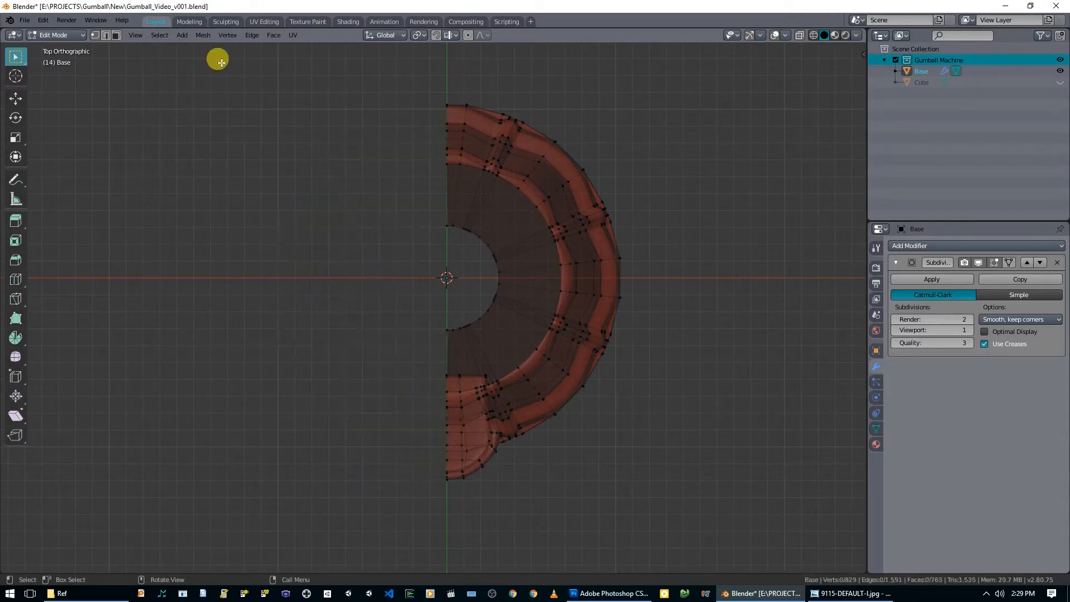
middle_drag(239, 76, 464, 227)
key(alt+z)
middle_drag(471, 296, 641, 268)
Add a Mirror modifier on the X axis with Clipping enabled, placed above the base's Subdivision Surface modifier.
click(952, 246)
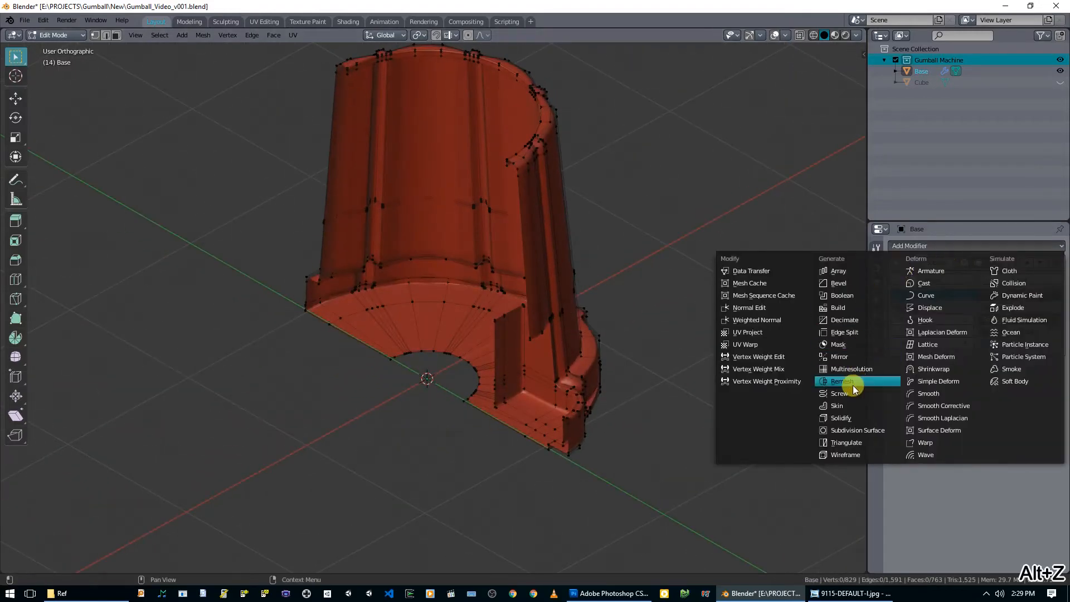
click(848, 356)
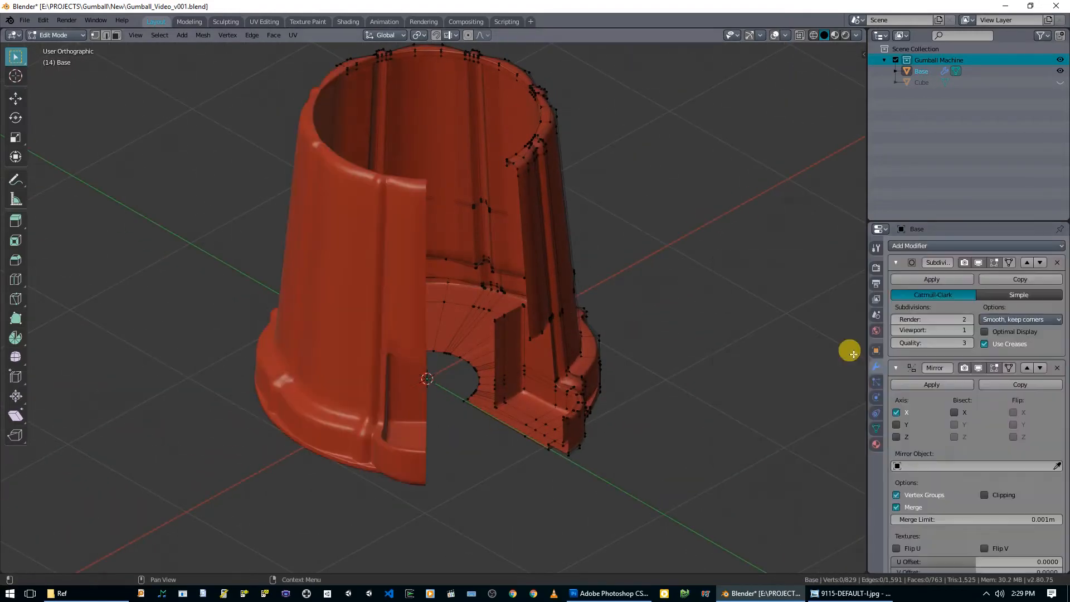
click(1027, 368)
click(896, 263)
click(896, 282)
click(896, 263)
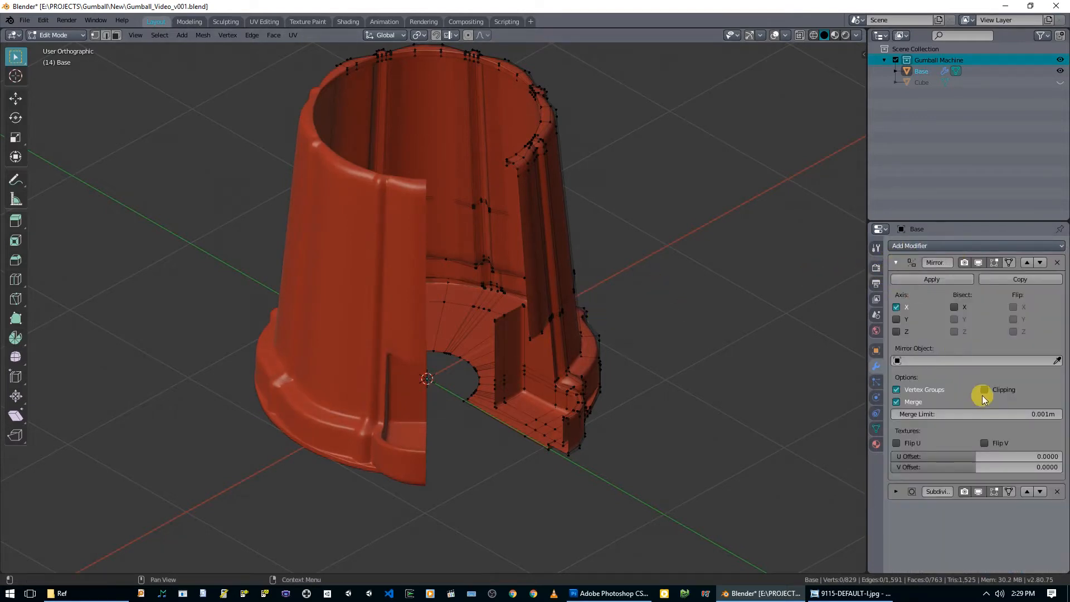
click(895, 307)
Leave Edit Mode and apply the base's rotation so the Mirror modifier works across the centre line.
key(Tab)
middle_drag(613, 267, 509, 280)
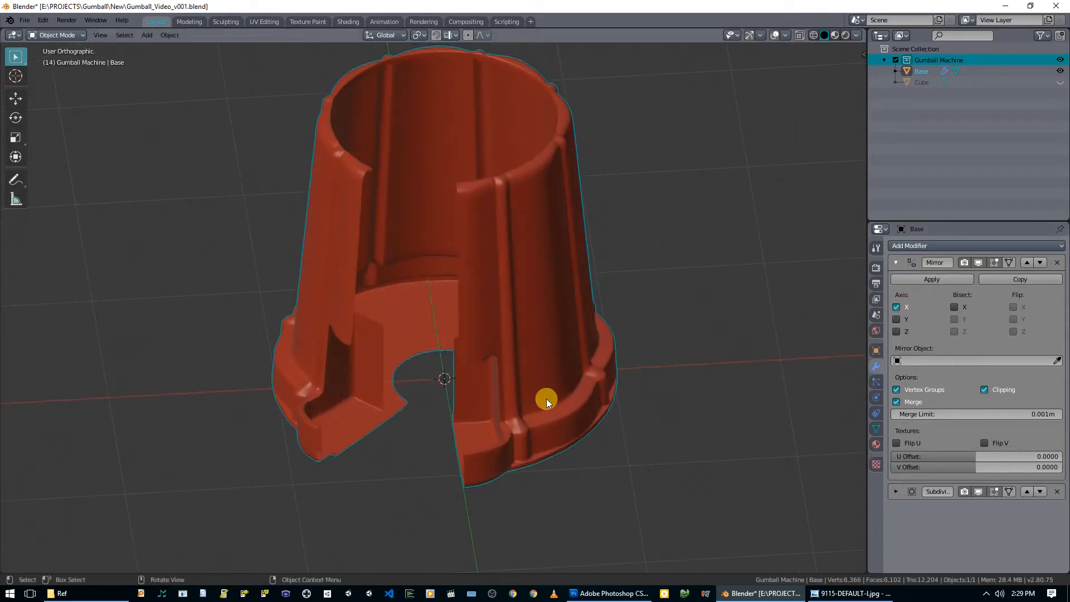
key(ctrl+a)
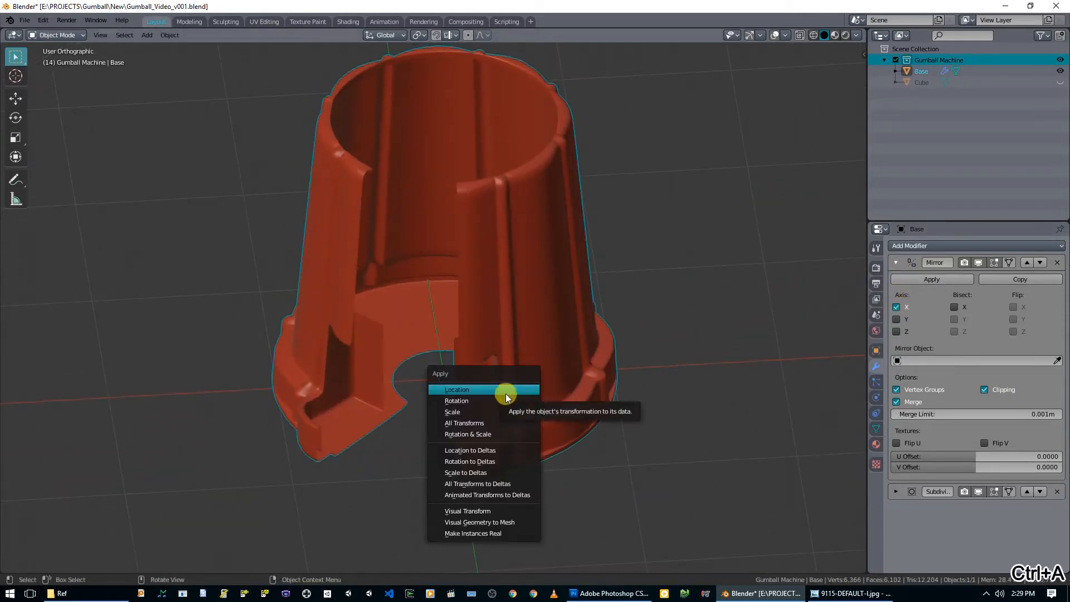
click(486, 405)
middle_drag(486, 405, 442, 318)
scroll(430, 275, up, 3)
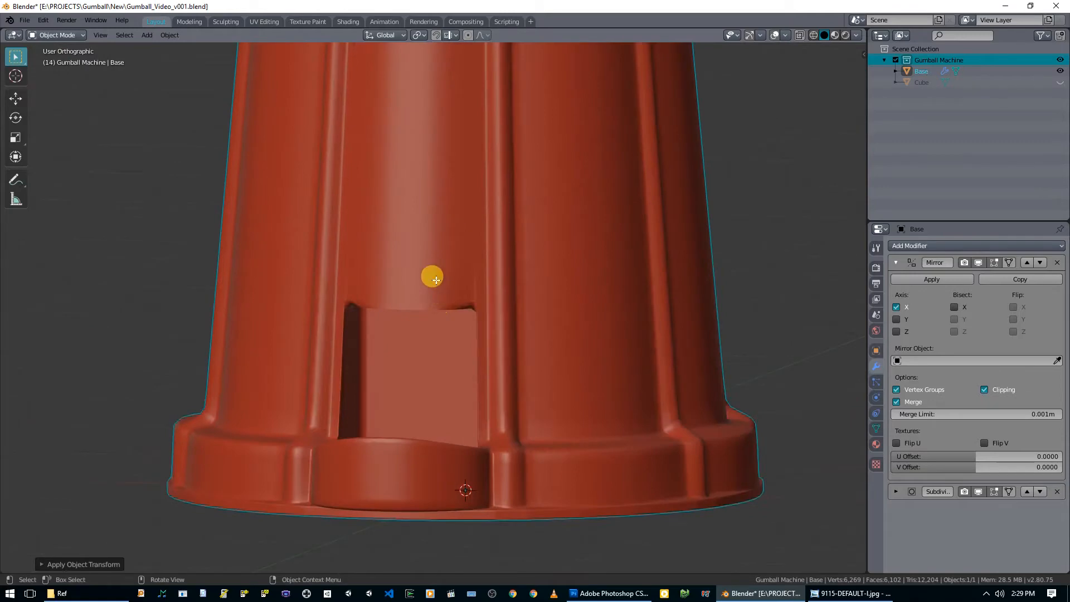
Move the top centre vertex of the chute opening's back panel along X onto the mirror line.
key(Tab)
middle_drag(430, 275, 446, 281)
click(448, 231)
scroll(455, 245, up, 4)
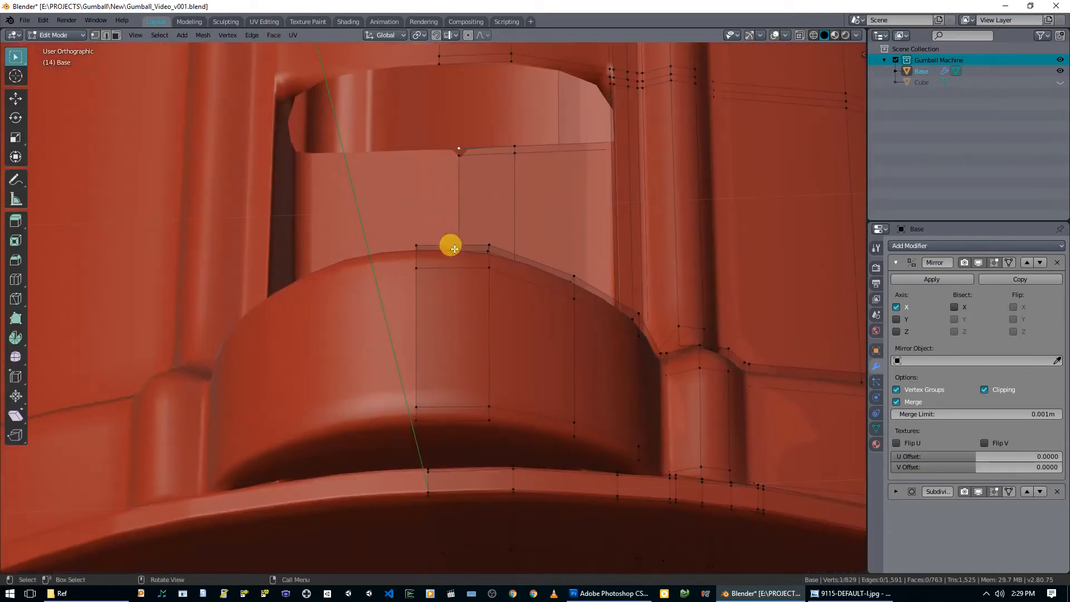
key(g)
key(x)
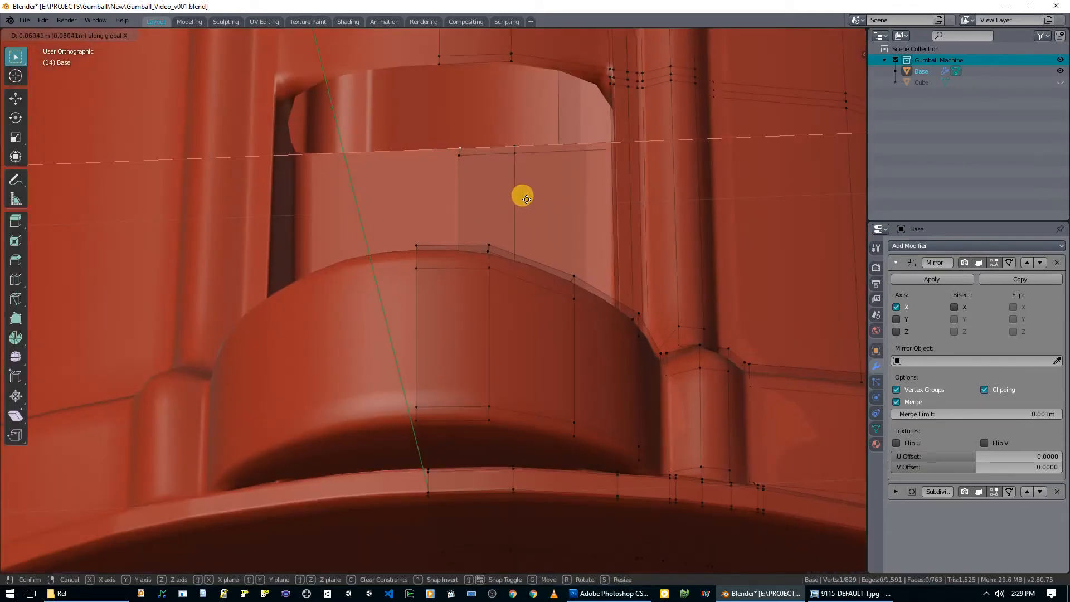
click(533, 196)
middle_drag(533, 196, 407, 235)
key(g)
key(x)
click(506, 214)
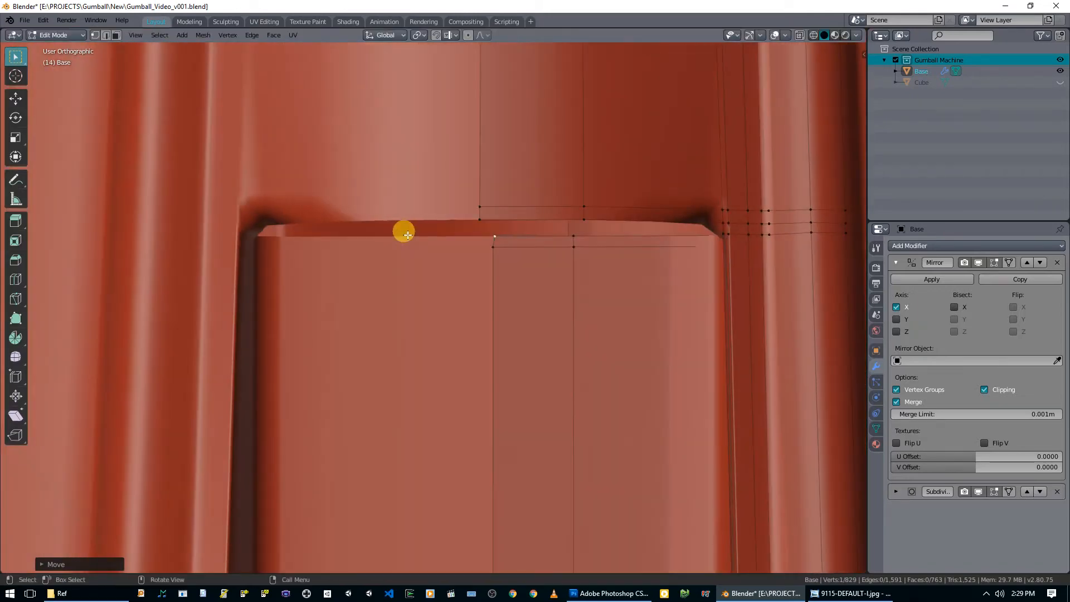
Move the centre edge loop of the chute opening's back panel along X onto the mirror line.
key(KP_1)
scroll(536, 294, up, 3)
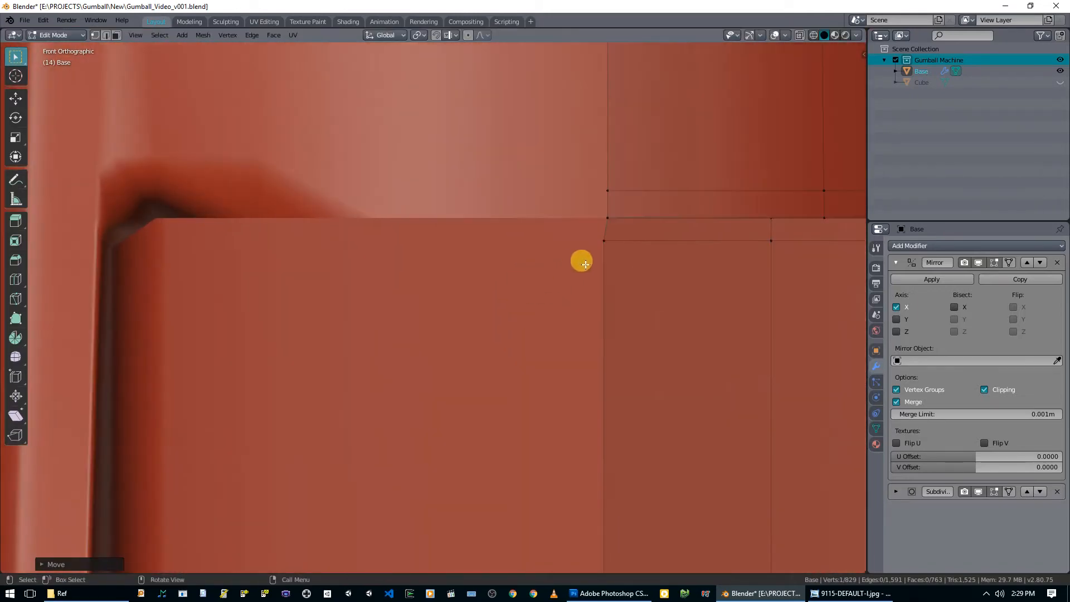
alt+click(597, 268)
middle_drag(630, 361, 522, 305)
key(g)
key(x)
click(558, 346)
Move the centre edge loop of the base's front wall above the chute opening along X onto the mirror line.
scroll(522, 300, down, 3)
alt+click(444, 120)
key(g)
key(x)
click(427, 127)
Move the centre edge loop of the base's rear wall along X onto the mirror line.
middle_drag(461, 172, 459, 306)
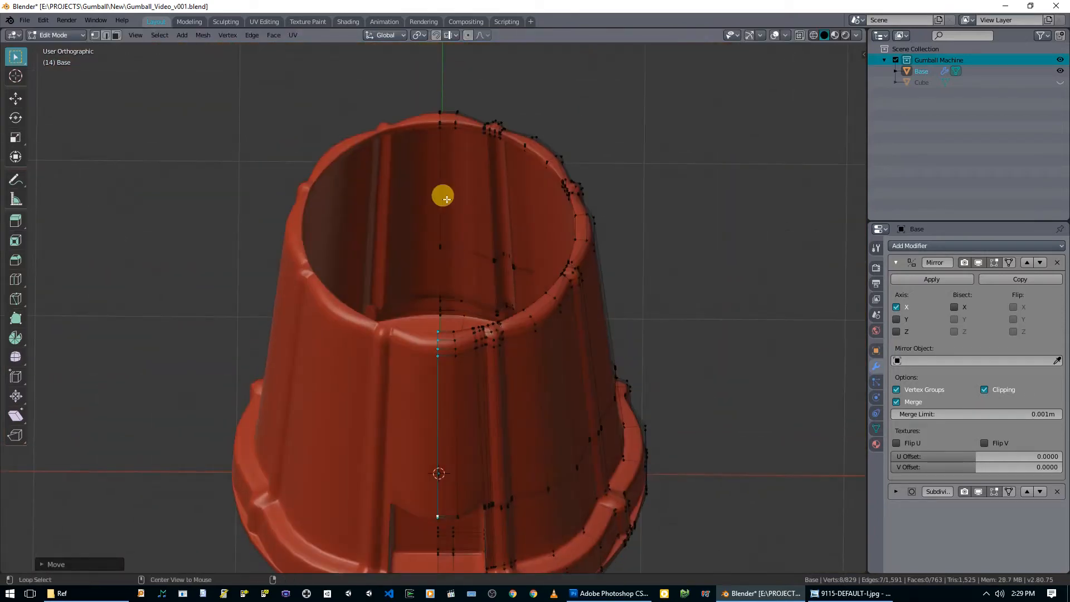
alt+shift+click(437, 179)
key(g)
key(x)
click(406, 180)
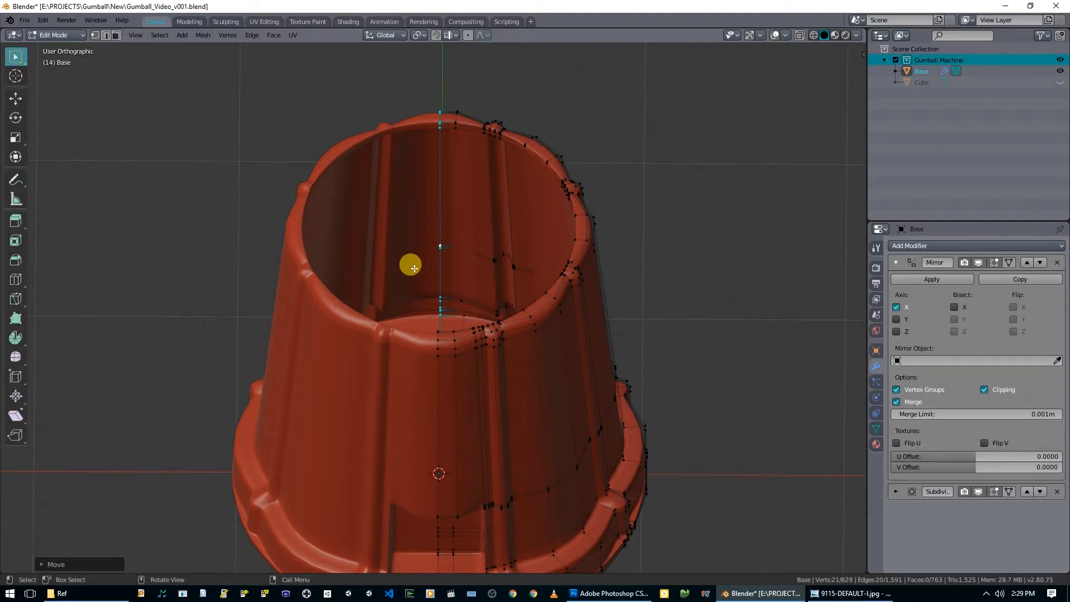
shift+middle_drag(456, 425, 455, 279)
middle_drag(452, 380, 449, 331)
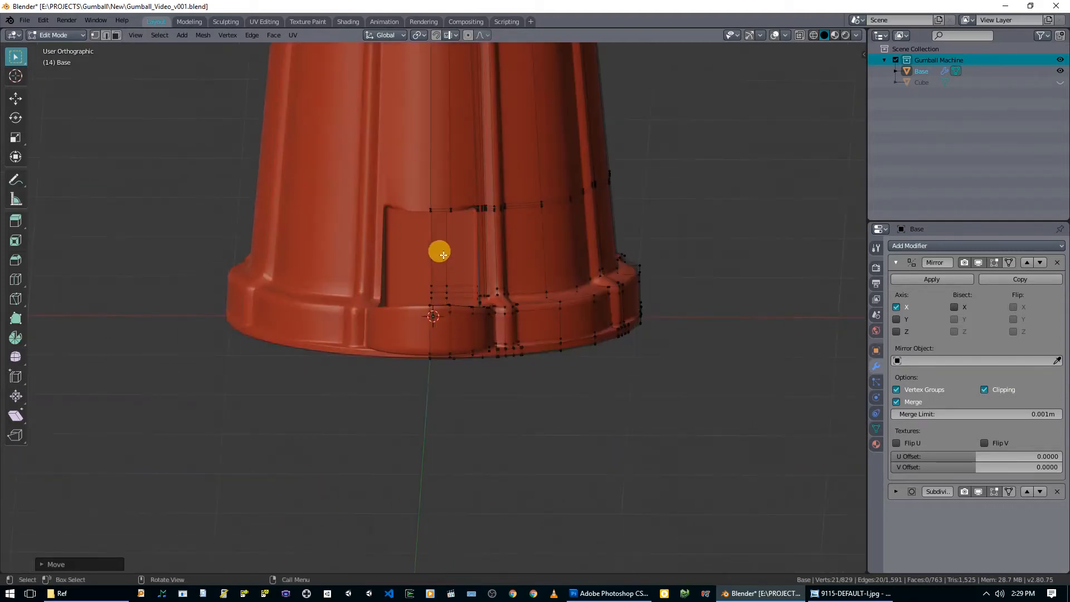
middle_drag(417, 248, 459, 327)
Leave Edit Mode on the base and unhide the front plate block.
key(Tab)
scroll(459, 327, down, 2)
scroll(459, 327, down, 1)
key(alt+h)
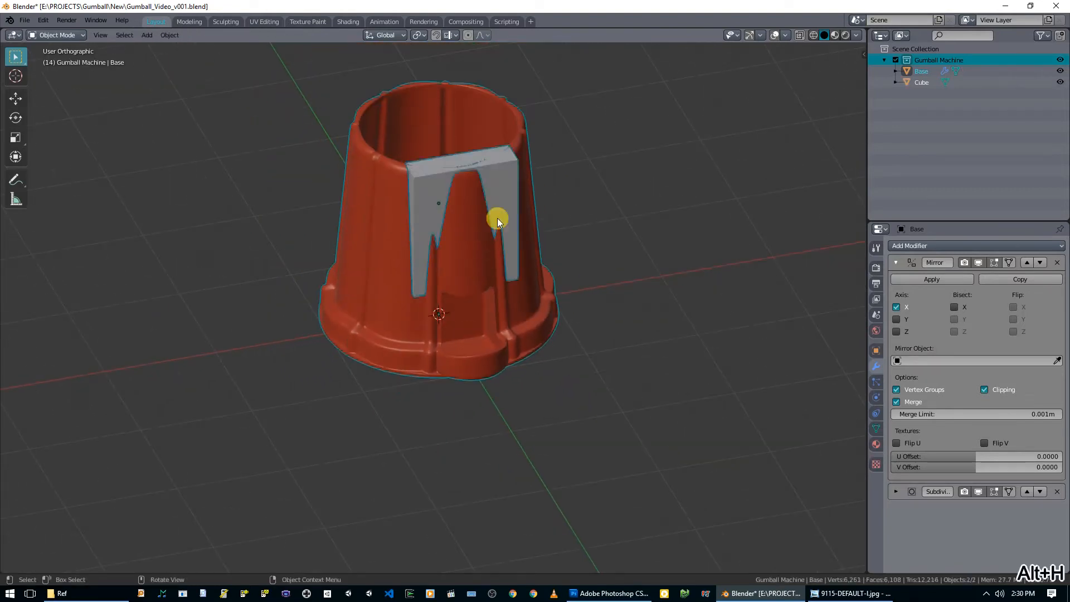
Add a centred vertical loop cut to the front plate block.
click(518, 198)
key(Tab)
middle_drag(495, 172, 471, 299)
scroll(443, 300, up, 2)
key(ctrl+r)
click(415, 267)
right_click(418, 270)
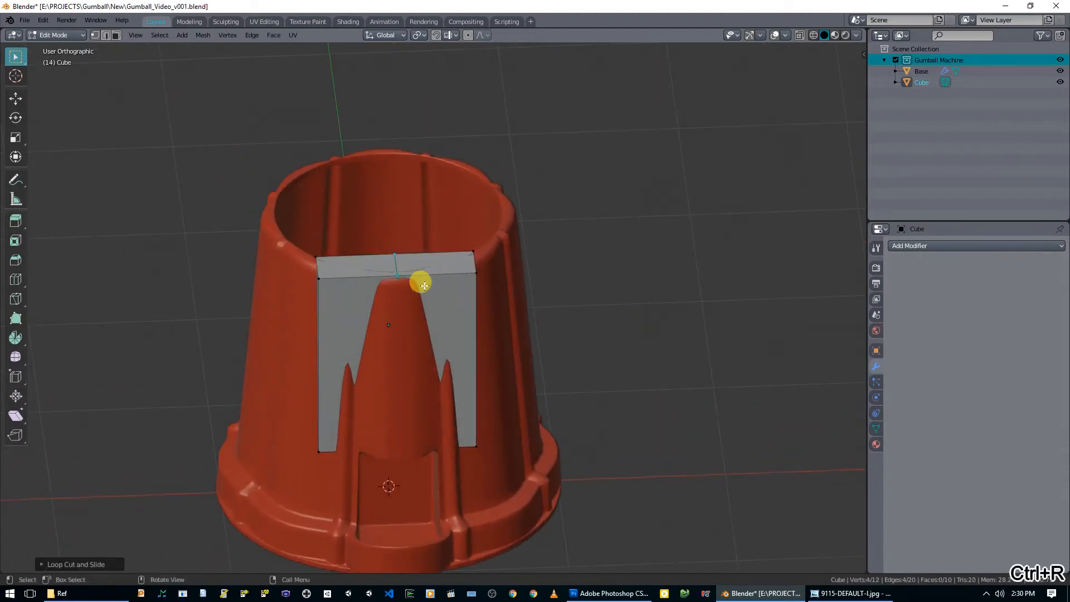
Delete the vertices of the plate's half on the negative X side, using X-ray top view.
key(KP_7)
key(alt+z)
drag(267, 453, 336, 543)
key(x)
click(285, 441)
middle_drag(453, 469, 461, 392)
Add a Mirror modifier on the X axis to the half plate and collapse its settings.
click(975, 245)
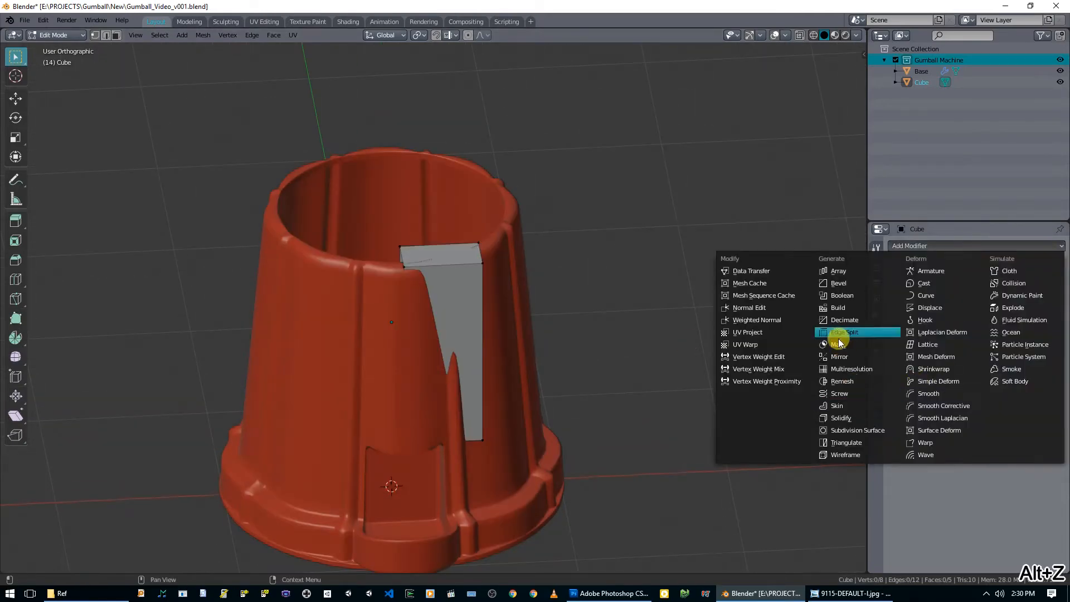
click(858, 349)
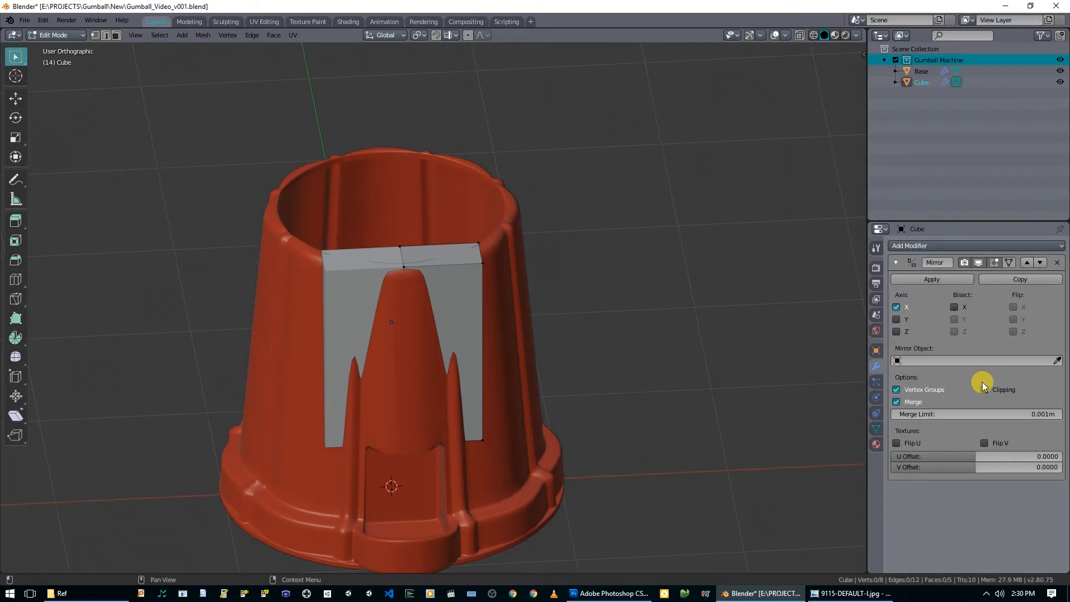
click(908, 262)
Add a Subdivision Surface modifier to the plate with 2 viewport subdivisions.
click(925, 246)
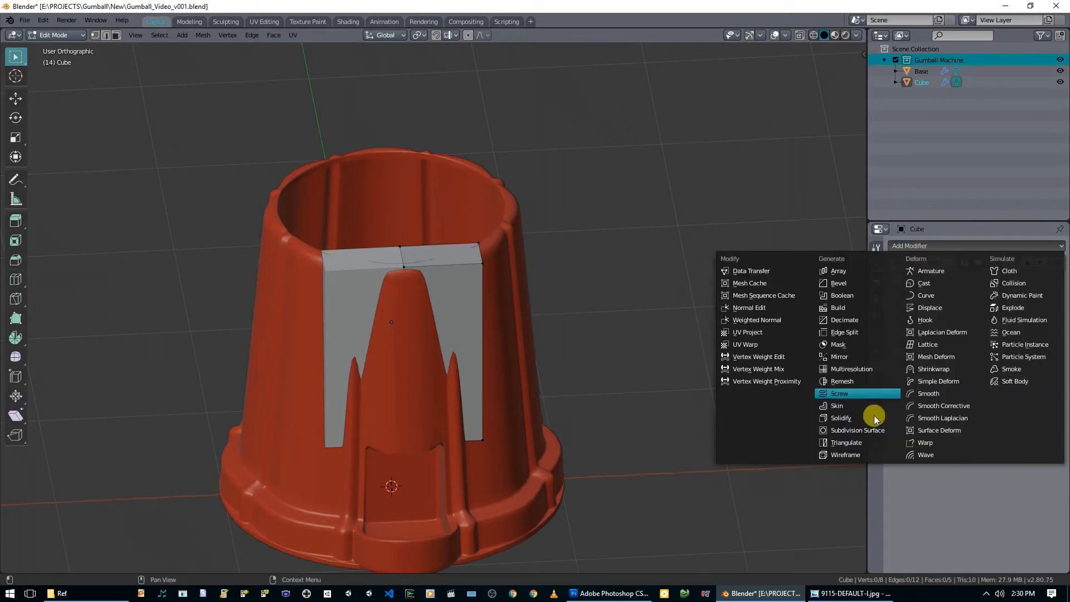
click(859, 421)
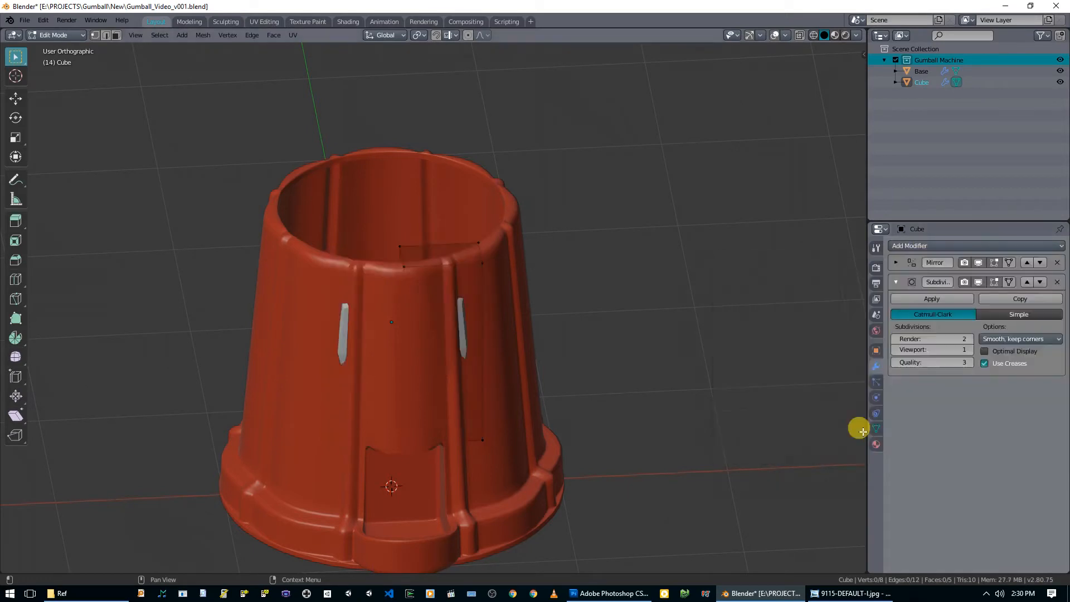
click(970, 350)
Shade the plate smooth in Object Mode with the base temporarily hidden, and leave only the plate selected.
key(a)
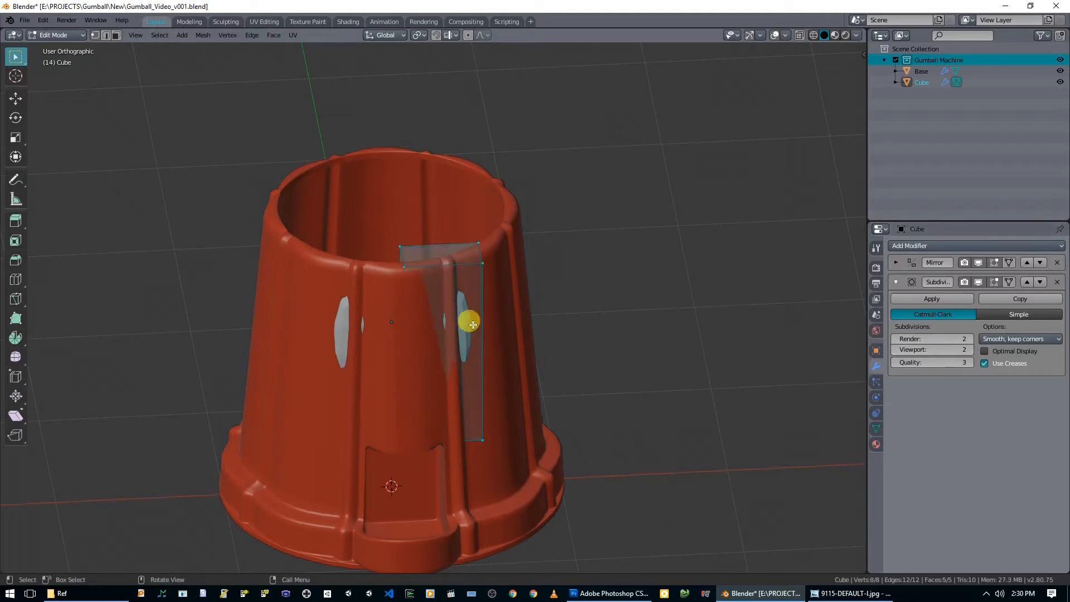
key(Tab)
click(508, 307)
key(h)
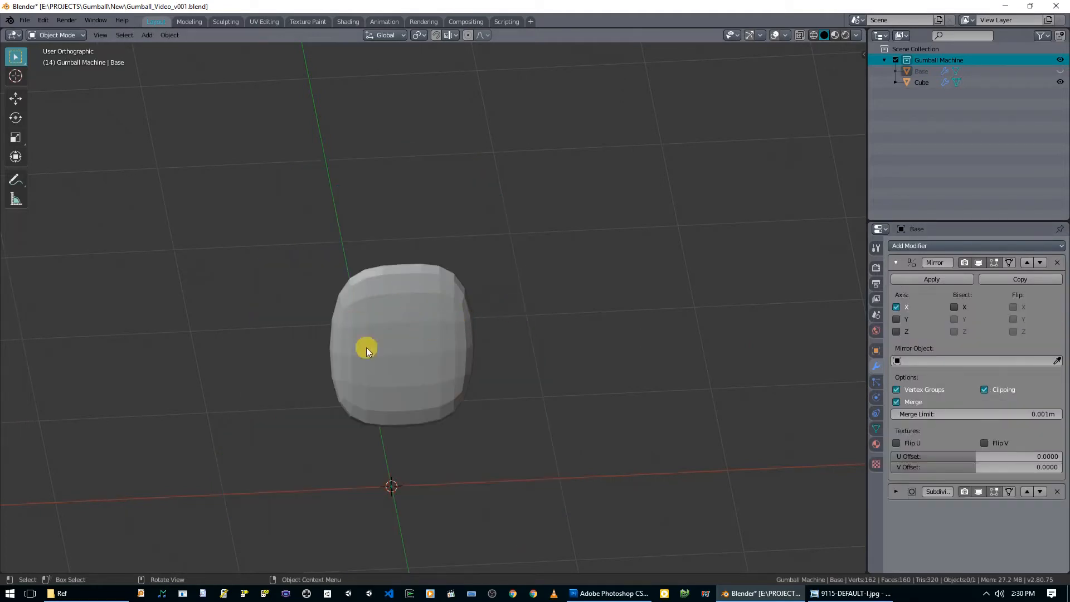
click(390, 354)
right_click(422, 330)
click(414, 331)
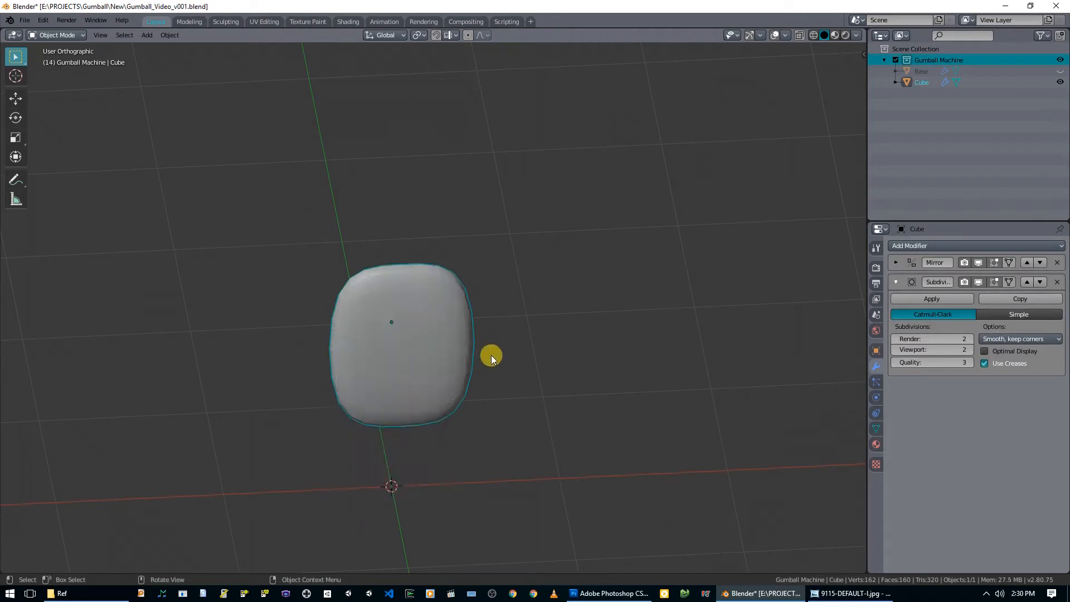
key(alt+h)
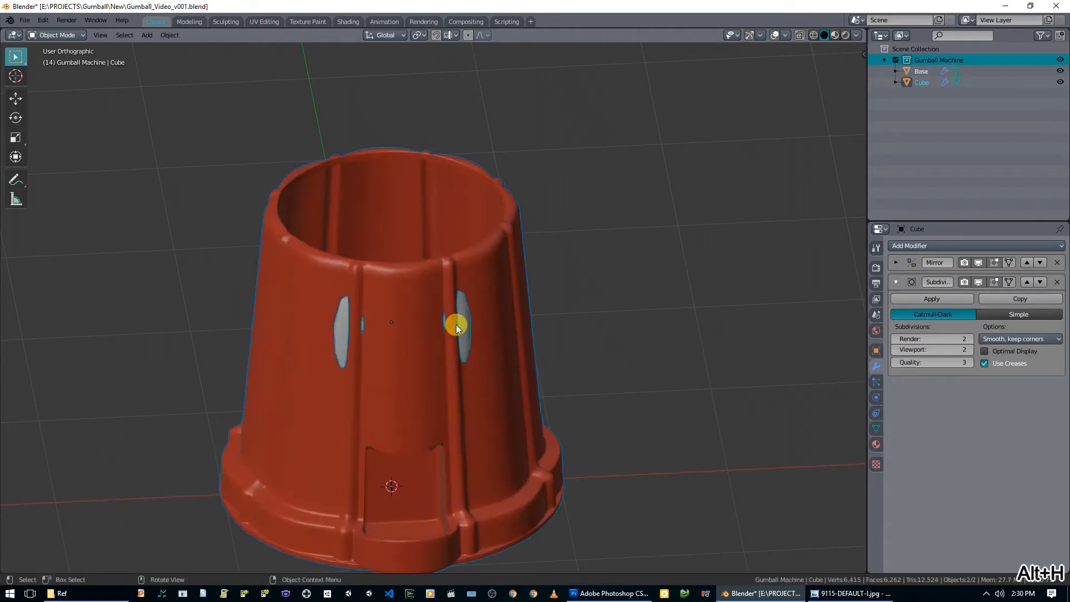
click(462, 328)
click(466, 337)
scroll(466, 339, up, 1)
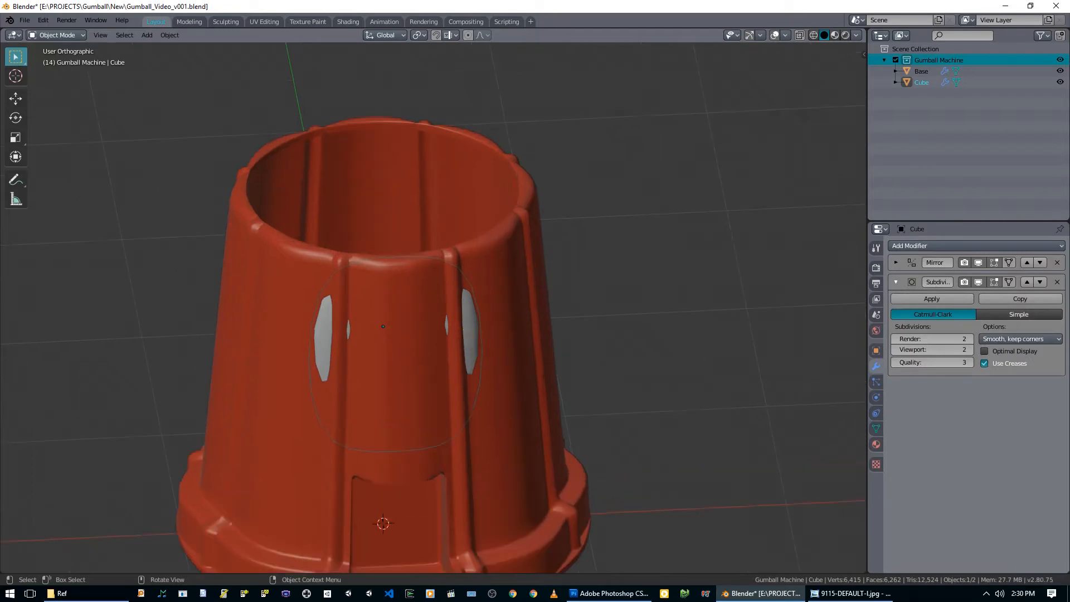
click(330, 460)
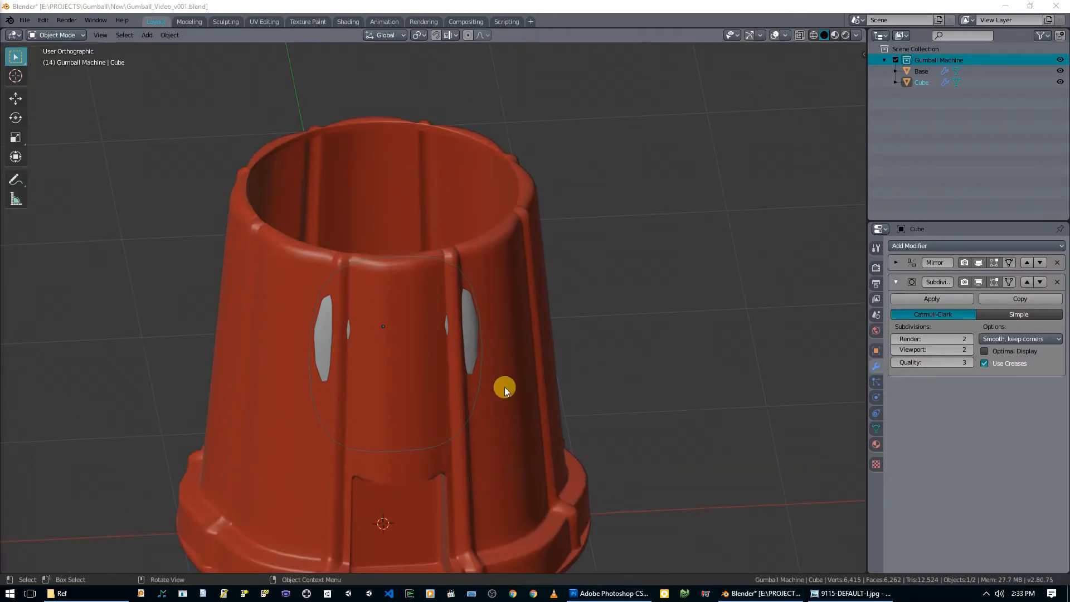
Switch to Windows Photo Viewer to examine the metal front plate in the gumball machine reference photos, and return to Blender.
middle_drag(510, 379, 481, 366)
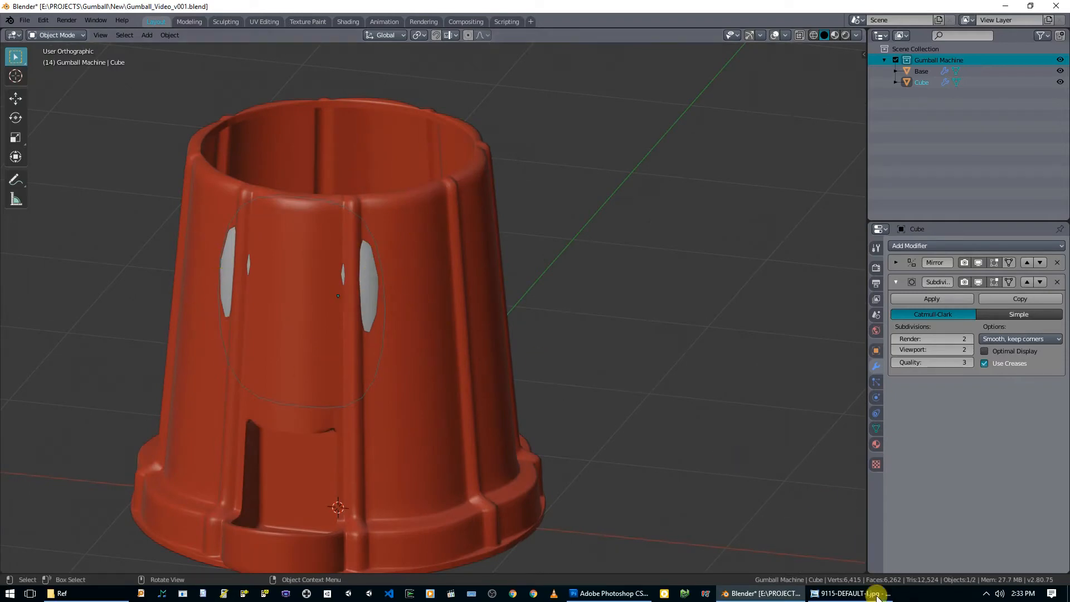
click(851, 593)
key(Right)
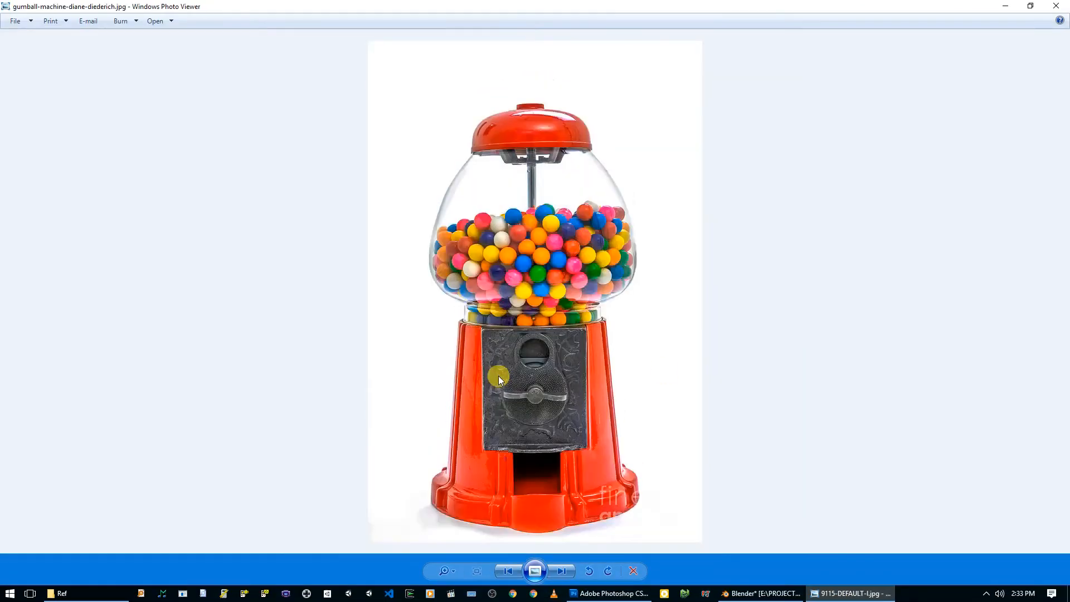
key(Right)
key(Left)
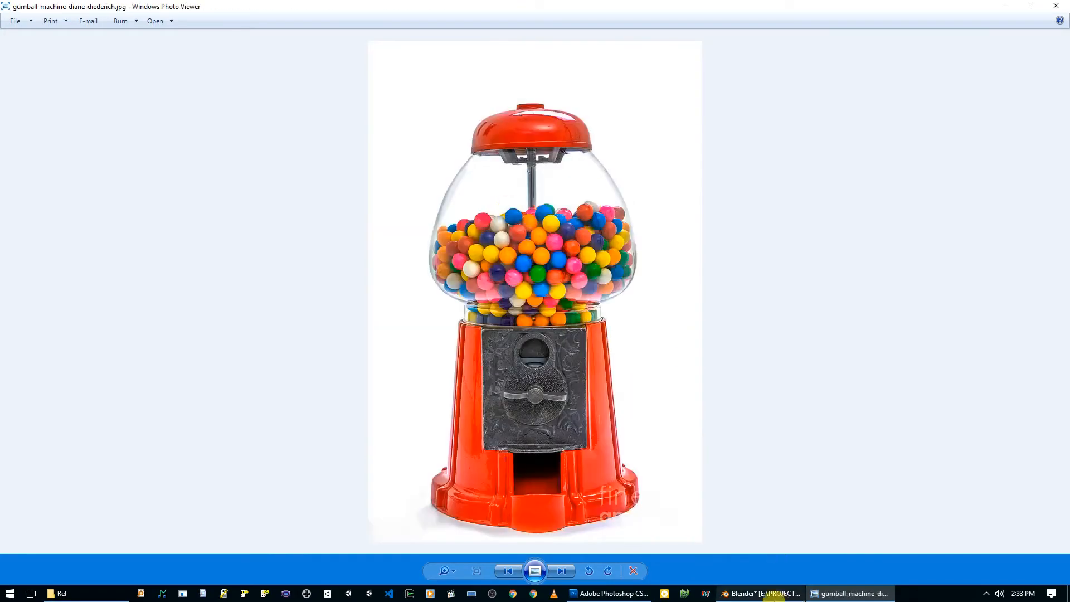
key(alt+Tab)
Thin the plate by moving its rear vertices about 0.24 m along Y towards the front face in X-ray right view.
middle_drag(586, 387, 444, 317)
key(Tab)
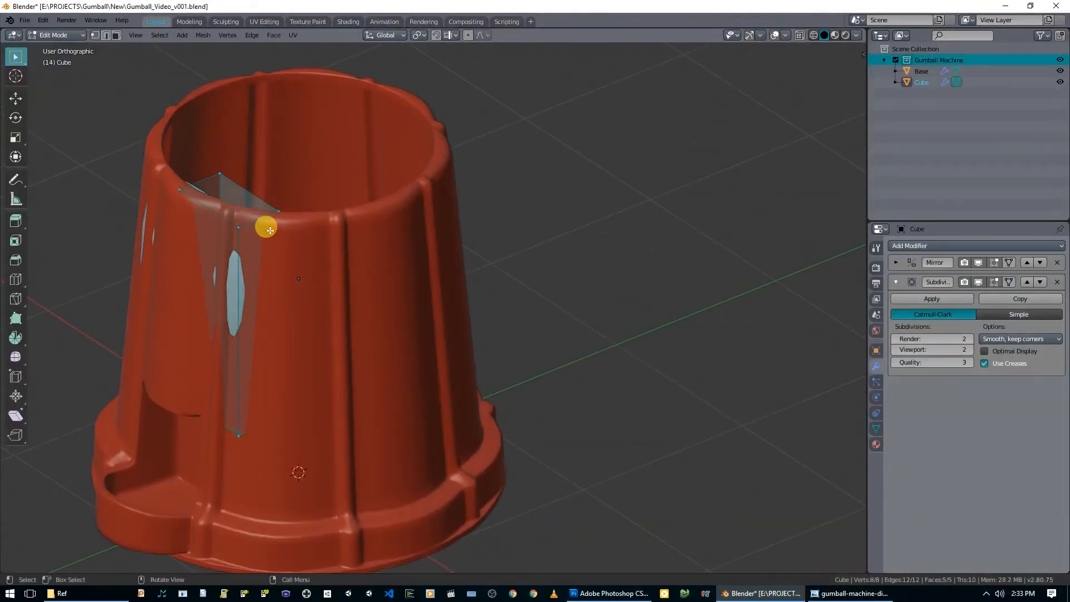
key(KP_1)
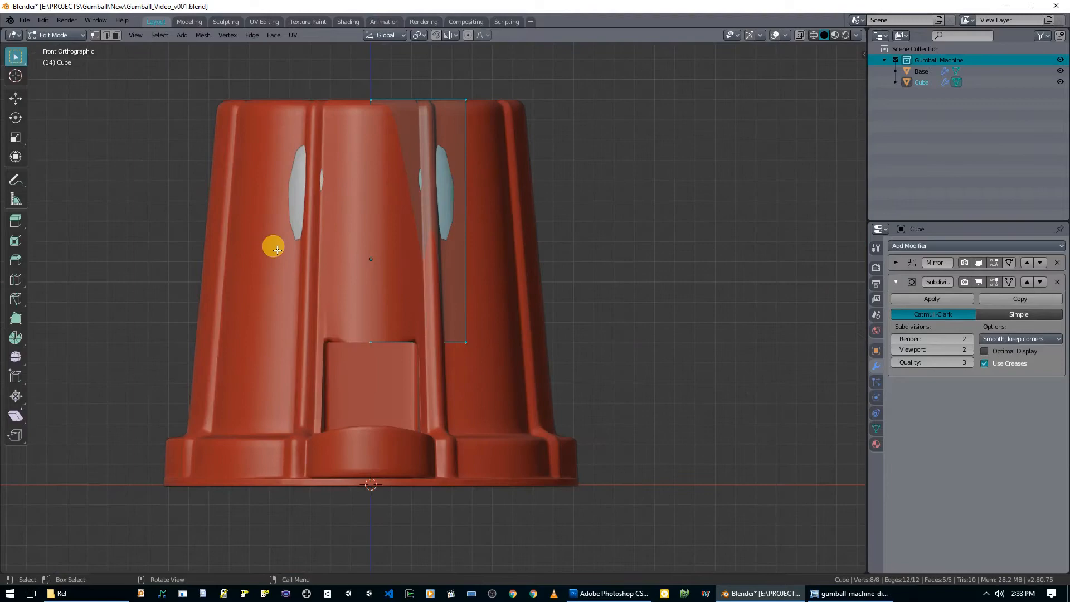
key(alt+z)
key(KP_3)
shift+middle_drag(272, 246, 403, 253)
scroll(371, 373, up, 2)
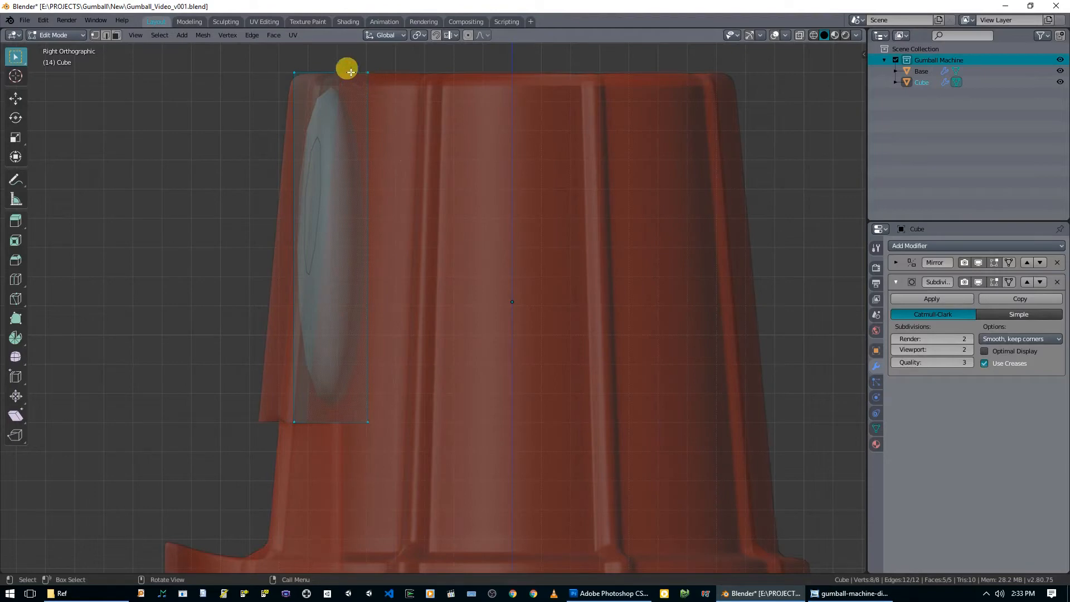
drag(350, 58, 439, 451)
shift+middle_drag(499, 315, 537, 375)
scroll(537, 375, up, 1)
key(g)
key(y)
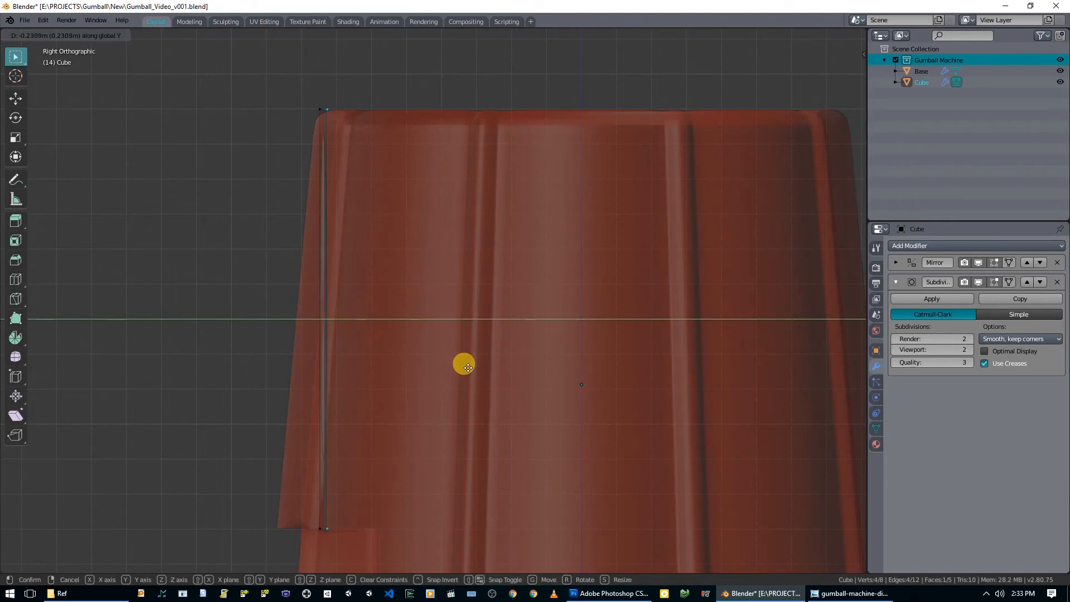
click(468, 368)
Add two horizontal edge loops around the plate, one close to its bottom edge and one close to its top edge.
shift+middle_drag(420, 292, 436, 222)
key(ctrl+r)
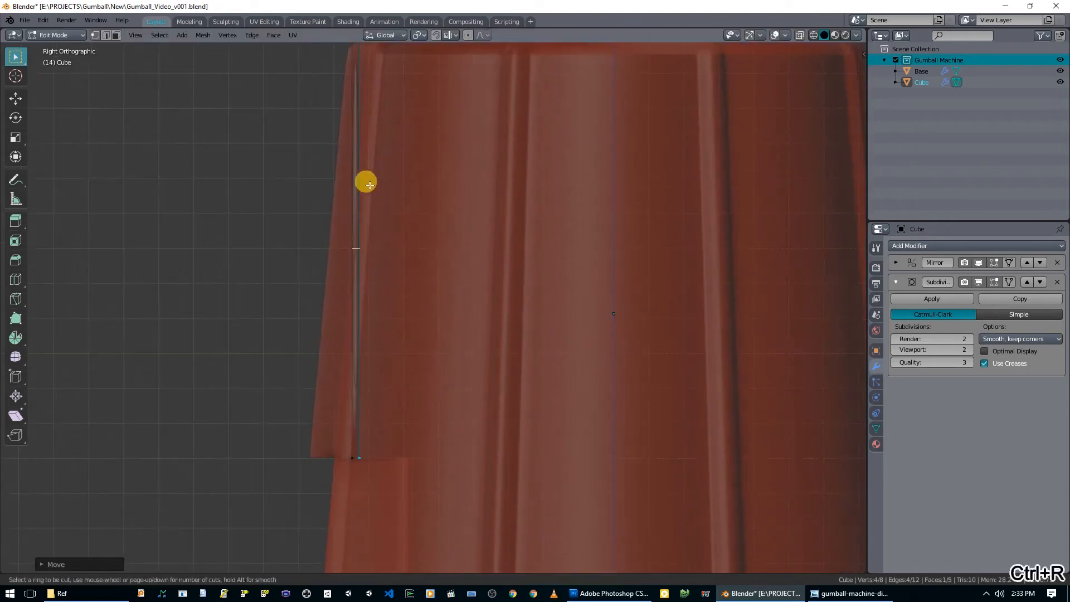
click(370, 186)
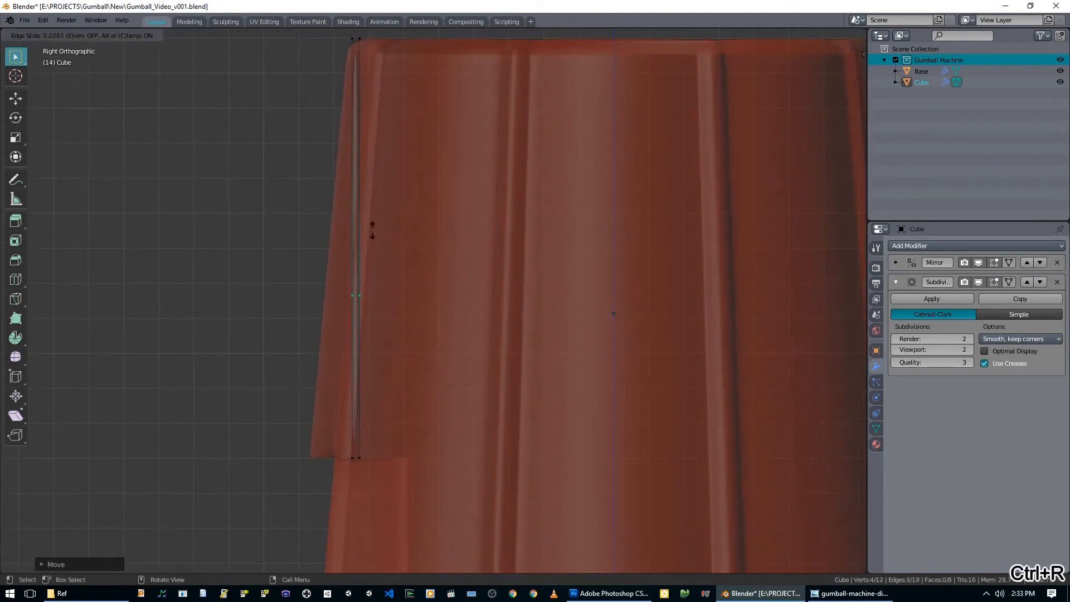
click(379, 378)
shift+middle_drag(420, 352, 444, 464)
key(ctrl+r)
click(389, 255)
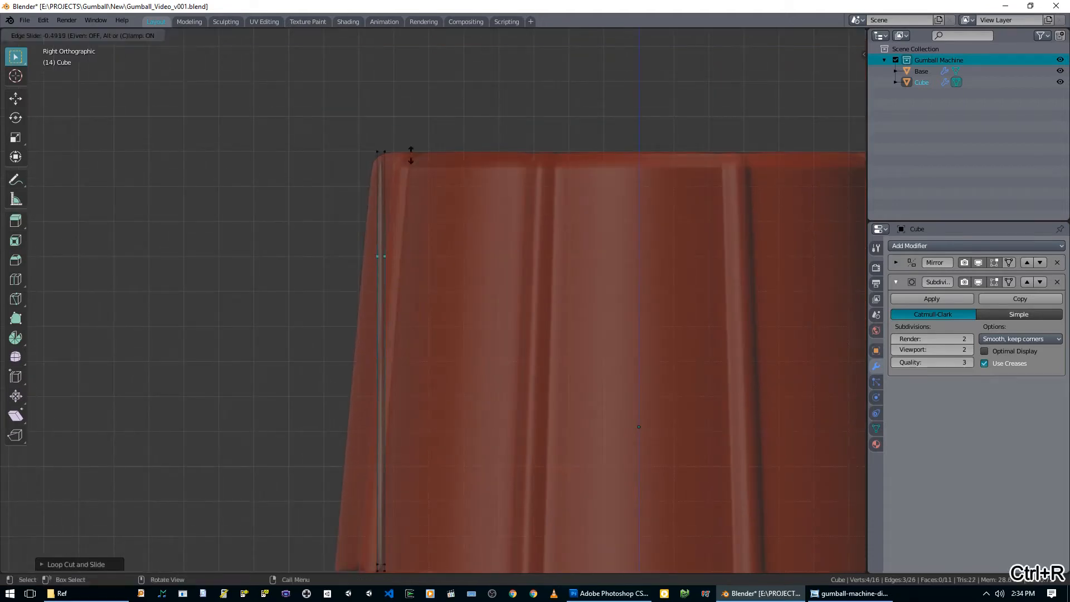
click(413, 54)
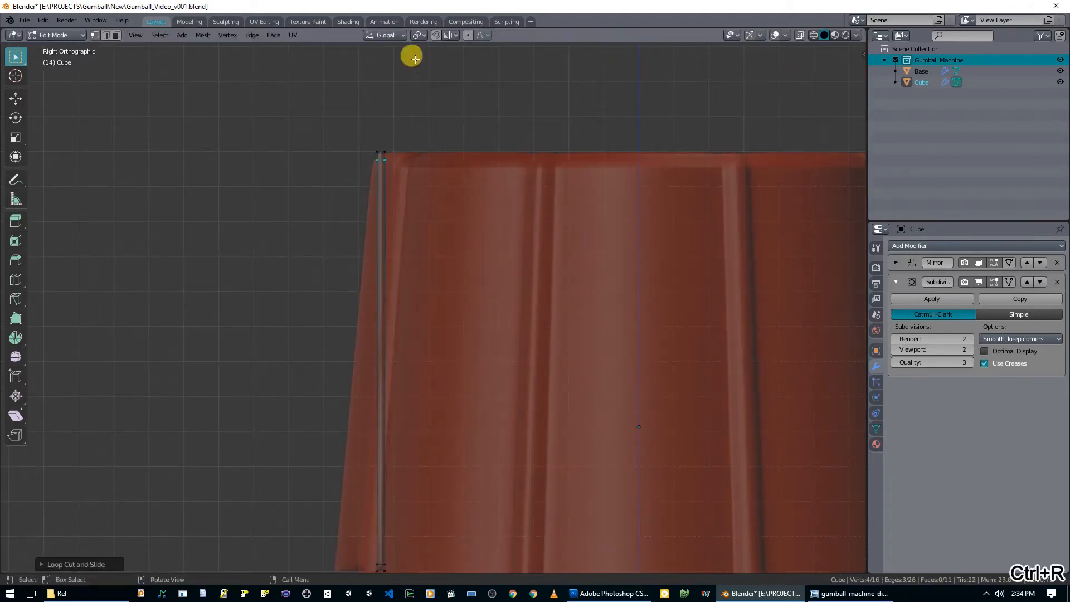
Extrude the narrow rear face at the plate's top edge backwards to start a flange over the base's rim.
scroll(424, 184, up, 2)
key(alt+a)
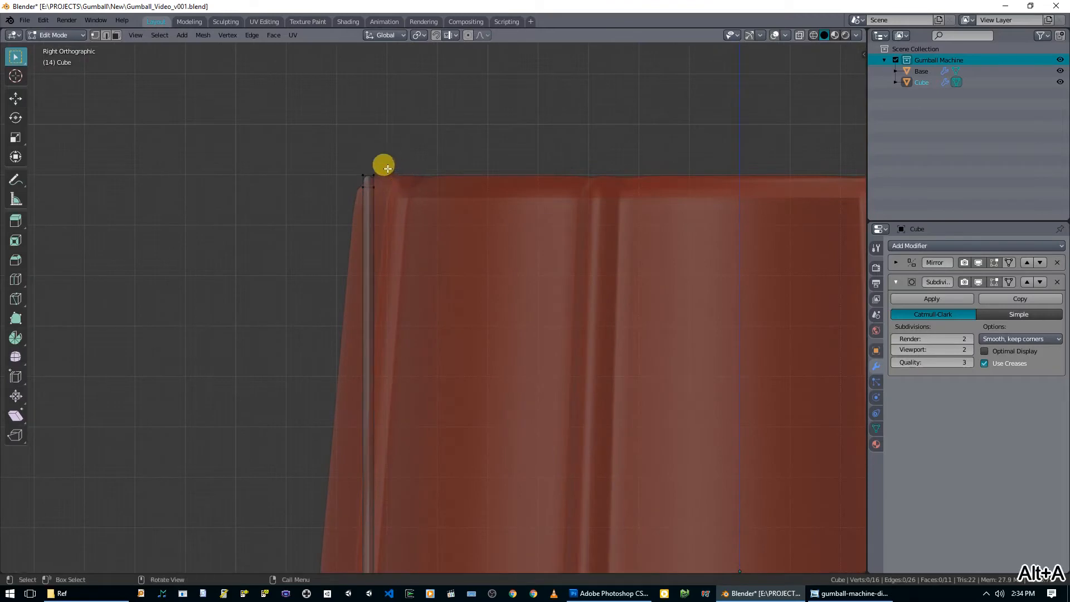
drag(370, 167, 389, 208)
key(e)
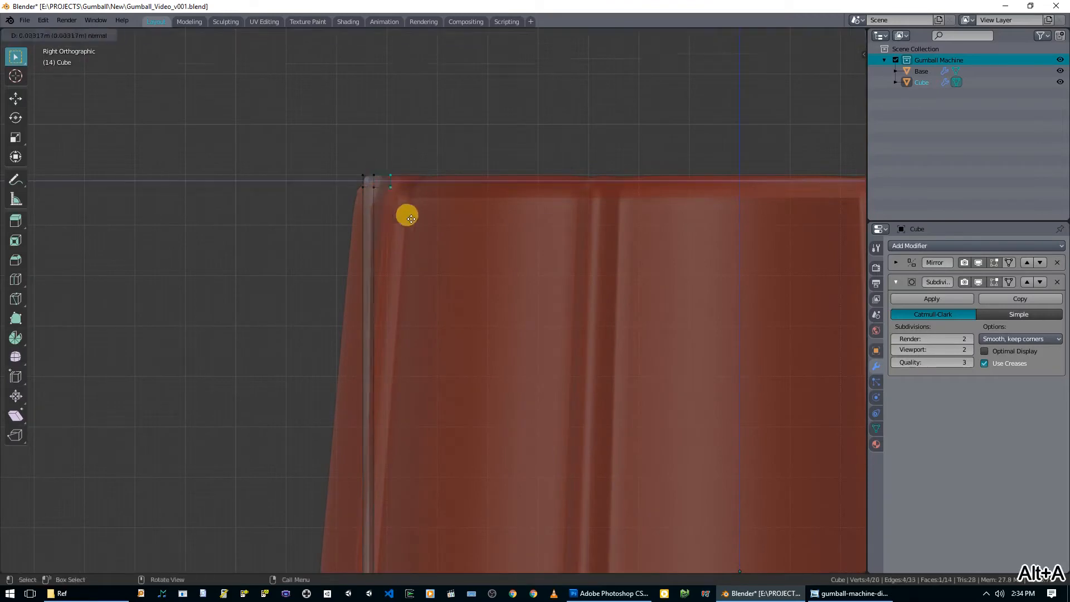
click(448, 244)
Move the flange's rear face further back along Y in top view until its outer corner reaches the base's rim.
key(KP_7)
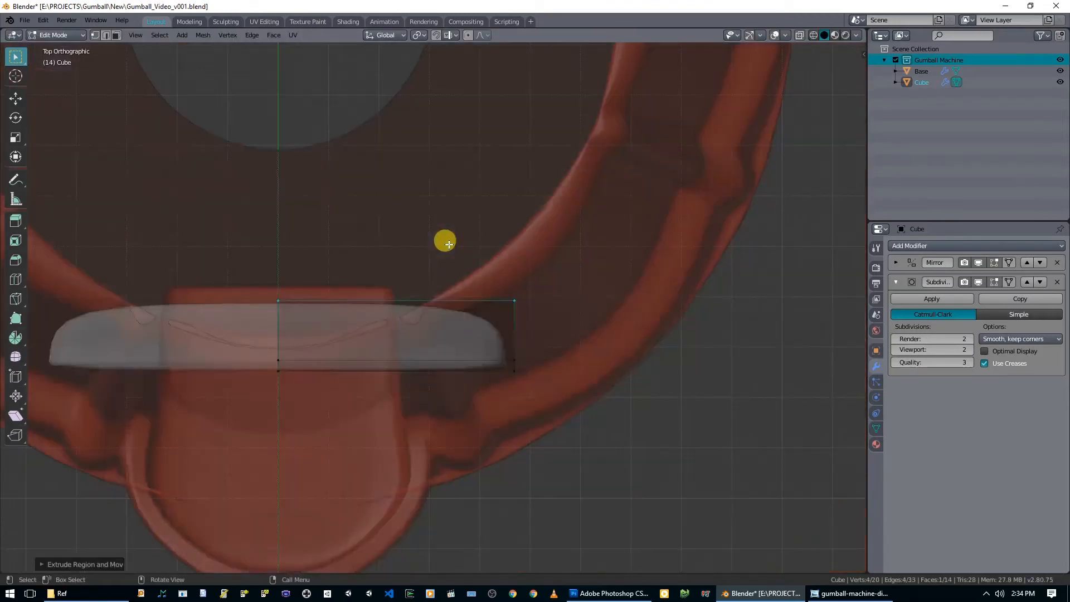
key(g)
key(y)
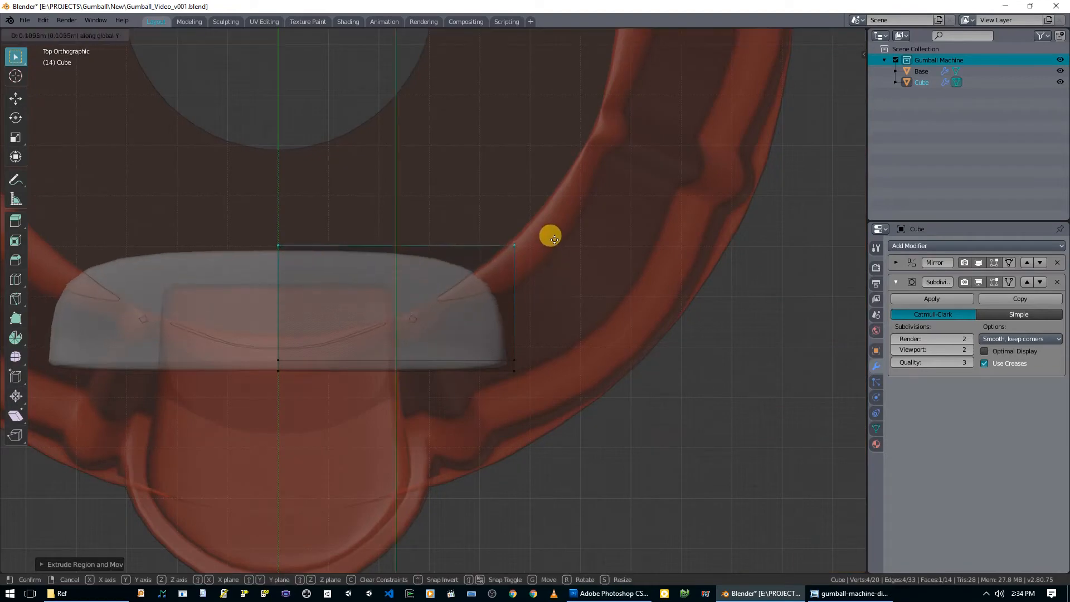
click(549, 229)
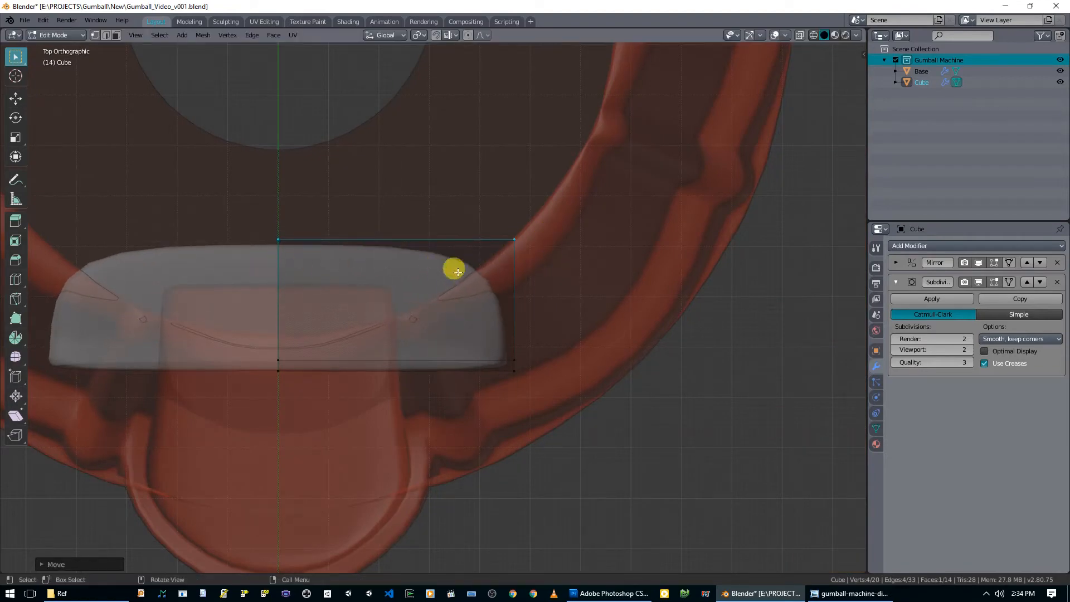
Add two supporting edge loops at the top bend, one on the plate just below the flange and one on the flange beside the bend.
key(KP_3)
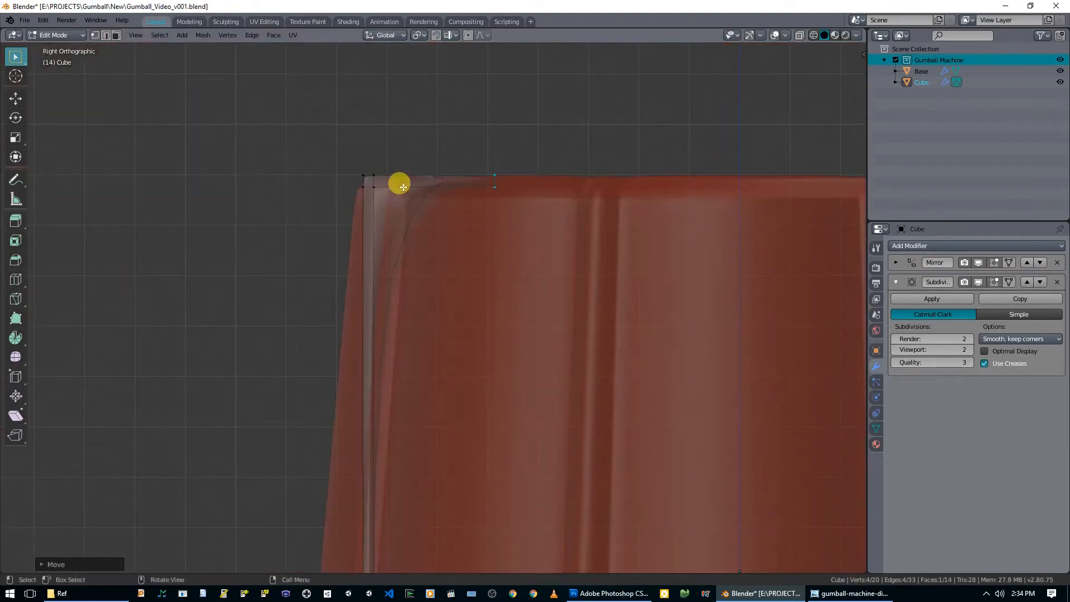
key(ctrl+r)
click(383, 296)
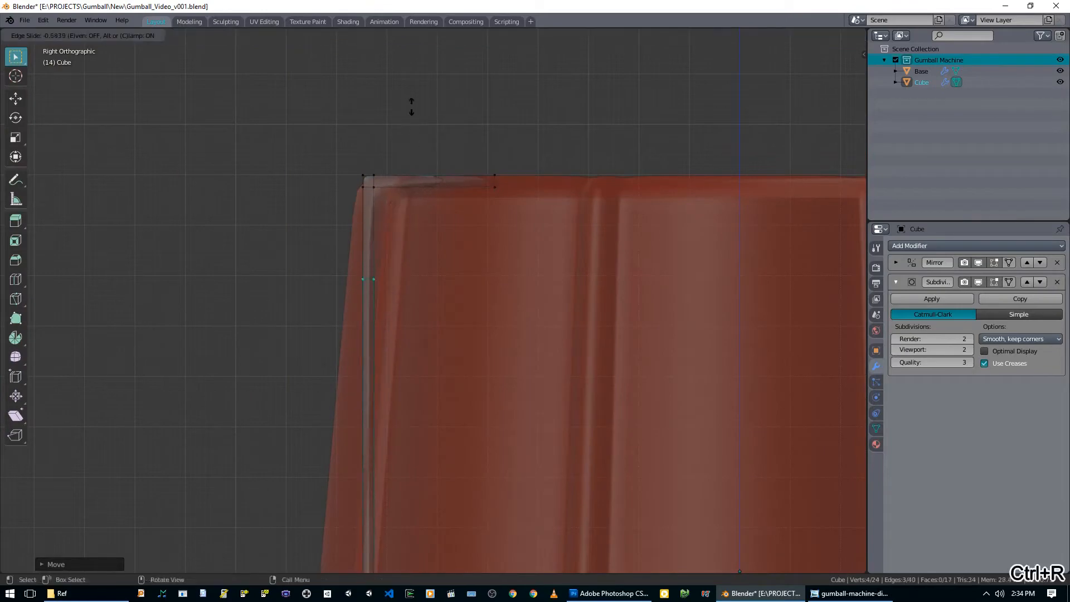
click(407, 563)
key(ctrl+r)
click(436, 186)
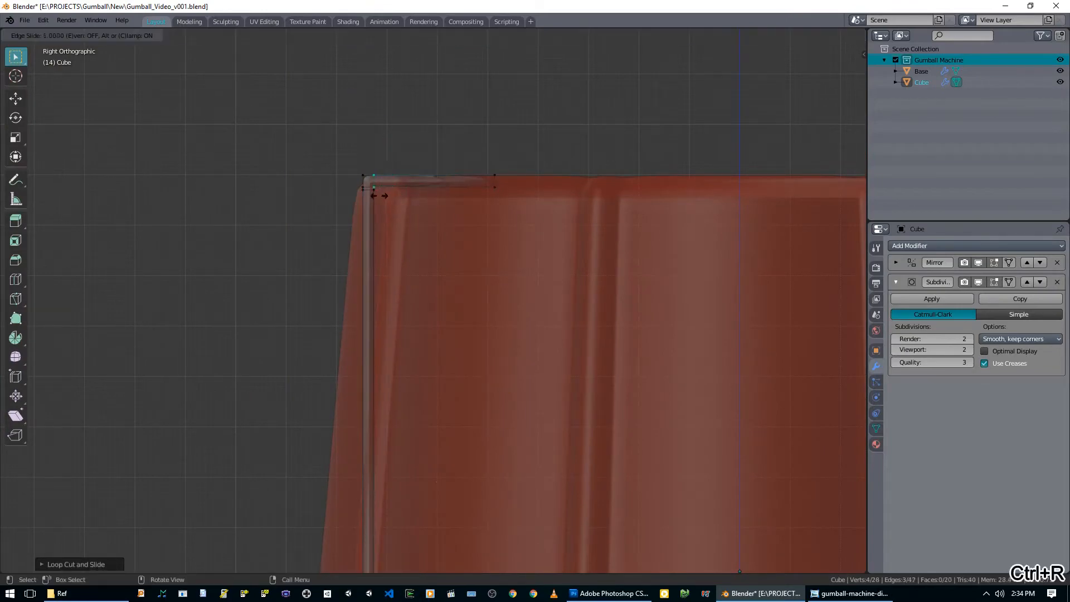
click(376, 191)
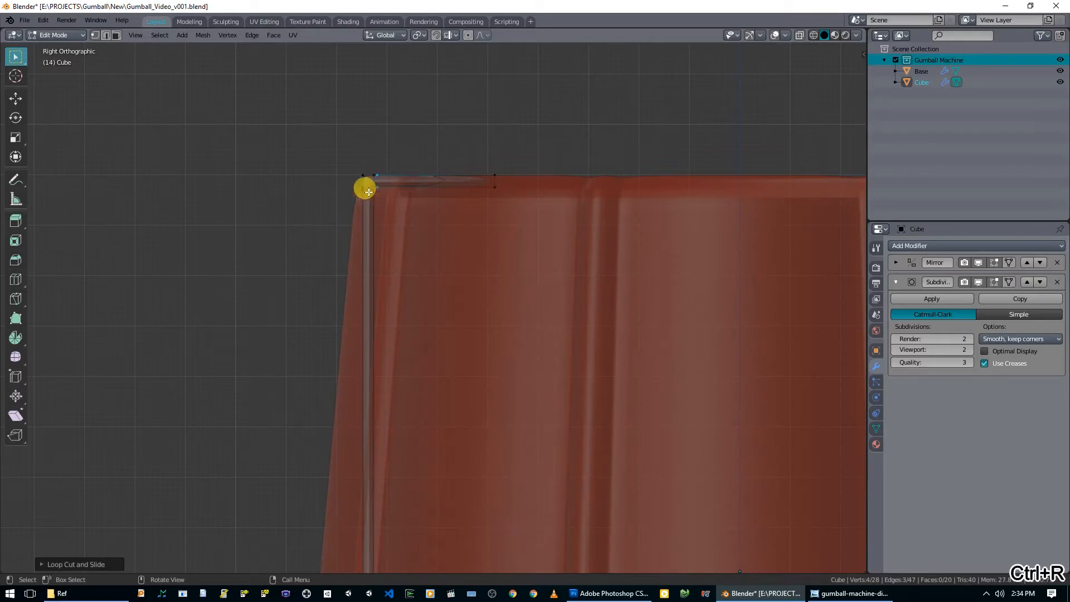
scroll(368, 192, up, 5)
shift+middle_drag(387, 186, 393, 243)
scroll(393, 243, up, 3)
key(Tab)
key(alt+z)
shift+middle_drag(379, 168, 414, 228)
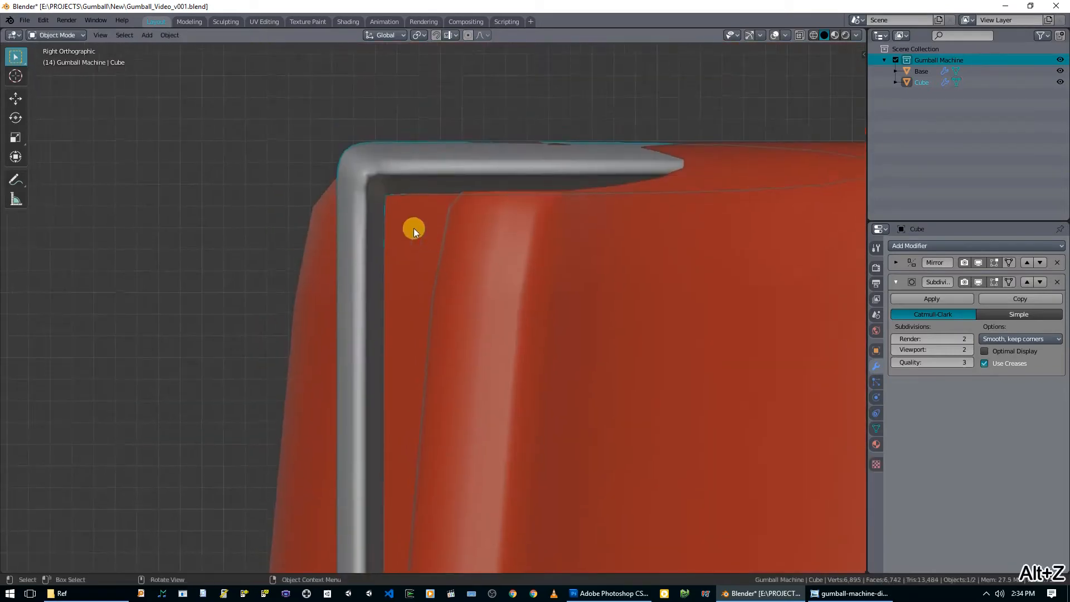
scroll(390, 235, down, 3)
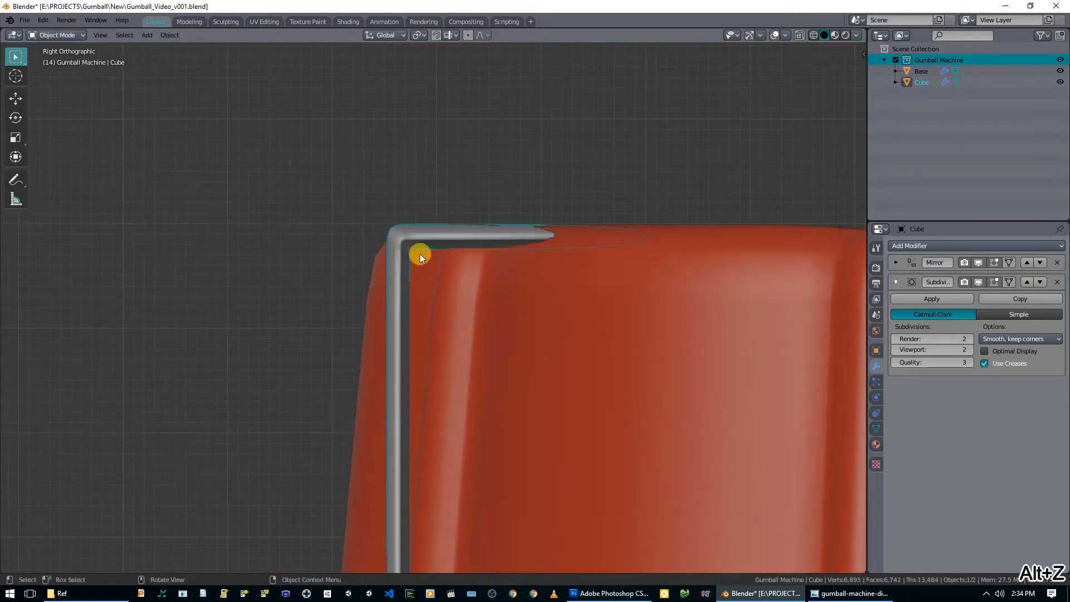
Add a vertical edge loop close to the plate's outer side edge to sharpen its smoothed corner.
key(Tab)
middle_drag(473, 249, 508, 273)
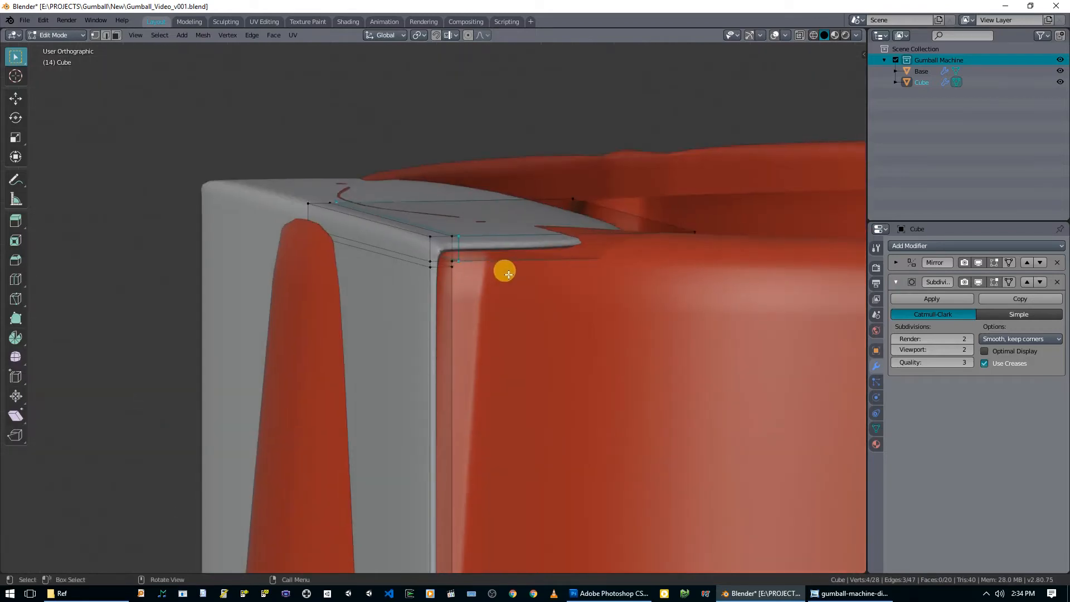
key(KP_1)
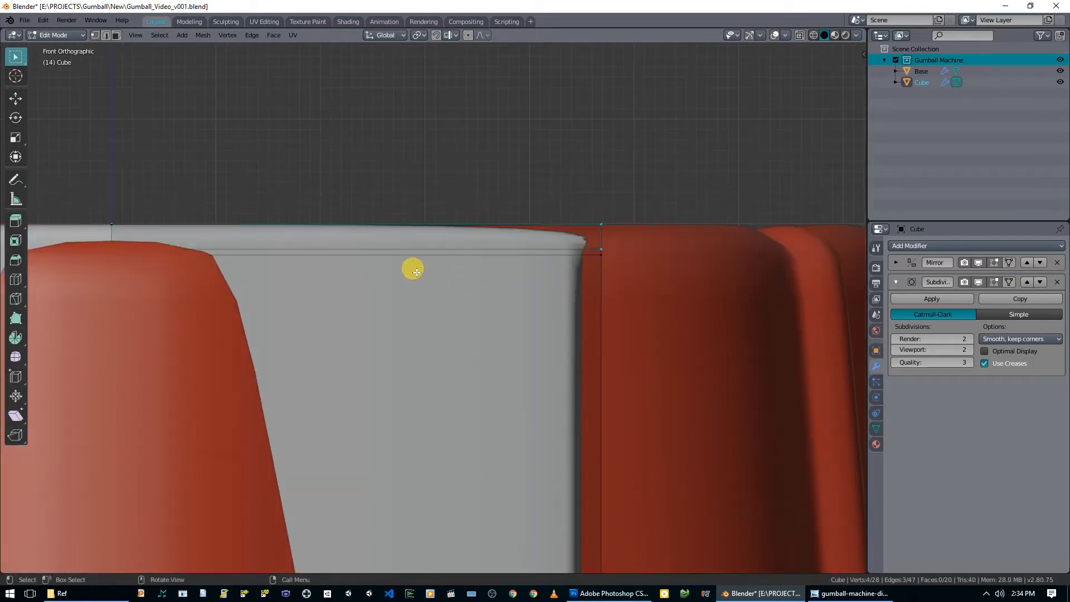
key(ctrl+r)
click(394, 245)
click(632, 253)
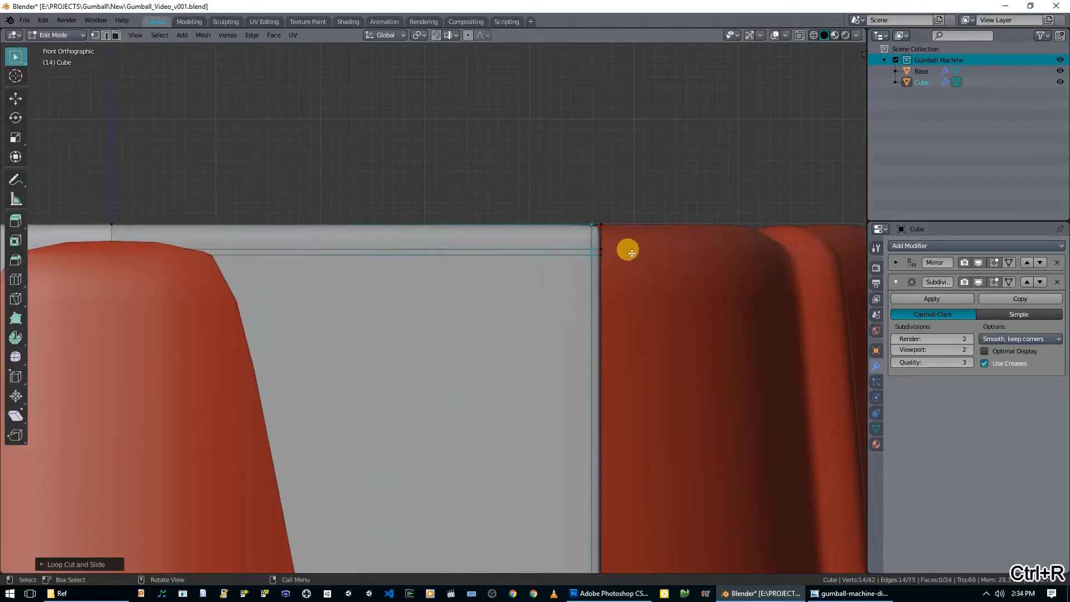
key(Tab)
scroll(613, 267, up, 2)
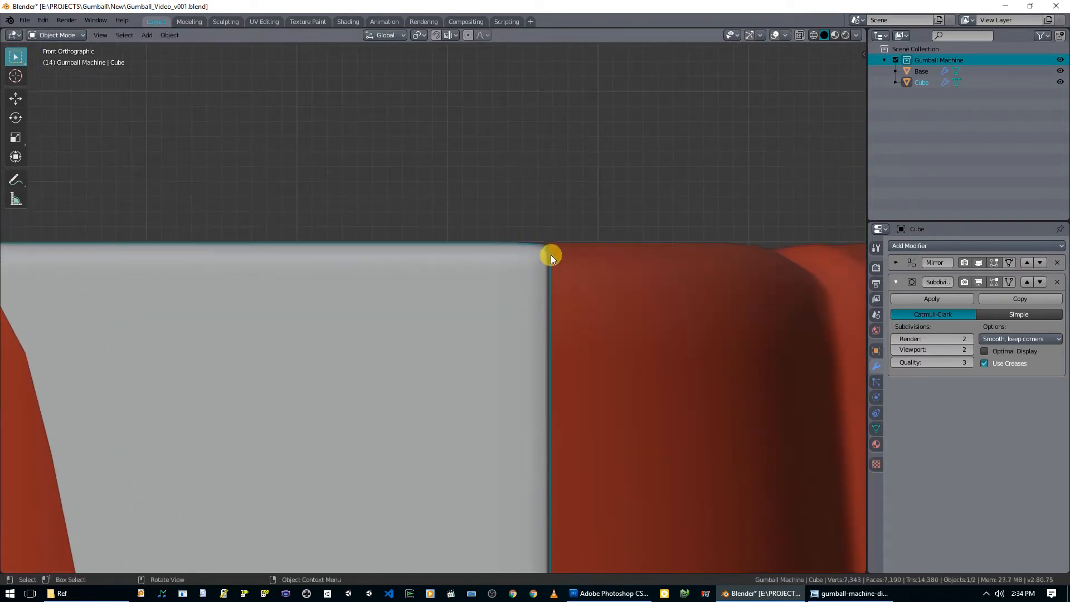
Compare the plate's top corner and bottom edge with the front and close-up gumball machine reference photos.
click(839, 593)
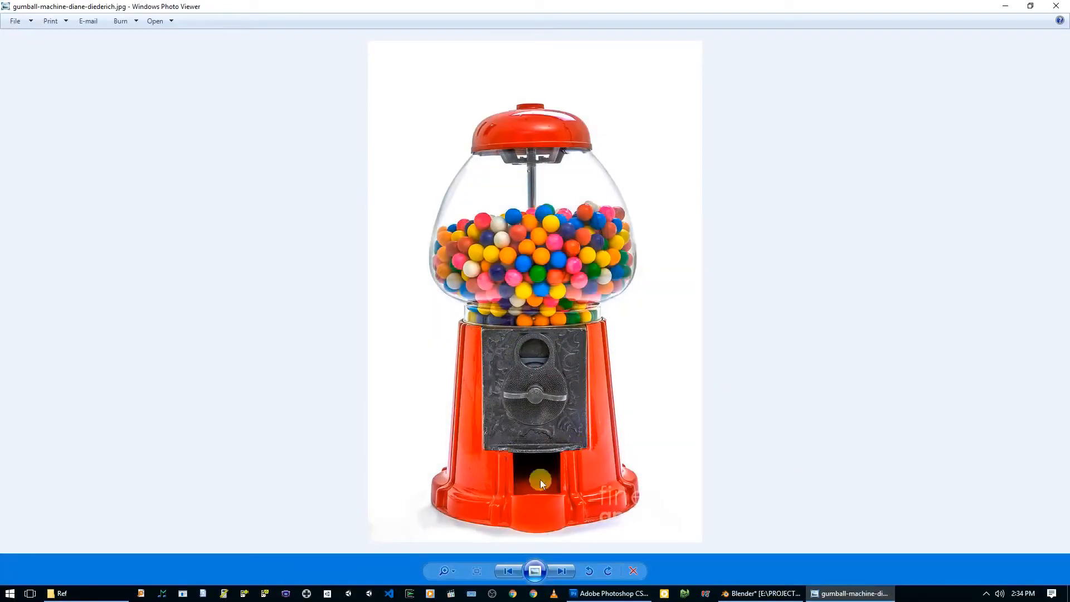
key(alt+Tab)
key(Tab)
middle_drag(561, 294, 517, 335)
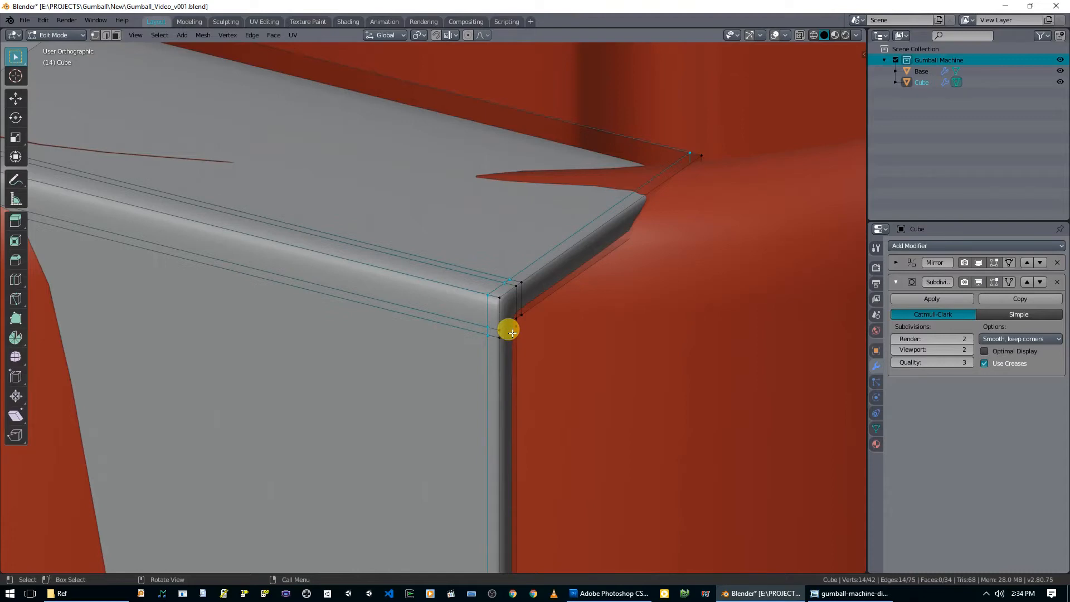
key(grave)
middle_drag(504, 296, 470, 268)
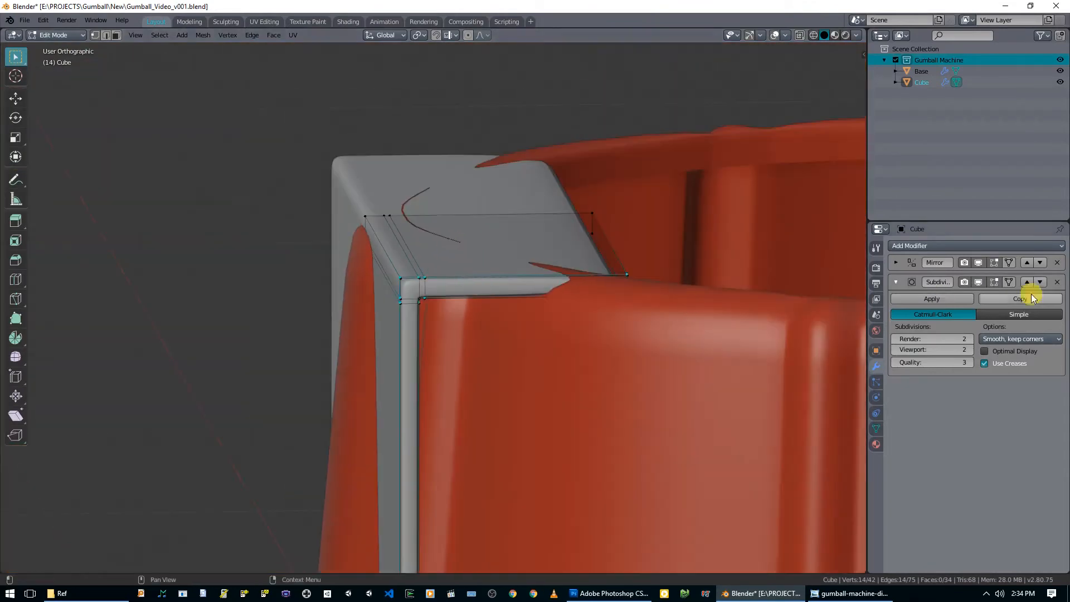
middle_drag(428, 373, 461, 325)
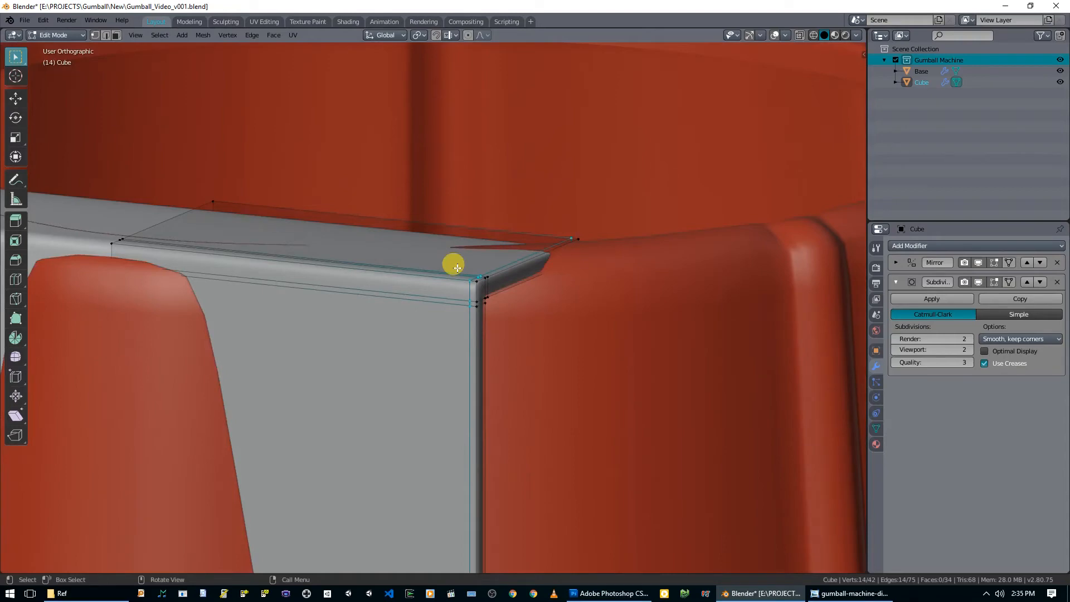
scroll(456, 267, down, 8)
scroll(461, 241, up, 8)
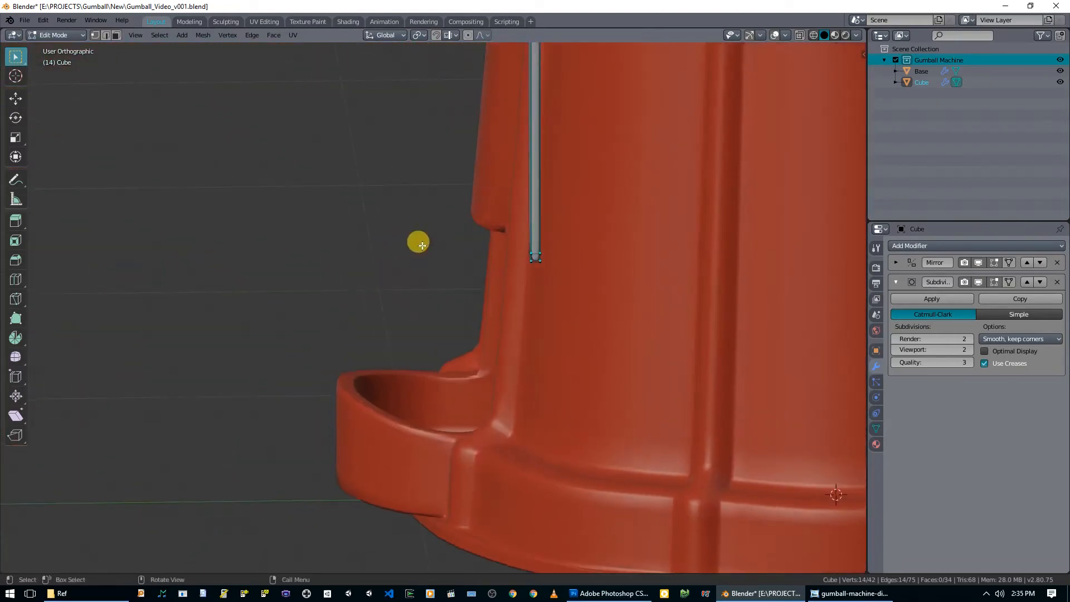
middle_drag(422, 245, 483, 208)
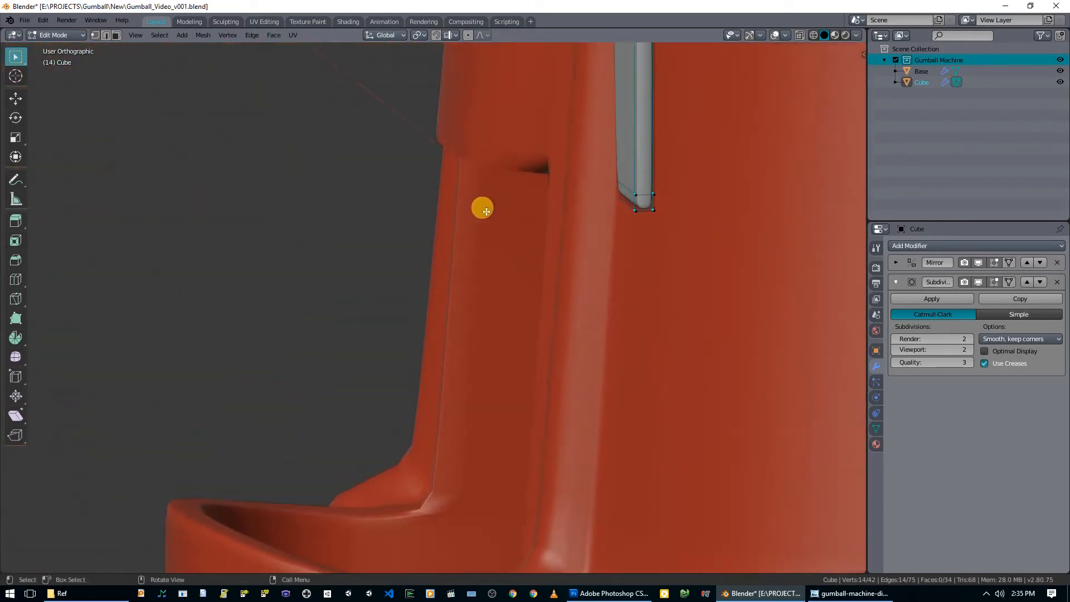
click(824, 592)
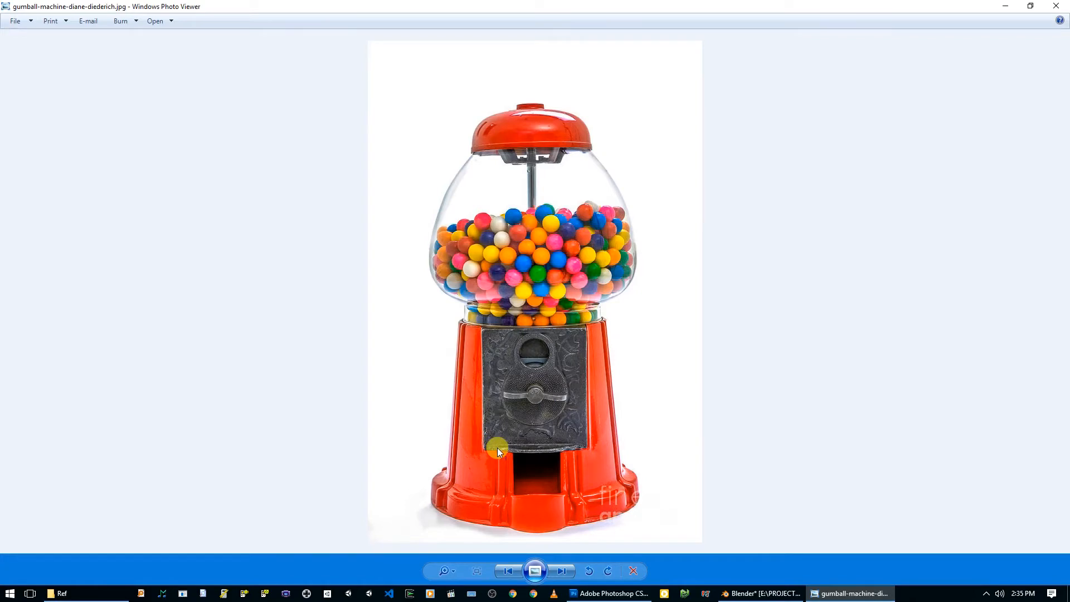
key(Right)
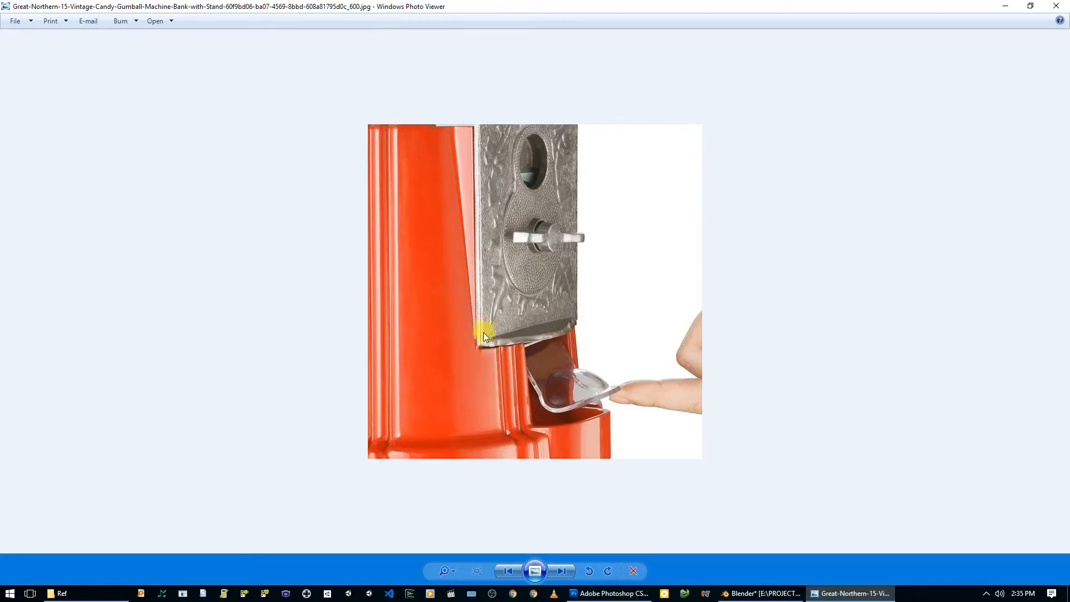
Back in Blender, add another vertical edge loop slightly inward from the plate's outer side loop.
click(761, 593)
scroll(581, 330, up, 4)
shift+middle_drag(572, 299, 605, 457)
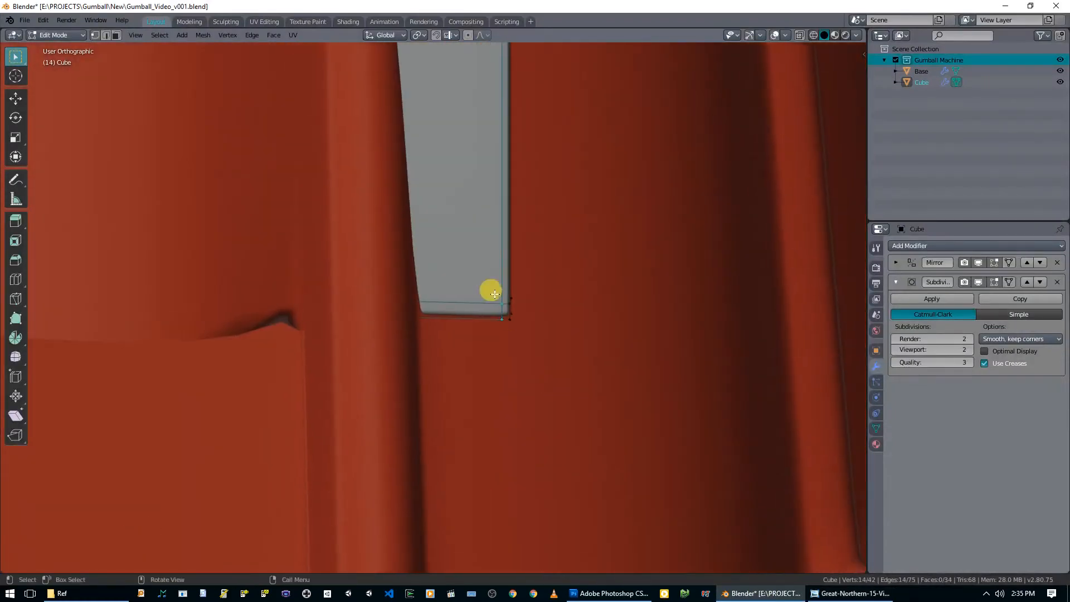
key(ctrl+r)
click(492, 303)
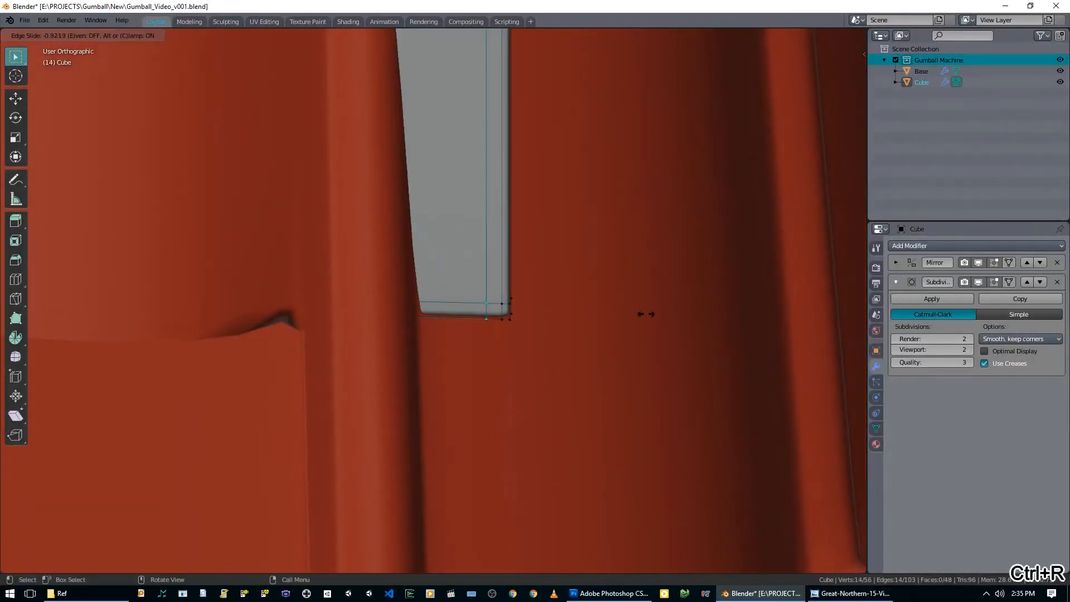
click(646, 314)
scroll(602, 316, down, 3)
middle_drag(544, 322, 467, 320)
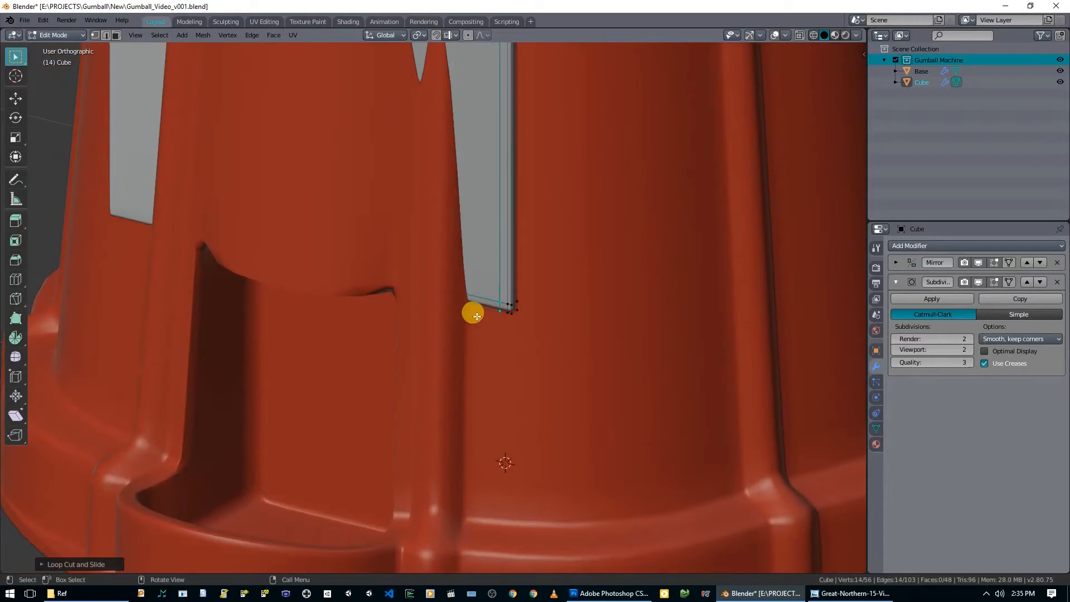
Extrude the narrow front face at the plate's bottom edge forward past the base's protruding front panel to form a lower lip.
click(480, 301)
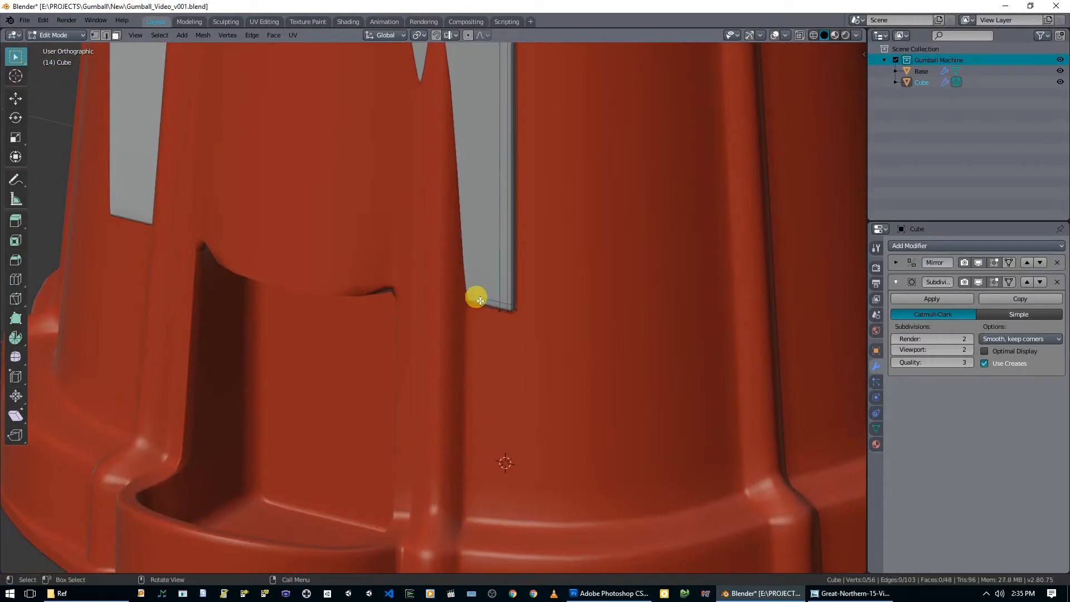
scroll(486, 303, down, 4)
key(KP_3)
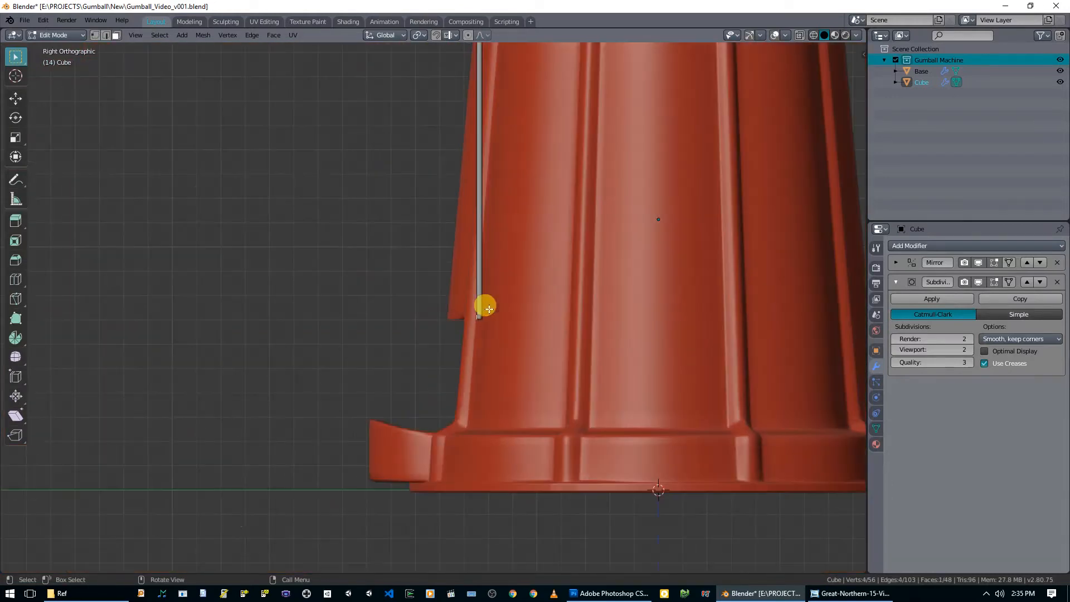
key(e)
click(449, 318)
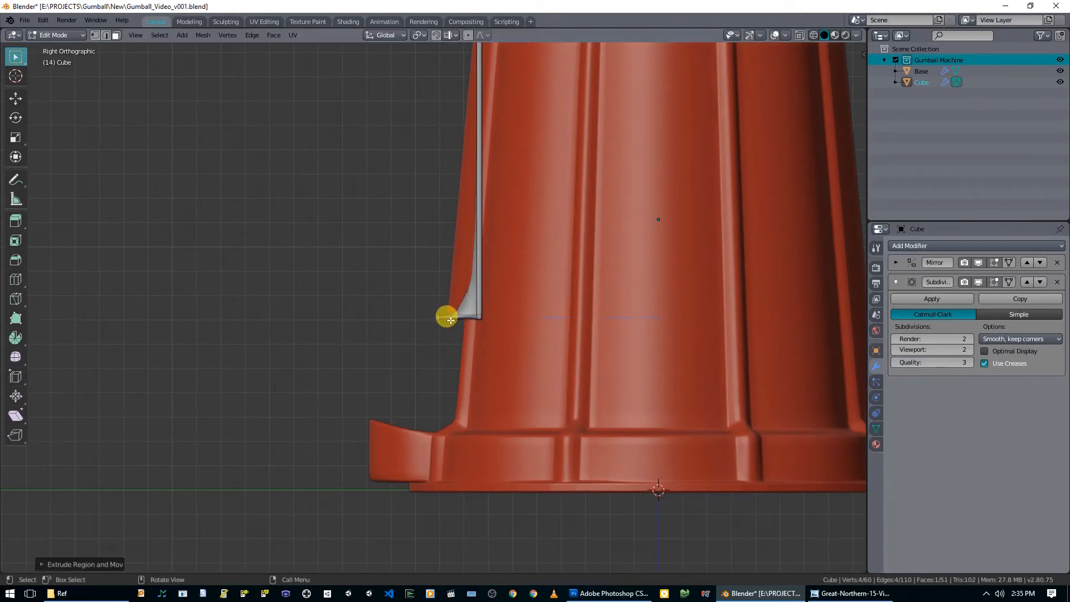
scroll(454, 308, up, 4)
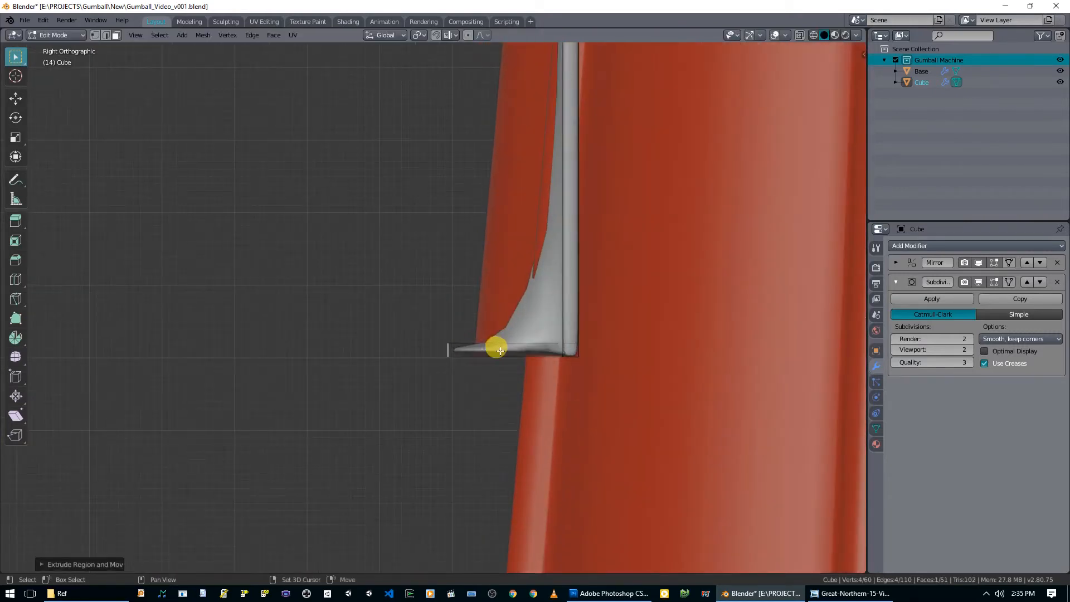
shift+middle_drag(495, 346, 449, 346)
Add supporting edge loops near the lower lip's front edge, on the plate just above the lip, and on the lip beside the bend.
key(ctrl+r)
click(450, 346)
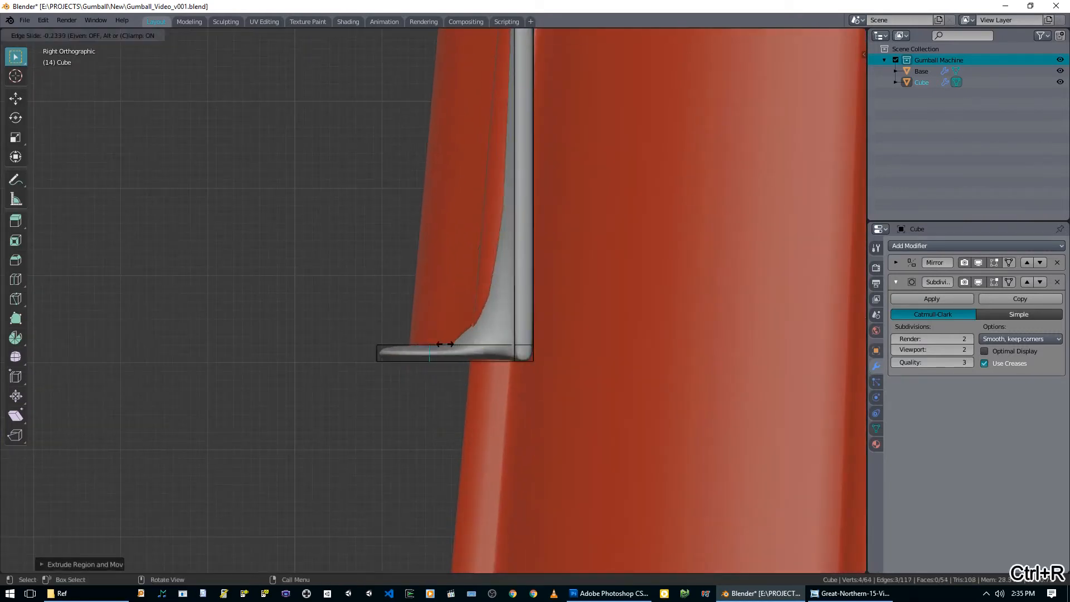
click(400, 347)
key(ctrl+r)
click(525, 133)
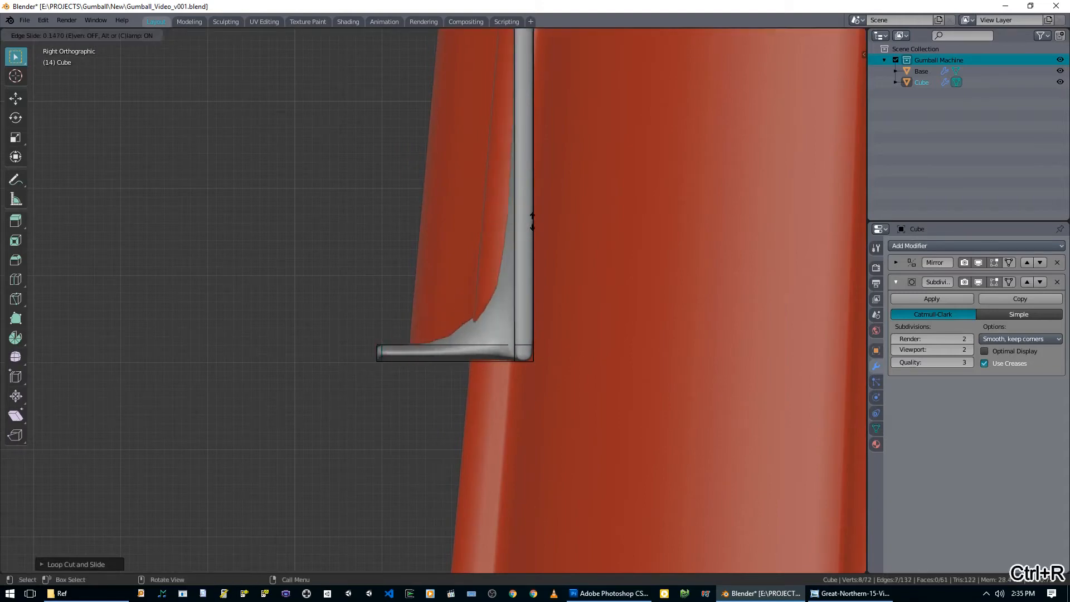
click(543, 72)
key(ctrl+r)
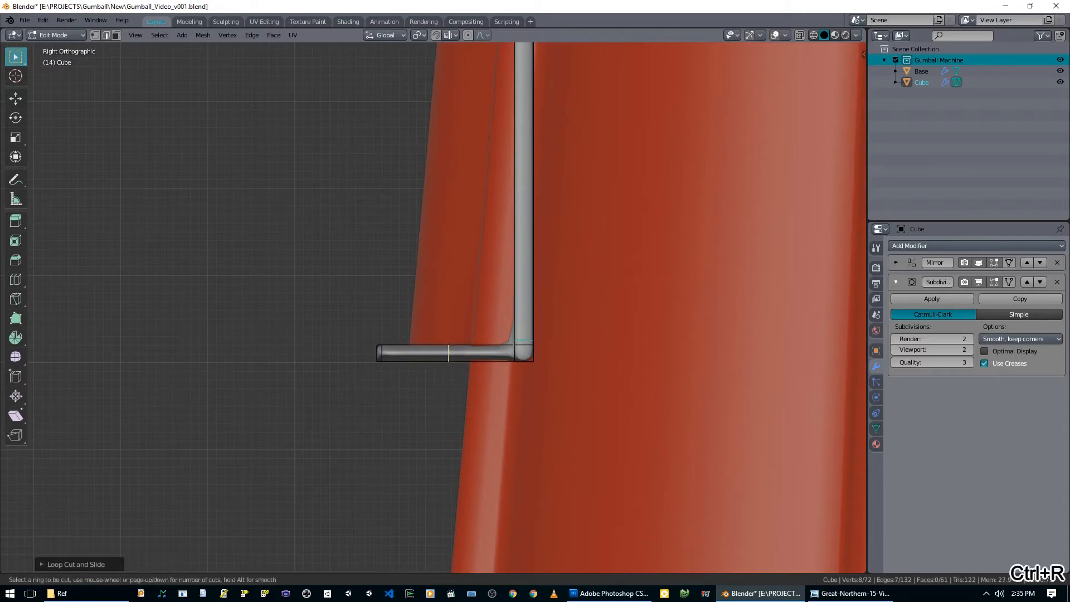
click(458, 355)
click(517, 366)
Add an edge loop across the lower lip close to its outer end.
middle_drag(497, 354, 614, 376)
key(ctrl+r)
click(407, 359)
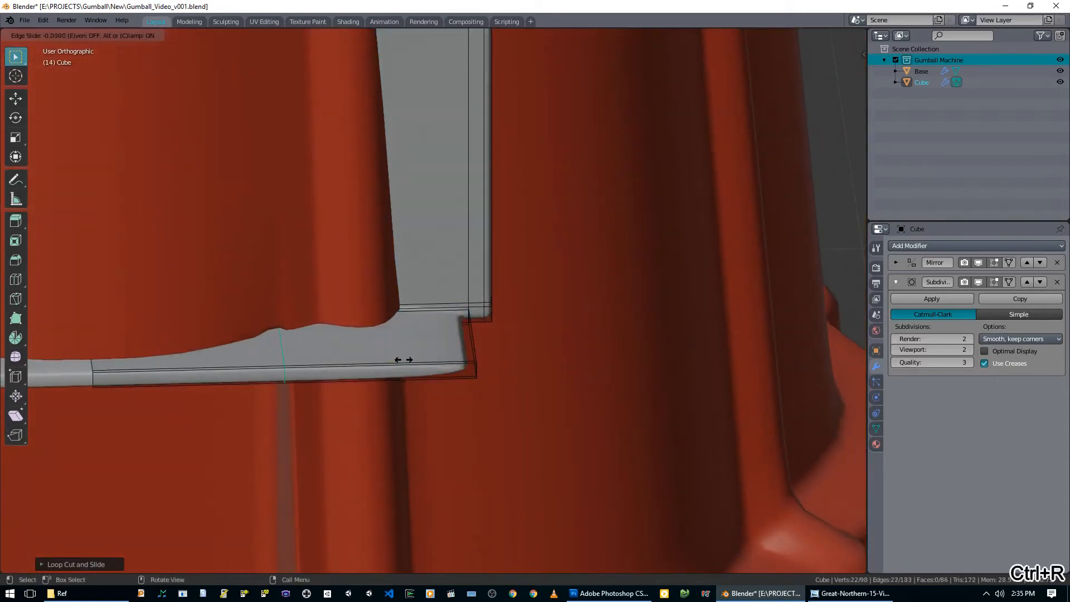
click(583, 362)
Inspect the smoothed plate with its top flange and lower lip in object mode from several angles.
middle_drag(583, 362, 548, 383)
key(alt+z)
key(alt+z)
key(alt+a)
key(Tab)
middle_drag(523, 337, 514, 302)
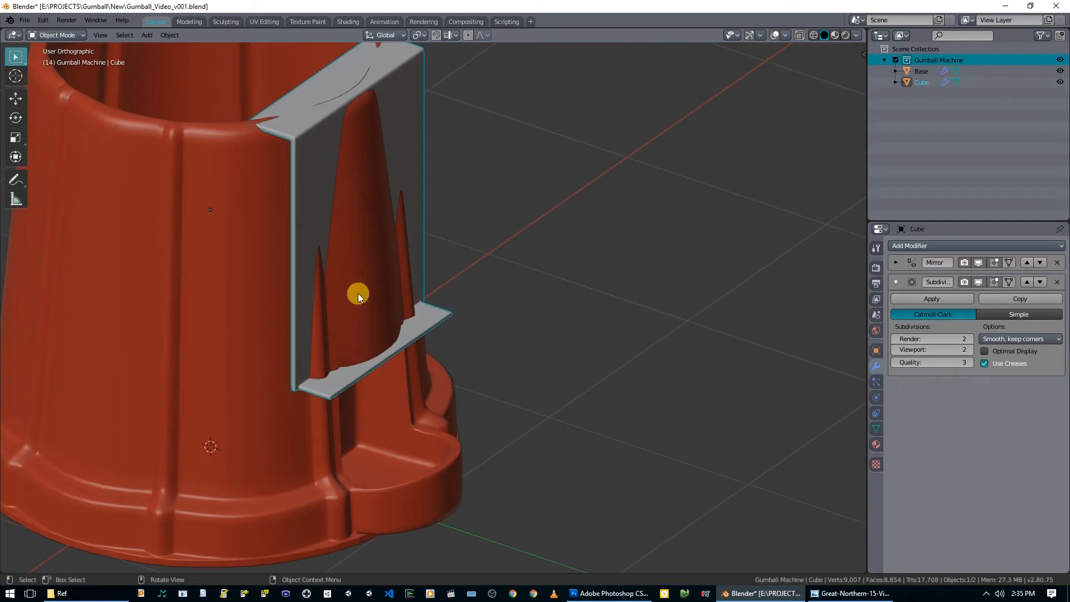
middle_drag(394, 307, 452, 278)
scroll(452, 278, down, 1)
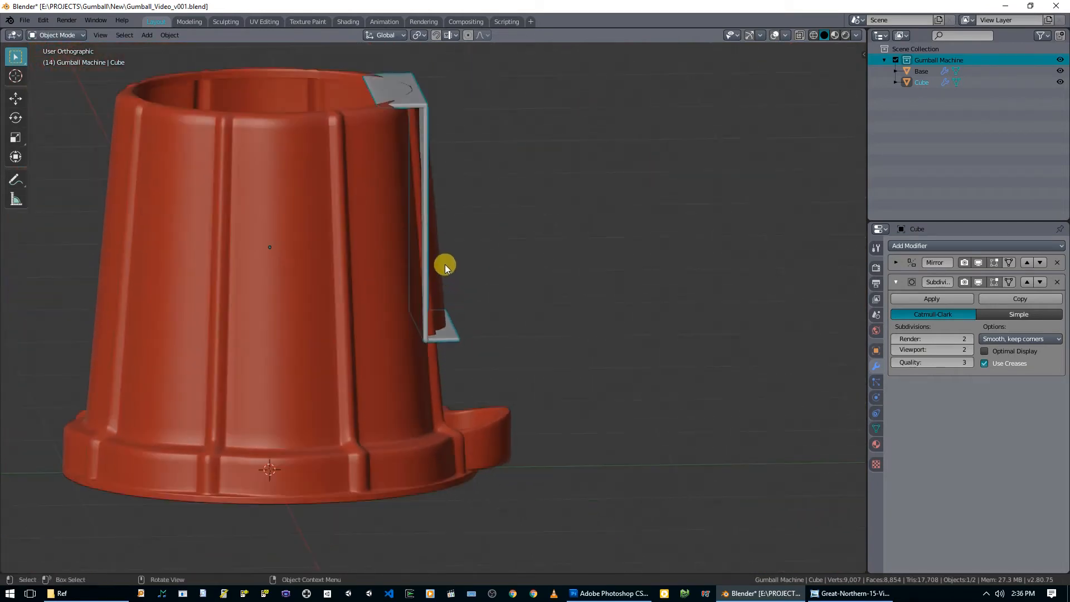
ctrl+middle_drag(483, 210, 452, 357)
ctrl+middle_drag(448, 288, 437, 243)
shift+middle_drag(437, 243, 510, 358)
ctrl+middle_drag(510, 358, 573, 394)
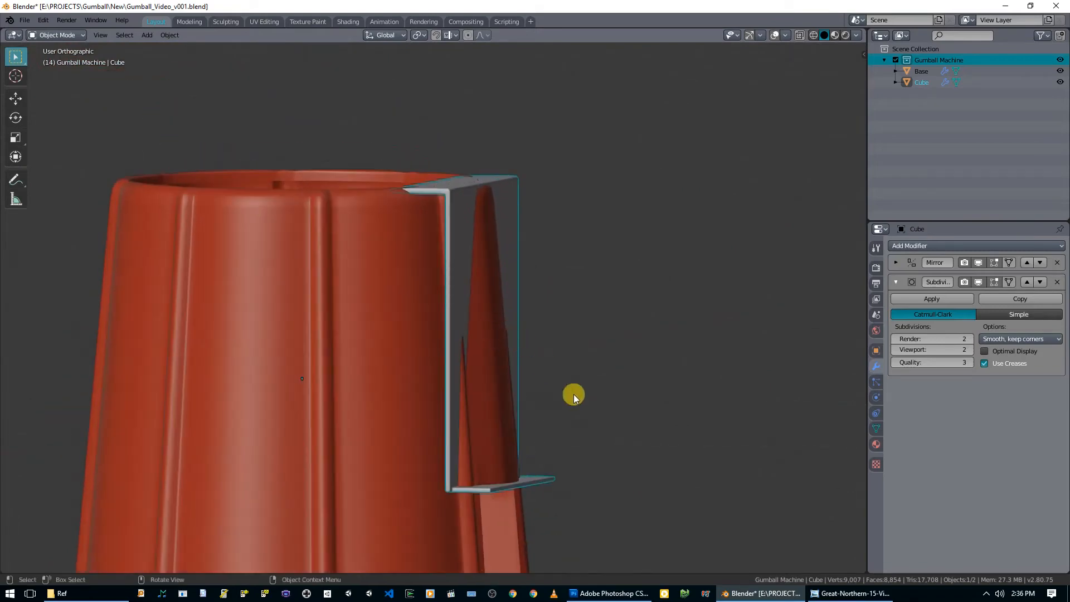
Place the close-up reference photo beside the 3D view, compare the plate's profile with it, and return to the model in right view.
click(851, 593)
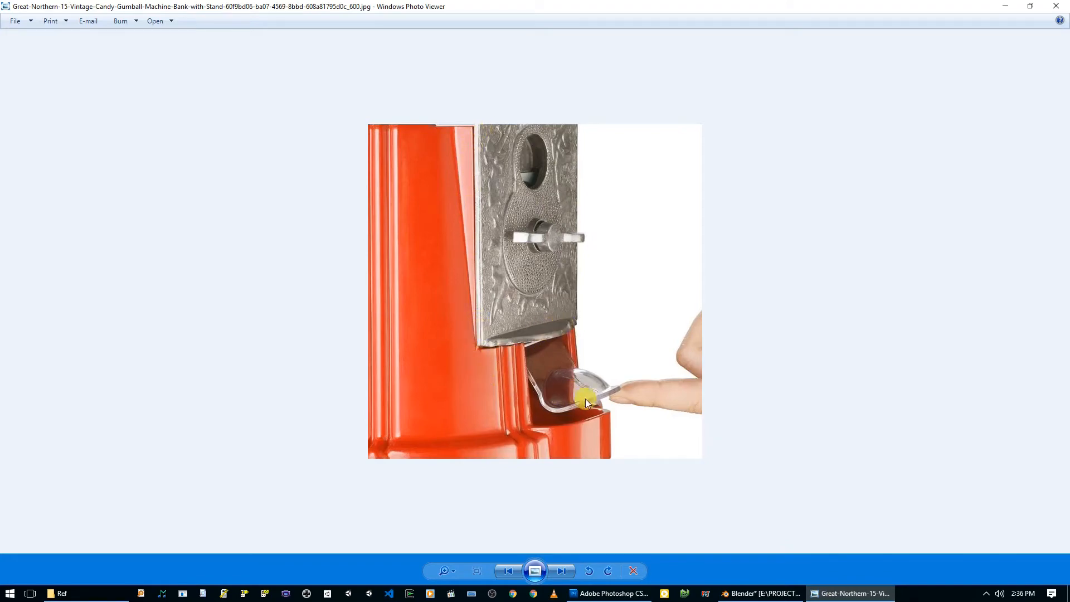
drag(513, 5, 1069, 106)
scroll(414, 245, down, 2)
middle_drag(413, 245, 513, 411)
click(853, 594)
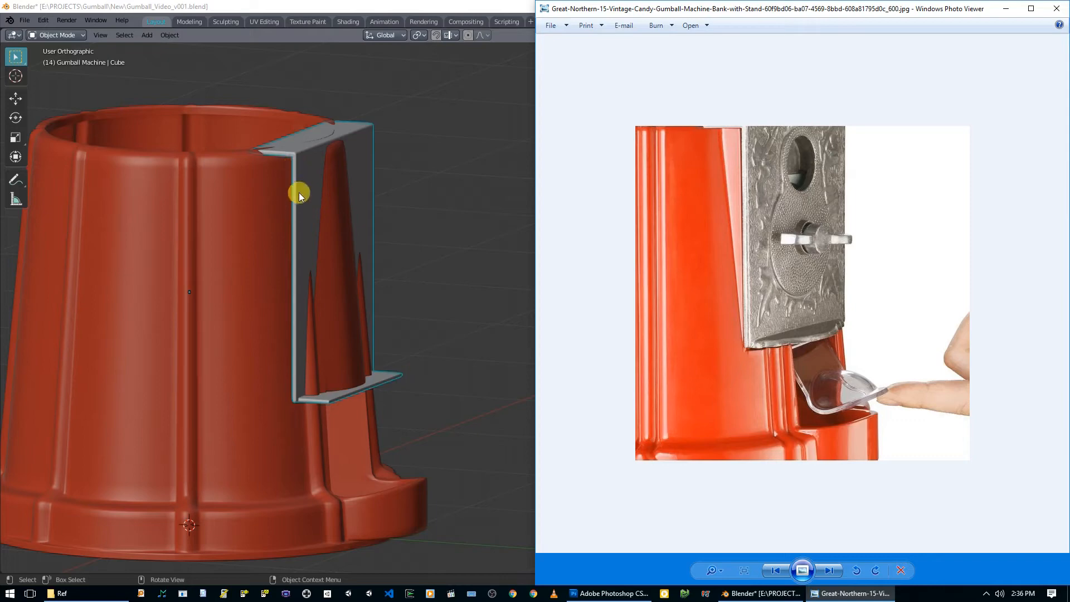
click(356, 225)
key(KP_3)
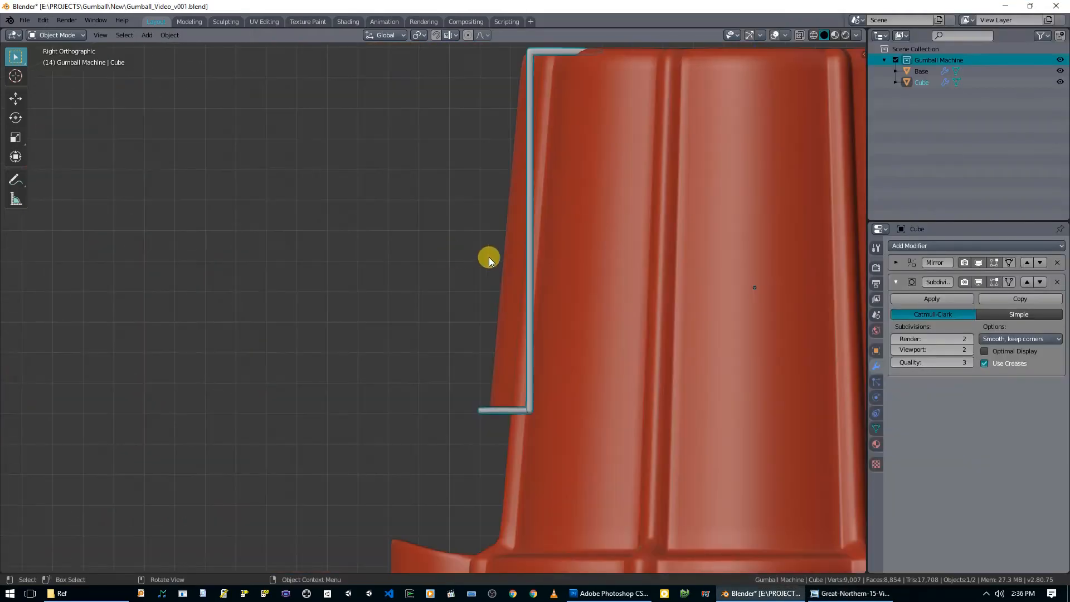
Thicken the lower lip by raising its upper vertices and the plate loop just above the bend along Z.
shift+middle_drag(490, 258, 421, 288)
scroll(413, 287, up, 1)
key(Tab)
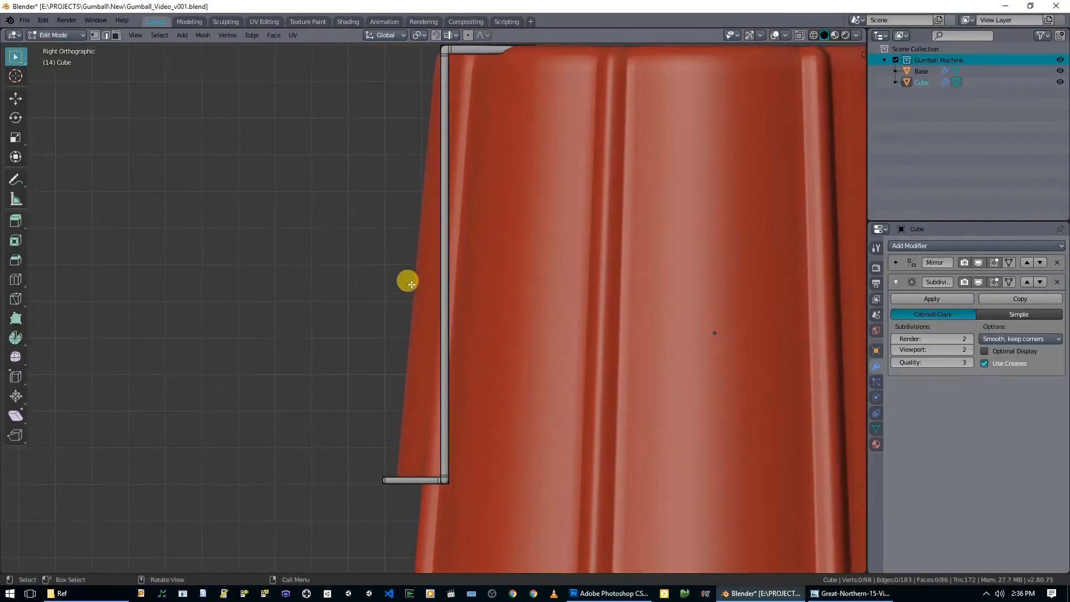
key(alt+z)
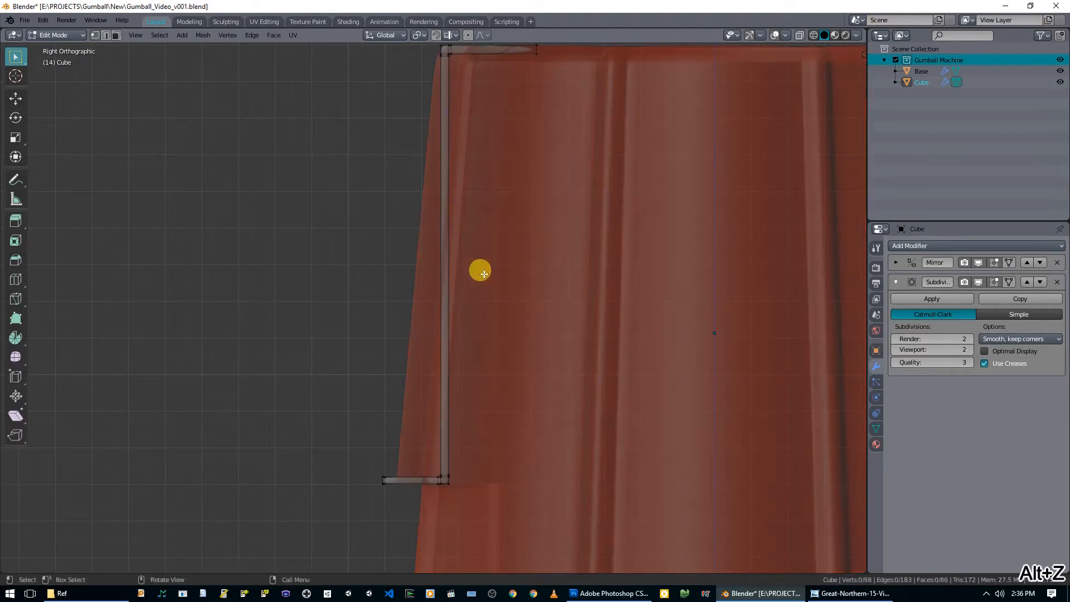
scroll(470, 387, down, 2)
scroll(413, 407, up, 3)
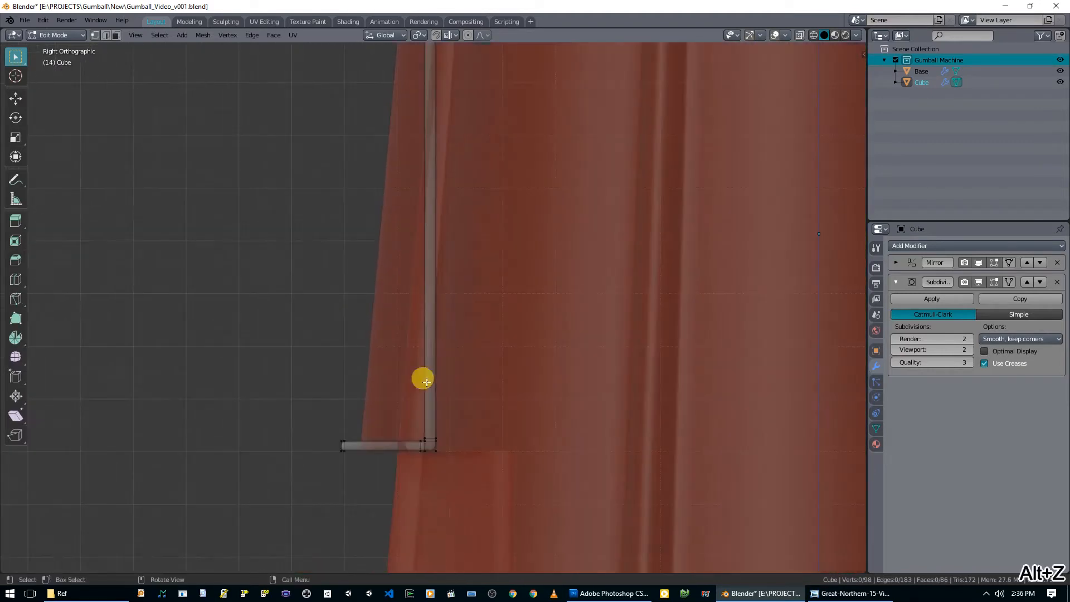
key(shift+b)
drag(325, 446, 487, 428)
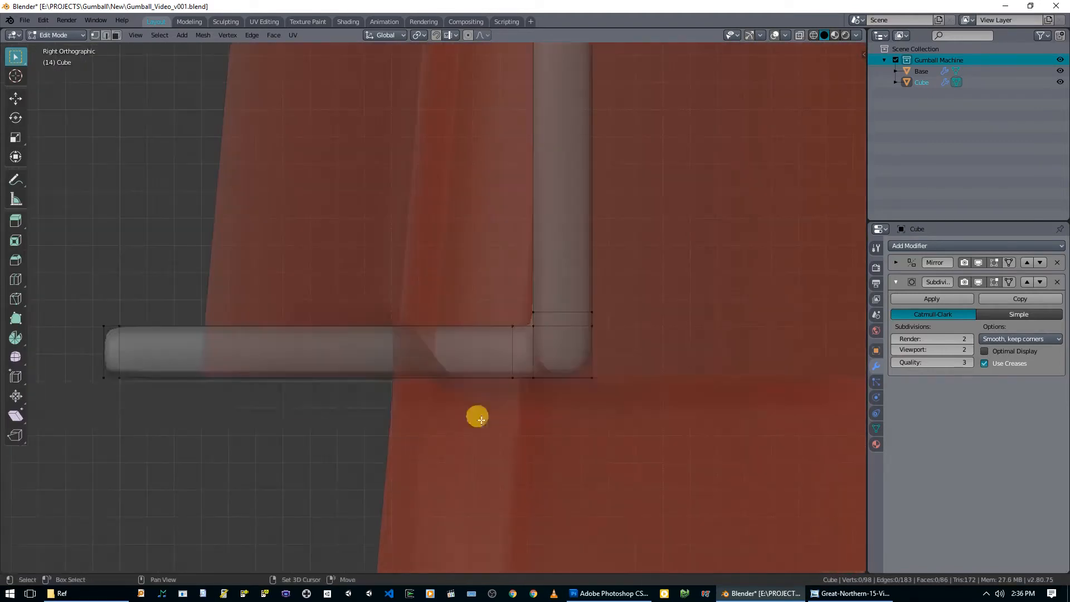
shift+middle_drag(481, 427, 491, 388)
scroll(499, 398, down, 2)
key(b)
drag(578, 291, 591, 312)
key(g)
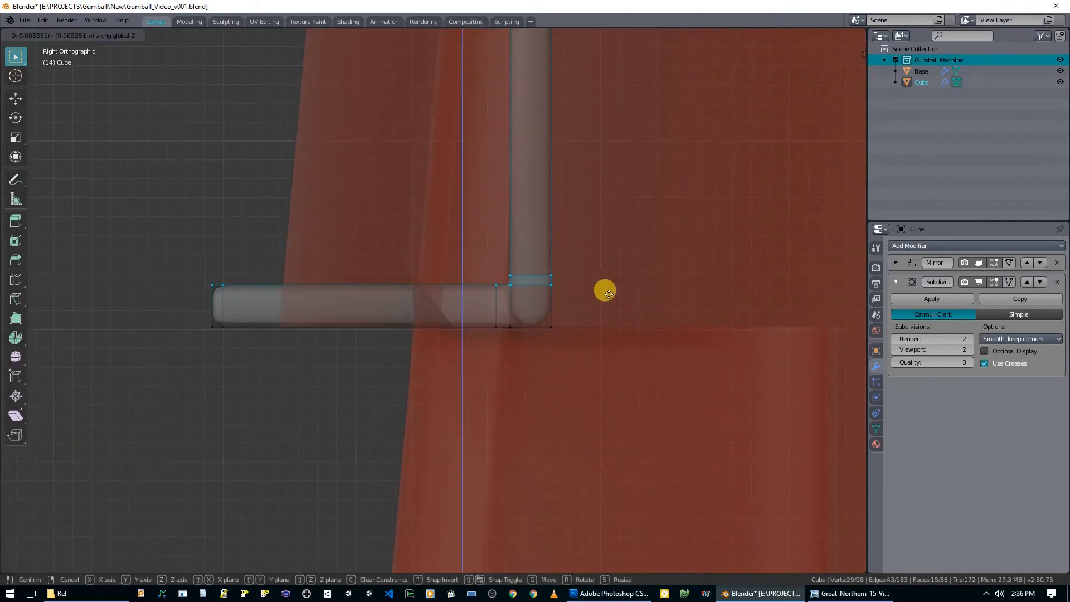
key(z)
click(622, 285)
Add two edge loops around the lower lip's thickness, one near its upper face and one near its underside.
key(ctrl+r)
click(248, 298)
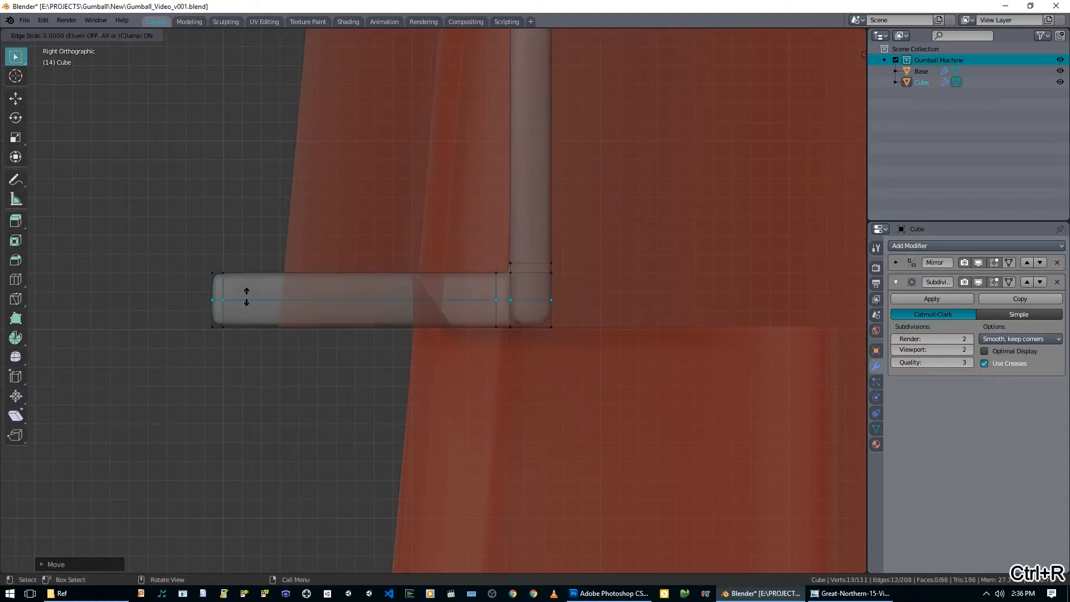
click(236, 294)
key(ctrl+r)
click(236, 298)
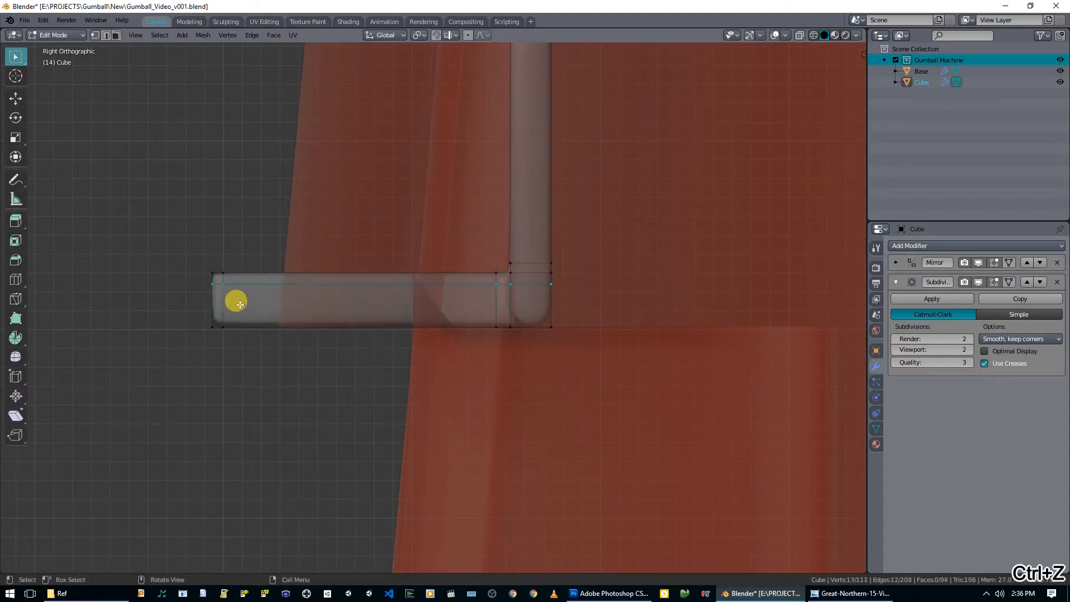
click(236, 311)
middle_drag(246, 335, 376, 369)
key(alt+a)
key(alt+z)
key(Tab)
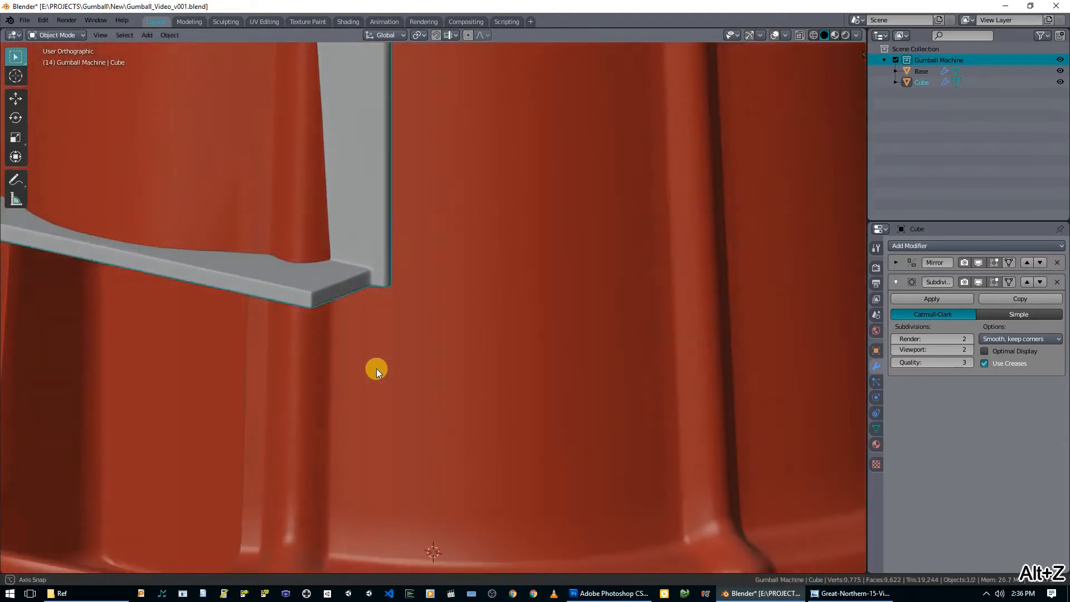
Compare the lip with the close-up reference photo and dissolve the edge loop just below its upper face.
click(850, 593)
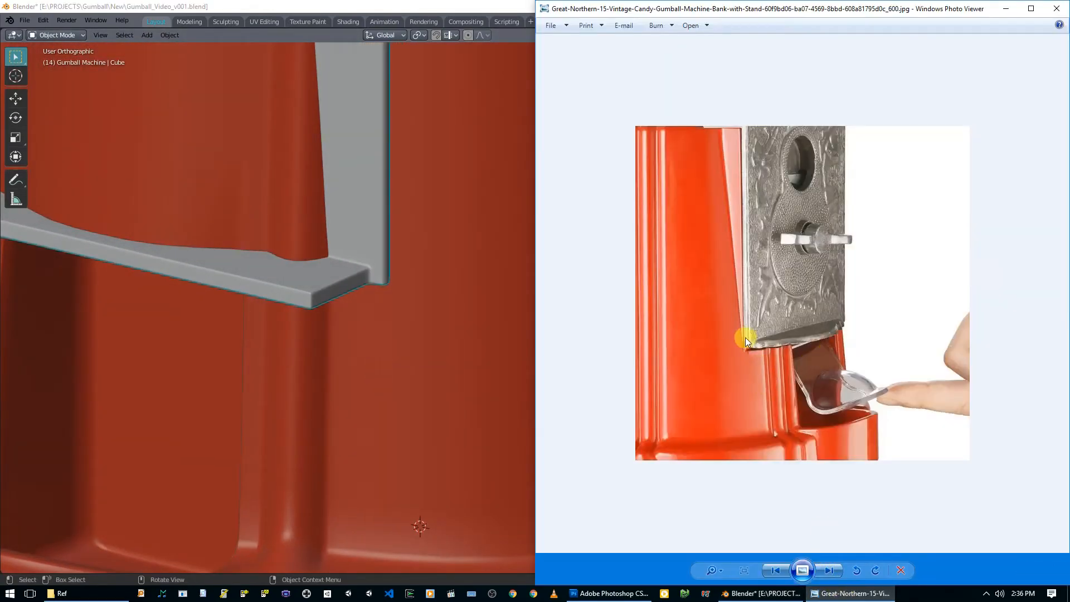
middle_drag(362, 326, 332, 324)
key(Tab)
alt+click(327, 284)
key(x)
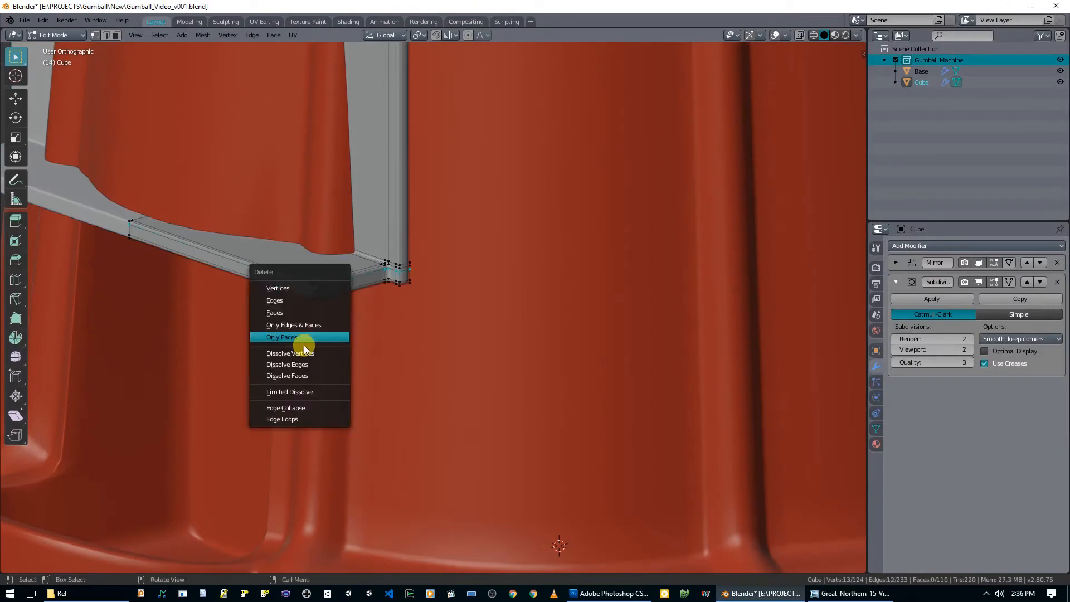
click(303, 367)
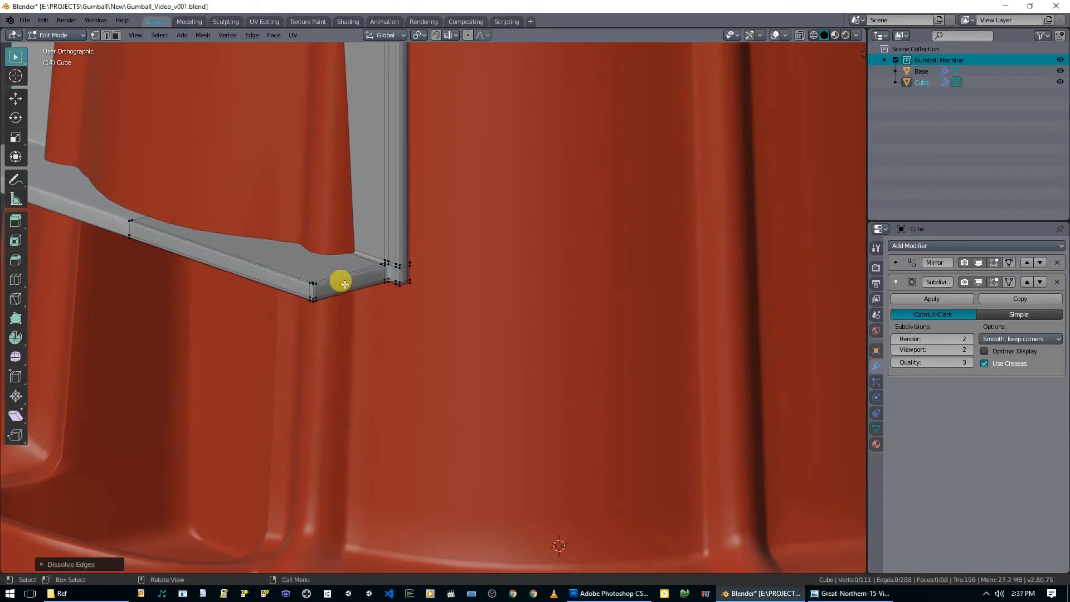
Slide the lower lip's upper front edge down to round its nose and inspect the smoothed plate in object mode.
key(Tab)
mouse_move(350, 285)
middle_down()
mouse_move(373, 293)
mouse_move(324, 296)
mouse_move(351, 297)
middle_up()
key(Tab)
scroll(354, 295, up, 2)
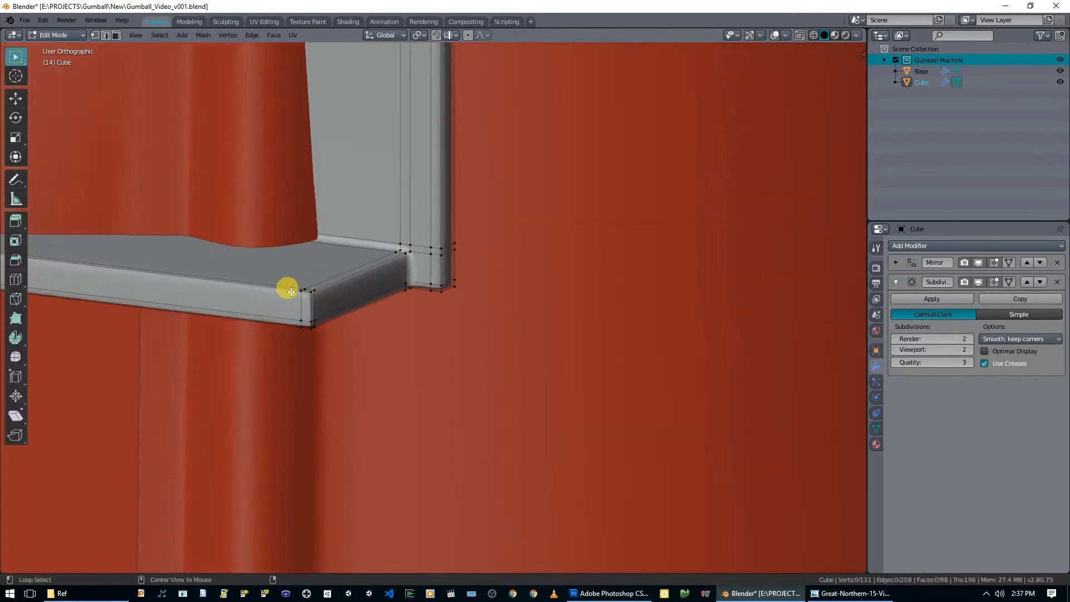
key(g)
key(g)
click(289, 301)
key(Tab)
middle_drag(421, 306, 355, 293)
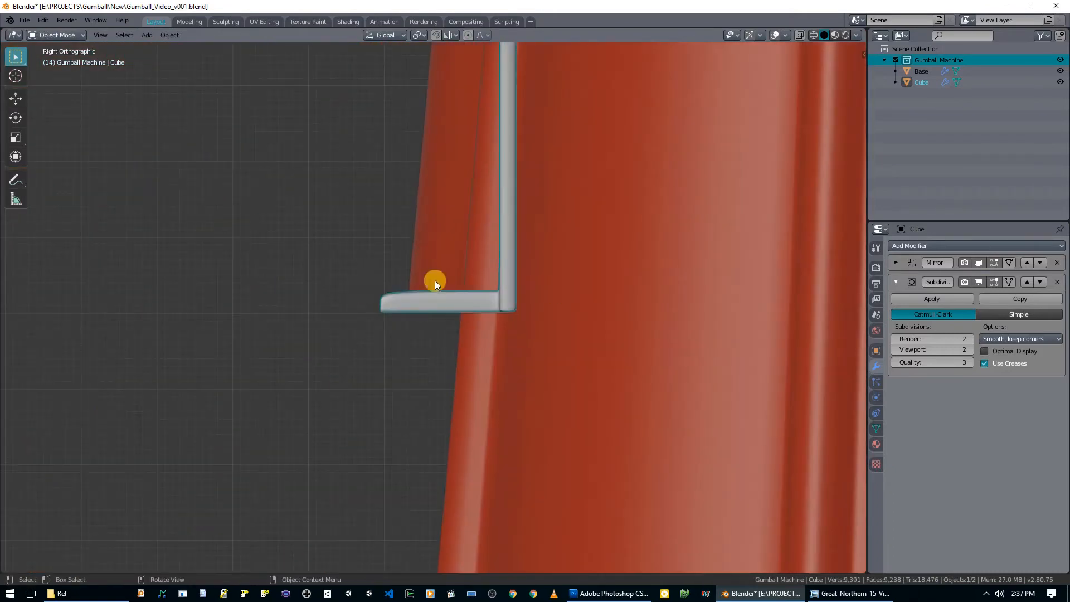
middle_drag(436, 299, 529, 333)
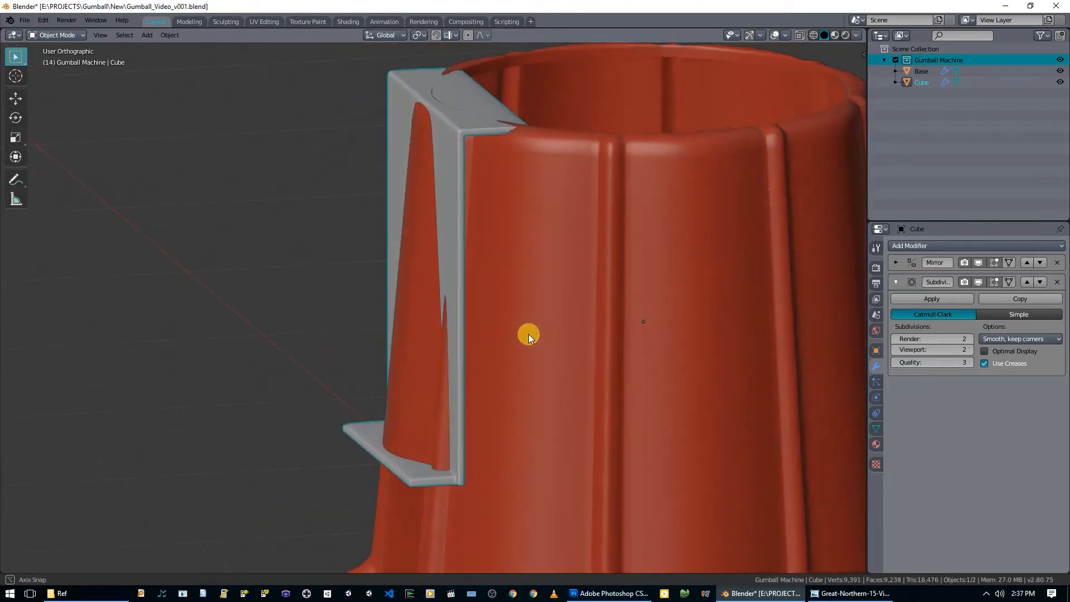
Thicken the upright plate by moving its full-height front vertices slightly forward along Y.
key(KP_3)
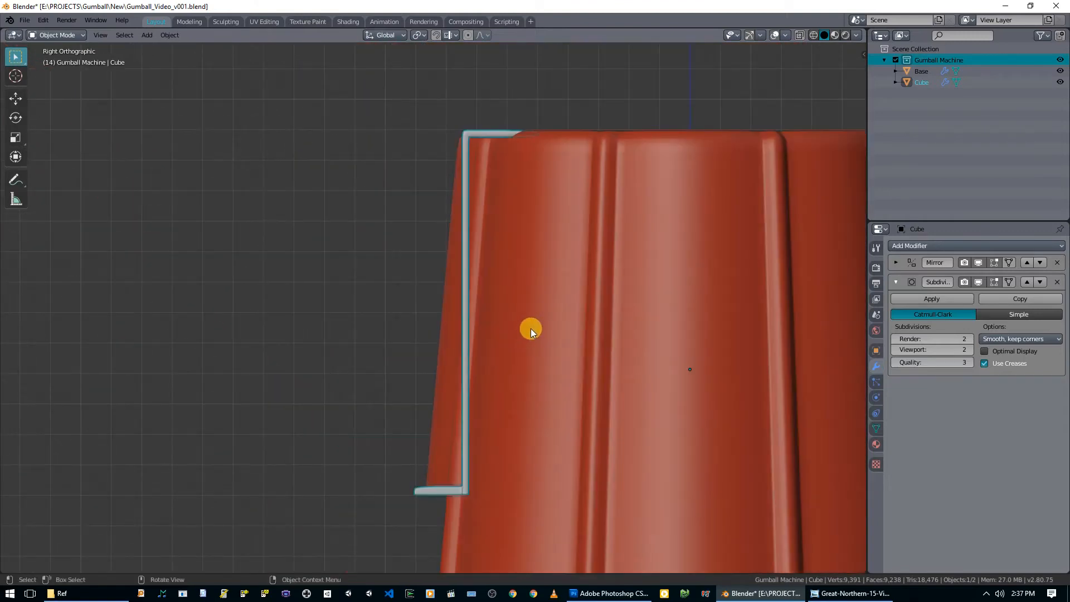
scroll(528, 334, up, 1)
key(Tab)
key(alt+z)
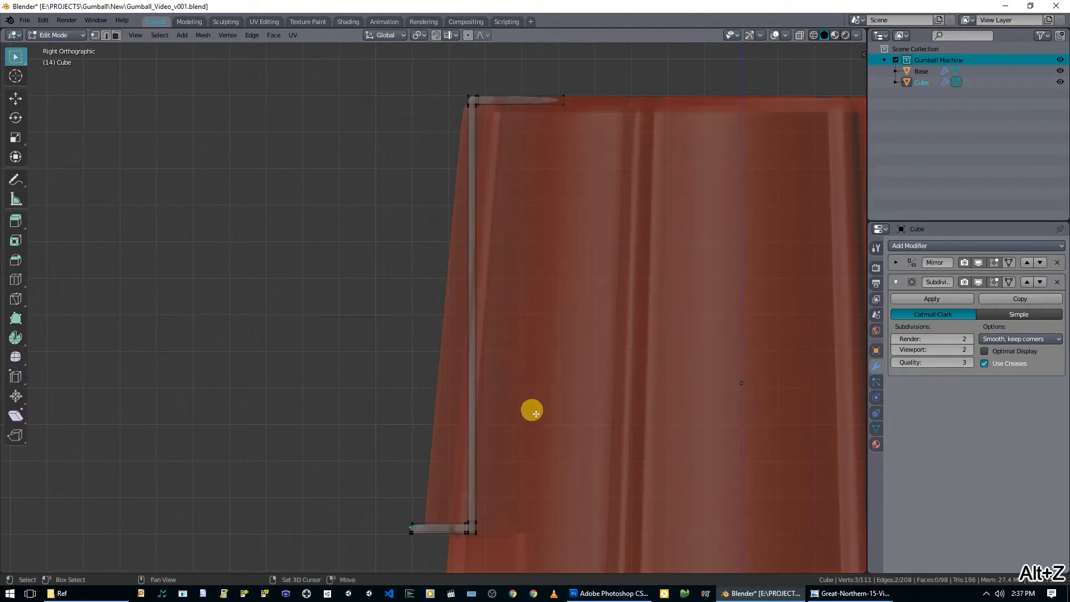
shift+middle_drag(521, 458, 498, 421)
key(alt+a)
key(b)
drag(448, 507, 437, 54)
key(g)
key(y)
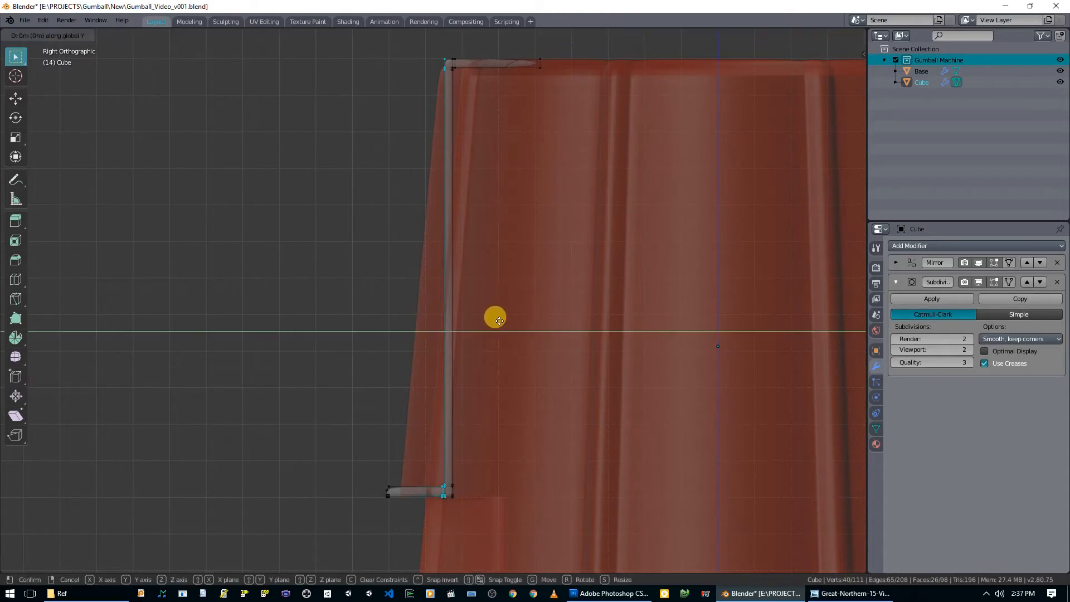
click(498, 321)
key(alt+a)
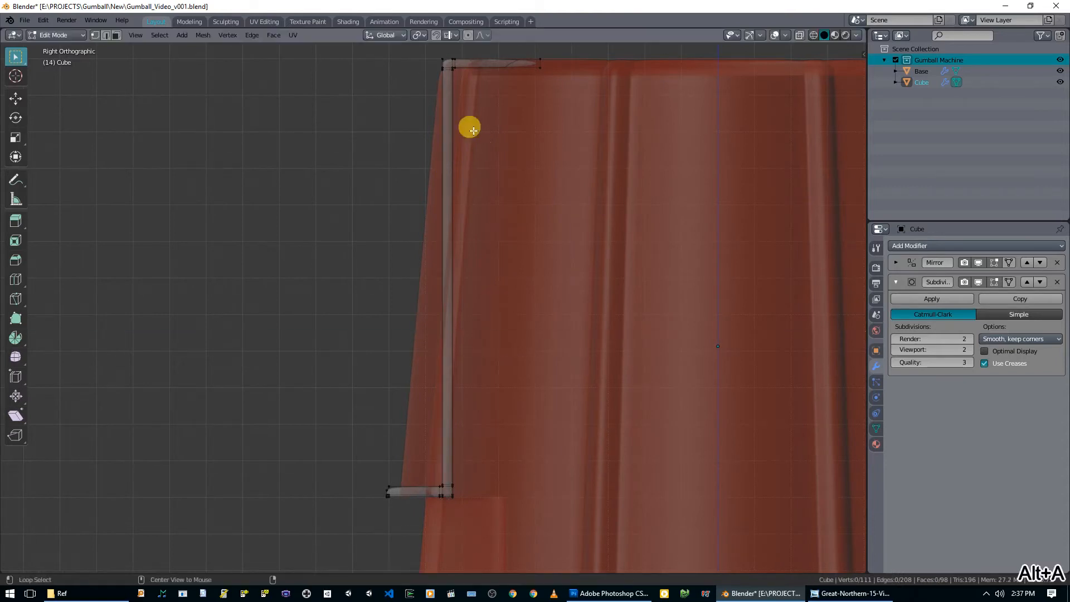
Lower the underside vertices of the top flange along Z to make the flange thicker.
drag(448, 64, 564, 89)
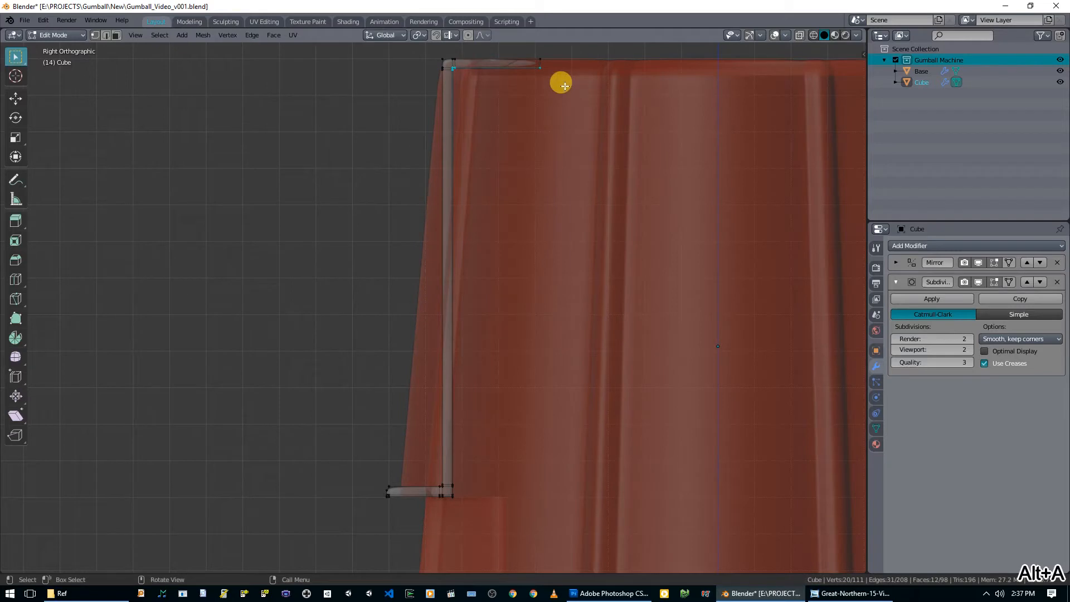
key(g)
key(y)
key(z)
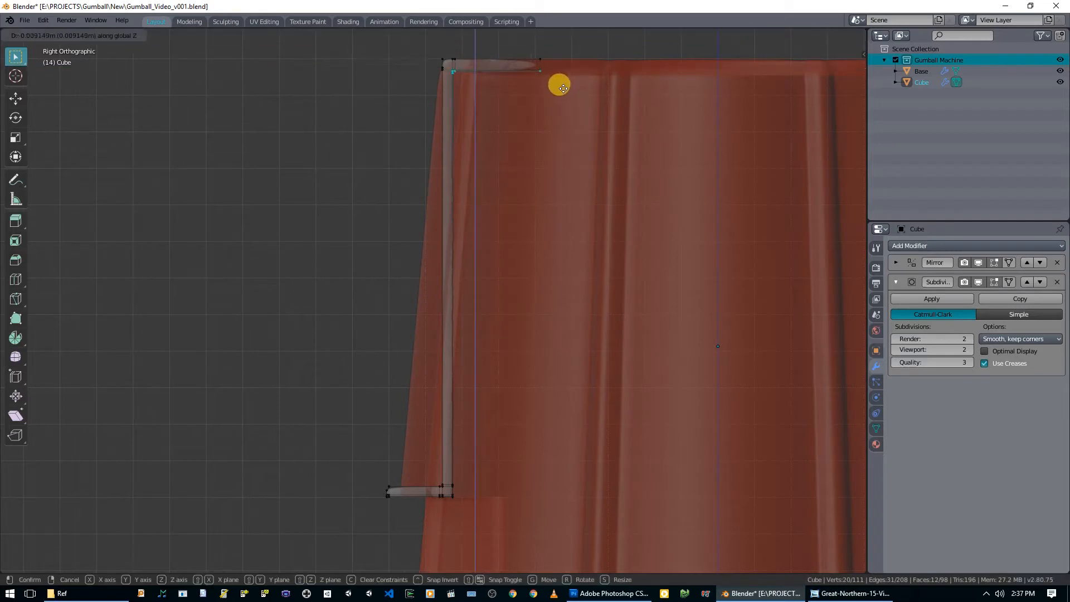
click(557, 85)
Move the flange's underside and the supporting plate loop below it down along Z by about 0.005 m.
middle_drag(416, 60, 582, 86)
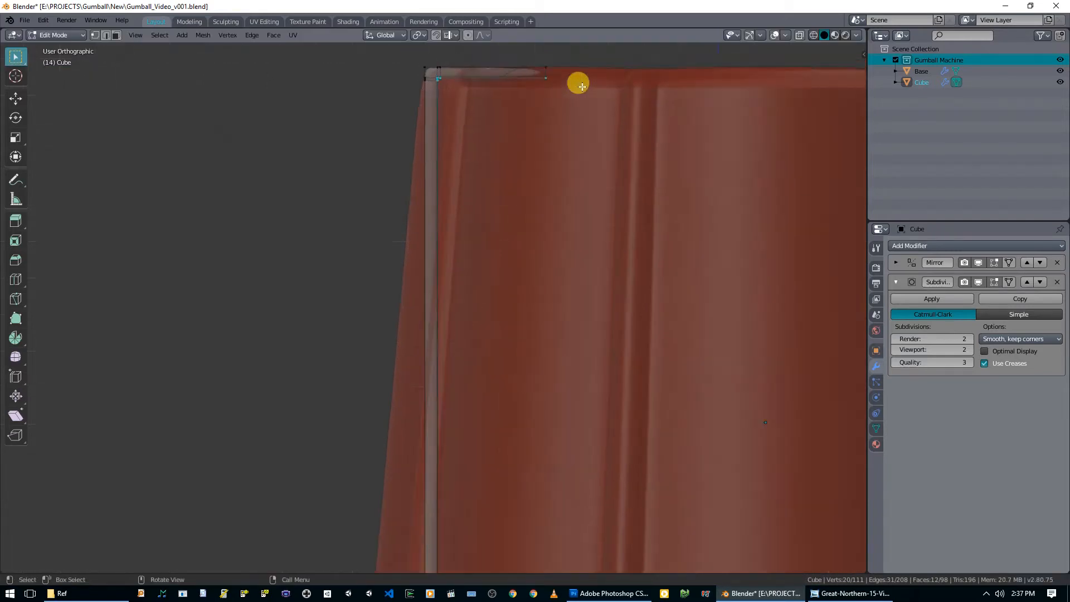
key(b)
drag(98, 243, 647, 275)
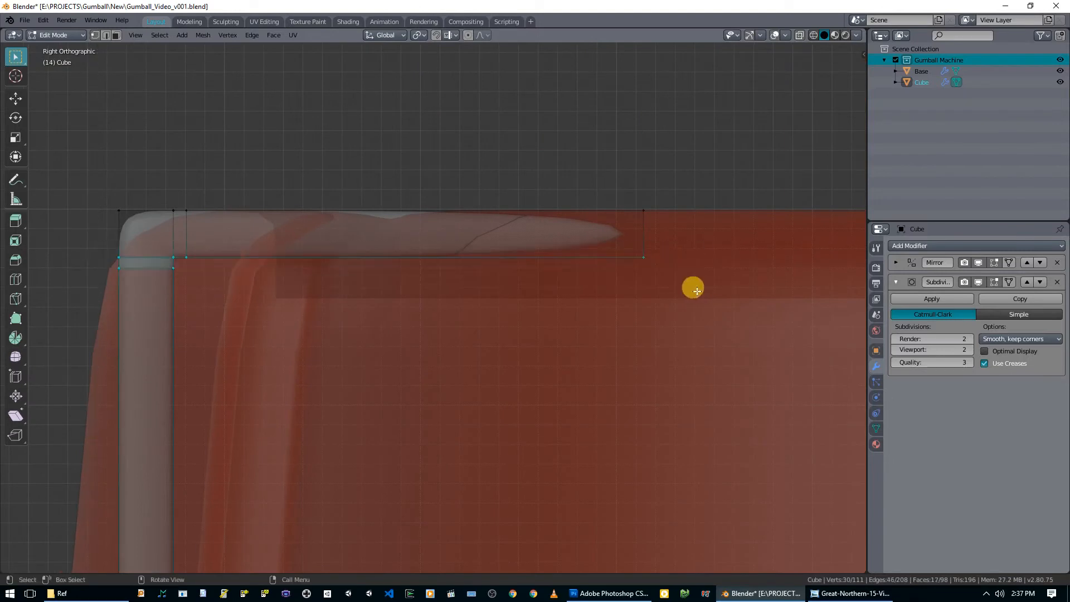
key(g)
key(y)
key(z)
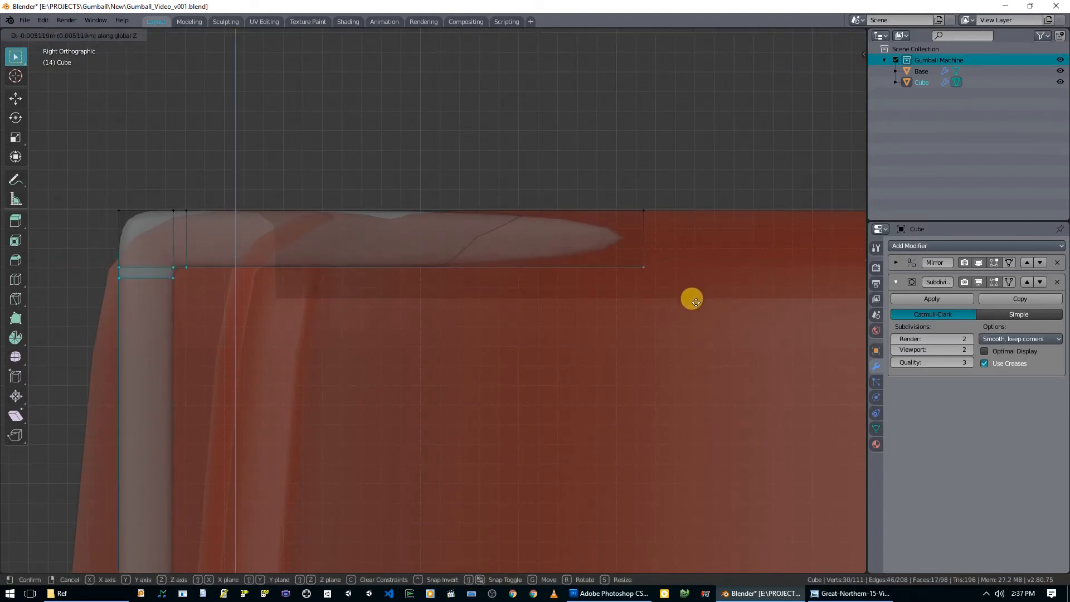
click(696, 303)
Add a supporting edge loop across the top flange close to its rear end.
key(ctrl+r)
click(382, 216)
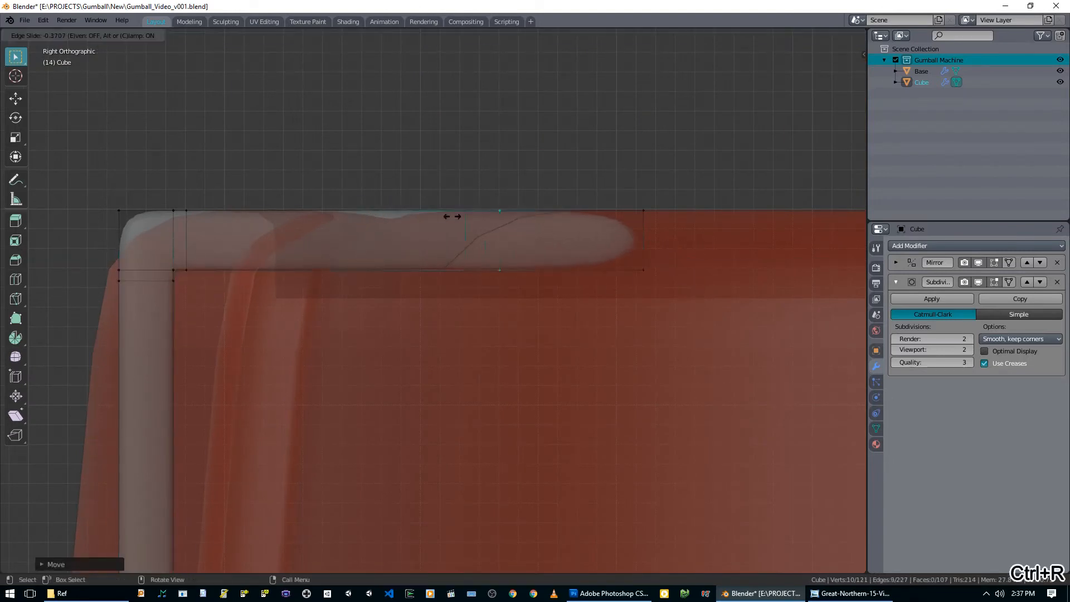
click(581, 228)
key(alt+a)
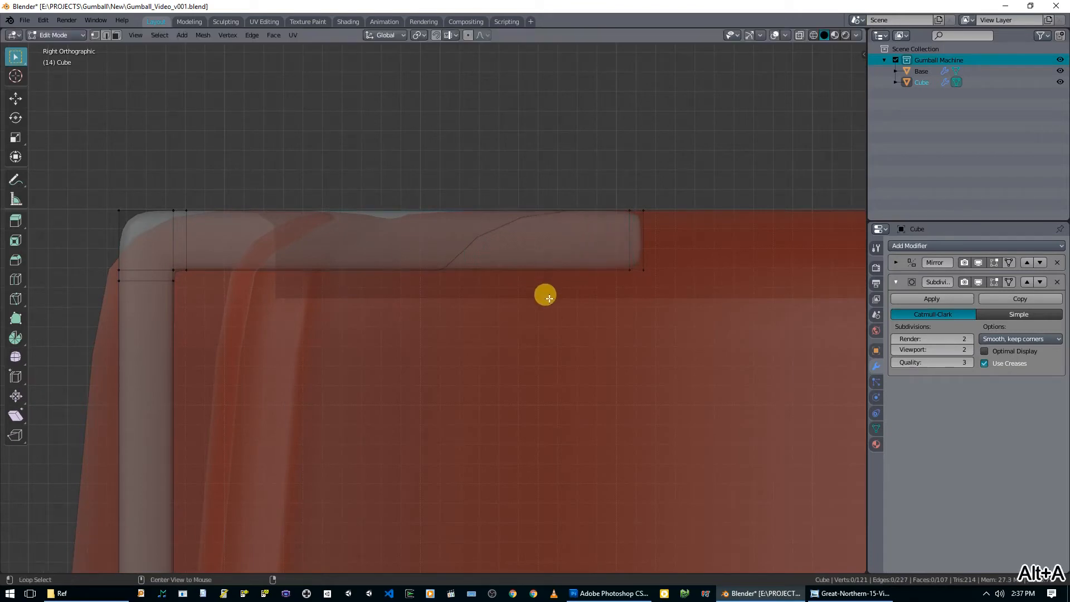
Inspect the thickened plate in object mode and compare its shape with the close-up reference photo.
scroll(544, 294, down, 4)
shift+middle_drag(413, 349, 463, 172)
key(b)
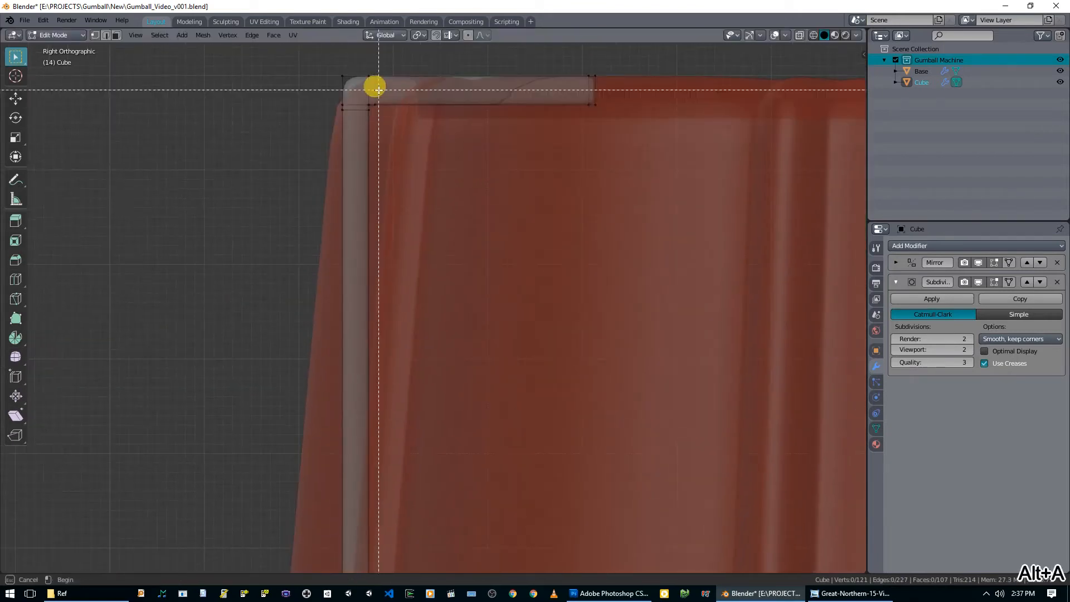
right_click(480, 171)
scroll(480, 245, down, 4)
shift+middle_drag(468, 326, 446, 203)
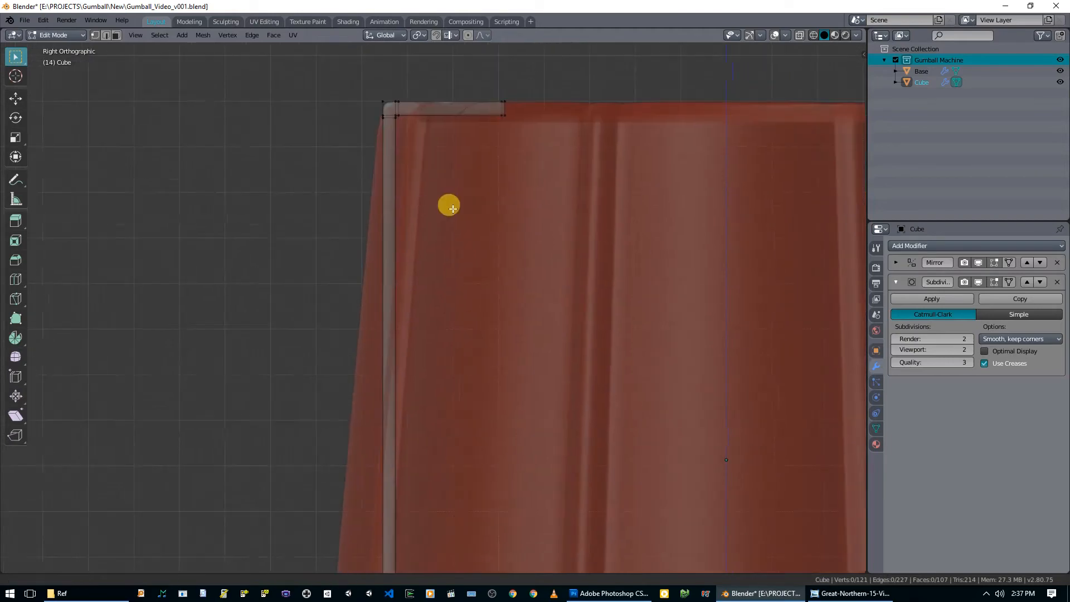
scroll(432, 370, down, 3)
key(Tab)
mouse_move(444, 375)
middle_down()
mouse_move(503, 365)
mouse_move(521, 390)
mouse_move(368, 385)
mouse_move(444, 363)
middle_up()
key(alt+z)
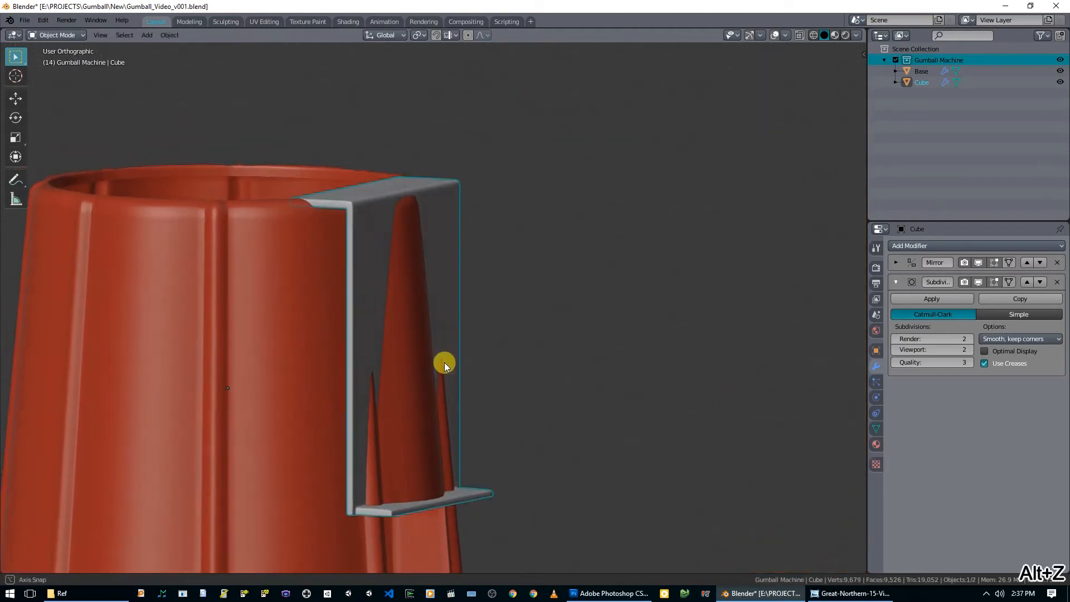
click(832, 594)
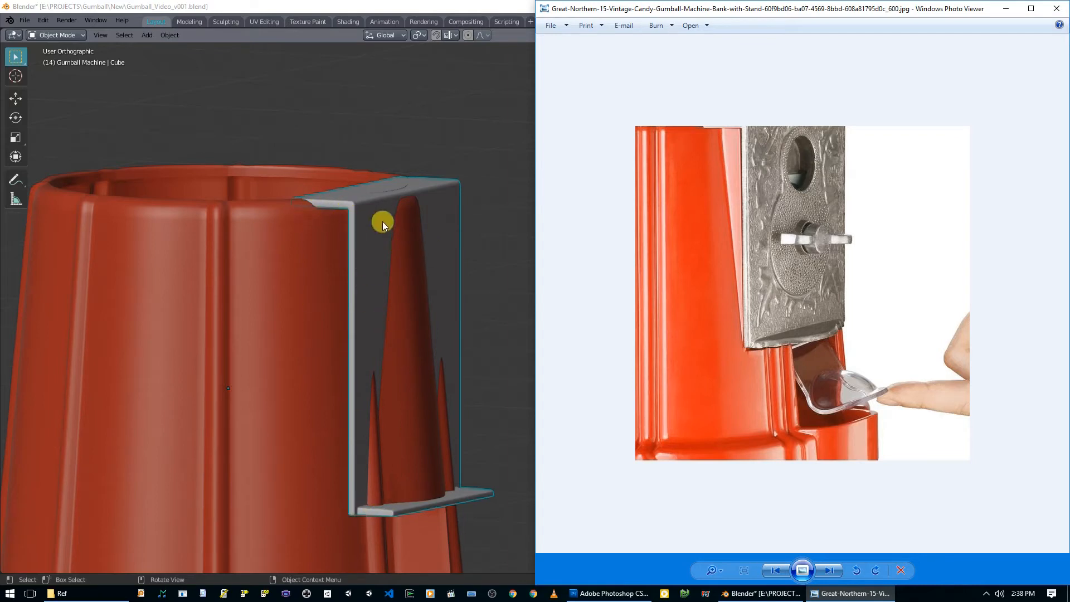
middle_drag(448, 318, 273, 300)
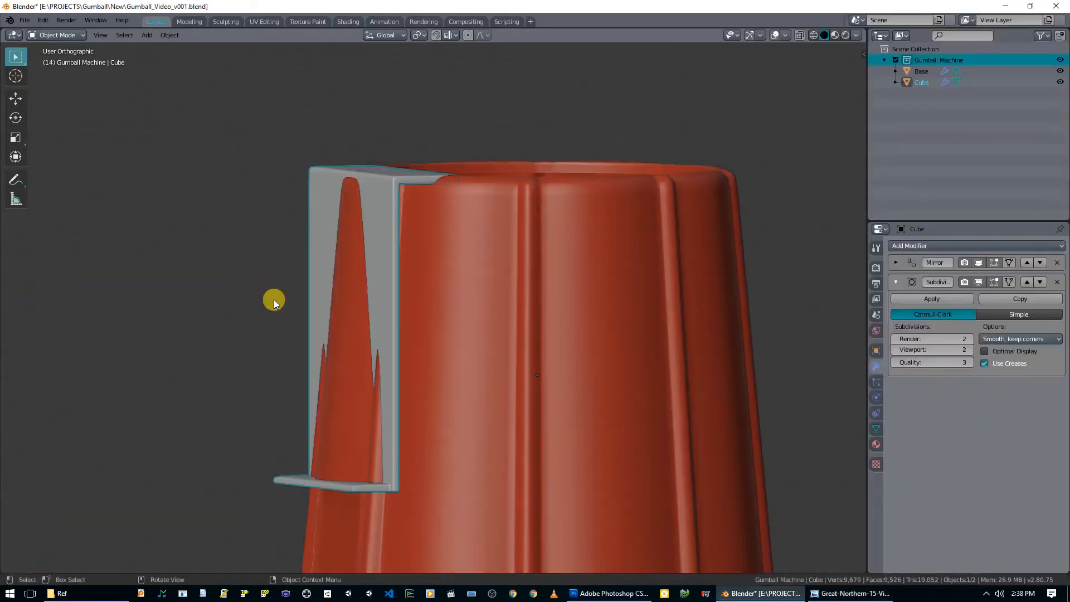
Fine-tune the top flange's thickness by moving its underside vertices and adjoining plate loop along Z in right view.
key(KP_3)
scroll(390, 167, up, 4)
scroll(409, 363, down, 2)
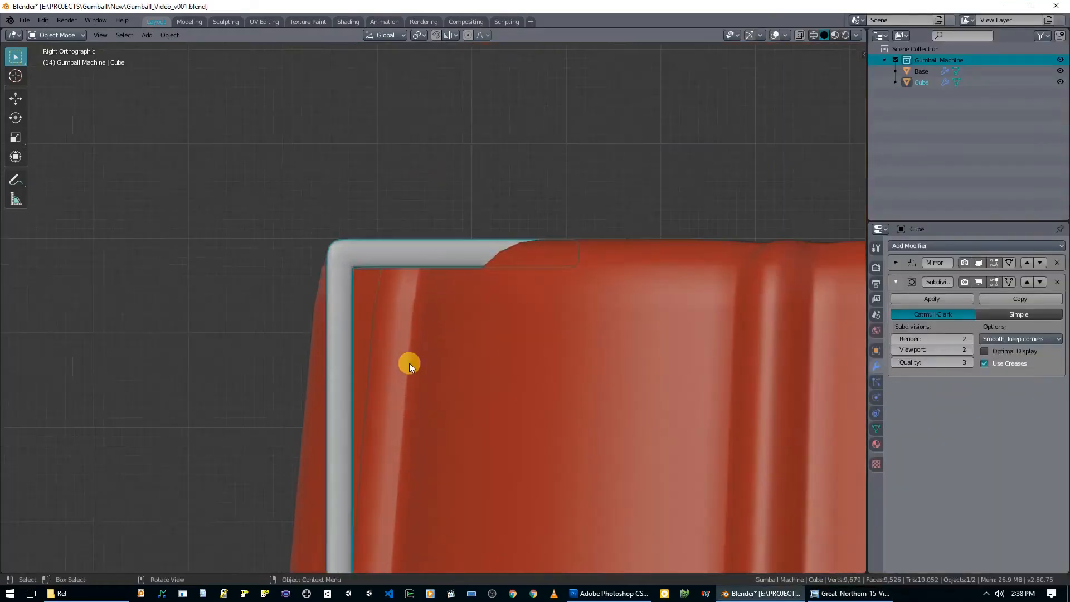
key(Tab)
key(alt+z)
scroll(338, 287, up, 1)
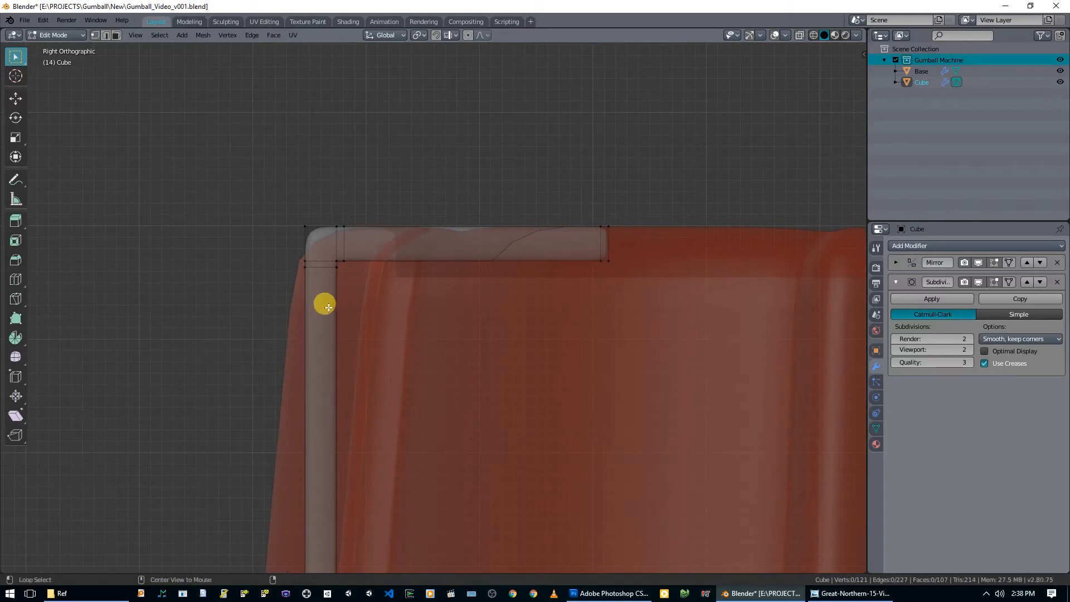
key(alt+a)
key(b)
drag(261, 244, 664, 294)
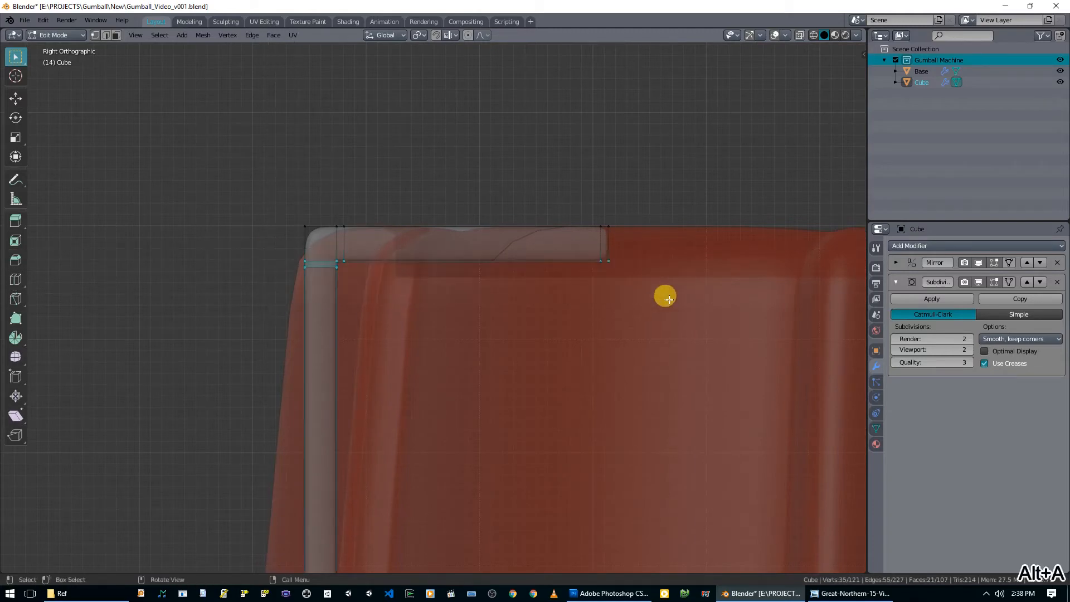
key(g)
key(z)
click(670, 295)
key(alt+a)
Thicken the plate's lower lip by moving its upper vertices and the adjoining plate loop up along Z by about 0.013 m.
scroll(635, 308, down, 7)
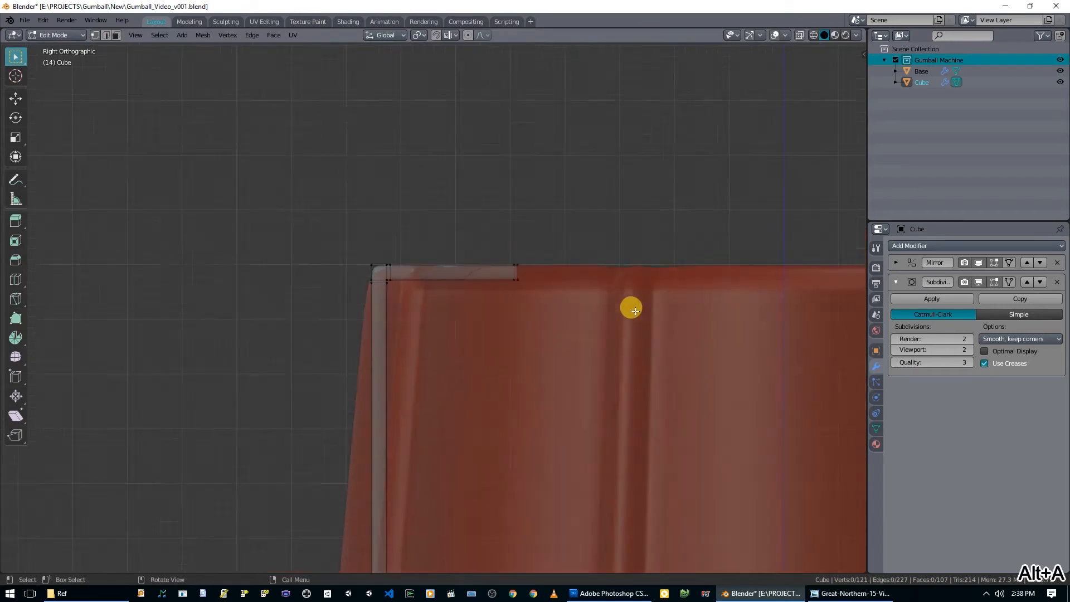
shift+middle_drag(502, 432, 445, 217)
scroll(445, 217, up, 4)
key(b)
drag(271, 383, 444, 343)
scroll(443, 343, down, 3)
key(b)
drag(195, 360, 598, 287)
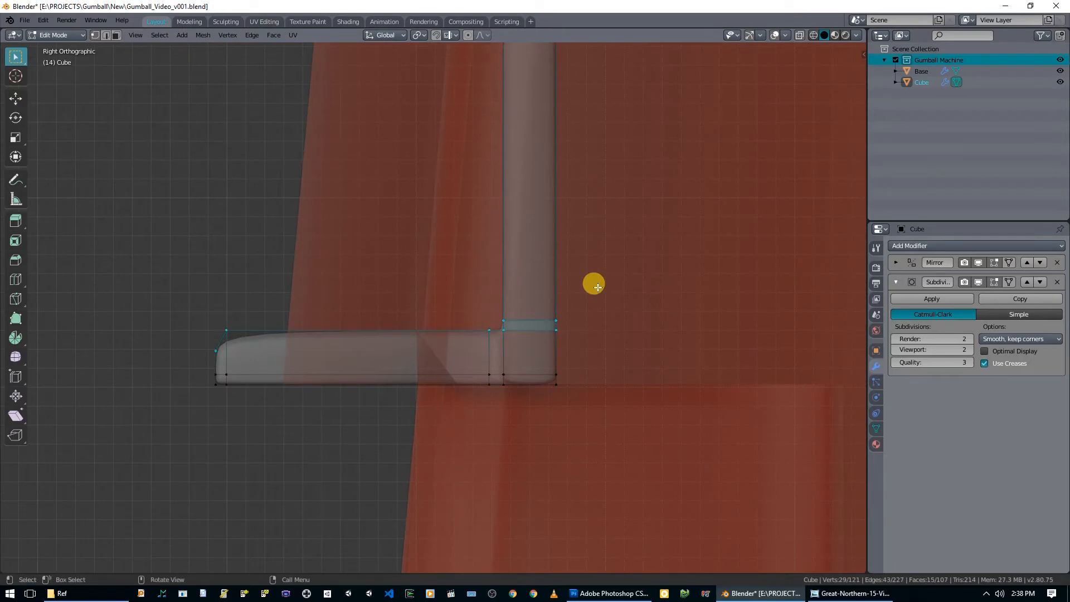
key(g)
key(z)
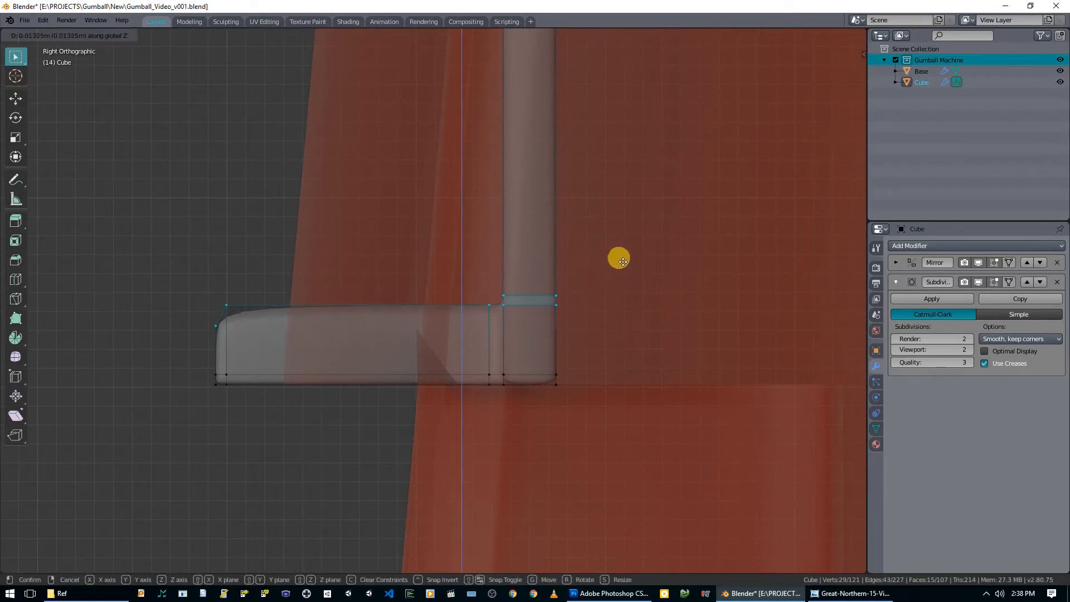
click(622, 262)
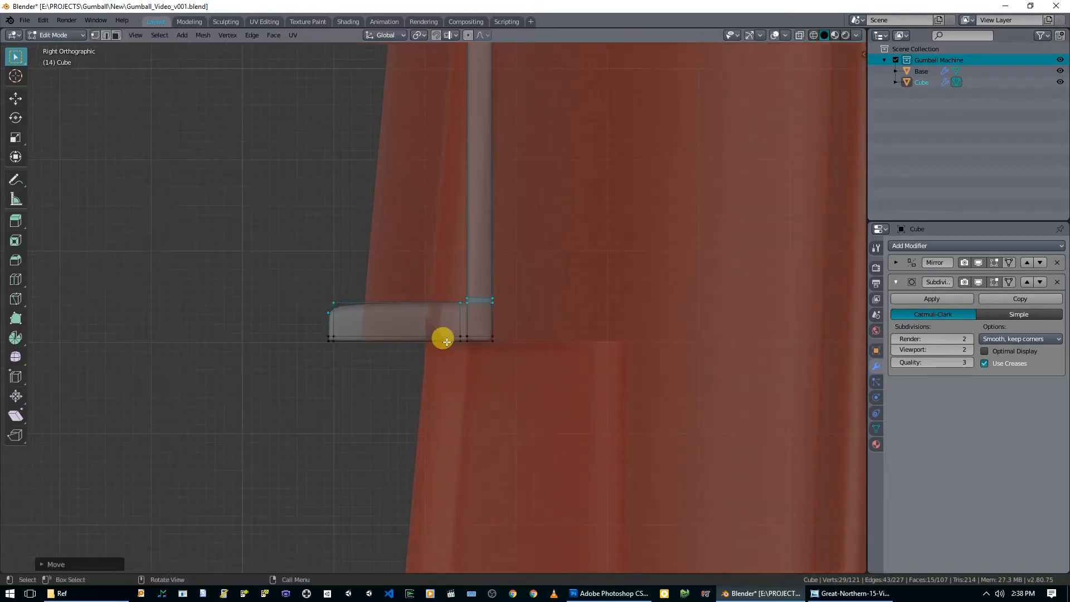
Inspect the thickened lower lip in object mode and compare it with the close-up side reference photo.
key(alt+z)
middle_drag(442, 337, 496, 360)
key(alt+a)
scroll(430, 346, down, 5)
middle_drag(425, 346, 565, 333)
key(Tab)
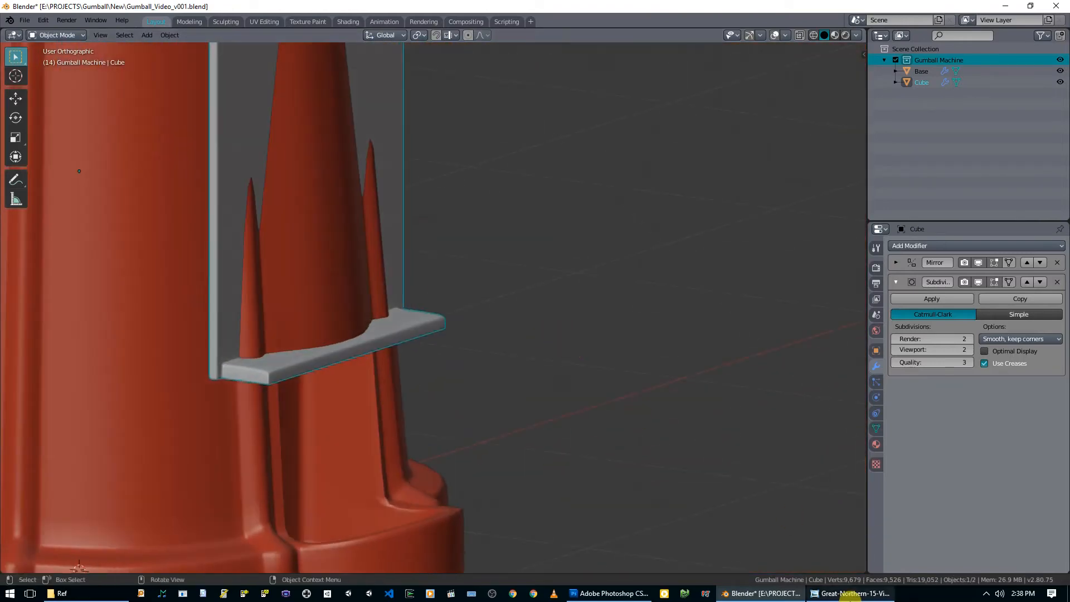
click(849, 593)
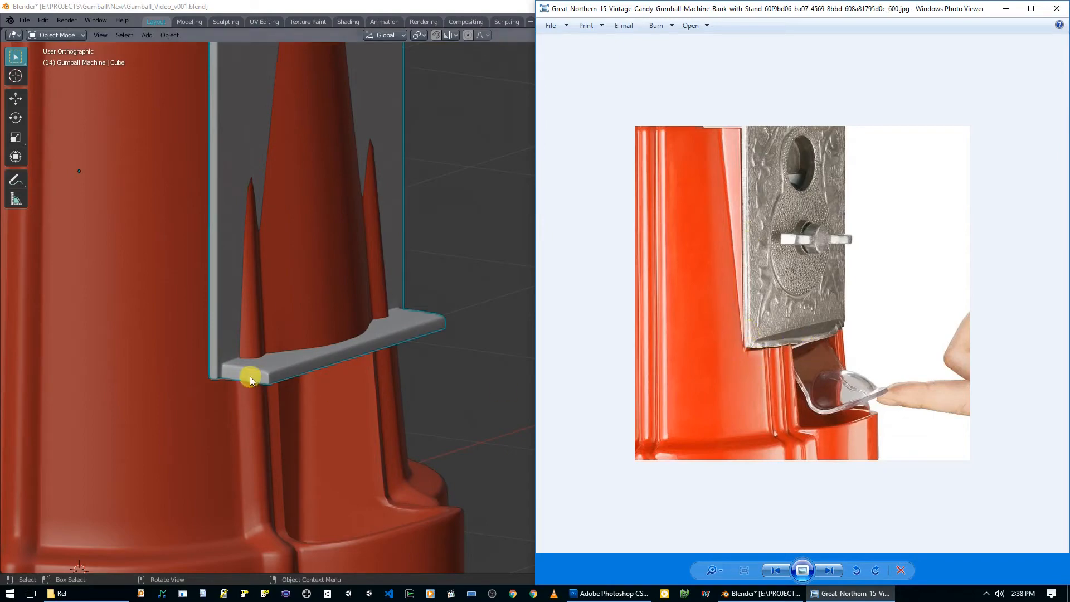
middle_drag(350, 390, 415, 378)
Examine in front view how the base mesh's edge loops line up with the plate's lower lip.
key(KP_1)
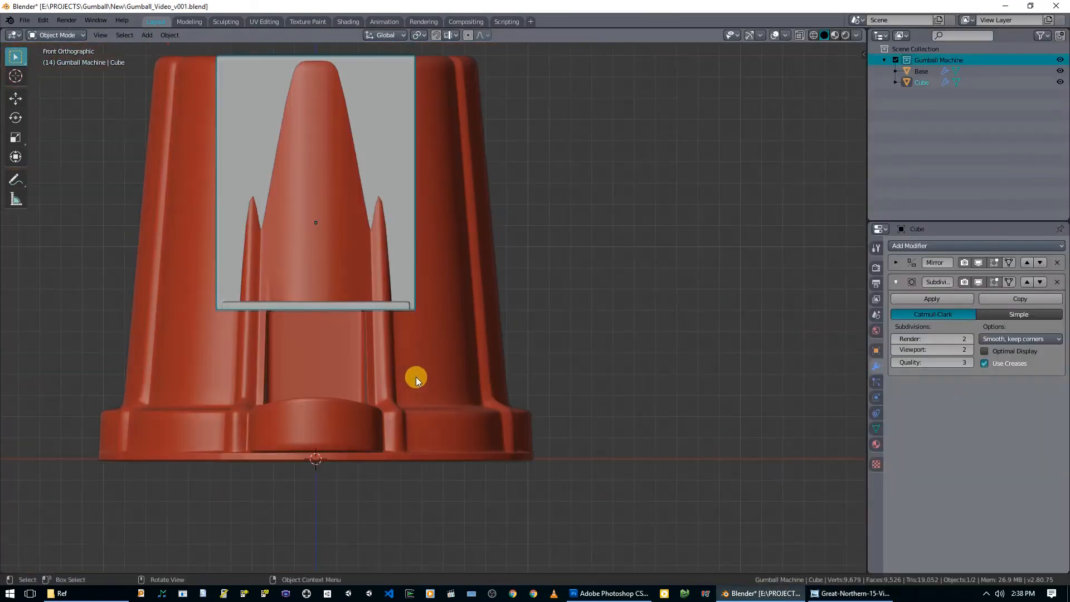
scroll(424, 365, up, 3)
key(Tab)
key(Tab)
click(474, 362)
key(Tab)
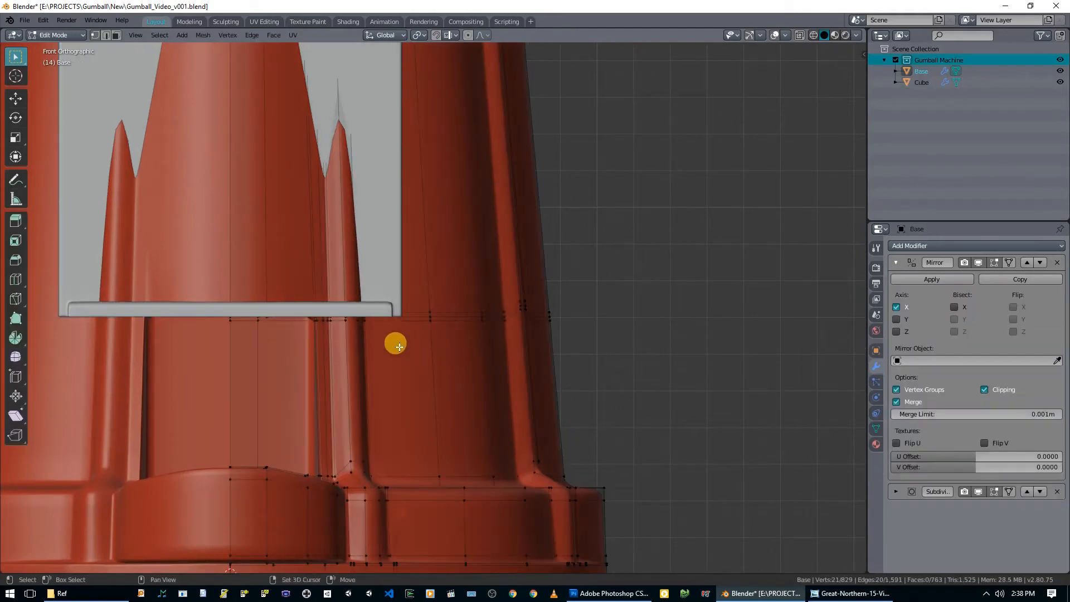
shift+middle_drag(394, 342, 451, 380)
scroll(338, 209, down, 4)
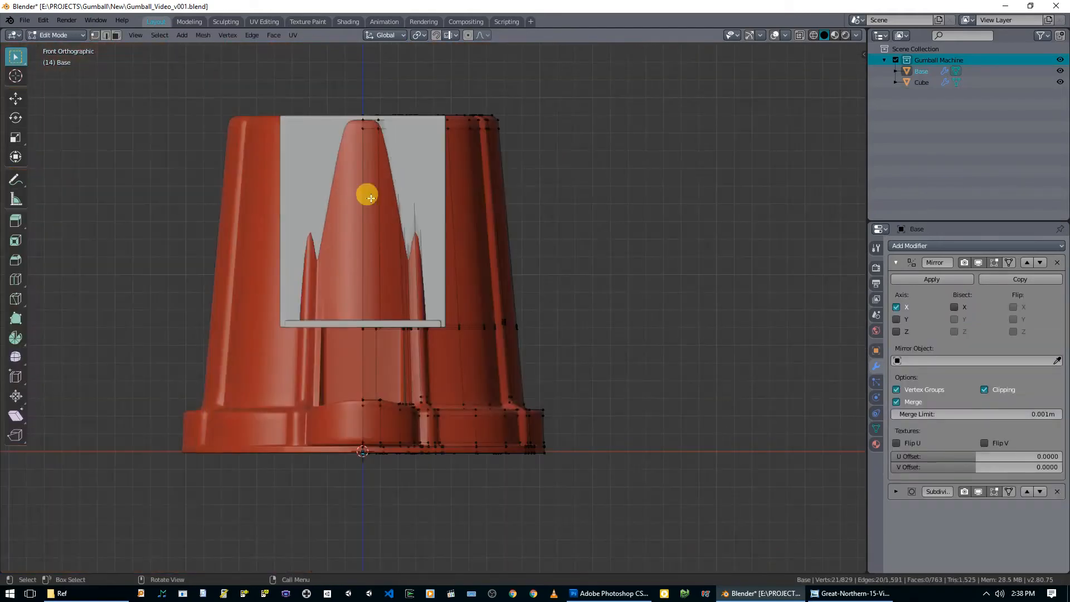
scroll(360, 249, up, 3)
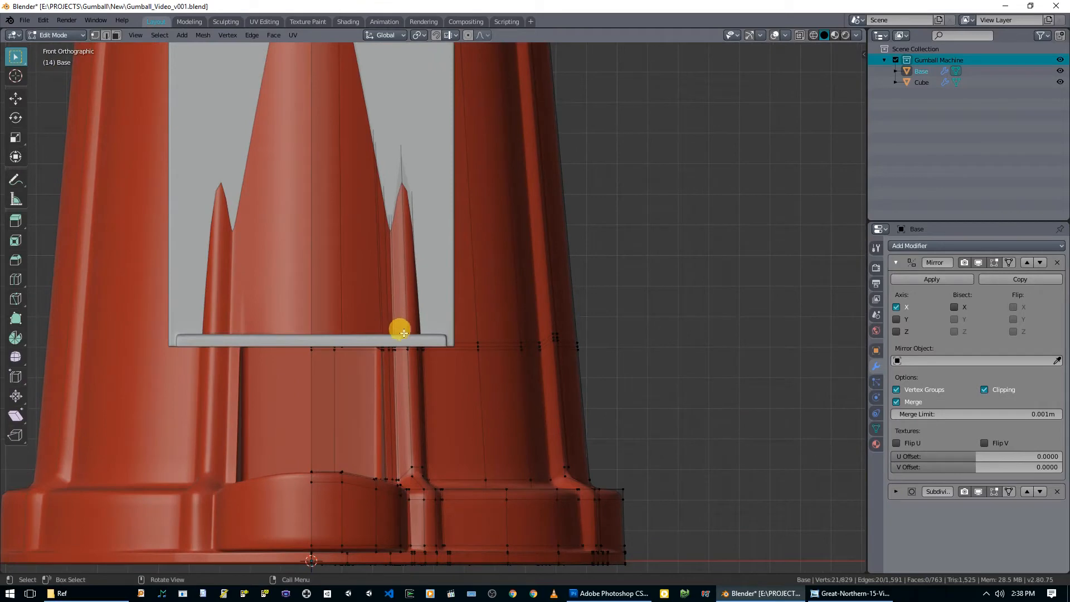
scroll(403, 333, up, 1)
Move all vertices at the plate's lower end, including the lip, down along Z by about 0.012 m.
key(Tab)
click(439, 350)
key(Tab)
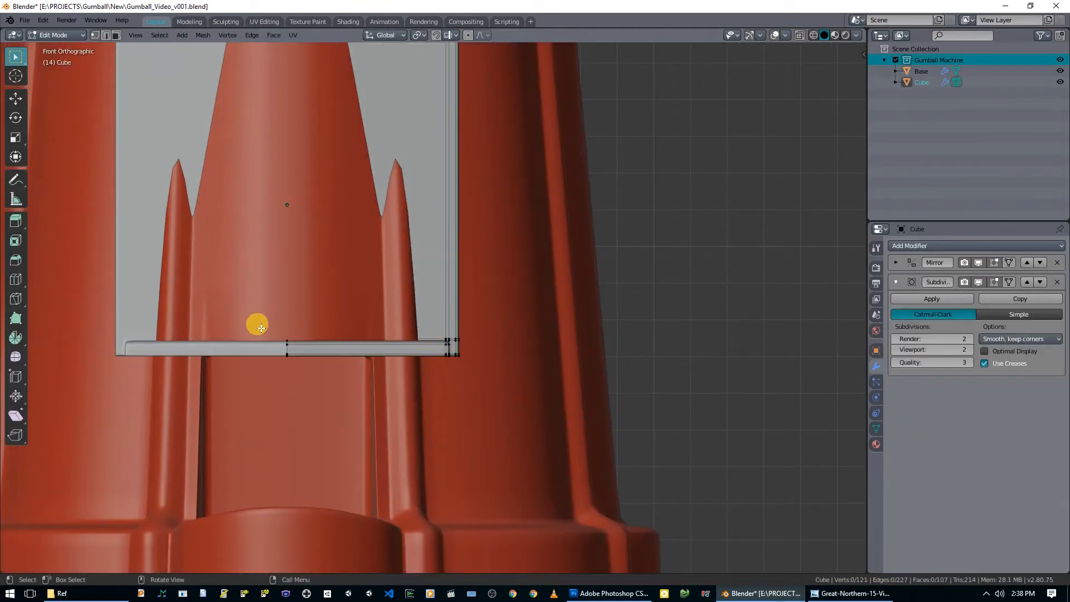
key(alt+z)
drag(237, 303, 485, 379)
key(g)
key(z)
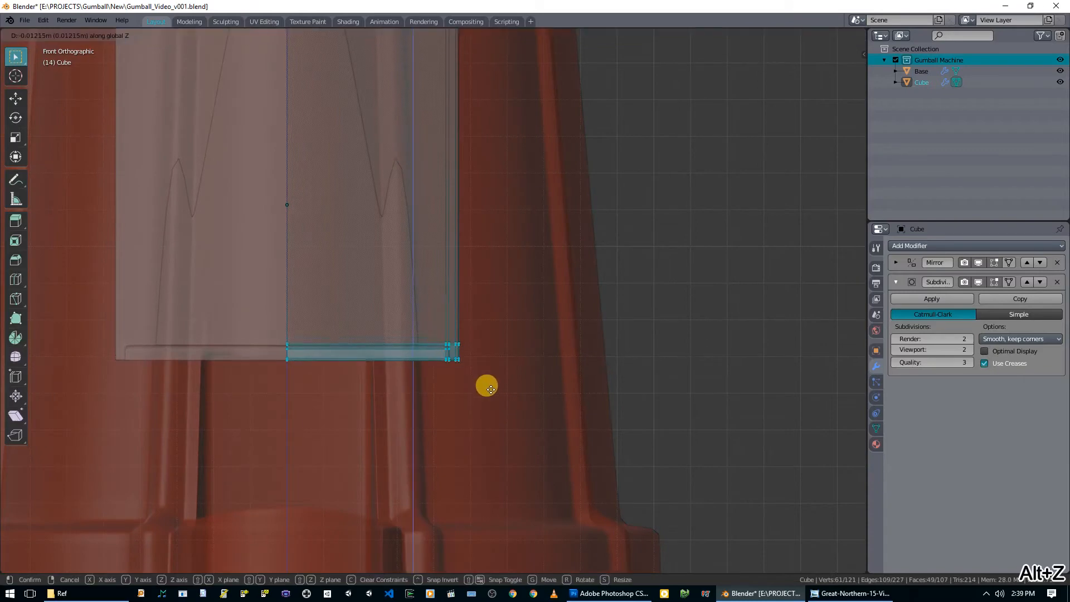
click(490, 389)
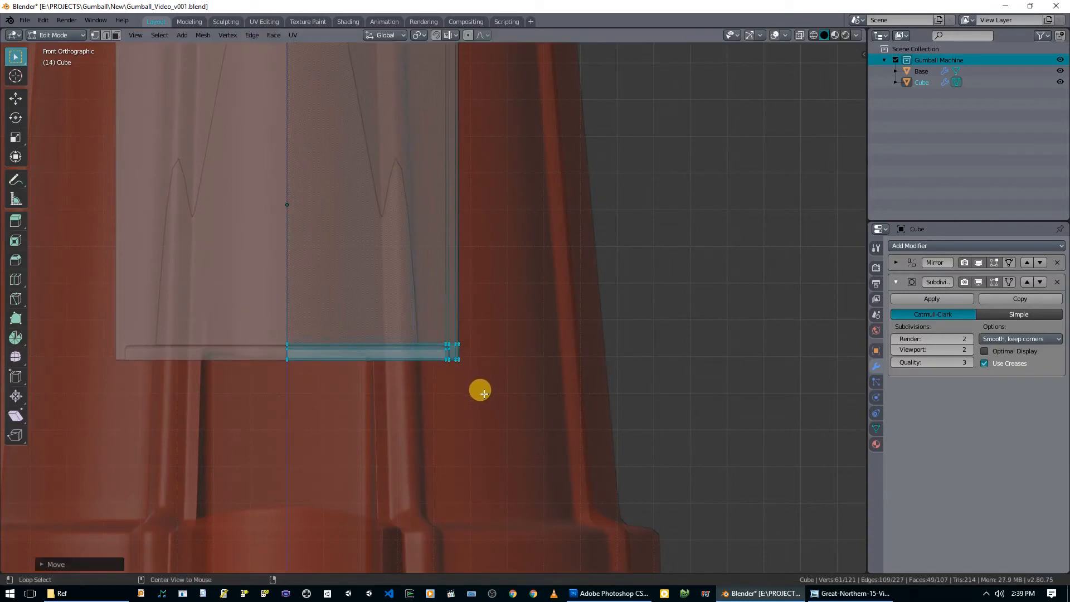
Hide the front plate and open the base mesh for editing with X-ray off.
key(Tab)
key(alt+a)
click(522, 382)
key(Tab)
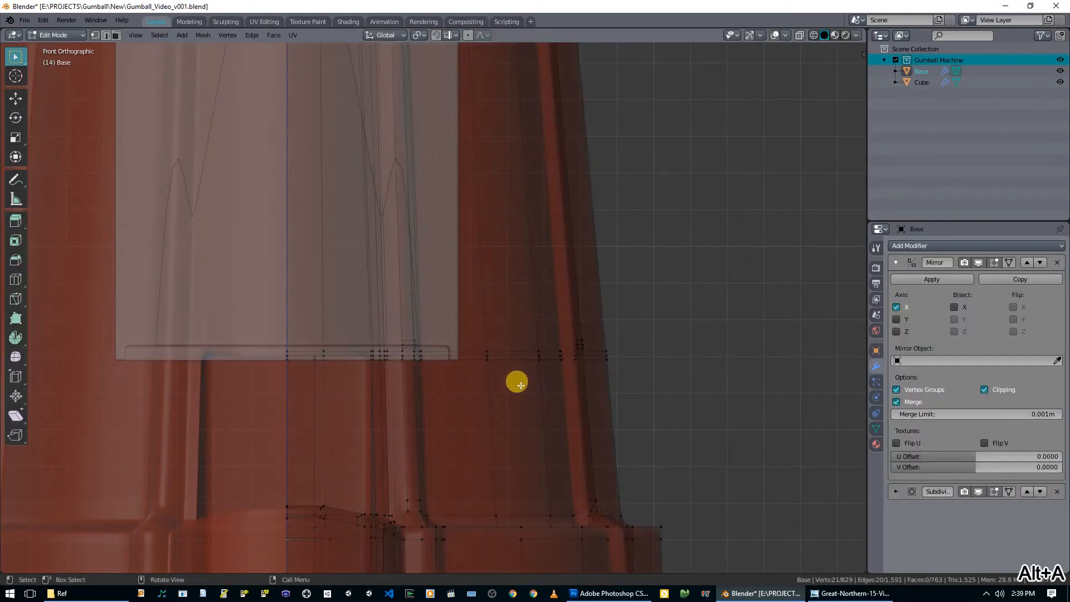
key(alt+z)
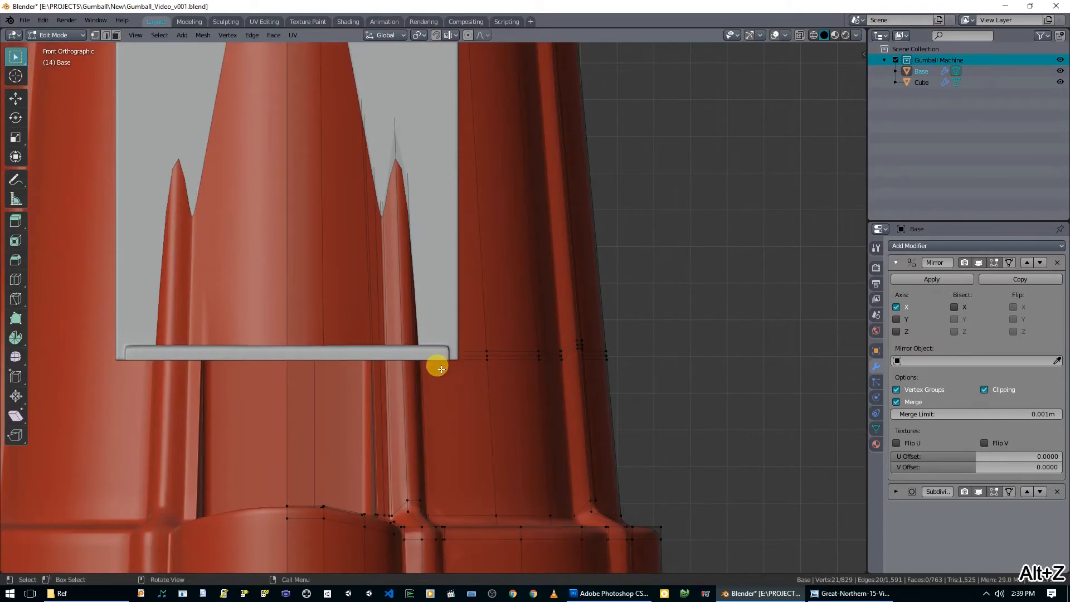
middle_drag(442, 369, 435, 327)
middle_drag(488, 373, 454, 441)
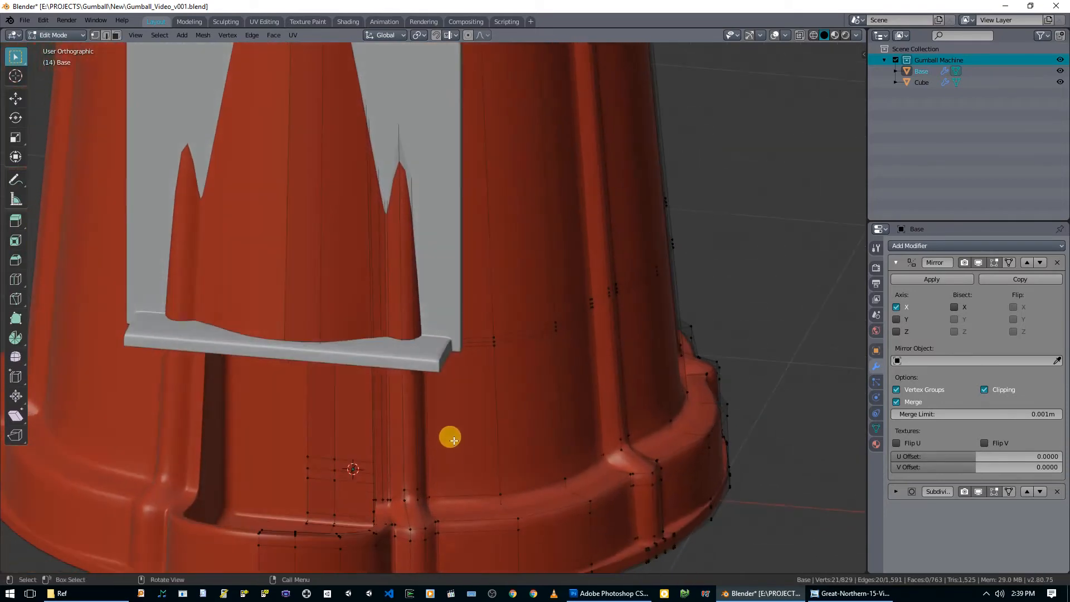
key(Tab)
click(430, 363)
key(h)
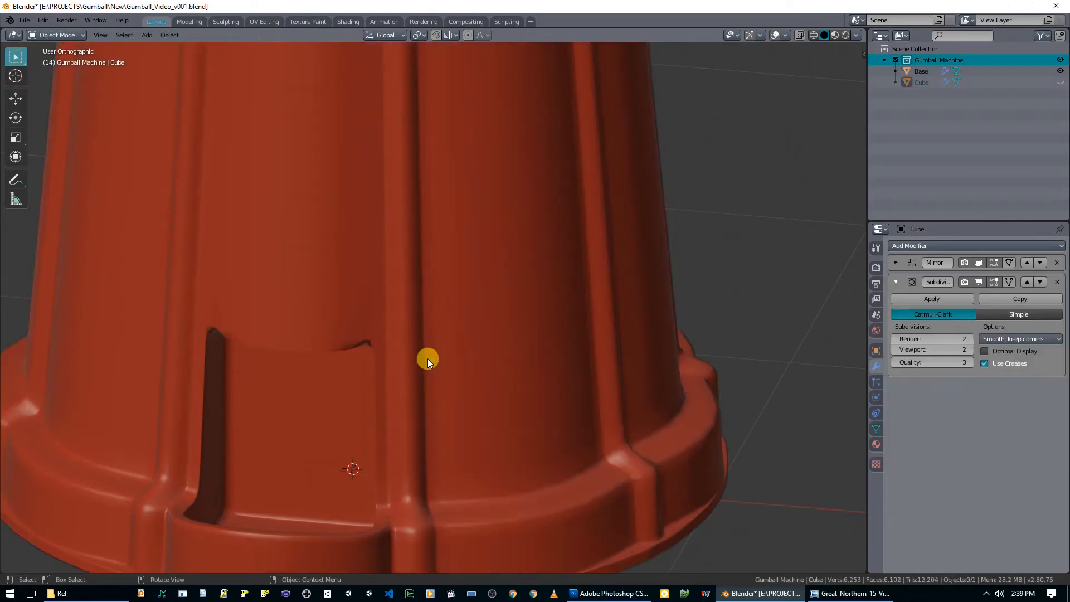
click(454, 370)
key(Tab)
Delete the central vertical strip of the base's front wall above the chute opening.
shift+middle_drag(353, 322, 354, 442)
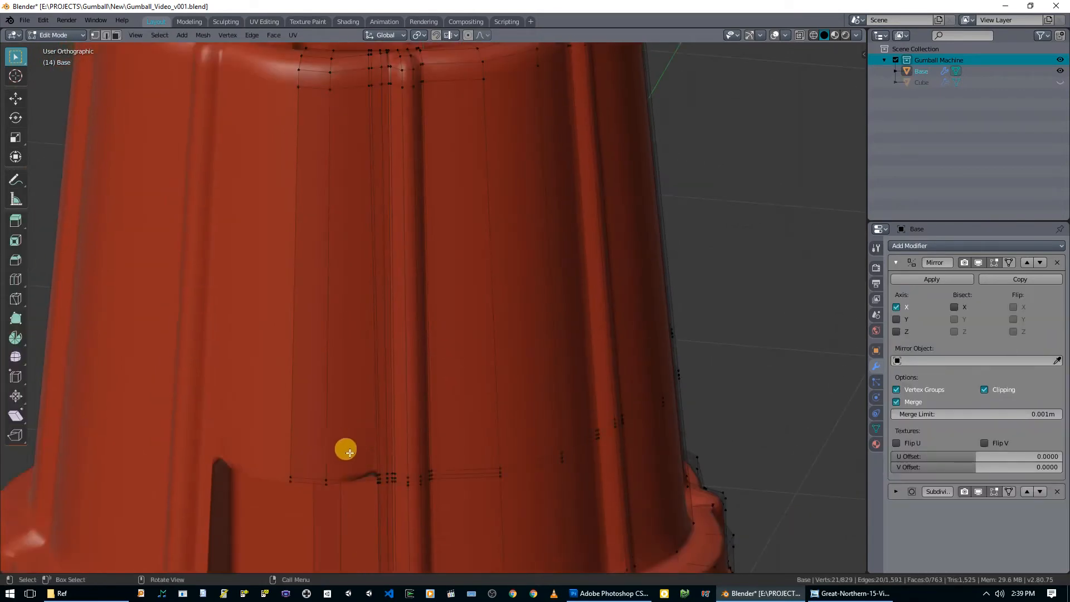
alt+click(306, 319)
key(x)
click(284, 249)
scroll(381, 409, up, 1)
middle_drag(382, 407, 366, 389)
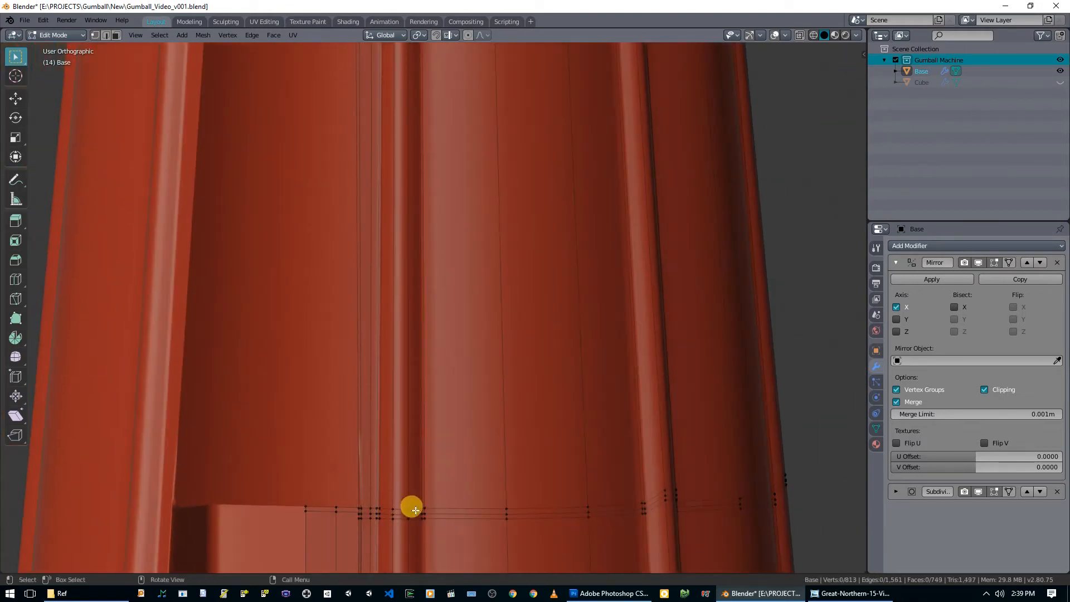
middle_drag(415, 505, 411, 489)
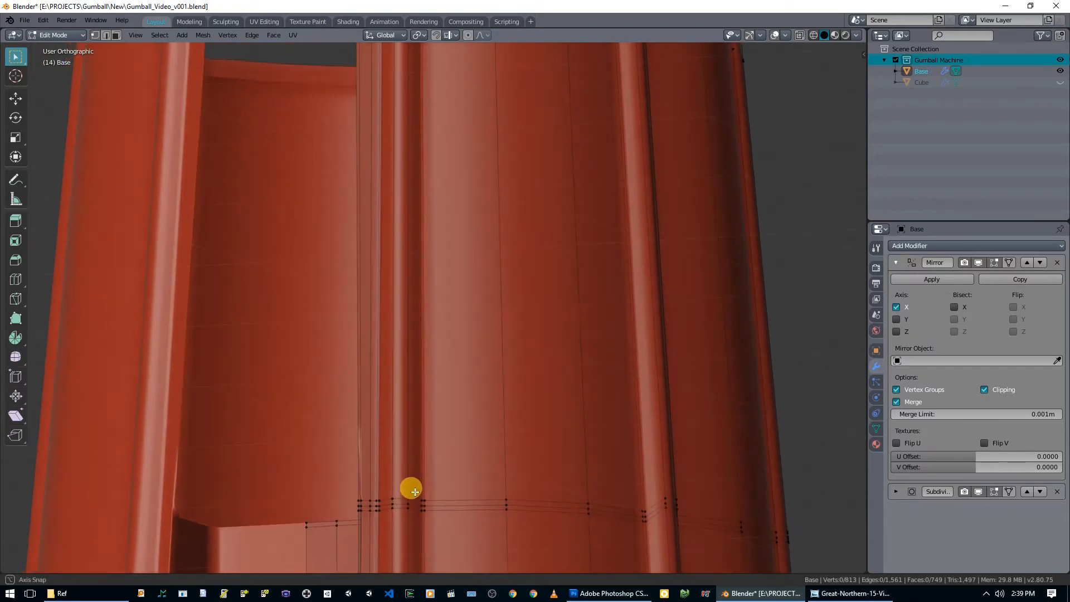
Delete the remaining front wall columns and rib beside the gap in the base, from the chute opening to the rim.
drag(411, 505, 323, 461)
scroll(390, 429, down, 3)
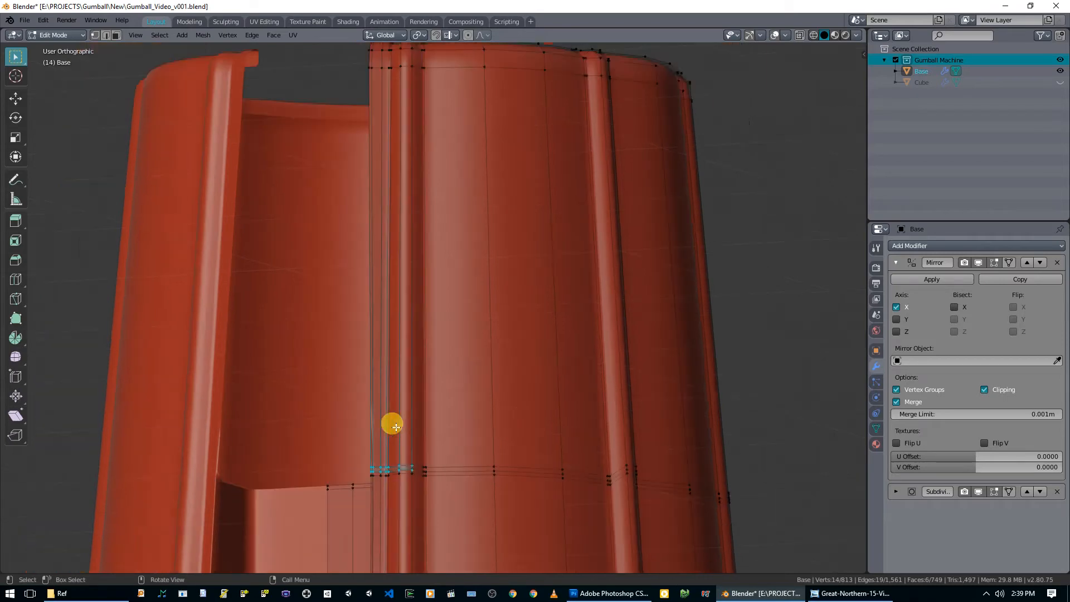
middle_drag(425, 299, 421, 413)
middle_drag(409, 273, 408, 385)
shift+drag(417, 246, 351, 157)
middle_drag(427, 246, 411, 341)
scroll(446, 276, down, 5)
key(alt+z)
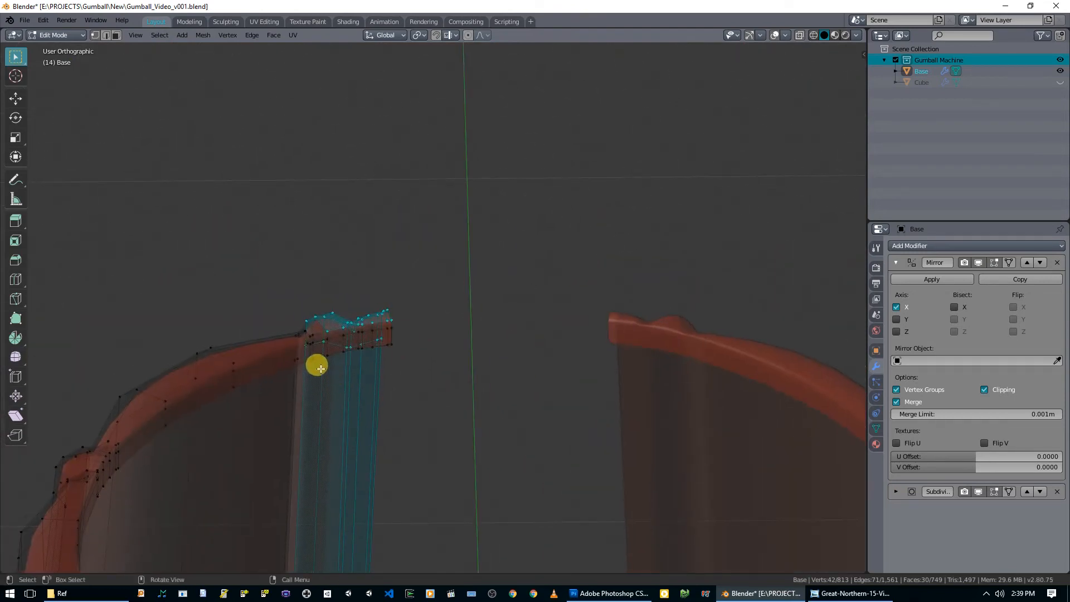
middle_drag(466, 265, 426, 406)
key(x)
click(426, 406)
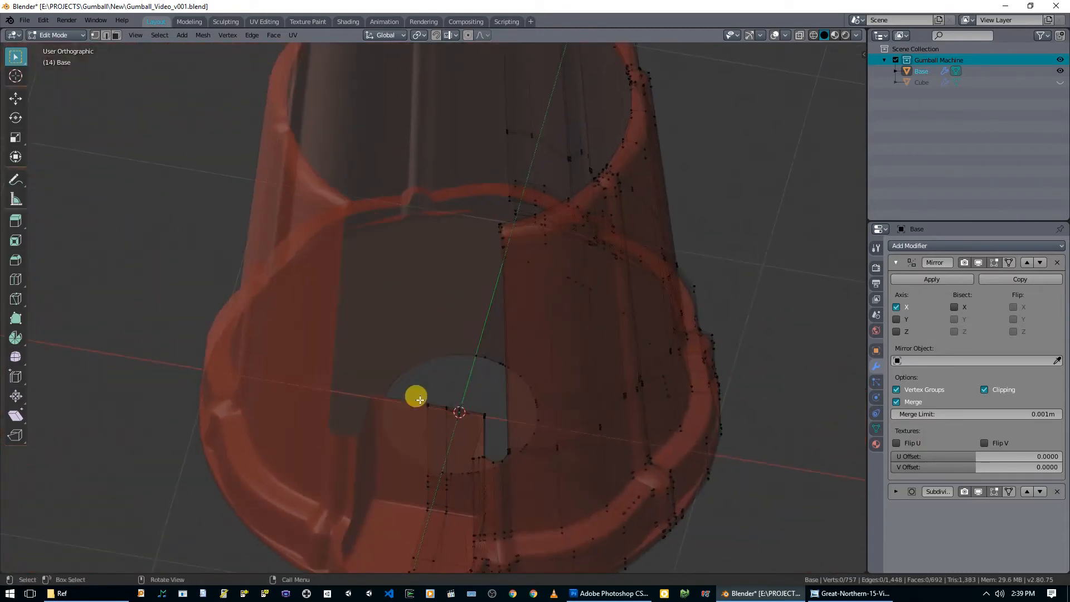
key(alt+z)
scroll(478, 382, down, 3)
key(Tab)
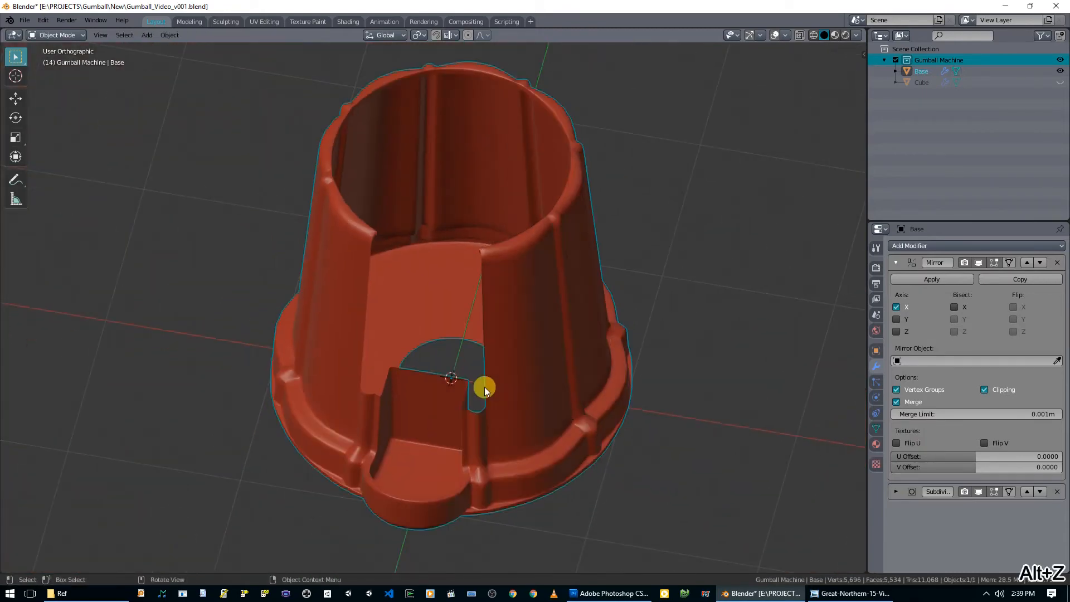
Unhide the plate and compare its lower lip and the base with the close-up and full front reference photos.
key(alt+h)
mouse_move(483, 387)
middle_down()
mouse_move(473, 340)
mouse_move(526, 309)
mouse_move(540, 279)
mouse_move(472, 273)
mouse_move(435, 337)
mouse_move(370, 321)
mouse_move(463, 350)
mouse_move(487, 384)
middle_up()
shift+middle_drag(487, 442, 481, 282)
scroll(481, 282, up, 3)
click(849, 593)
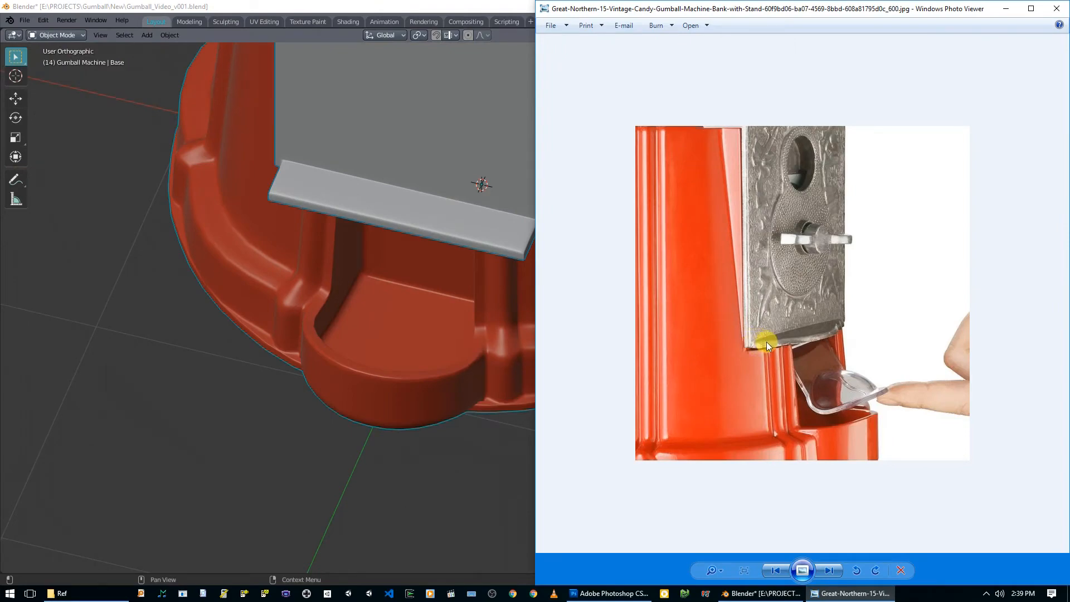
middle_drag(464, 289, 440, 361)
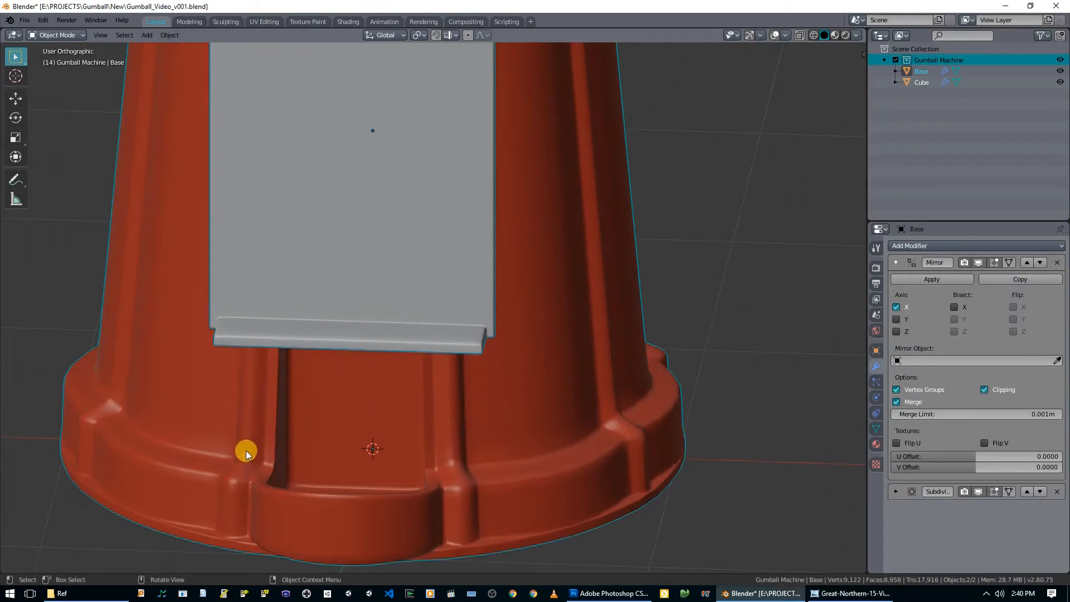
middle_drag(504, 425, 502, 393)
click(850, 591)
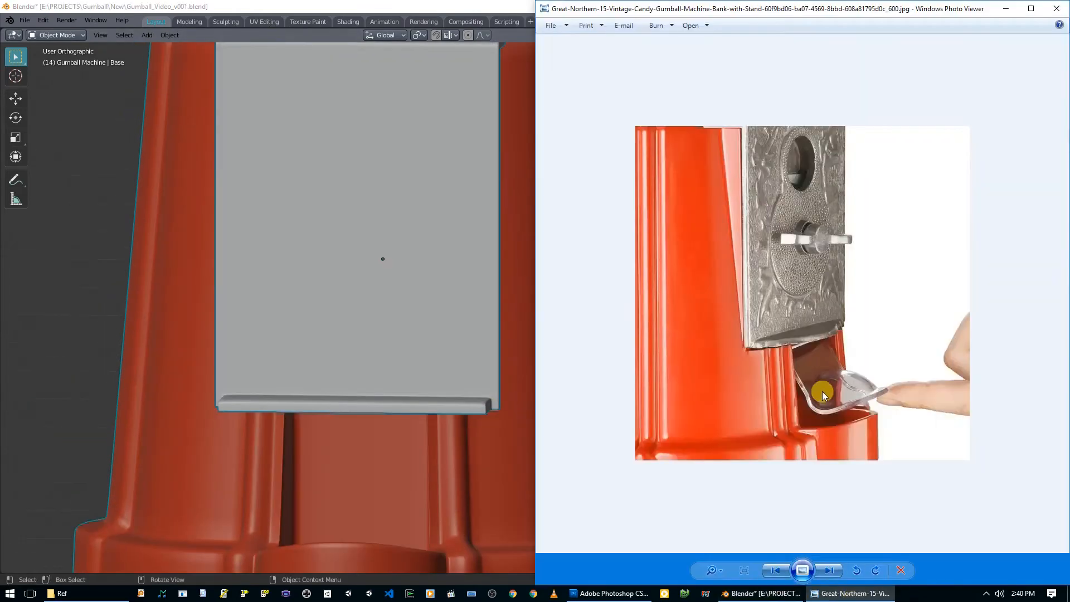
key(Left)
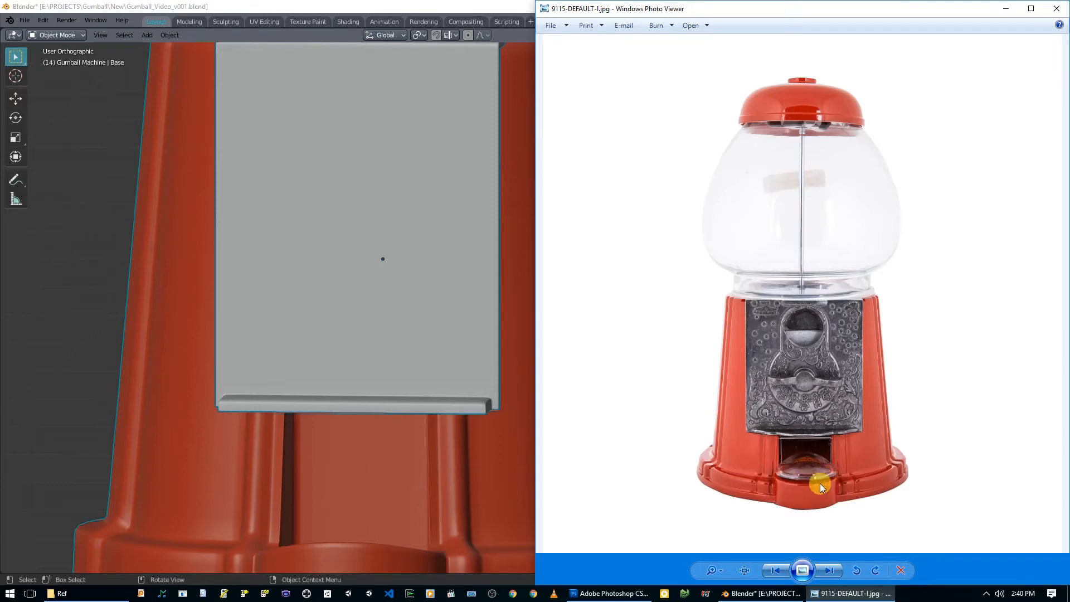
Dissolve the supporting edge loop that runs near the lip's outer end and up the plate.
middle_drag(474, 234, 495, 299)
key(Tab)
scroll(444, 268, up, 2)
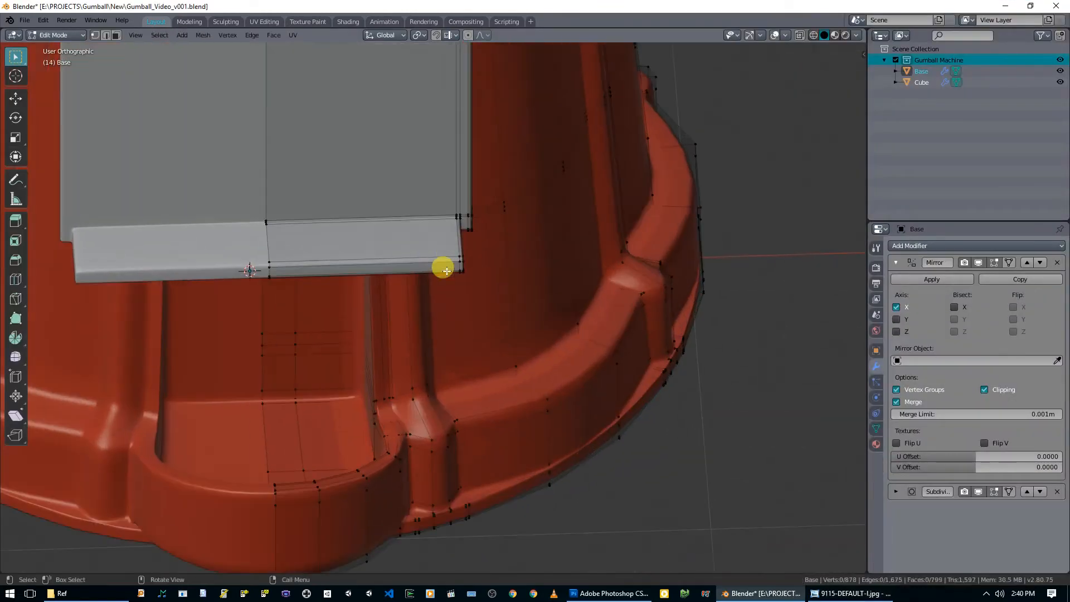
middle_drag(445, 267, 419, 196)
shift+middle_drag(544, 478, 481, 266)
middle_drag(491, 339, 491, 397)
scroll(510, 269, up, 1)
shift+middle_drag(512, 170, 521, 340)
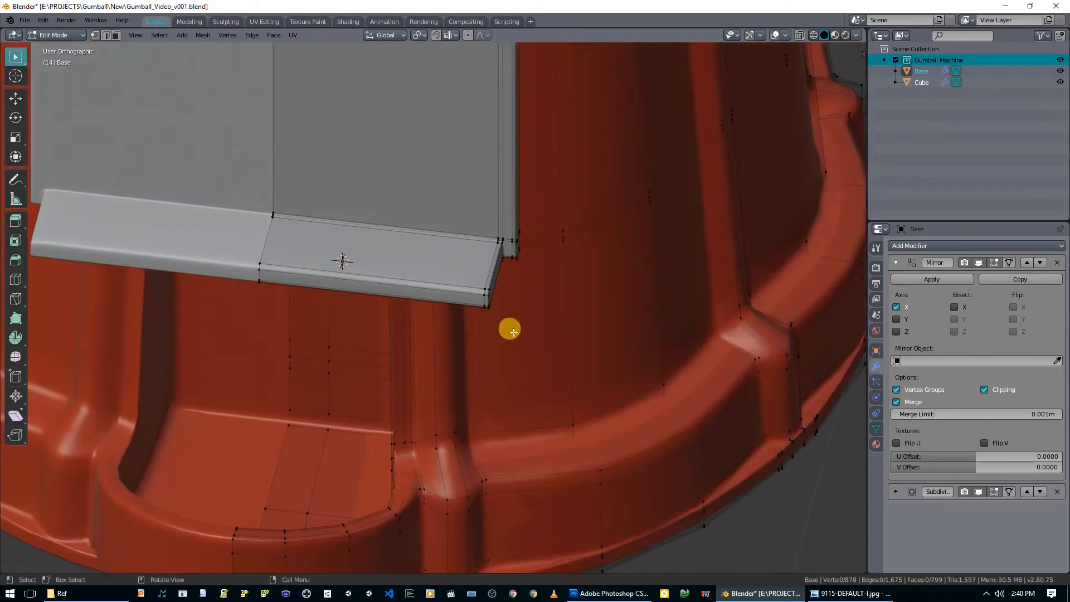
scroll(514, 330, up, 1)
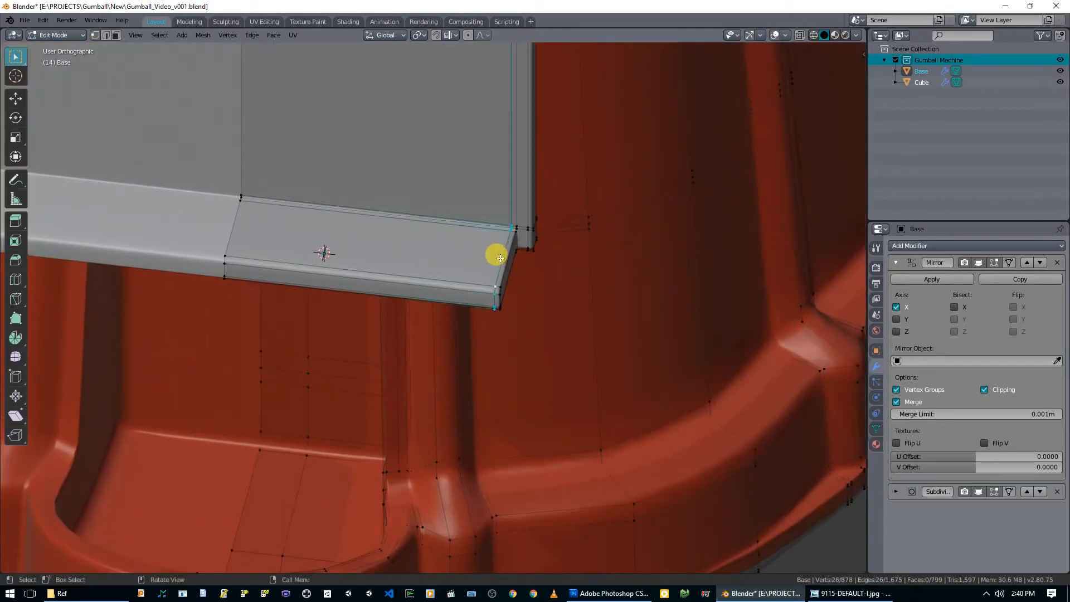
key(x)
click(444, 327)
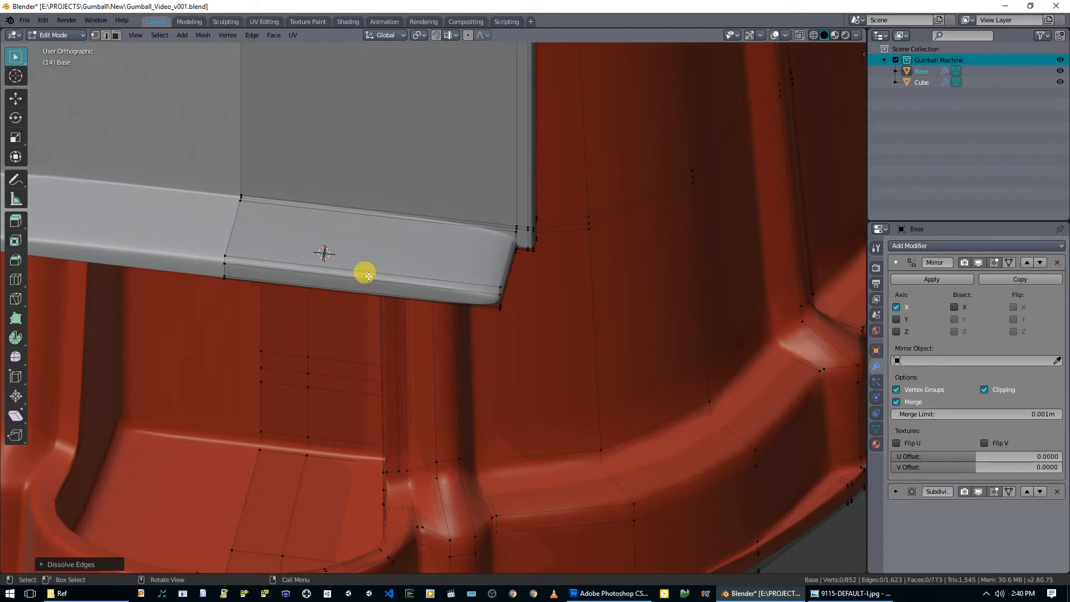
Shorten the lower lip by moving its front vertices along Y toward the plate in right view.
key(KP_3)
key(alt+z)
drag(576, 382, 646, 496)
shift+middle_drag(672, 472, 419, 339)
key(g)
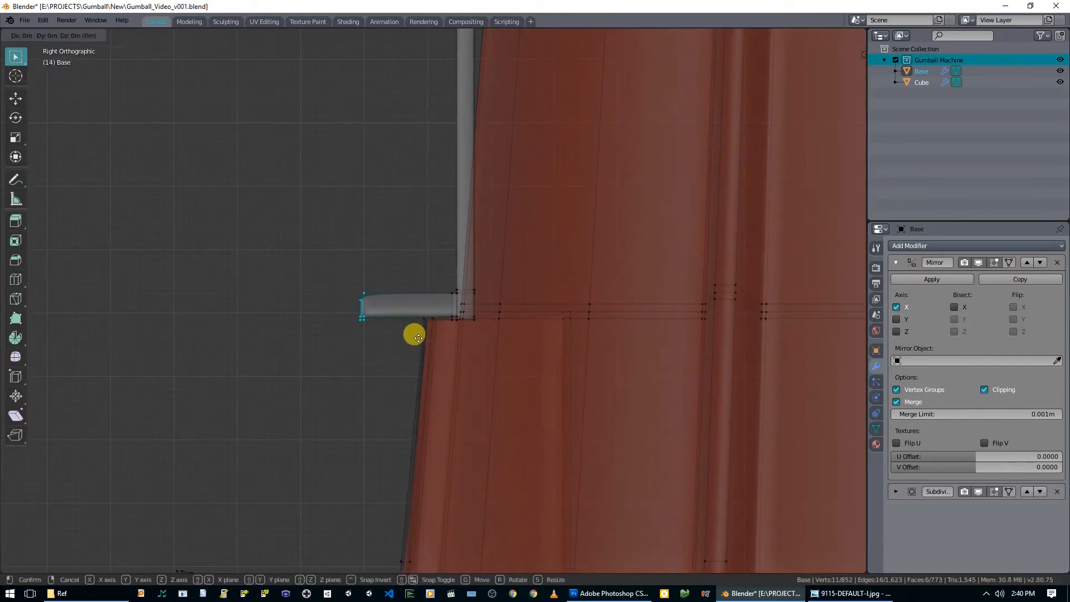
key(y)
click(455, 343)
Check the lip from above and switch to editing only the plate's mesh, with X-ray off.
middle_drag(455, 344, 554, 399)
key(KP_7)
key(alt+z)
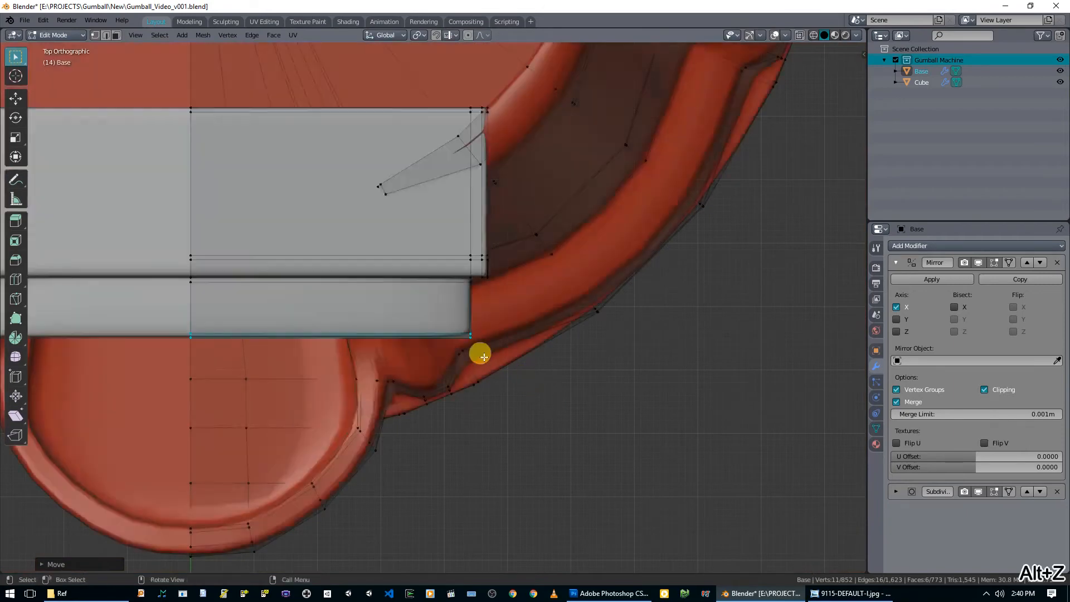
middle_drag(481, 355, 484, 310)
key(Tab)
click(442, 311)
key(Tab)
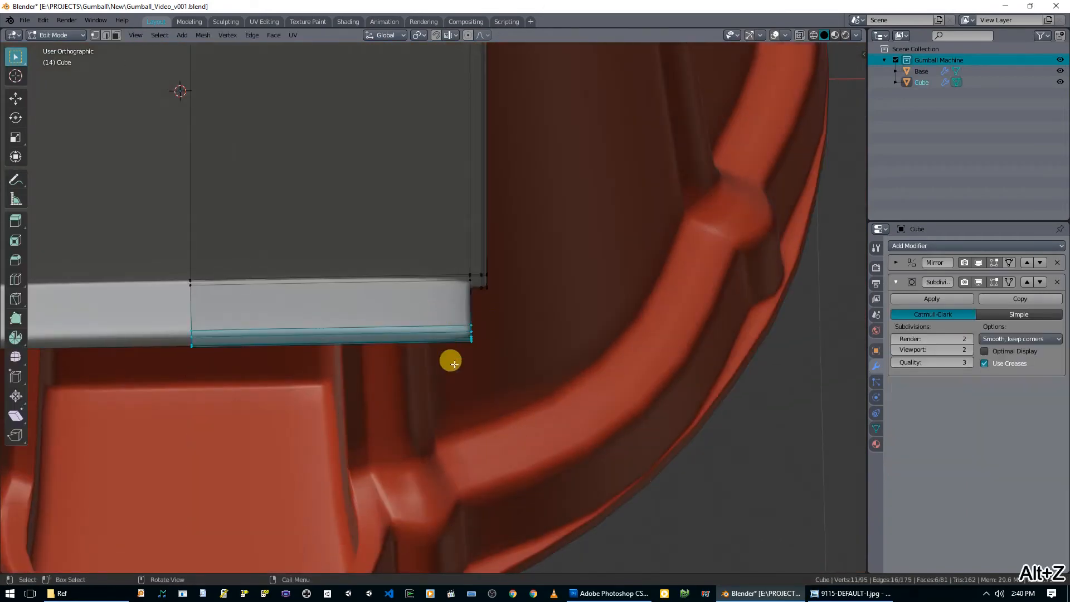
Add two vertical edge loops through the lower lip and plate, one toward the lip's outer end and one nearer its middle.
key(ctrl+r)
click(446, 334)
click(541, 333)
middle_drag(535, 329, 493, 266)
key(ctrl+r)
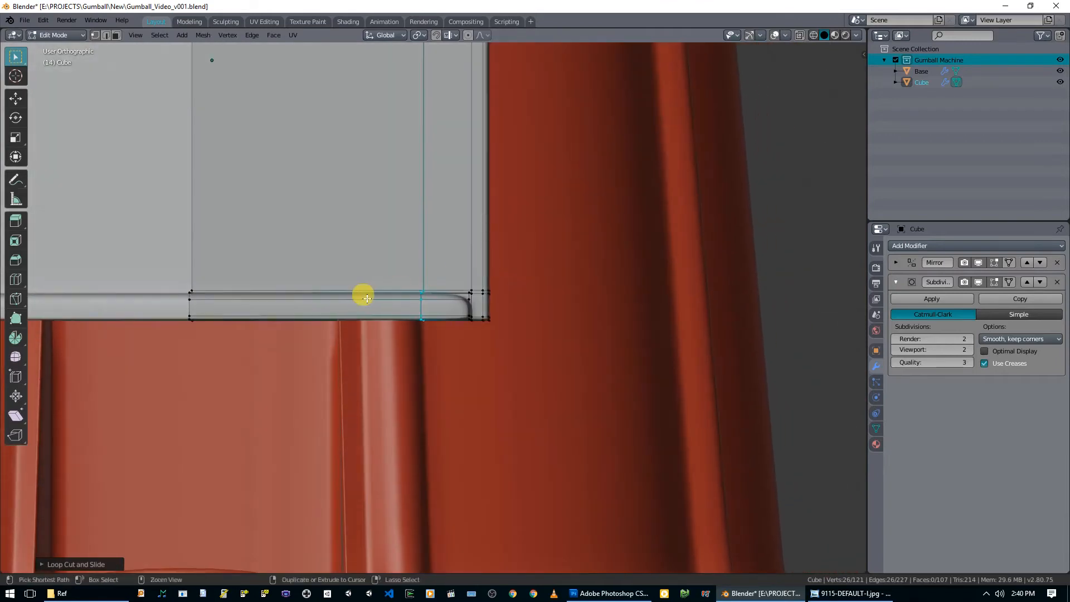
click(362, 298)
click(398, 312)
middle_drag(399, 312, 416, 299)
Slide the two new vertical edge loops along the lip to adjust their spacing.
alt+click(432, 328)
key(g)
key(g)
click(390, 302)
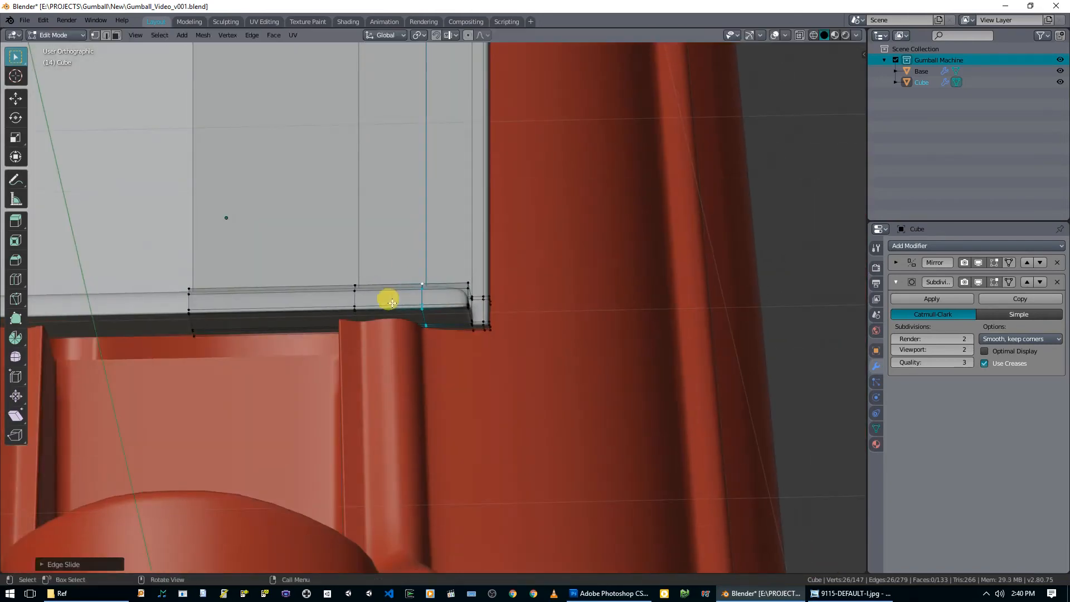
alt+click(355, 296)
key(g)
key(g)
click(355, 297)
middle_drag(355, 297, 349, 425)
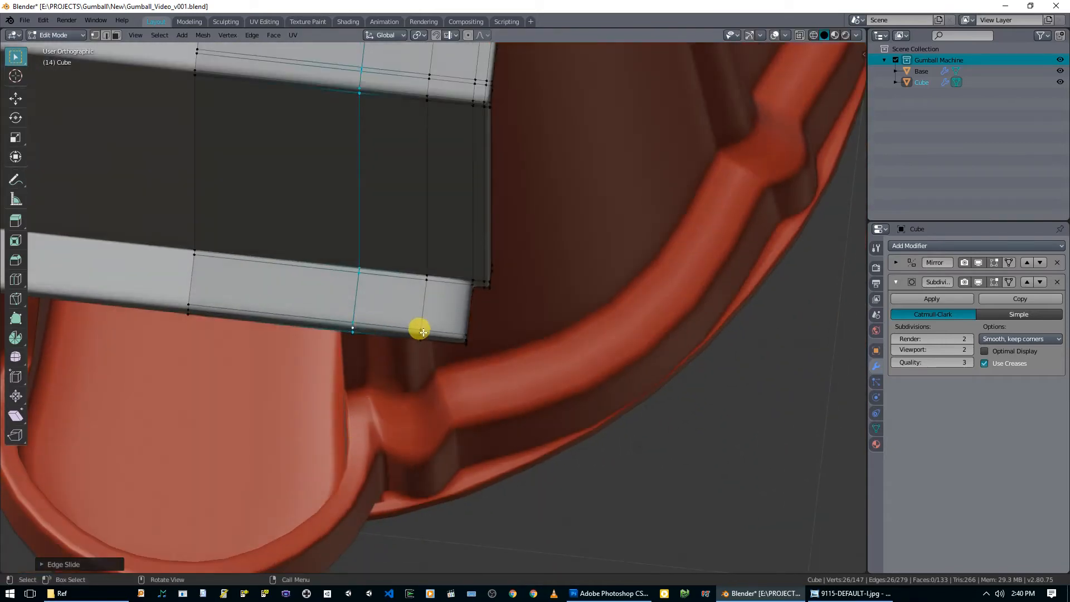
In top view with X-ray on, move the lip's front vertices on both new loops along Y toward the plate.
key(KP_7)
key(alt+z)
key(alt+a)
drag(322, 318, 447, 377)
scroll(447, 377, up, 3)
key(g)
key(y)
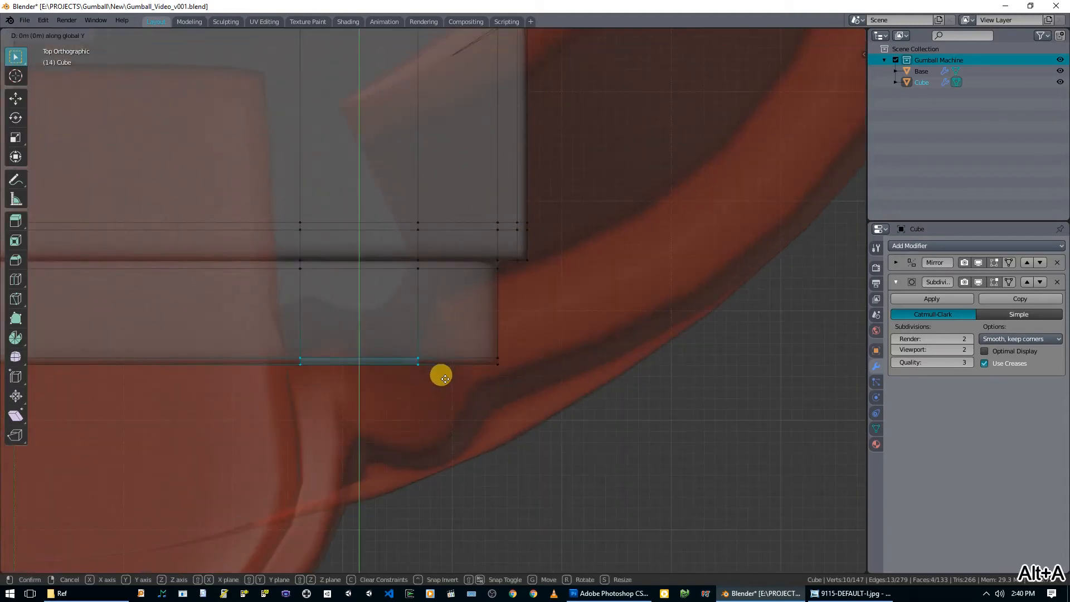
click(466, 311)
Move only the outer loop's front lip vertices slightly farther along Y toward the plate to continue the curve.
key(alt+a)
drag(407, 282, 432, 319)
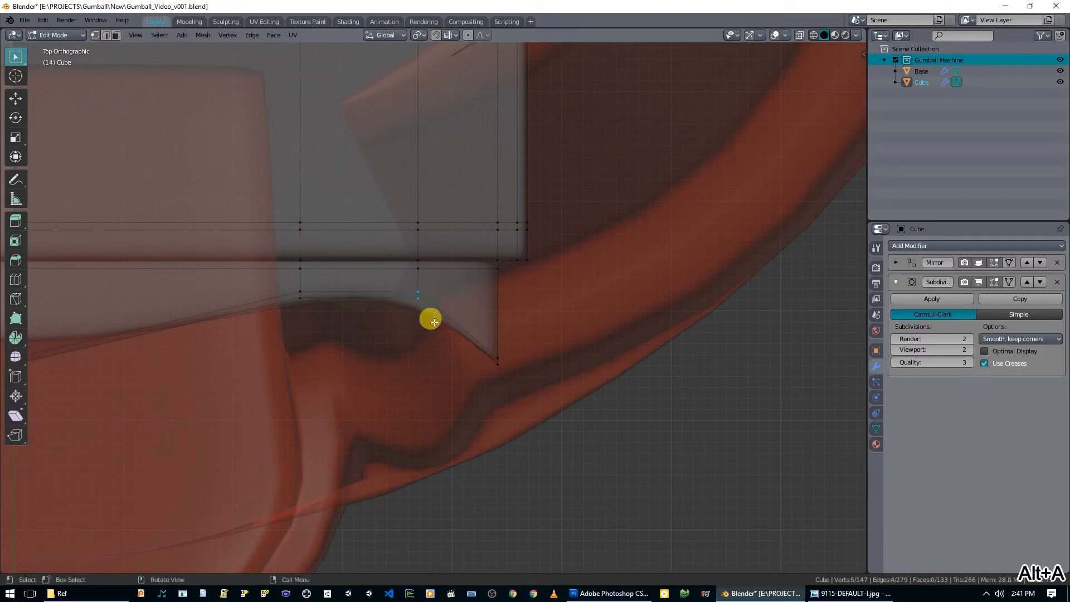
key(g)
key(y)
click(435, 306)
Move the front vertices at the lip's outer corner along Y toward the plate, in line with the tapering front edge.
key(alt+a)
drag(482, 340, 515, 392)
key(g)
key(y)
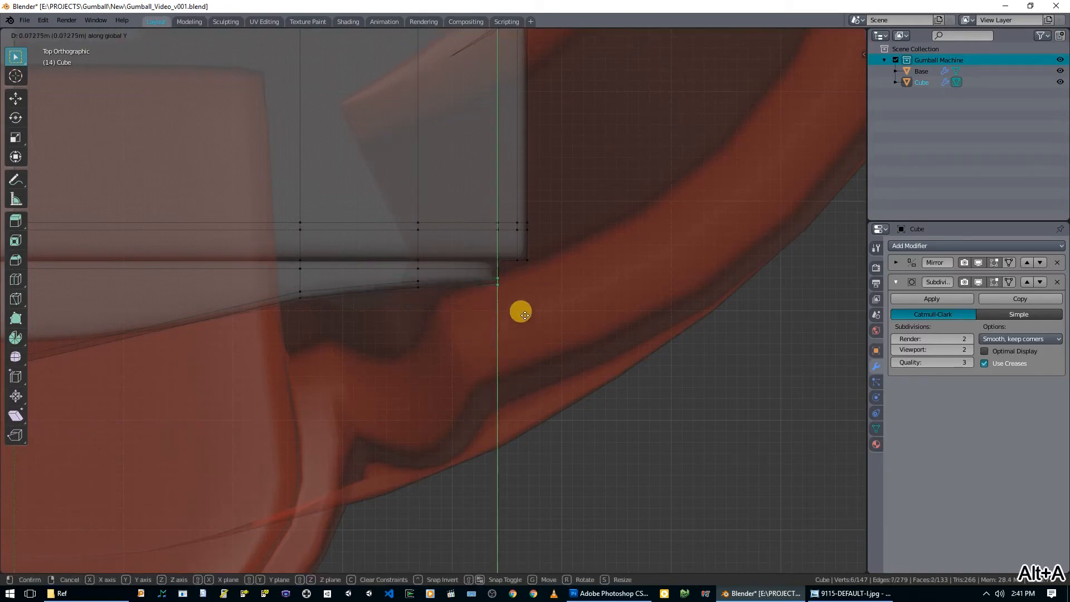
Move the outer end vertices of the plate's front lip forward along Y and inward along X.
click(523, 319)
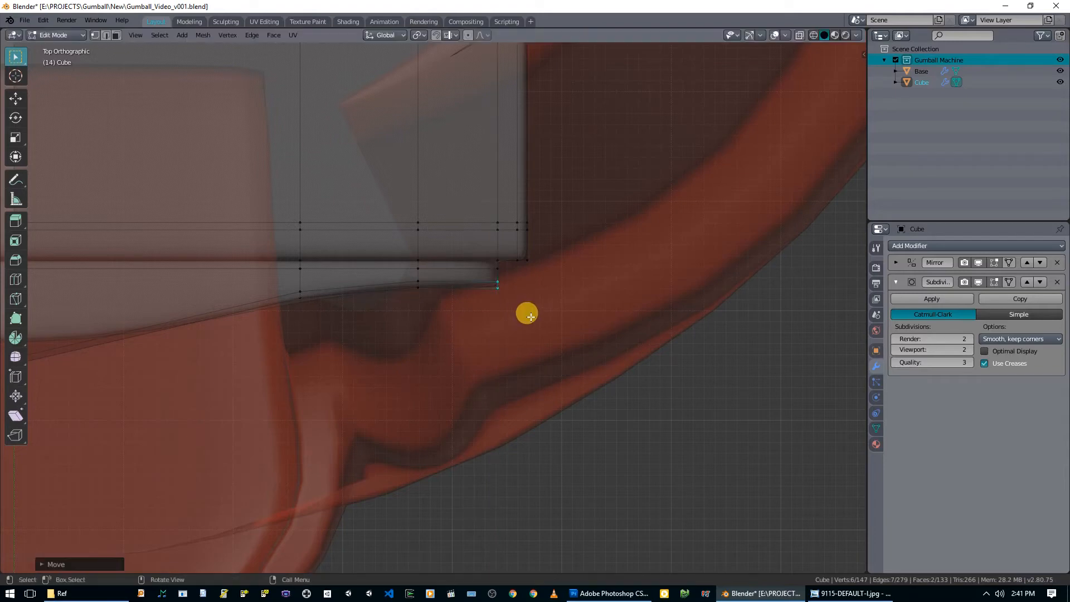
key(g)
key(x)
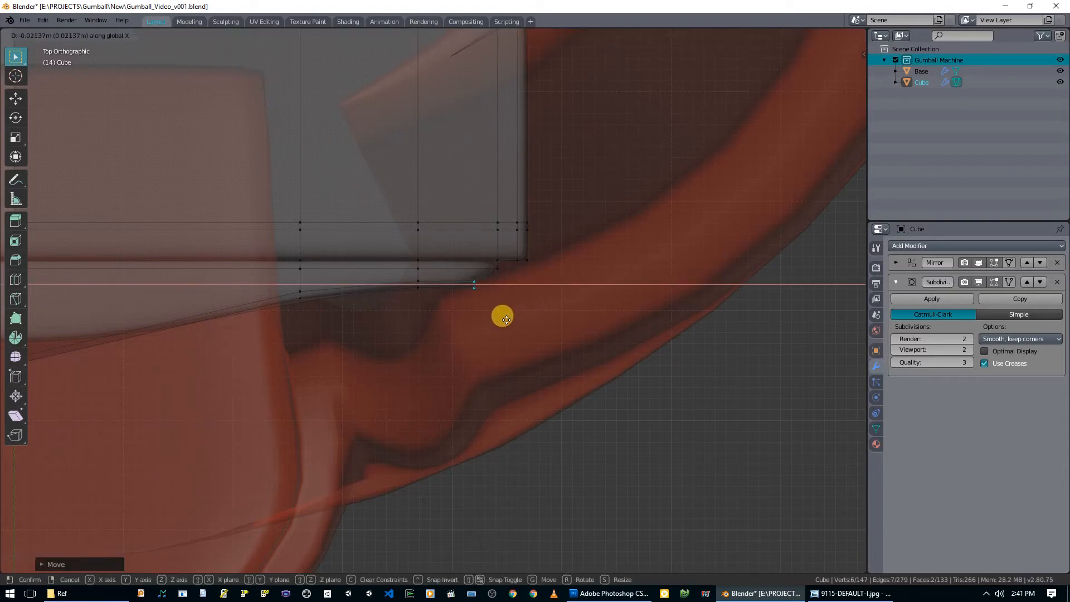
click(489, 324)
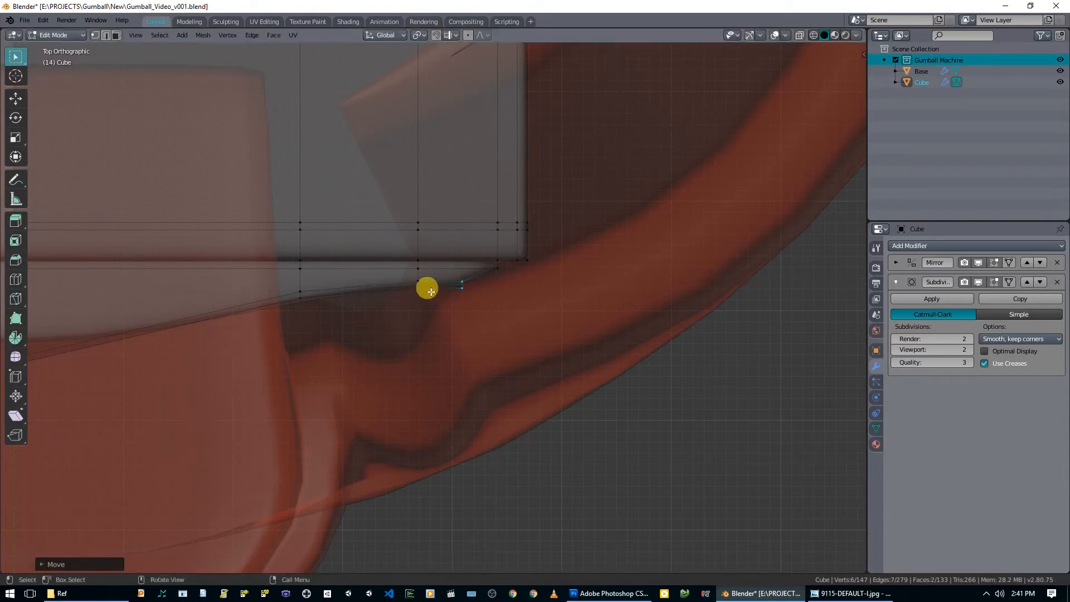
Move the front vertices beside the lip's outer end slightly back along Y, and the end vertices forward along Y.
click(415, 285)
key(g)
key(y)
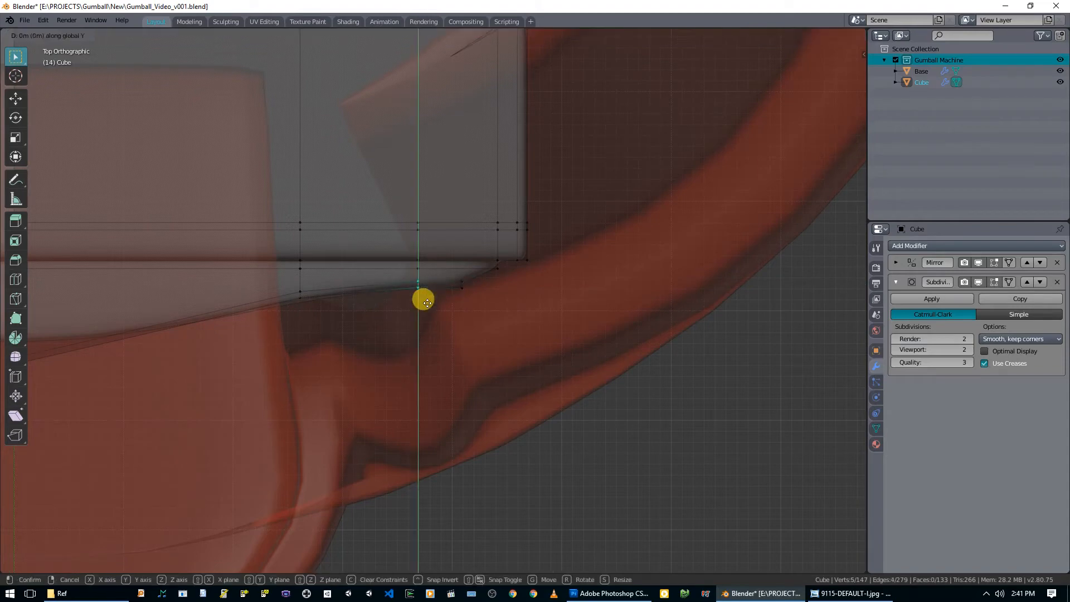
click(423, 293)
drag(447, 272, 470, 301)
key(g)
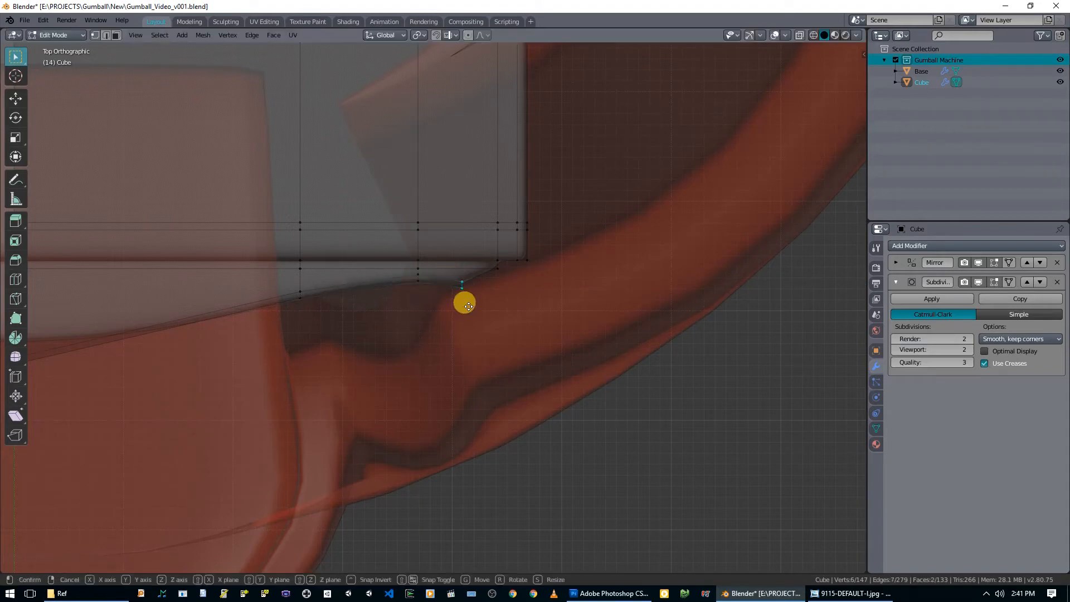
key(y)
click(468, 317)
Add a centred loop cut inward of the lip's outer section and move its front vertices forward about 0.04 m along Y.
shift+middle_drag(363, 313, 490, 318)
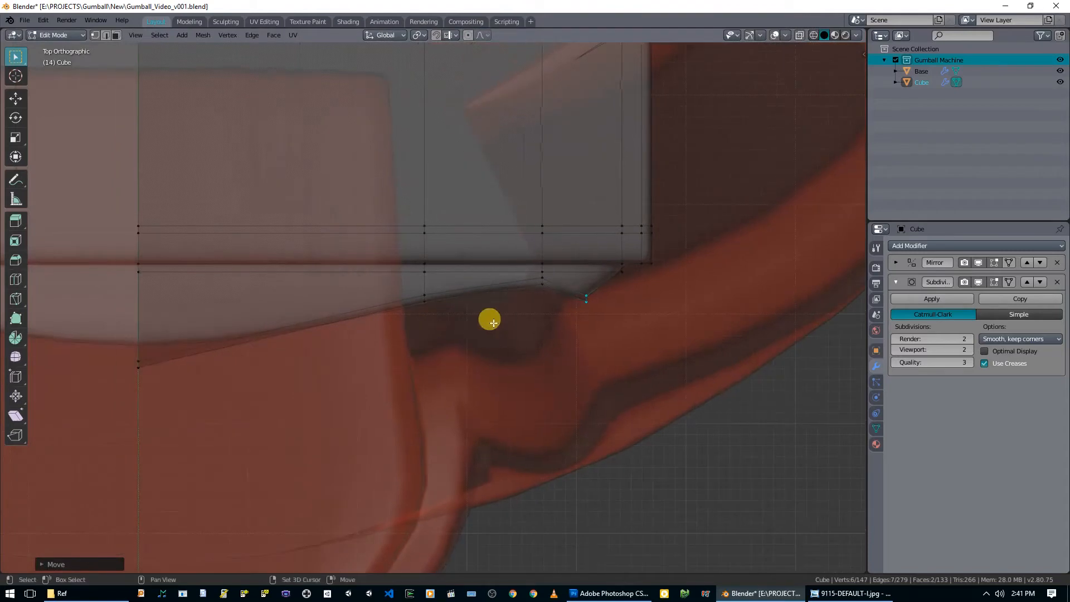
key(ctrl+r)
click(483, 291)
click(485, 293)
key(alt+a)
drag(471, 278, 493, 312)
key(g)
key(y)
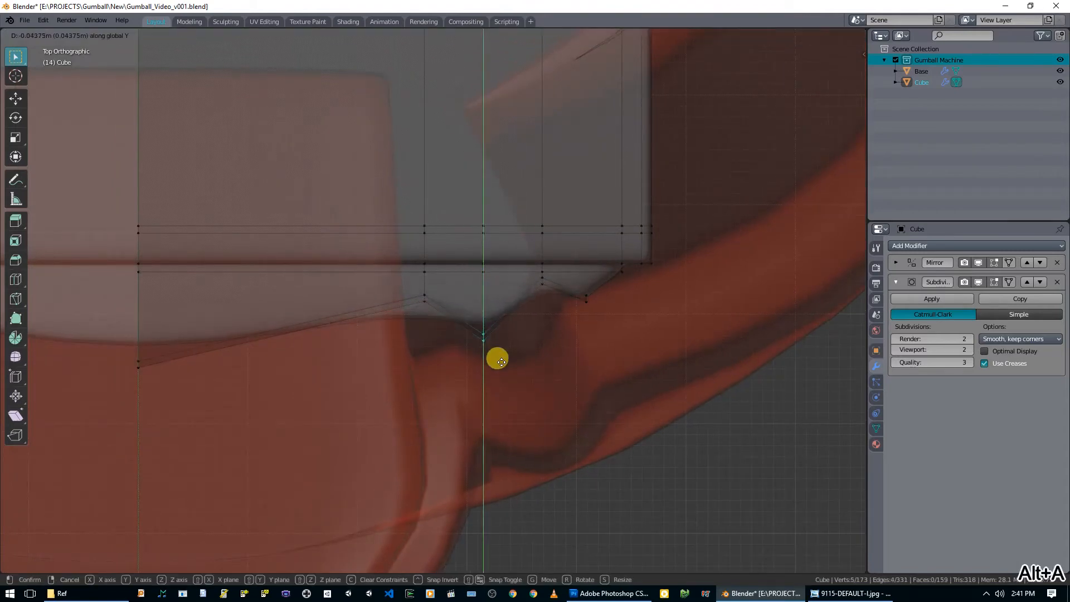
click(497, 356)
Add a loop cut across the wide centre section and slide it outward, close to the neighbouring vertical loop.
key(ctrl+r)
click(350, 311)
click(454, 291)
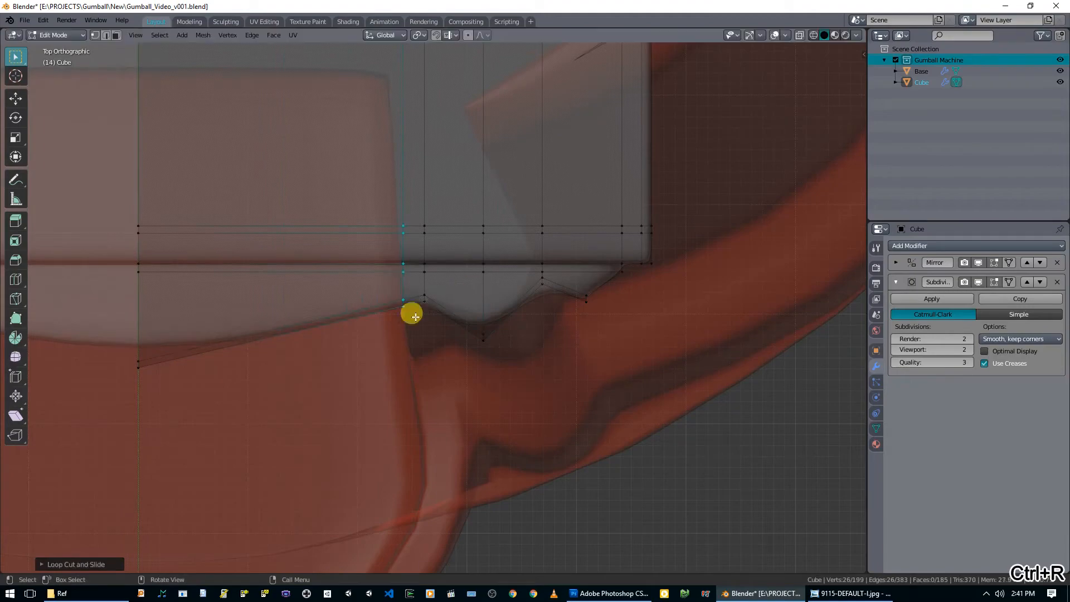
Examine the wavy lip from several angles in Object Mode and Edit Mode with X-ray off.
scroll(429, 330, down, 4)
key(alt+z)
middle_drag(464, 368, 449, 268)
key(Tab)
middle_drag(518, 306, 477, 263)
key(Tab)
middle_drag(573, 263, 475, 464)
middle_drag(431, 410, 479, 344)
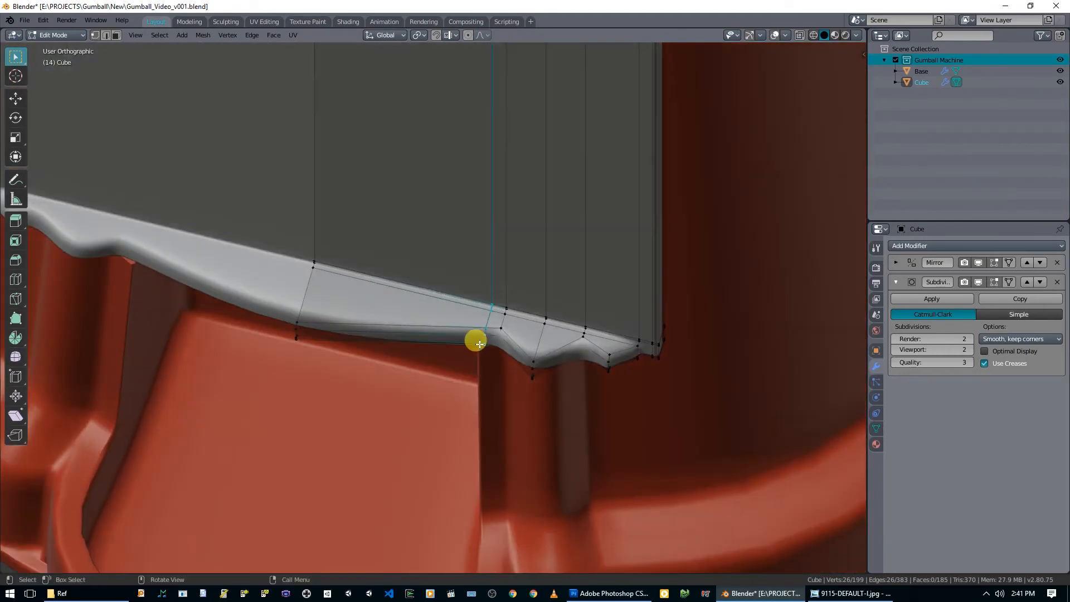
Move the front vertices of the loop bordering the centre section forward along Y in the top view.
key(KP_7)
scroll(478, 341, up, 5)
key(alt+a)
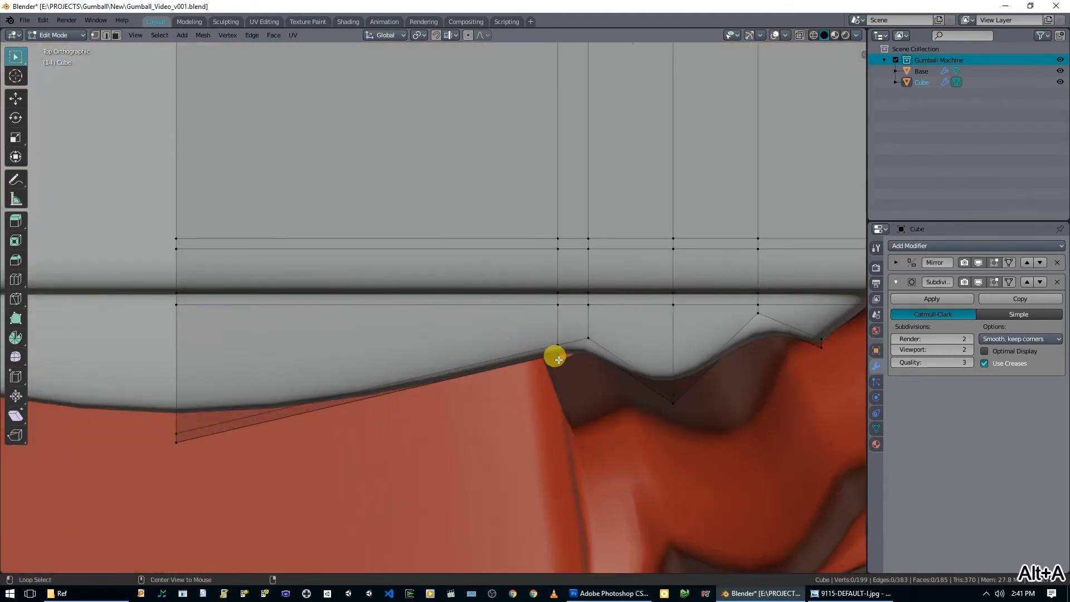
key(alt+z)
key(g)
key(y)
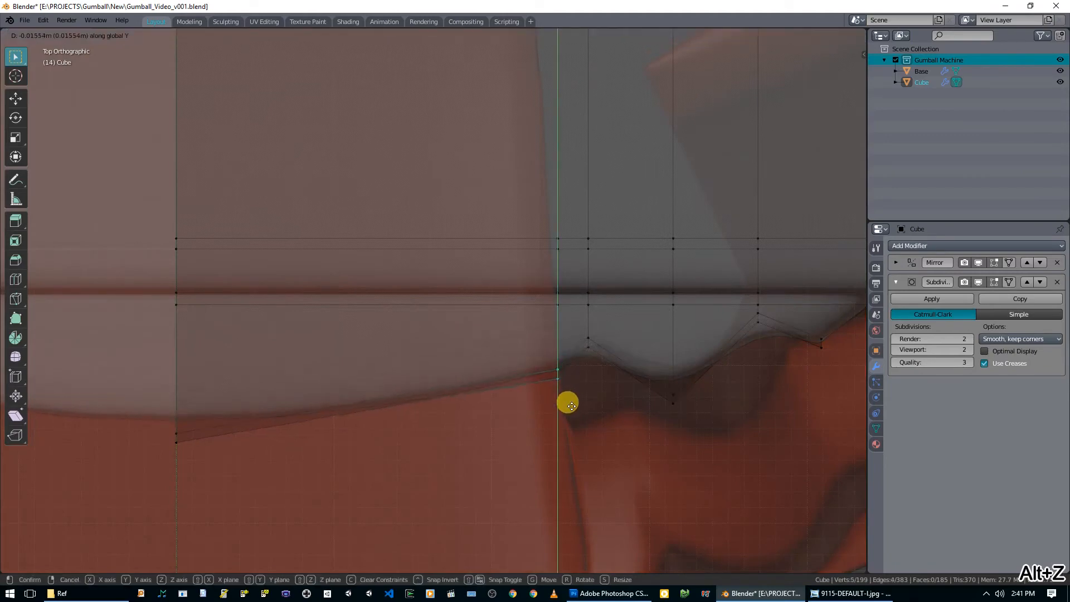
click(570, 406)
Fine-tune the same loop's front vertices along Y from below so the lip follows the red base.
scroll(565, 424, down, 4)
key(alt+z)
middle_drag(565, 427, 520, 233)
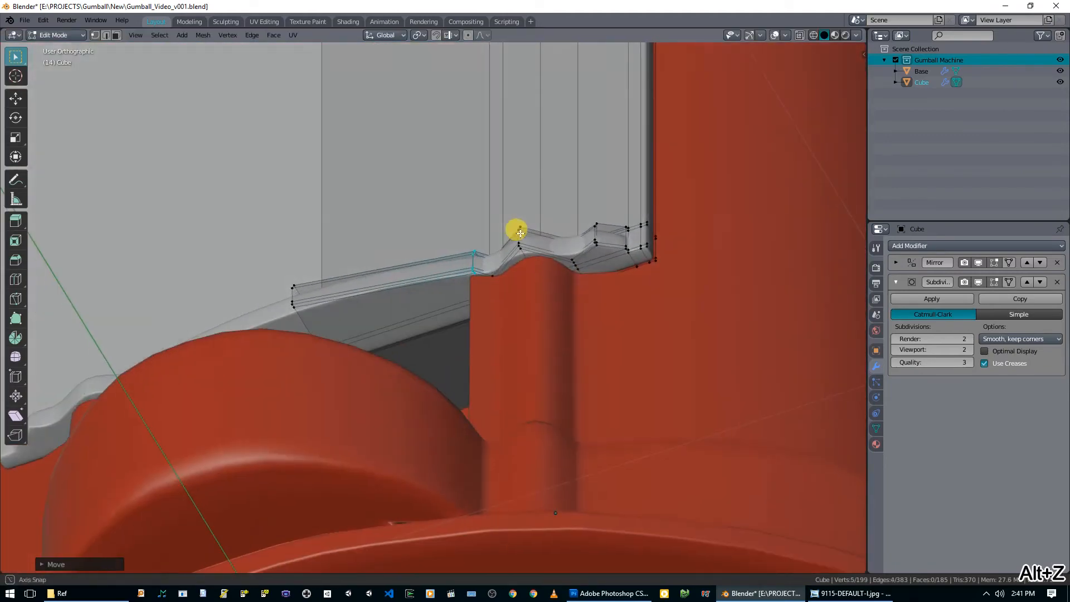
middle_drag(493, 282, 489, 273)
key(g)
key(y)
click(492, 273)
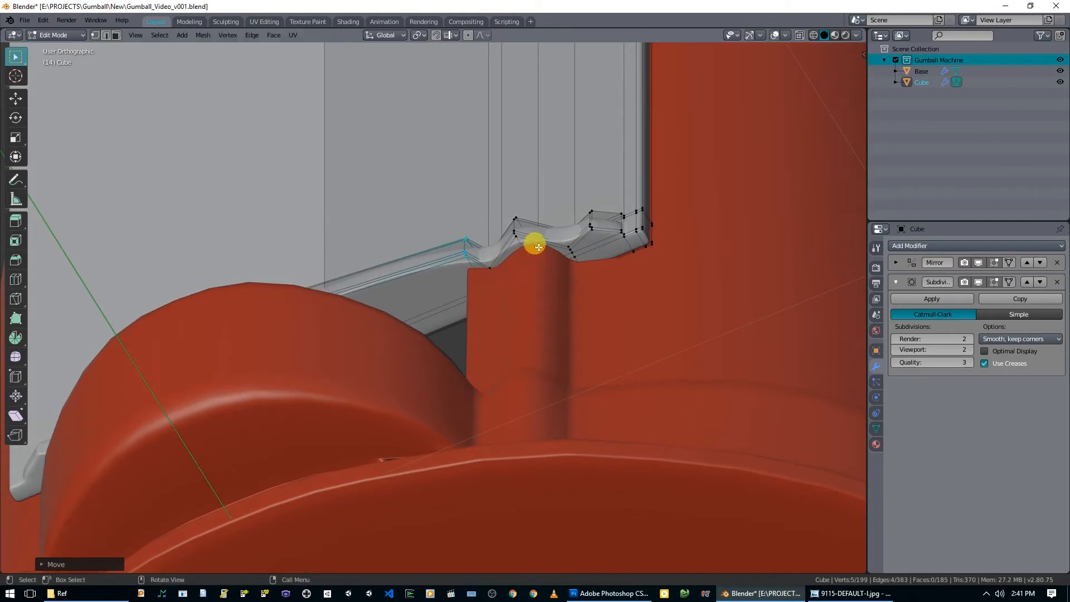
middle_drag(564, 240, 579, 306)
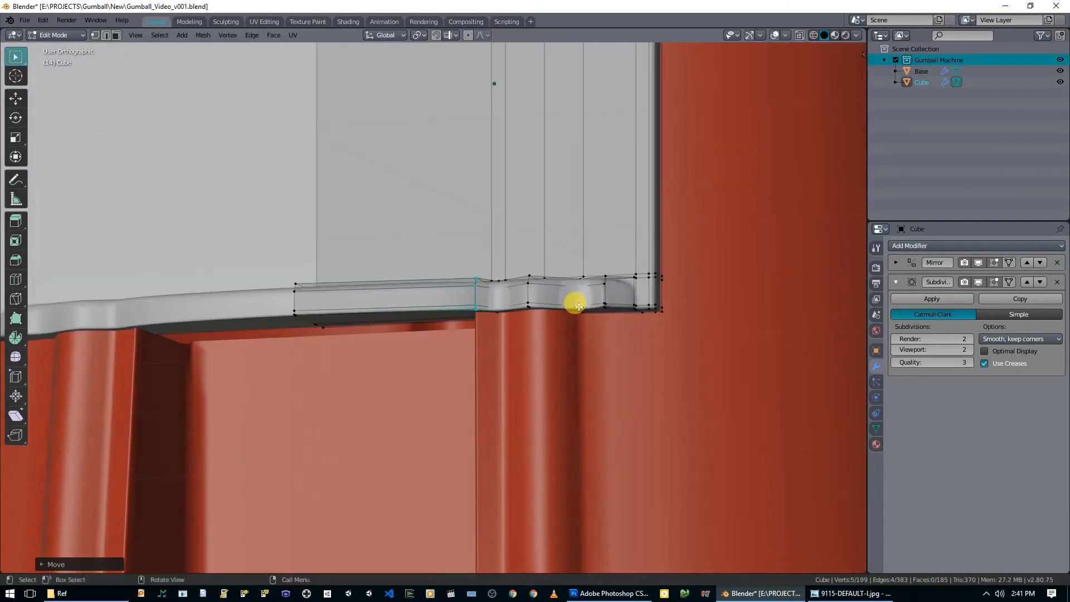
Move the front vertices of the dip nearest the lip's outer end forward along Y, and check the smoothed curve in Object Mode.
key(KP_7)
key(alt+a)
scroll(569, 309, up, 3)
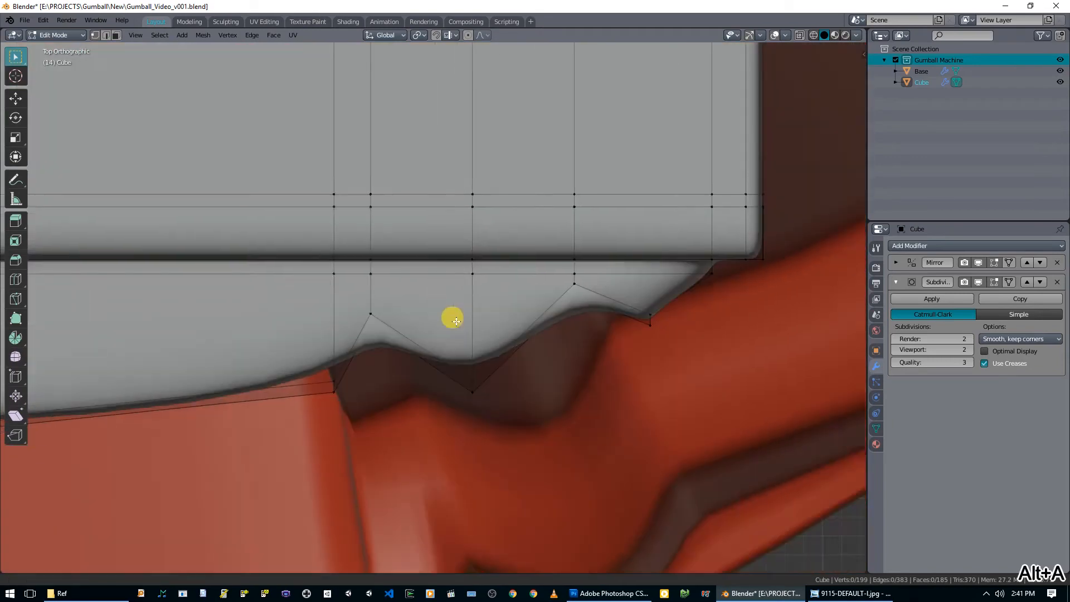
shift+middle_drag(456, 321, 385, 345)
scroll(385, 345, up, 2)
key(alt+z)
drag(537, 280, 566, 328)
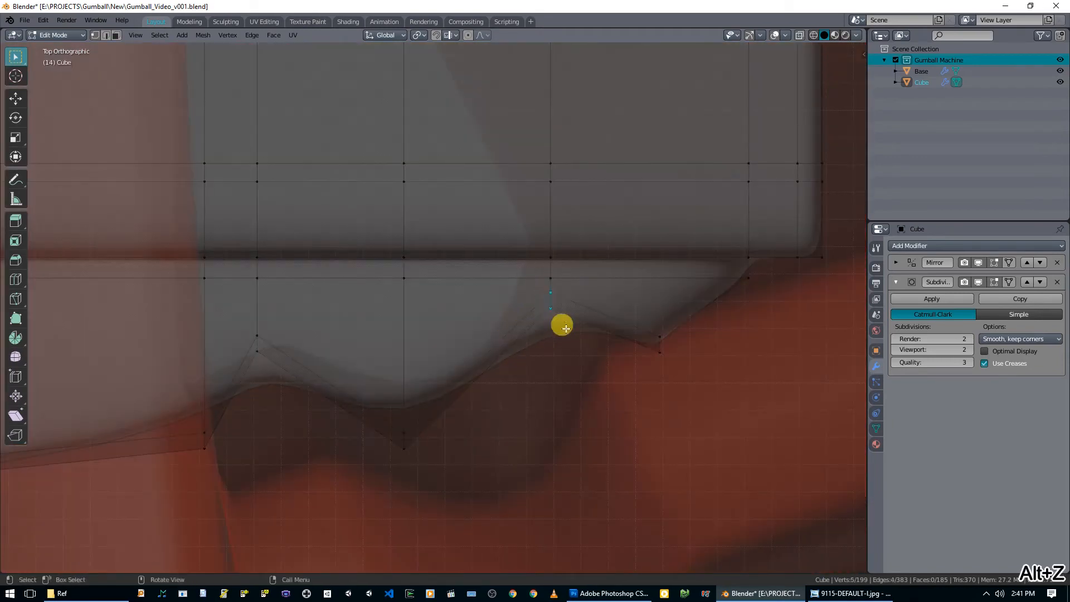
key(g)
key(y)
click(560, 343)
middle_drag(559, 344, 494, 202)
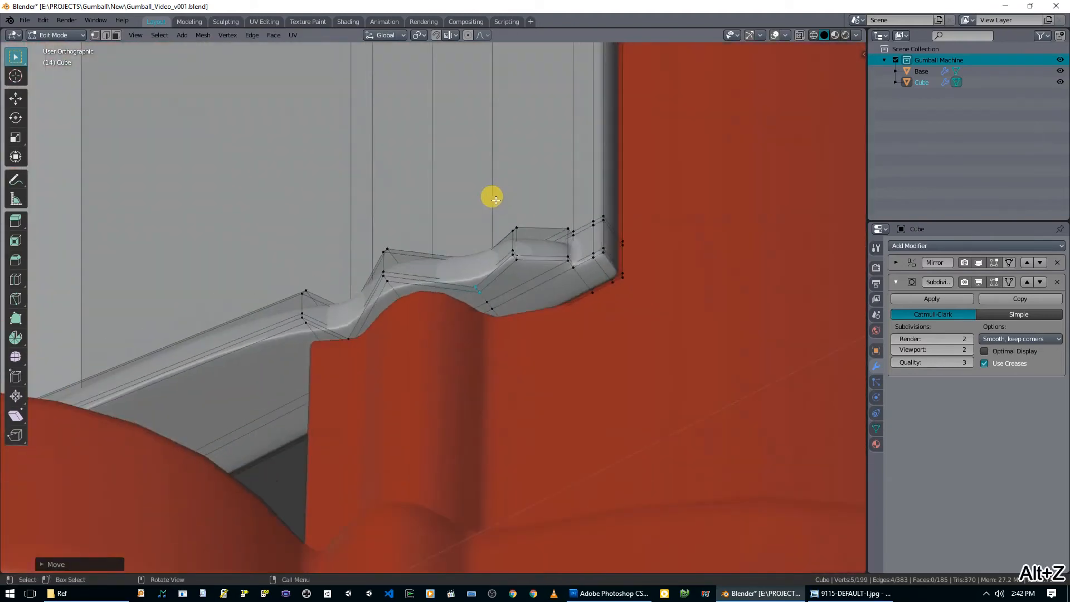
key(Tab)
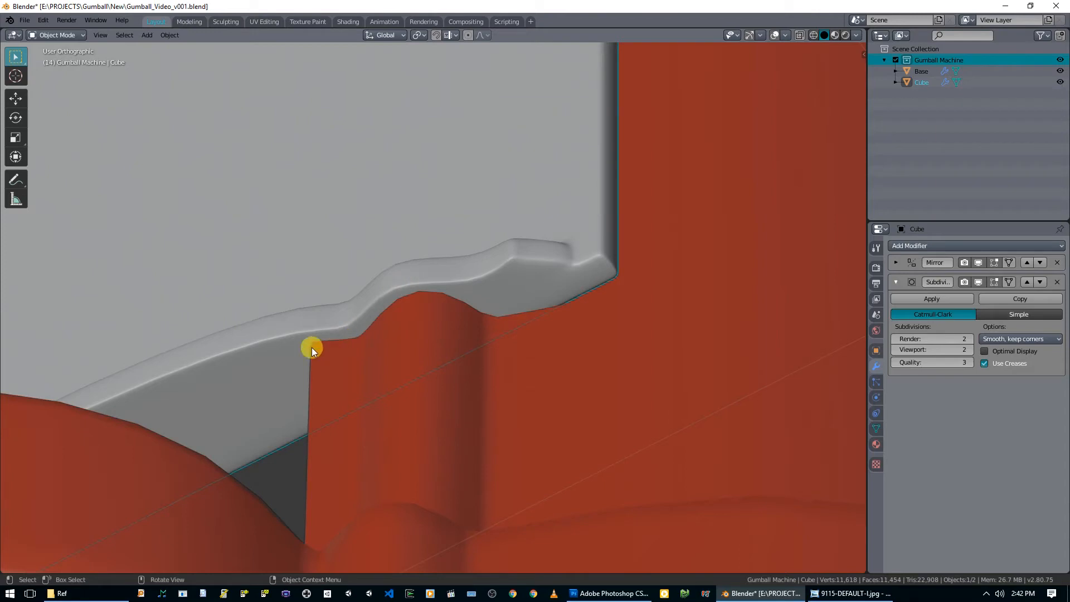
middle_drag(495, 299, 476, 320)
Try to reposition the lip's outer end vertices freely in the top view.
key(Tab)
scroll(518, 310, up, 1)
scroll(475, 320, up, 1)
drag(480, 299, 509, 366)
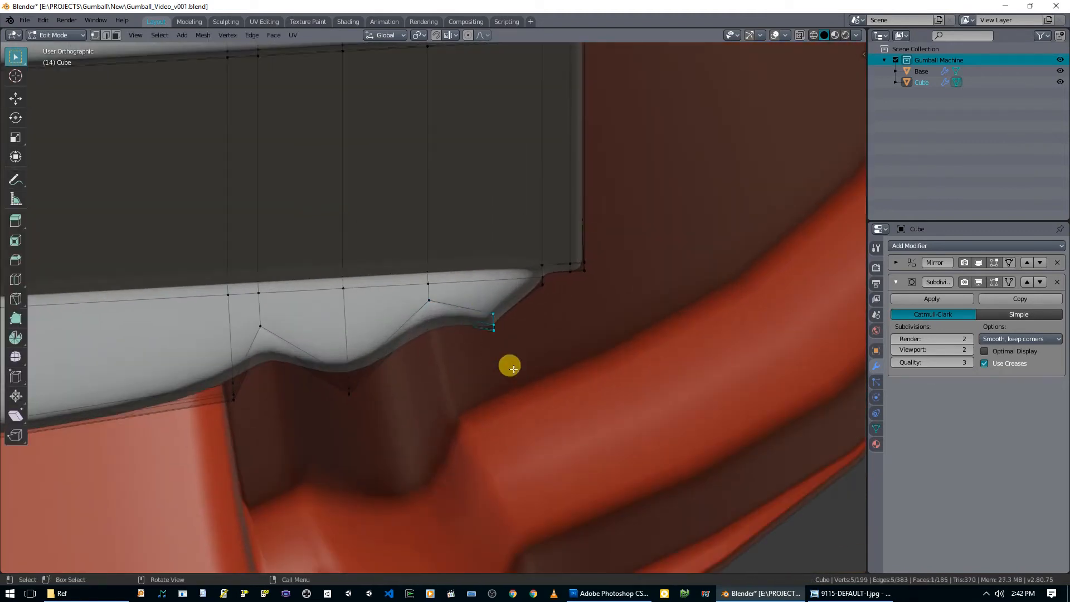
key(KP_7)
key(g)
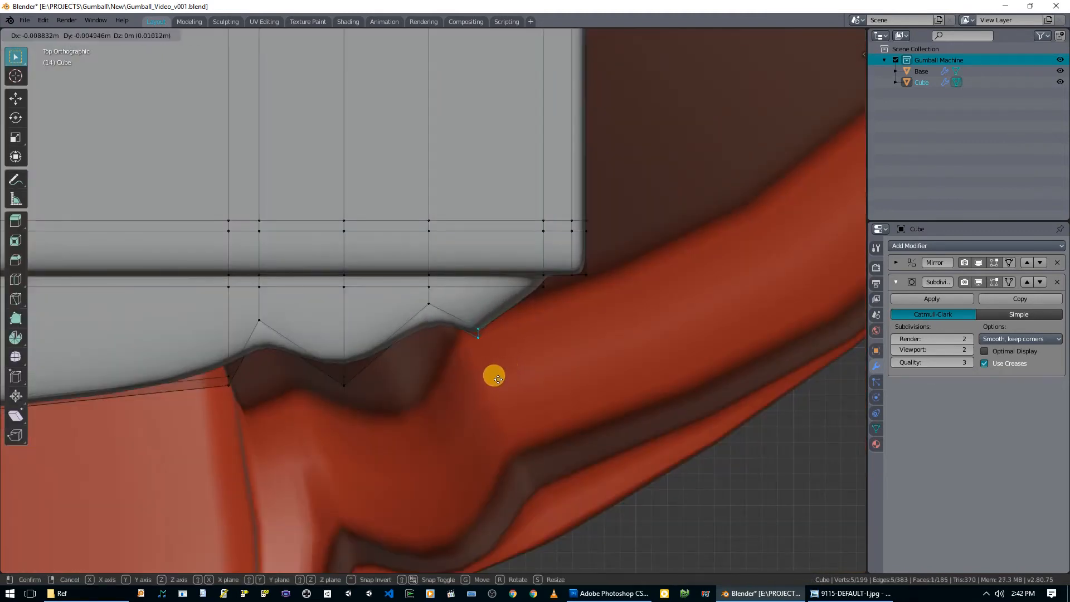
click(509, 366)
middle_drag(509, 366, 465, 300)
Try to slide the vertices at the lip's outer end along their edges toward the plate's side.
middle_drag(459, 345, 505, 314)
click(504, 314)
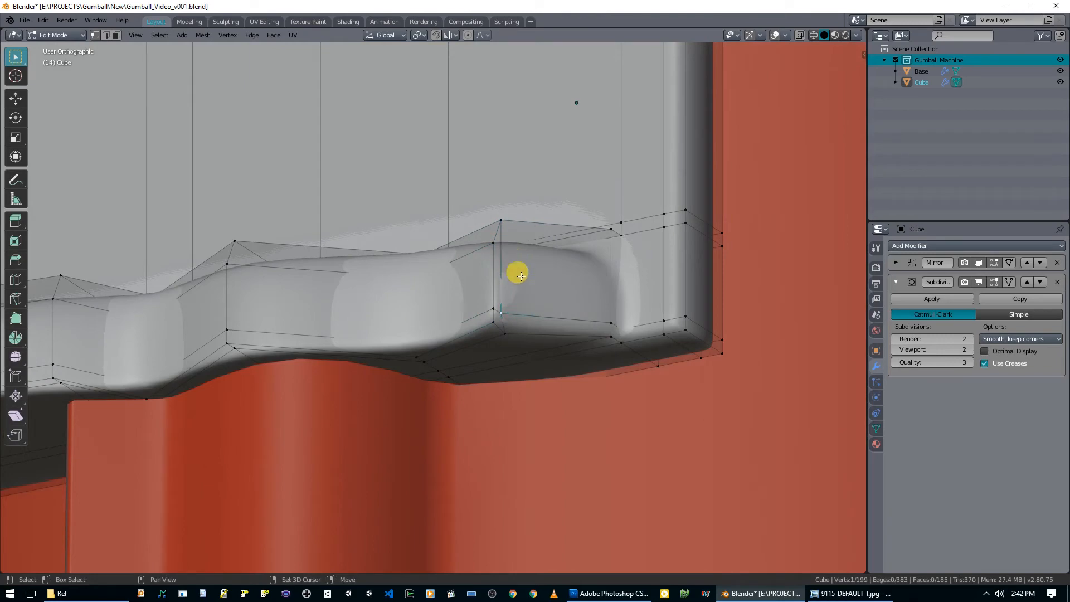
key(shift+v)
click(545, 316)
middle_drag(542, 308, 510, 379)
scroll(558, 367, down, 4)
shift+click(485, 310)
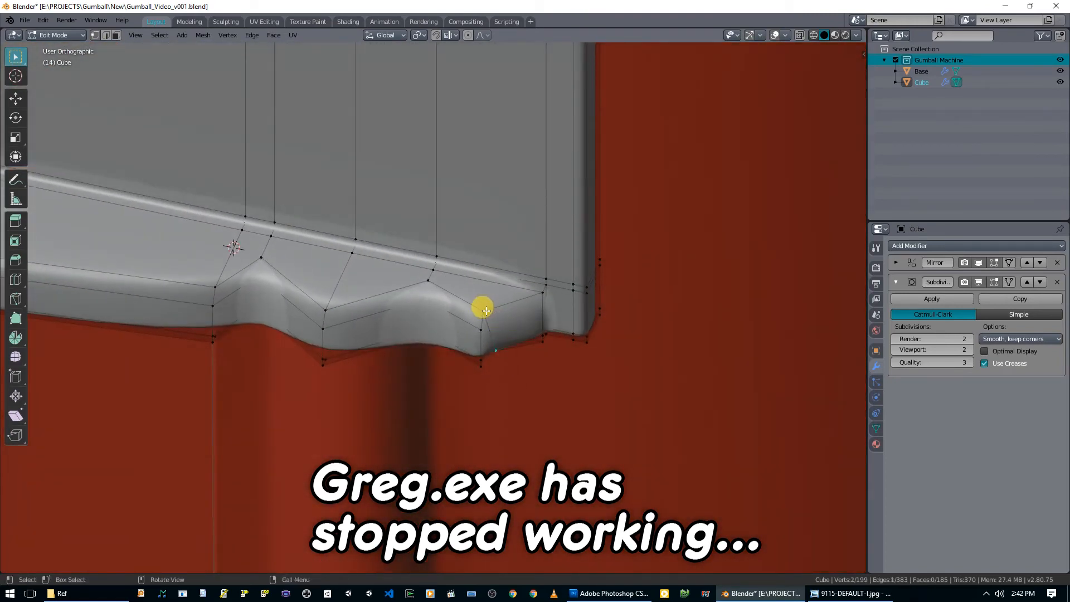
key(g)
key(g)
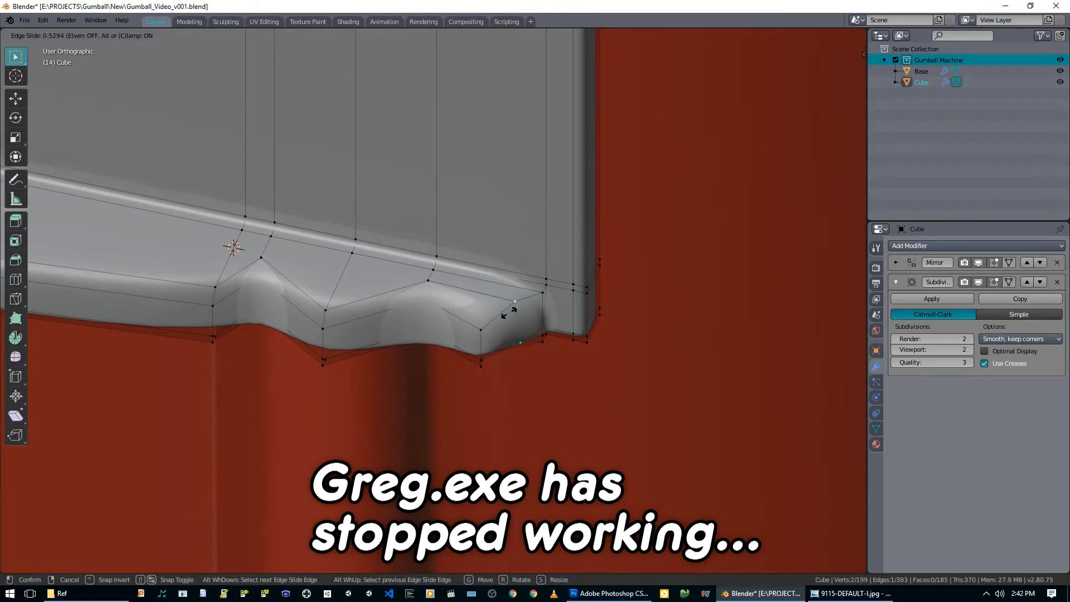
click(508, 312)
middle_drag(485, 320, 448, 226)
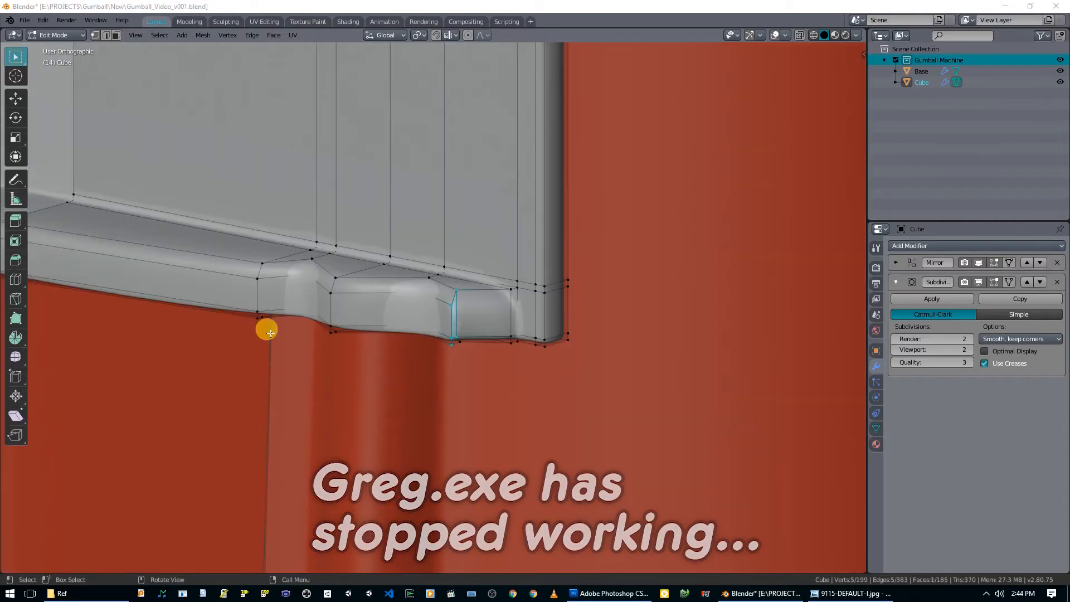
Try raising the lip's upper row of front vertices about 0.01 m along Z, and undo the move.
middle_drag(496, 316, 472, 335)
scroll(503, 244, up, 4)
key(ctrl+z)
shift+click(447, 303)
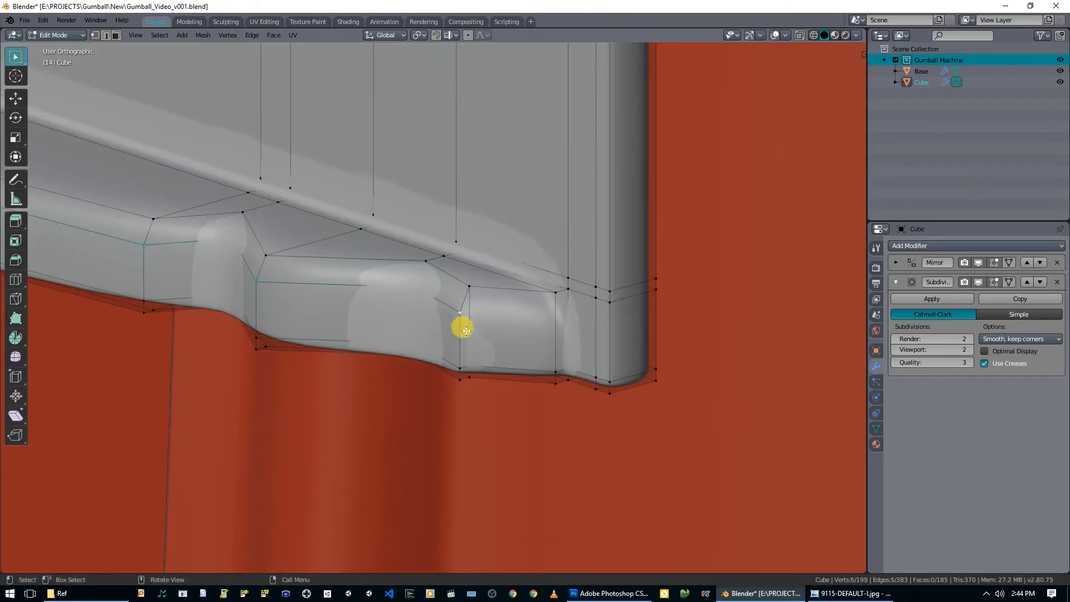
key(g)
key(z)
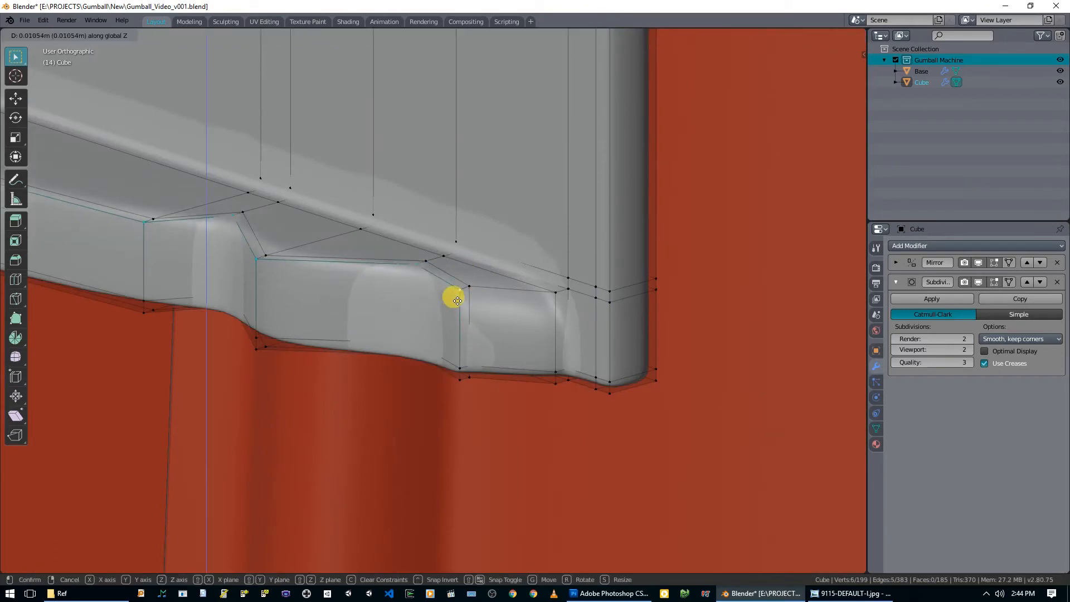
click(457, 302)
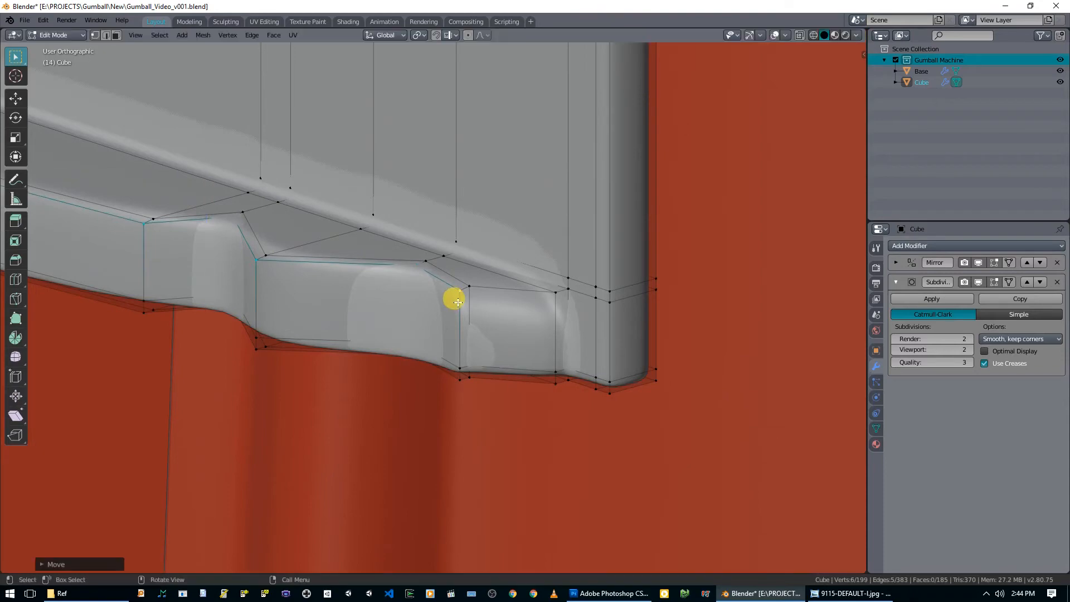
middle_drag(451, 299, 581, 369)
key(ctrl+z)
middle_drag(580, 303, 502, 226)
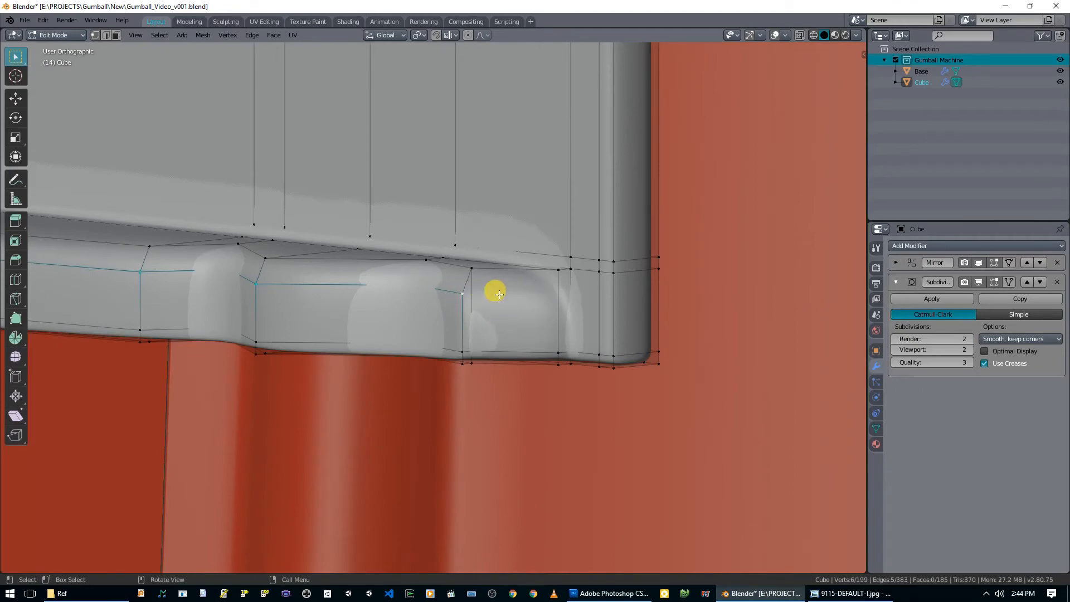
middle_drag(516, 294, 484, 302)
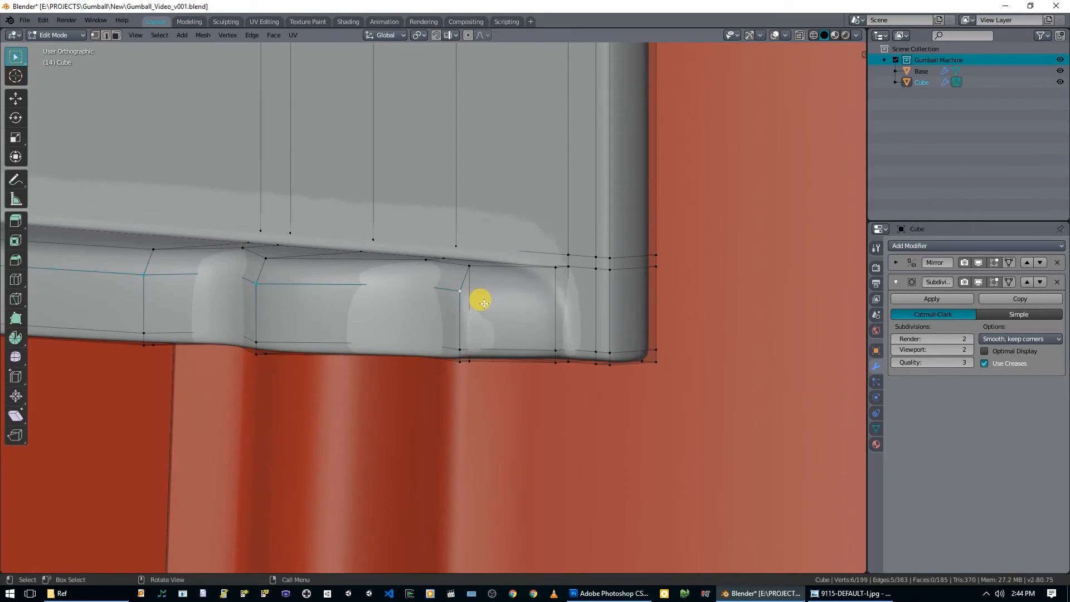
Rotate the vertices at the lip's outer end in the top view with X-ray on, and spread them apart along X.
key(KP_7)
key(alt+z)
key(alt+a)
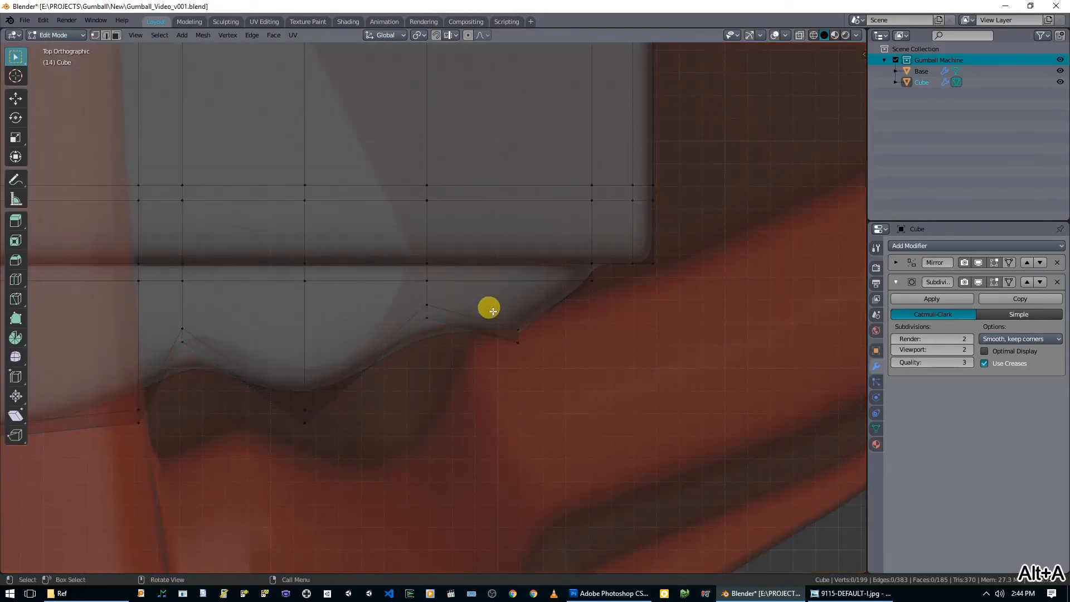
drag(490, 312, 532, 352)
key(r)
click(501, 417)
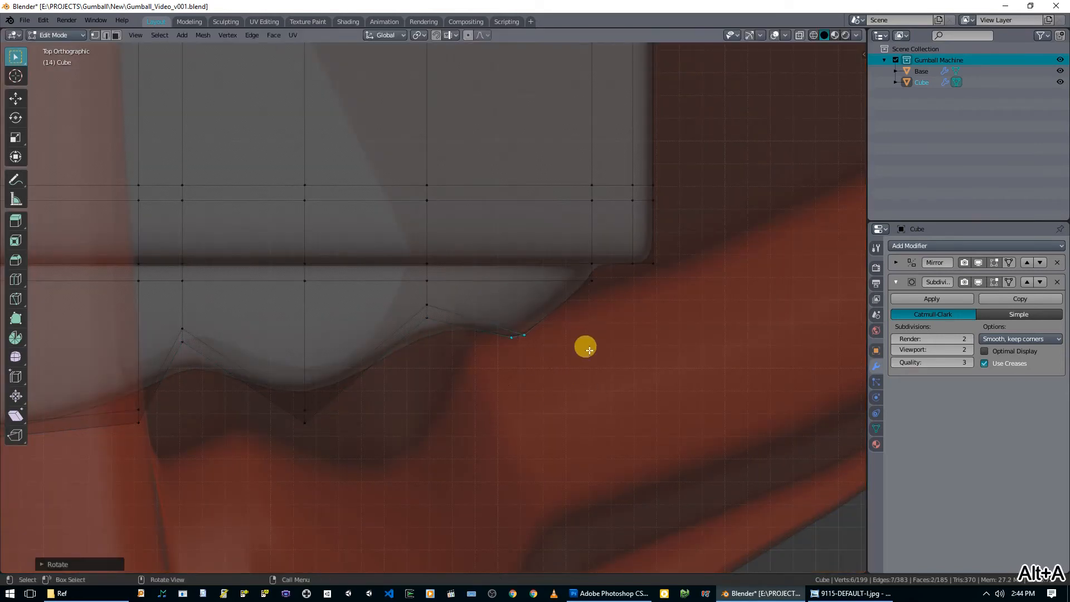
key(s)
key(x)
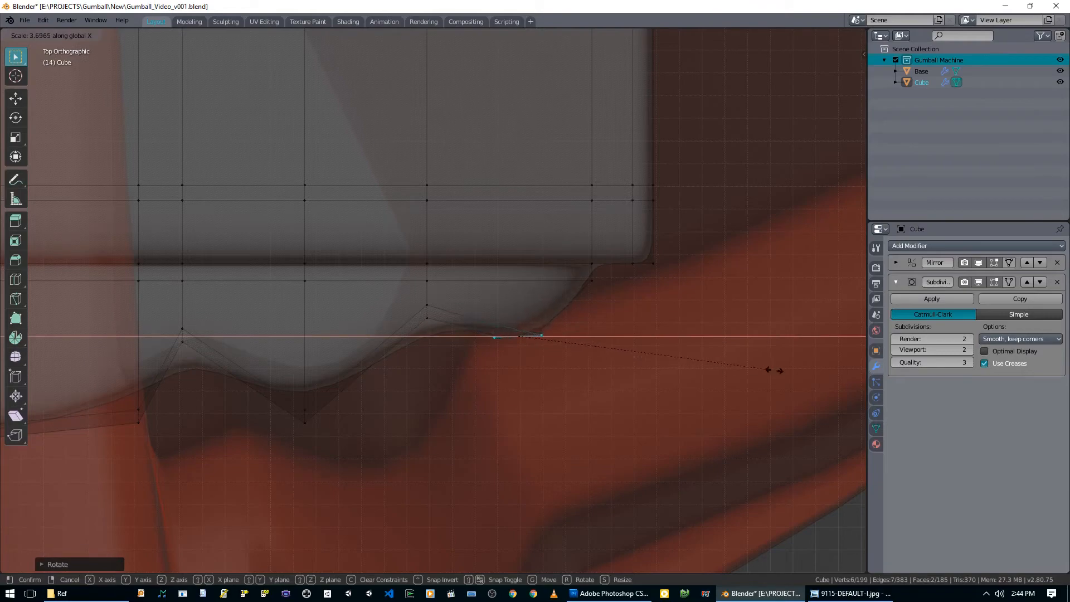
click(808, 376)
Lower the upper outer vertex of the widened end face along Z with X-ray off.
key(alt+z)
middle_drag(576, 366, 516, 273)
key(Tab)
key(Tab)
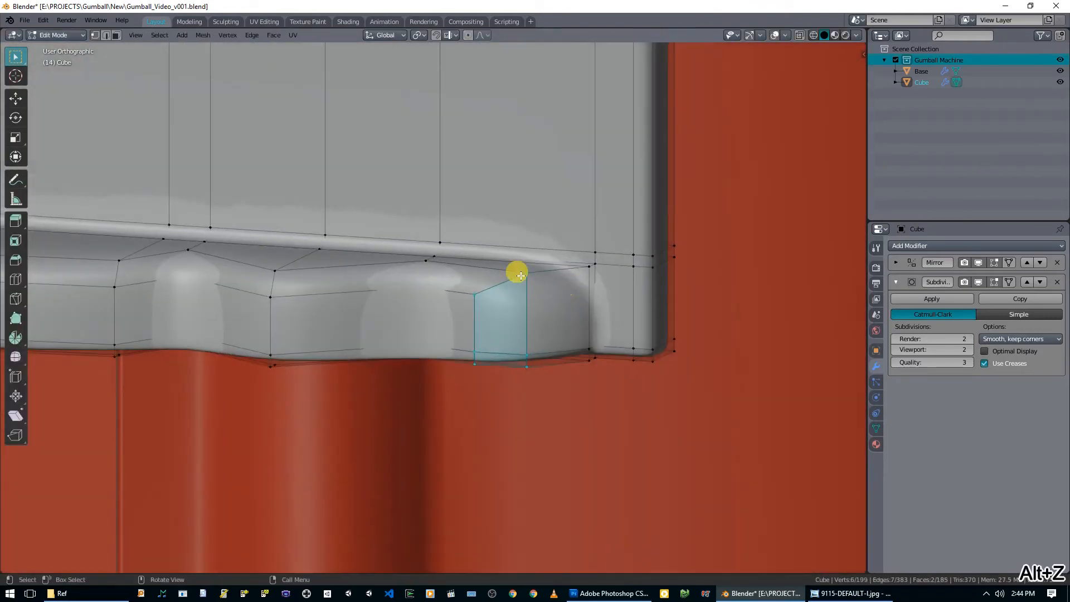
click(519, 273)
key(g)
key(z)
click(559, 303)
Examine the smoothed lip against the red base from the front, above and below.
key(Tab)
middle_drag(562, 303, 494, 270)
middle_drag(580, 303, 519, 407)
key(alt+z)
key(alt+z)
key(KP_7)
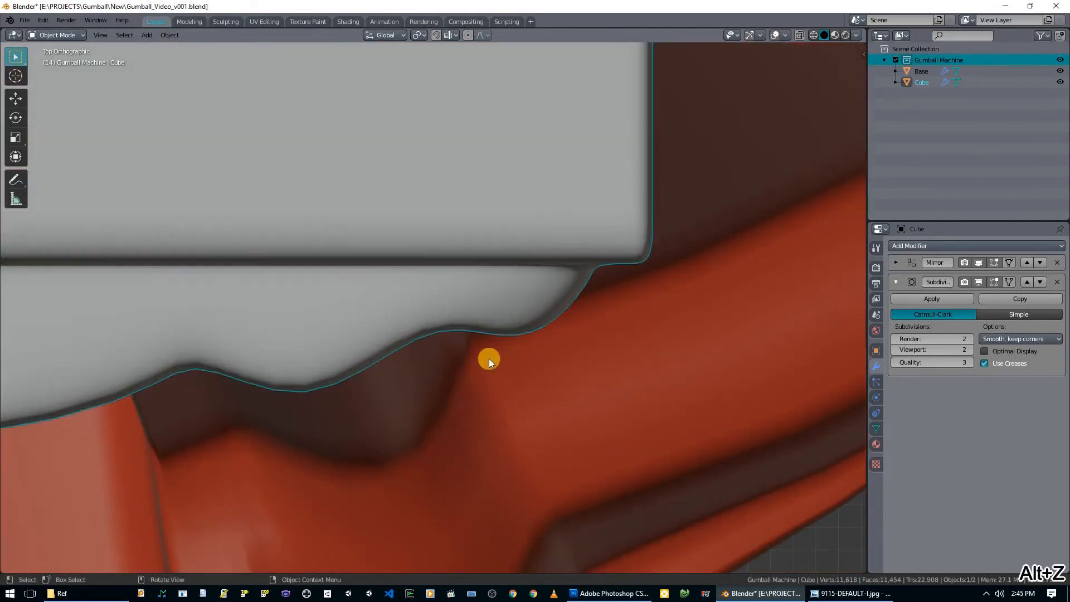
middle_drag(496, 308, 517, 216)
key(Tab)
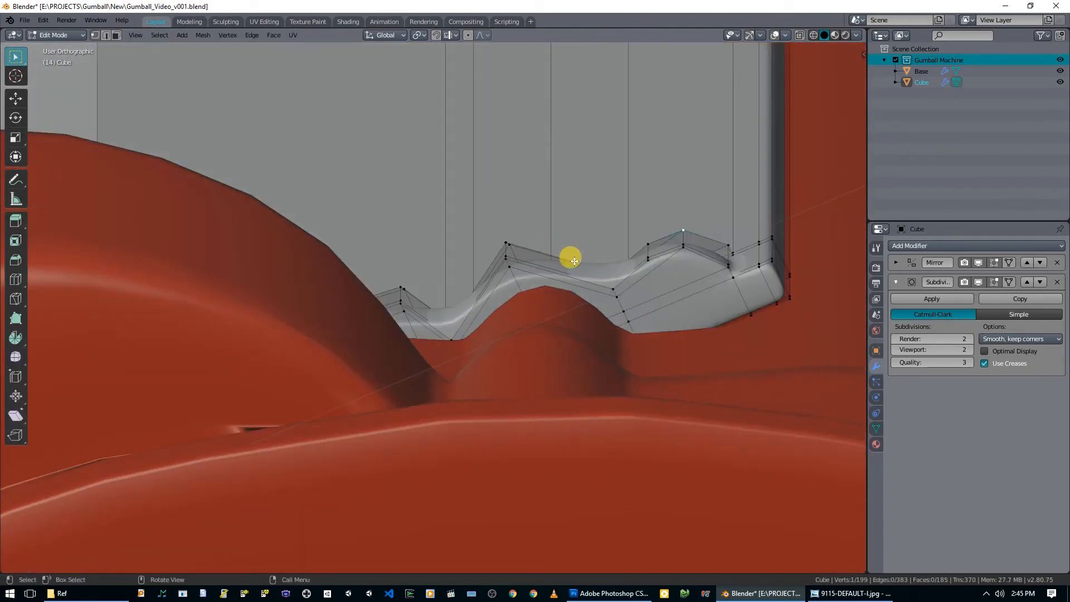
Shift the vertices at the lip's middle peak about 0.009 m in the horizontal plane with Z locked.
scroll(575, 261, up, 1)
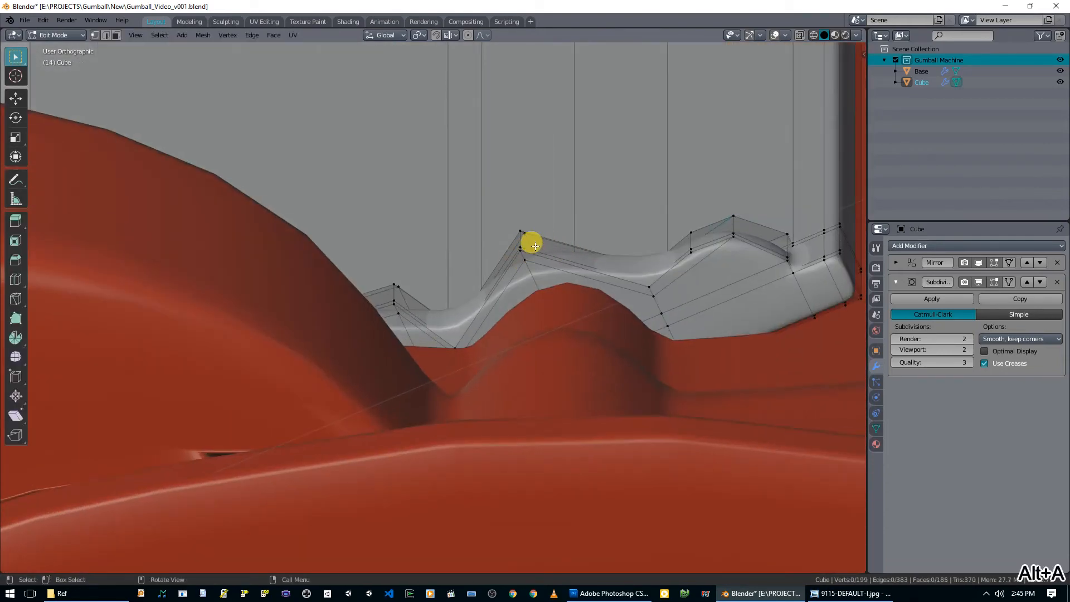
key(alt+z)
drag(494, 220, 556, 268)
key(alt+z)
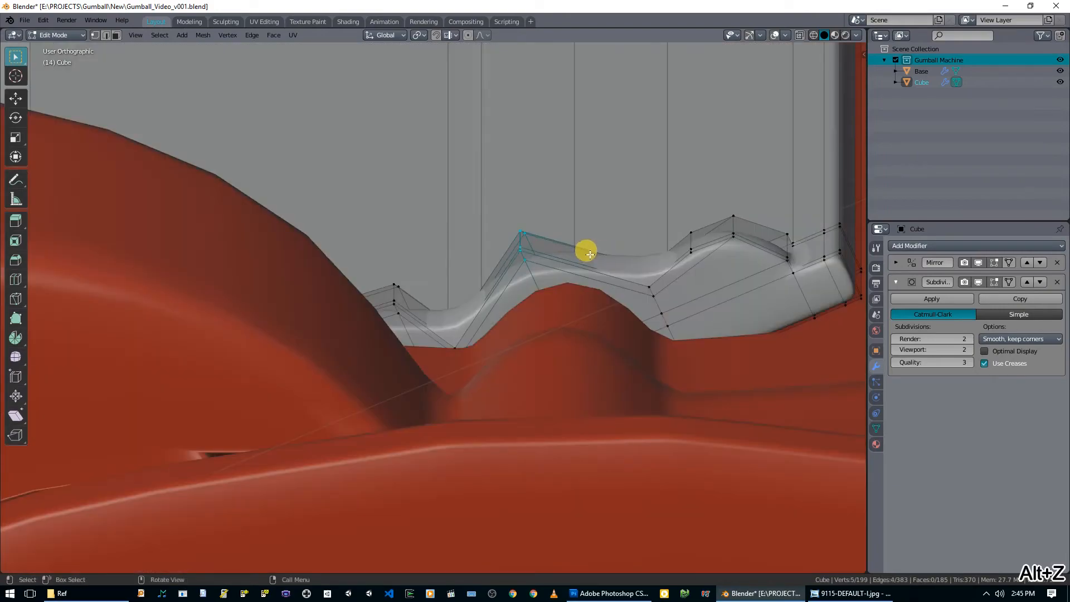
key(g)
key(shift+z)
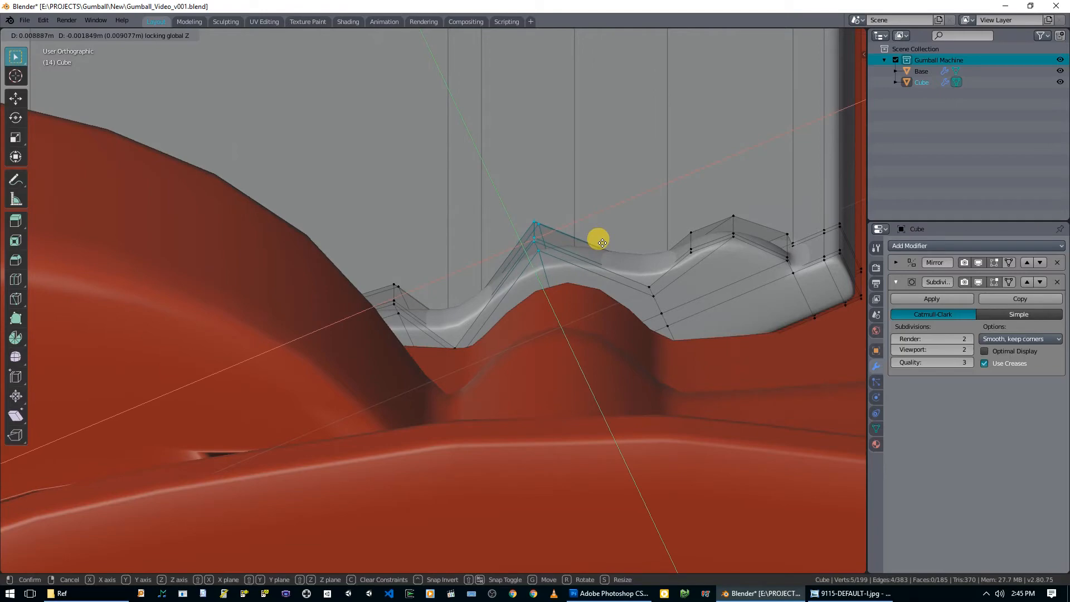
click(603, 243)
key(Tab)
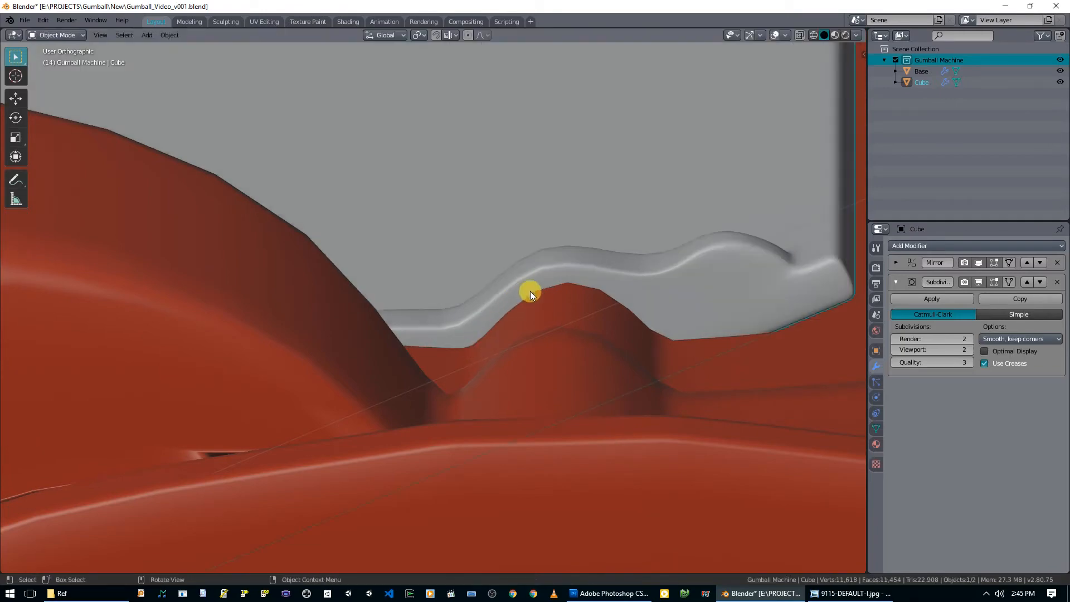
Add a centred vertical loop cut to the front plate, between its mirror centre line and the nearest existing loop, in the top view.
middle_drag(633, 305, 534, 306)
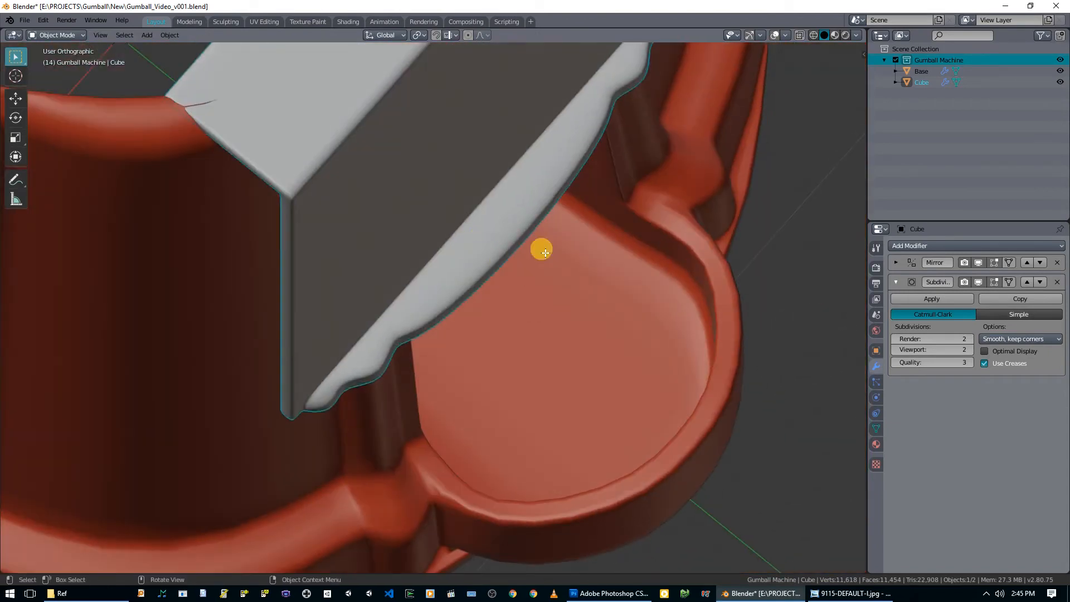
middle_drag(545, 253, 494, 258)
key(Tab)
key(alt+z)
key(alt+a)
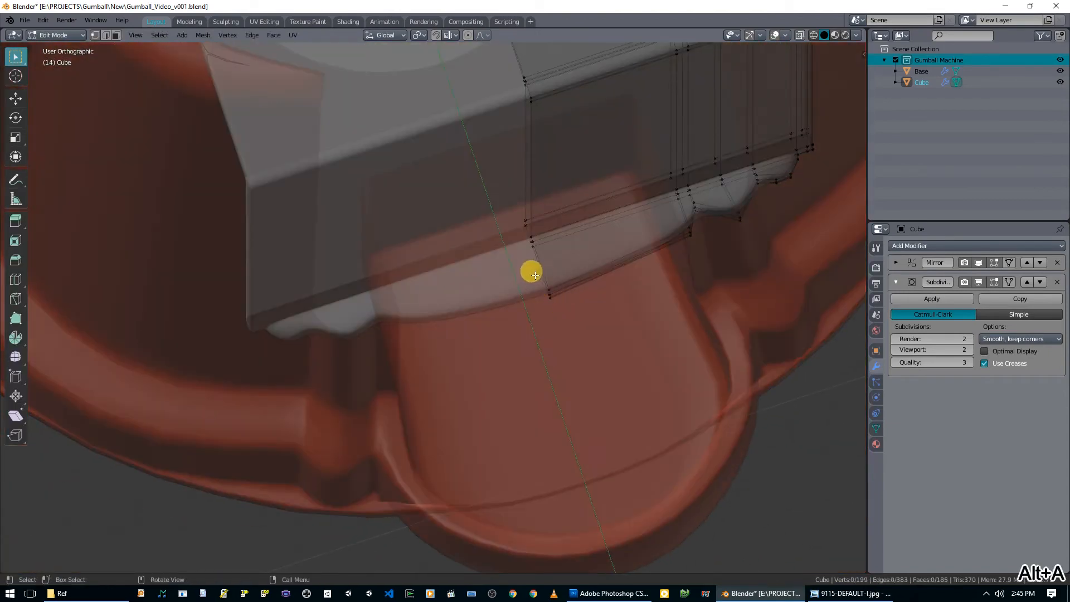
drag(535, 275, 575, 328)
key(KP_7)
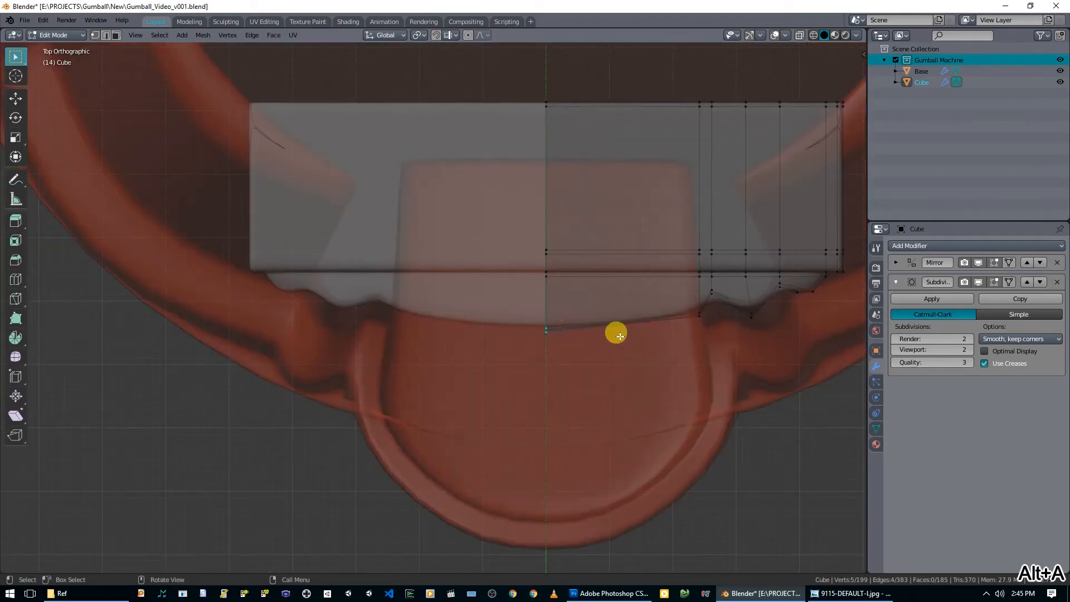
key(ctrl+r)
click(614, 309)
right_click(616, 340)
key(alt+a)
Move the lip's front vertices at the centre line and the added loop about 0.03 m forward along Y.
drag(523, 307, 642, 366)
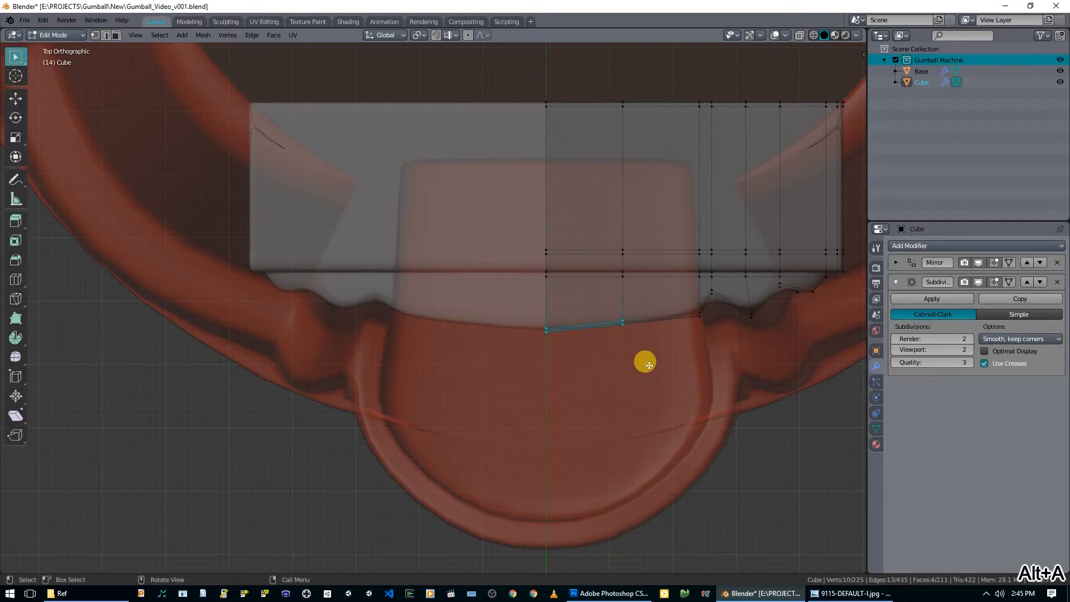
key(g)
key(y)
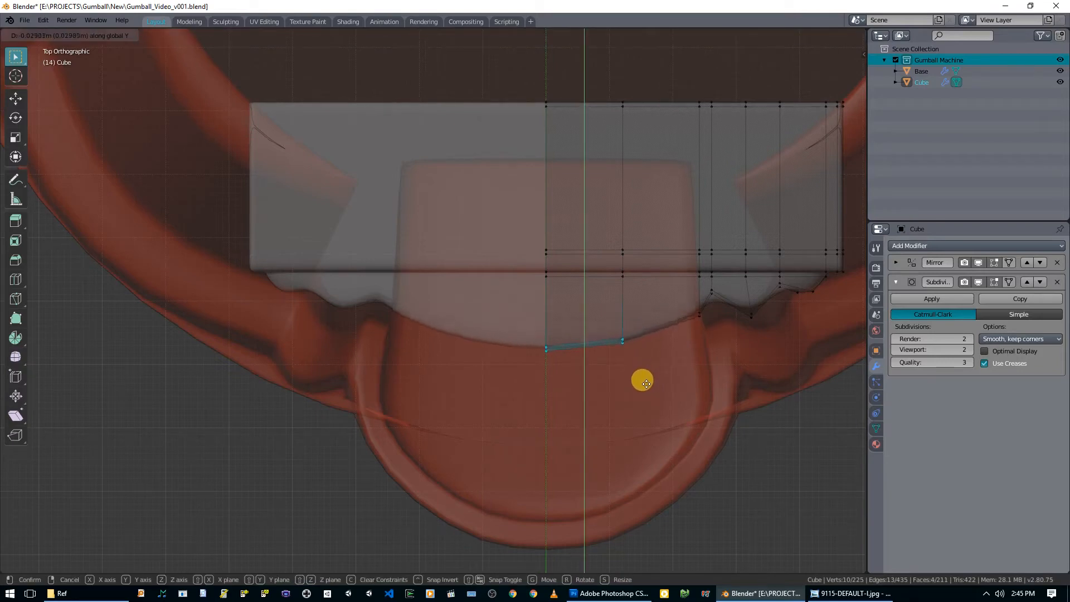
click(646, 384)
key(Tab)
key(alt+a)
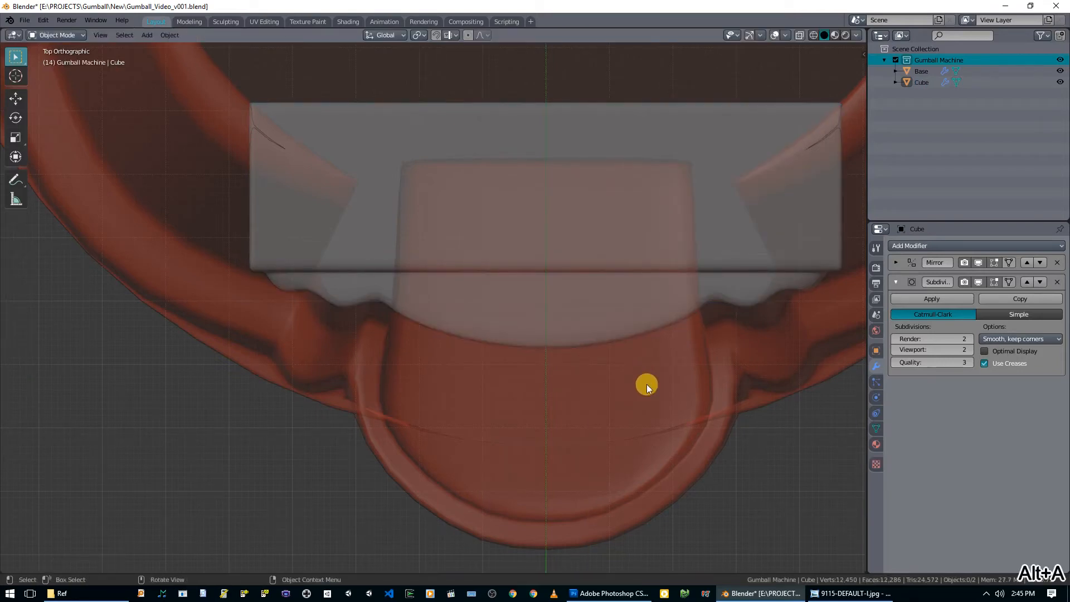
Try adjusting the front plate's added edge loop in the top view, and undo the changes.
key(alt+z)
middle_drag(486, 345, 509, 260)
key(KP_7)
key(Tab)
key(alt+z)
click(575, 329)
right_click(567, 313)
click(563, 324)
key(Tab)
key(Tab)
key(ctrl+z)
key(ctrl+z)
key(ctrl+z)
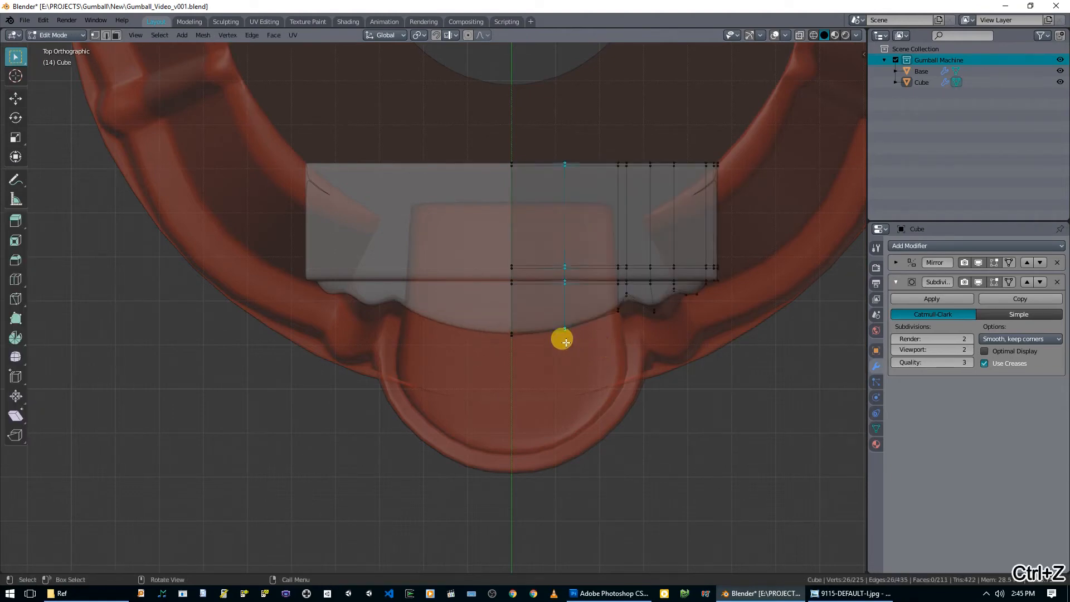
Turn X-ray off, put the red base in Edit Mode and inspect the gap between it and the front plate from the side.
key(alt+a)
middle_drag(633, 322, 506, 316)
key(alt+z)
scroll(547, 252, down, 2)
scroll(565, 273, up, 3)
scroll(498, 269, up, 2)
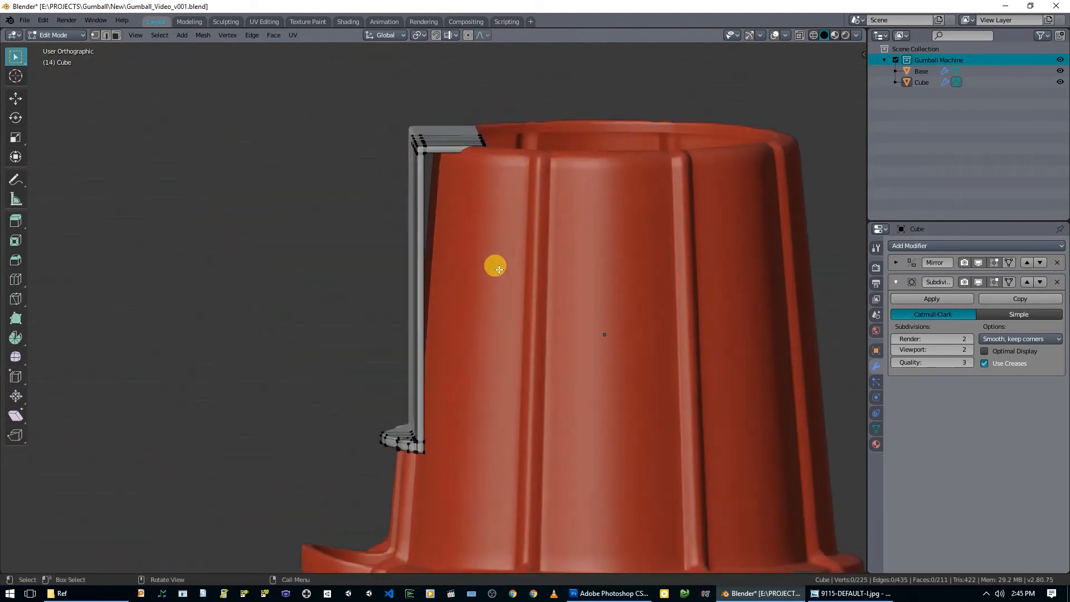
key(Tab)
click(500, 201)
key(Tab)
middle_drag(497, 206, 462, 135)
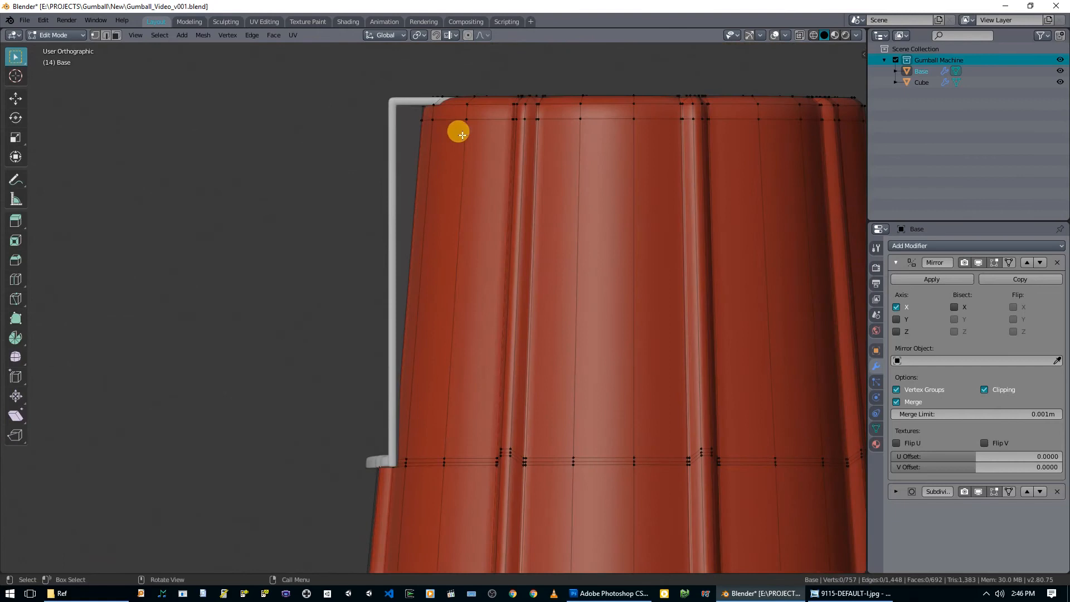
middle_drag(431, 363, 456, 353)
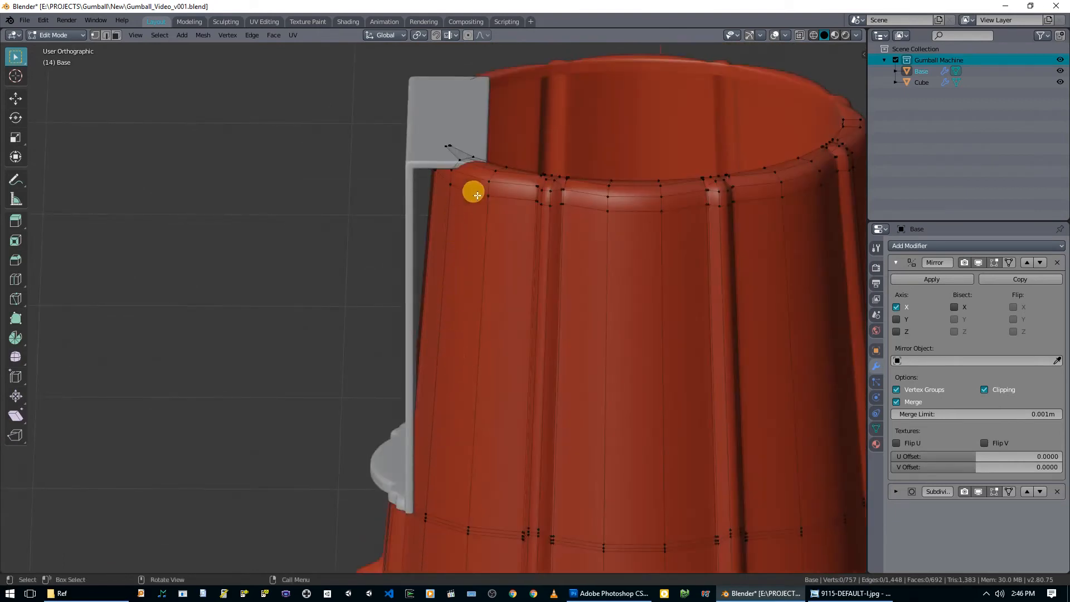
middle_drag(397, 184, 368, 127)
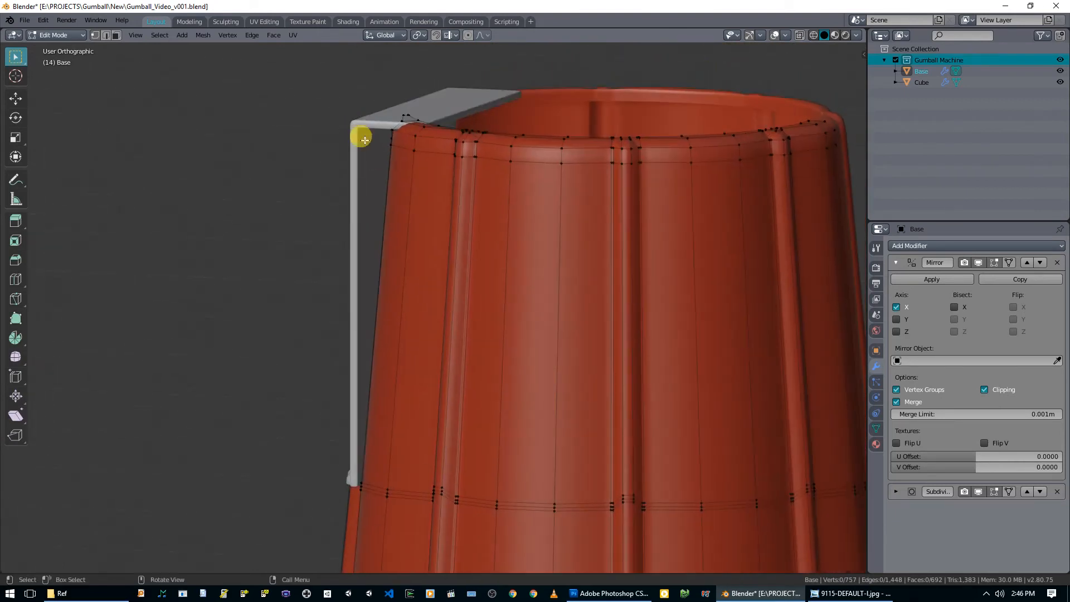
Switch to Windows Photo Viewer and compare the model with the reference photo showing where the plate meets the red base.
click(852, 593)
key(Left)
key(Left)
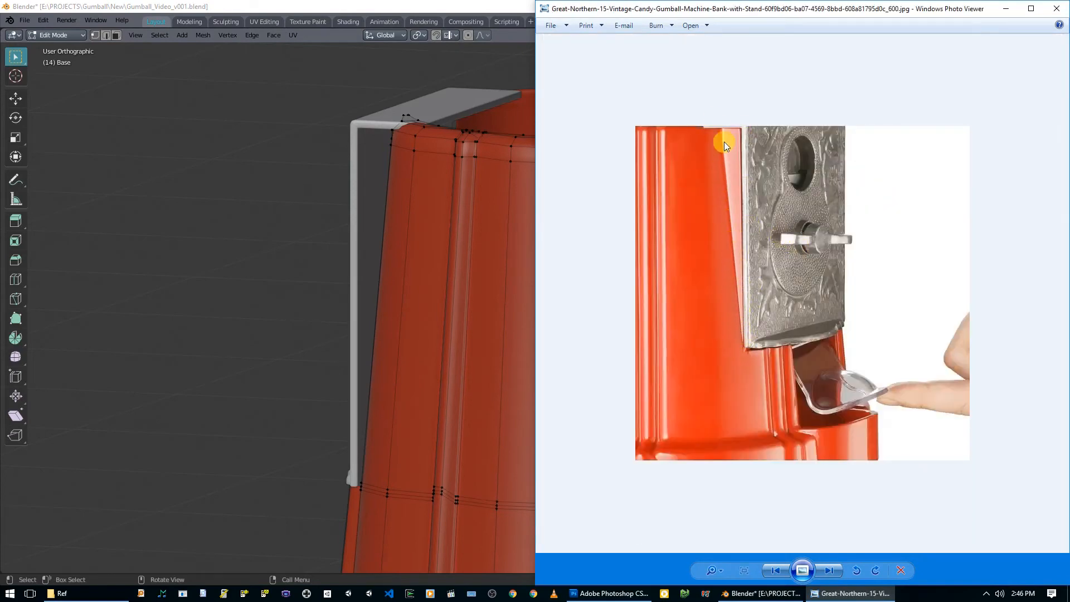
middle_drag(386, 234, 603, 265)
click(842, 593)
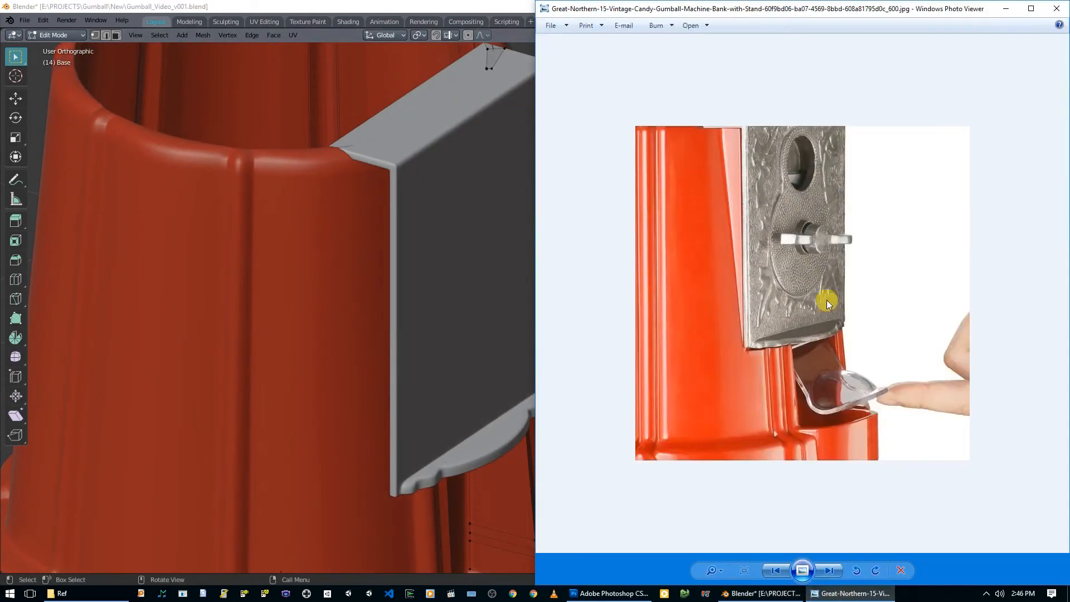
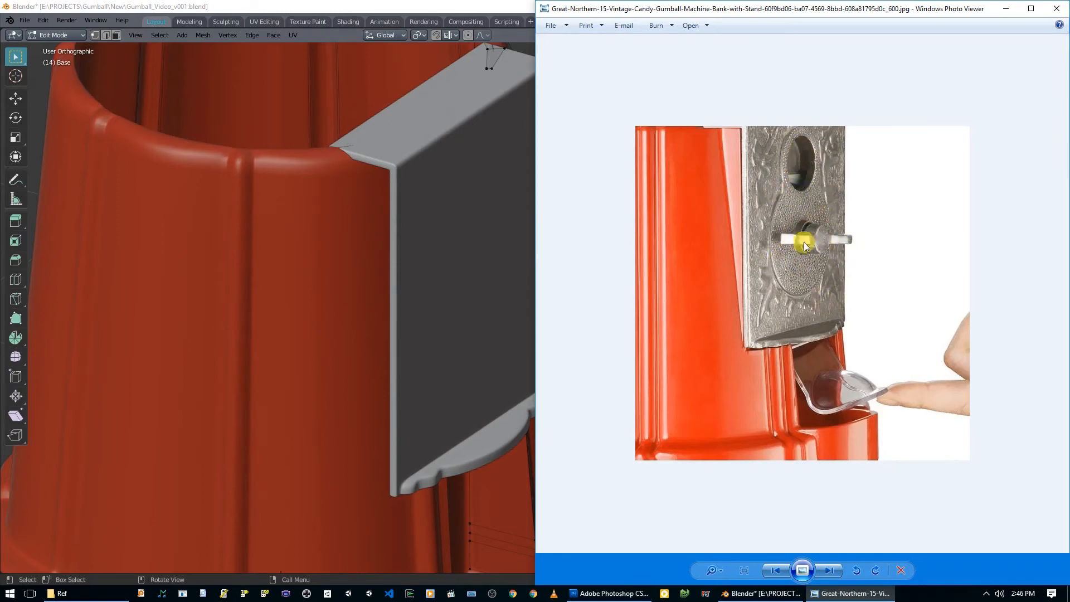
Add a vertical loop cut to the red base, placed just beside the front plate's outer edge.
middle_drag(467, 254, 595, 203)
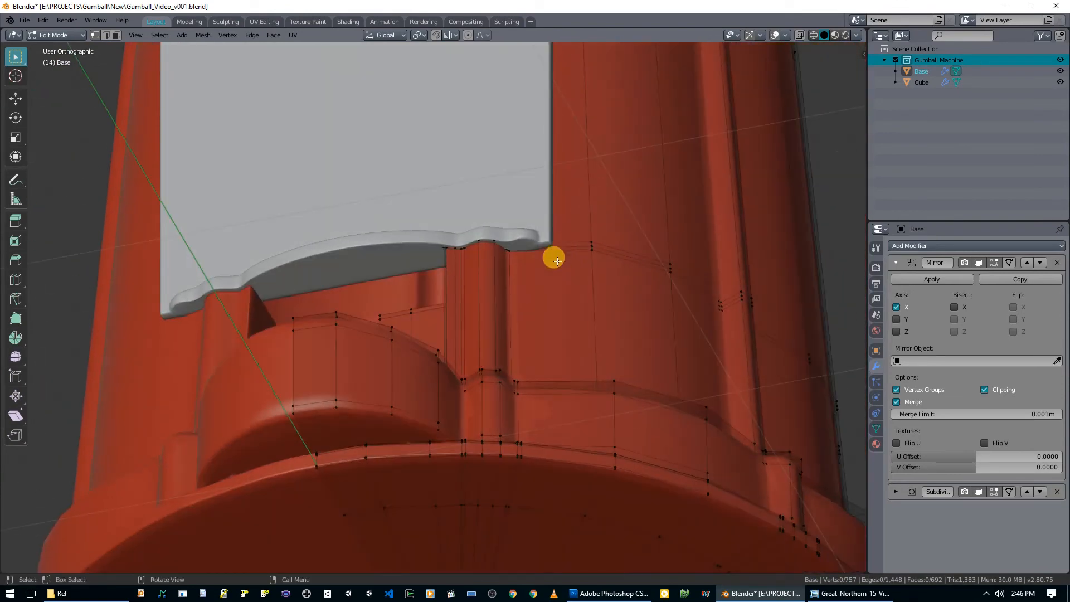
middle_drag(561, 233, 574, 203)
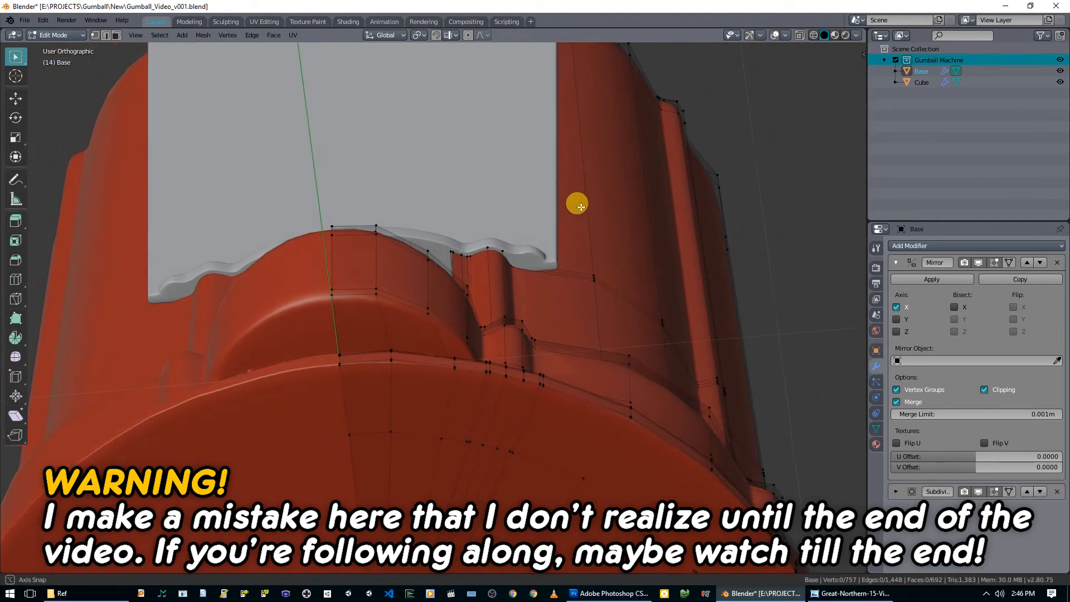
key(ctrl+r)
click(550, 287)
key(Tab)
middle_drag(548, 285, 563, 258)
key(Tab)
key(Tab)
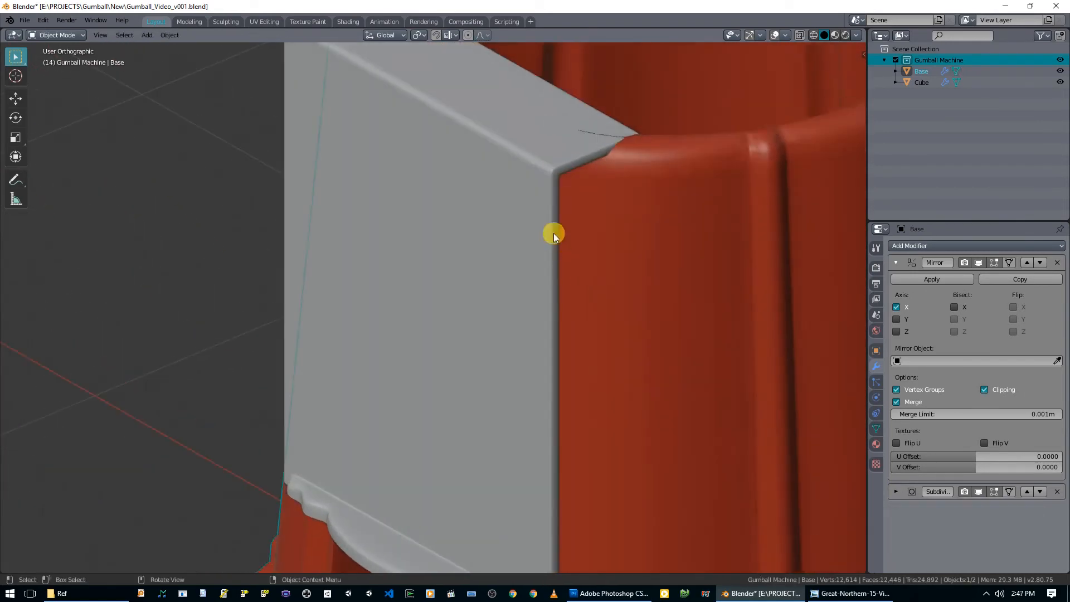
Hide the front plate temporarily to examine the base's new loop at the rim, and check the corner with the plate shown again.
click(551, 177)
key(h)
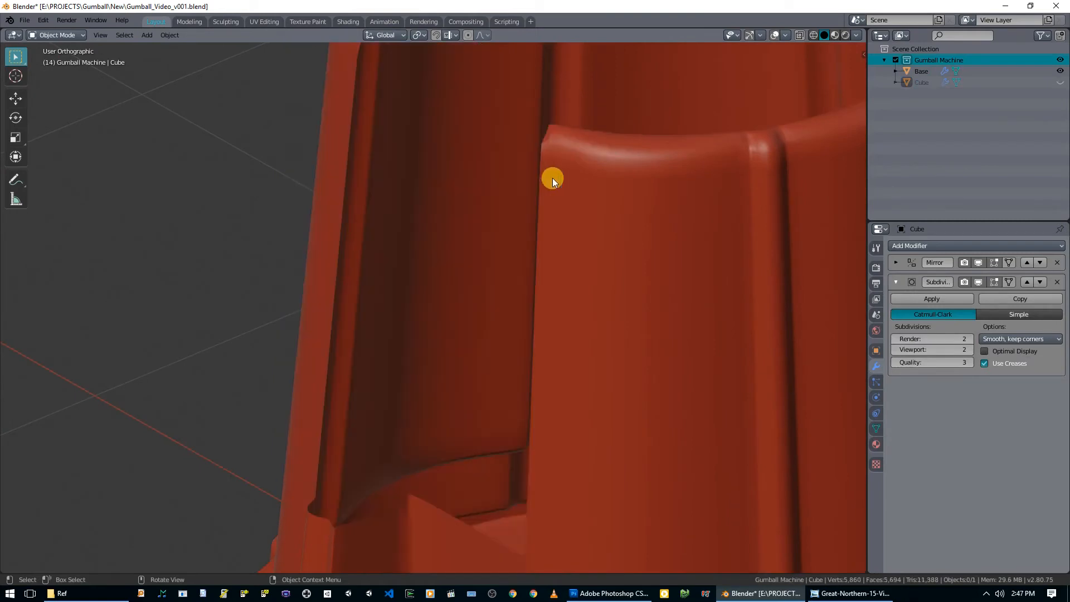
click(587, 189)
key(Tab)
middle_drag(591, 189, 612, 217)
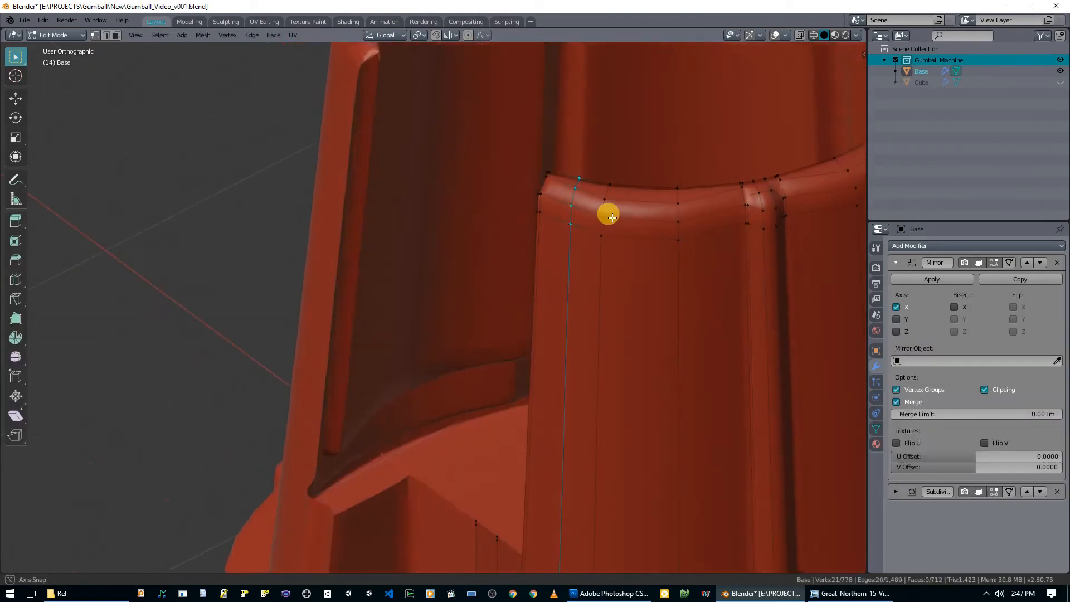
key(alt+h)
middle_drag(597, 248, 570, 320)
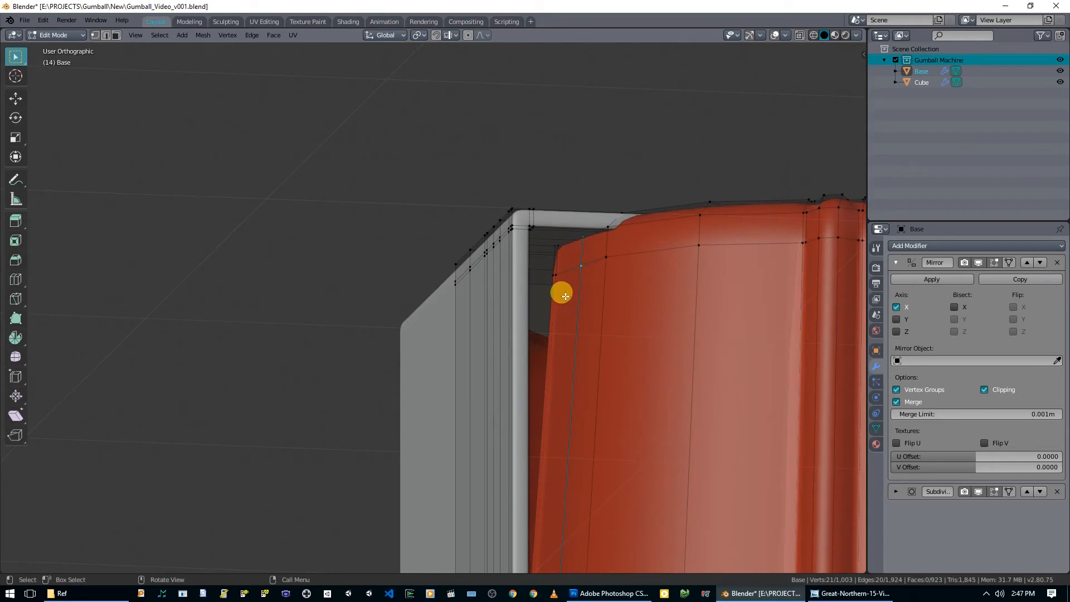
click(578, 260)
middle_drag(578, 260, 616, 184)
scroll(582, 320, down, 1)
scroll(617, 184, down, 3)
middle_drag(583, 394, 576, 287)
Hide the front plate and put the red base back in Edit Mode.
key(Tab)
click(577, 286)
key(h)
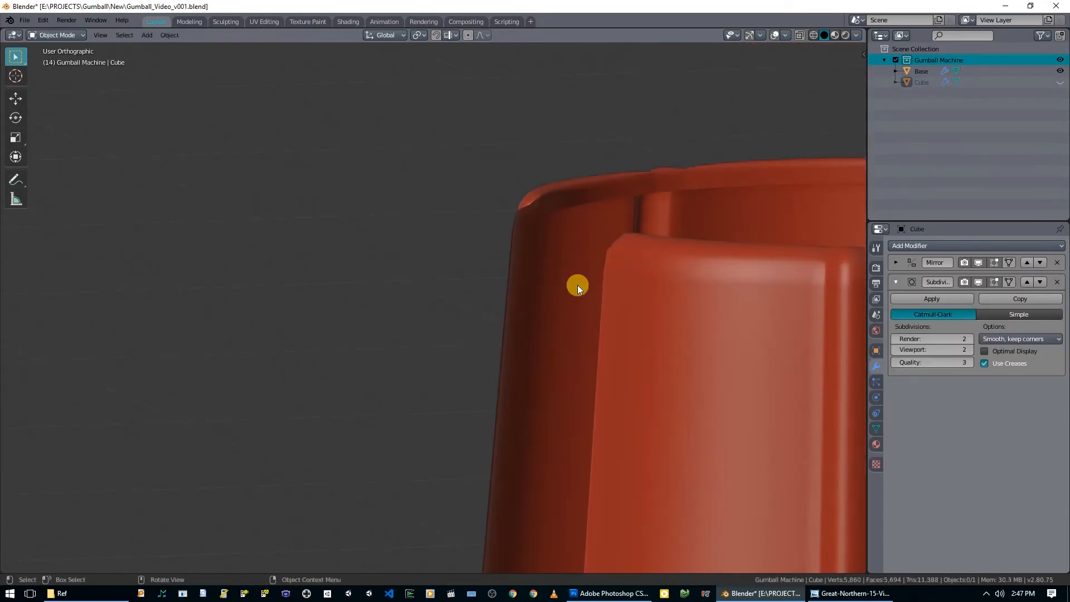
click(664, 291)
key(Tab)
Delete the faces wrapping over the base's rim between the front opening's edge and the new loop.
scroll(762, 298, up, 3)
shift+middle_drag(761, 299, 556, 354)
scroll(556, 355, up, 3)
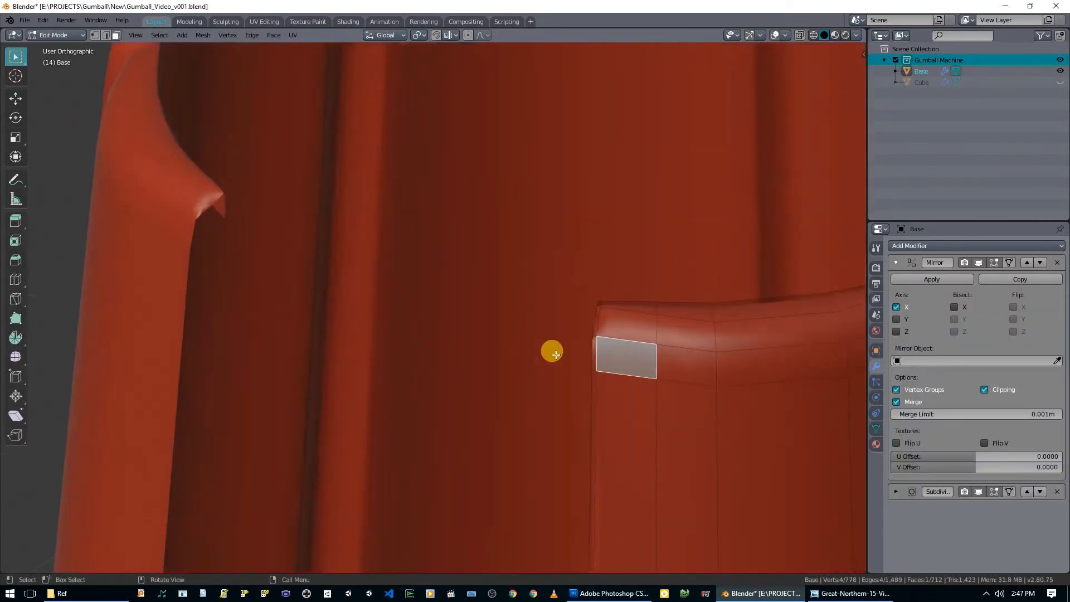
click(652, 325)
shift+click(630, 329)
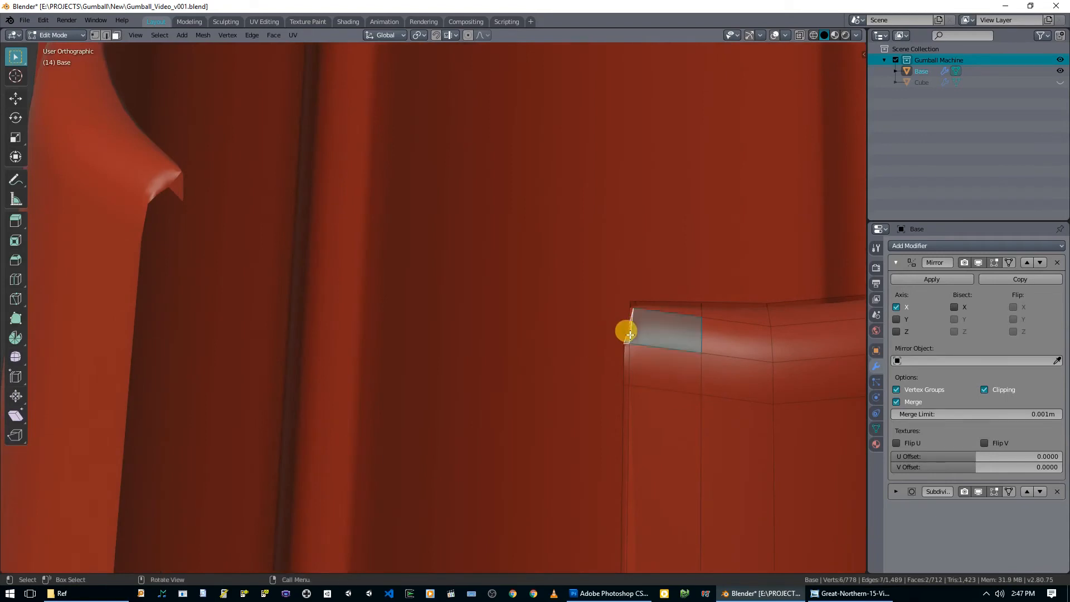
shift+click(627, 377)
middle_drag(652, 336, 543, 245)
shift+click(700, 346)
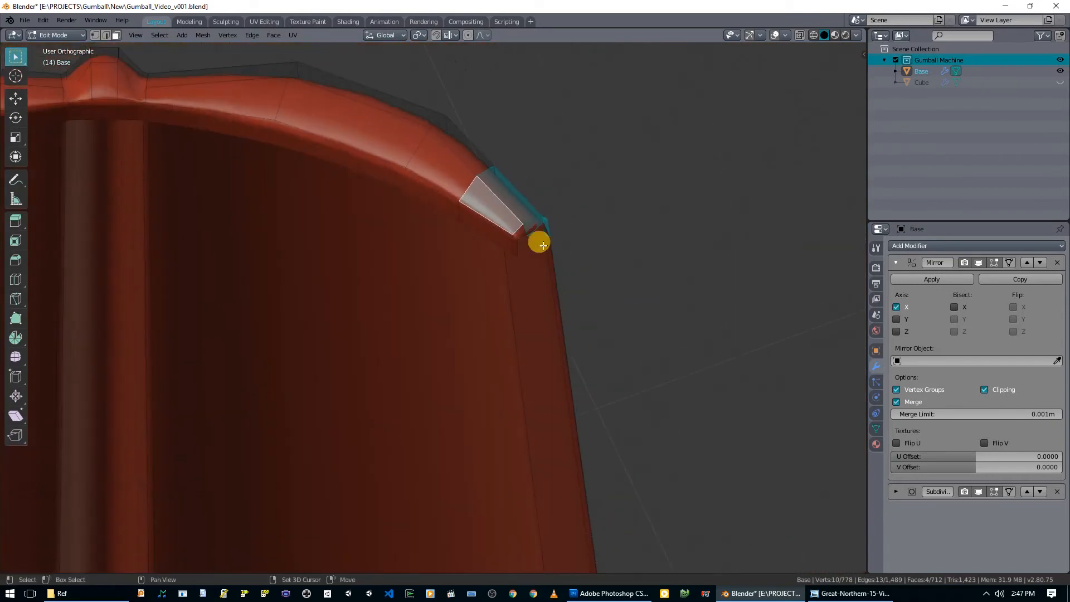
shift+click(506, 242)
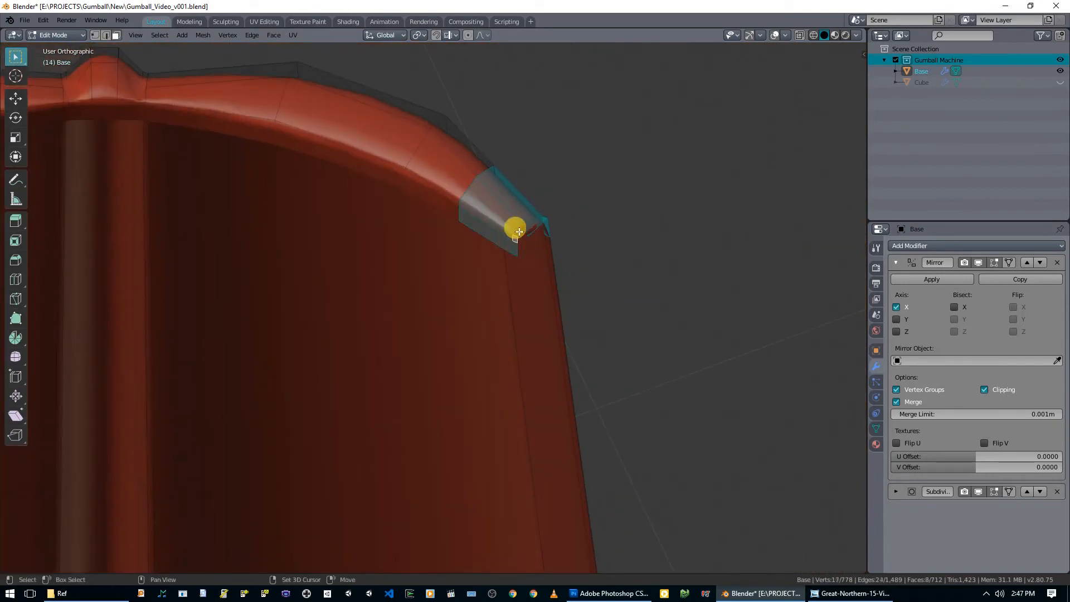
middle_drag(541, 228, 475, 229)
key(x)
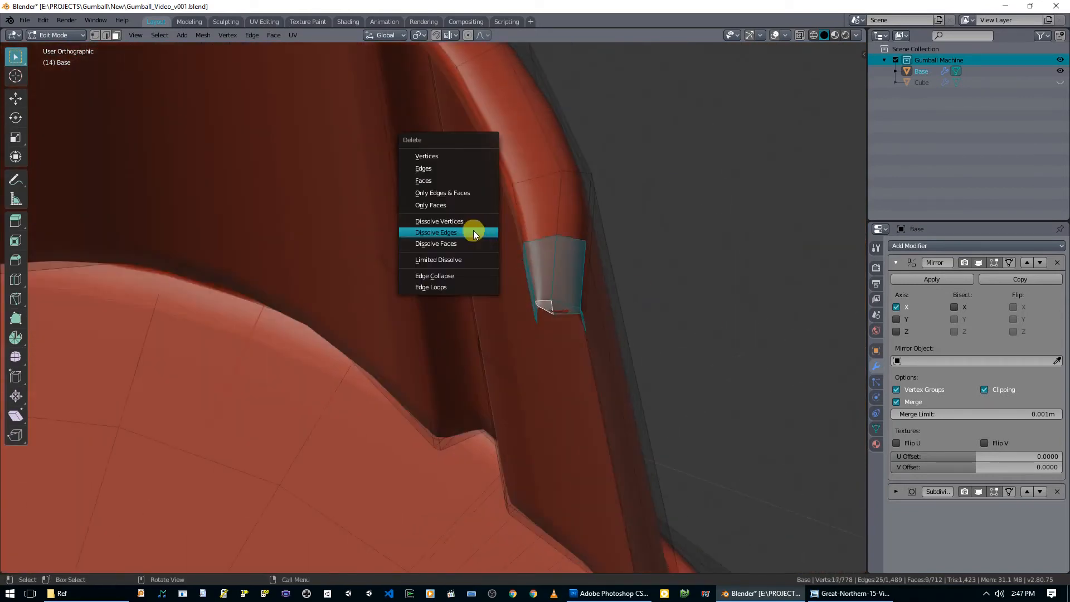
click(444, 177)
Delete the narrow thickness faces running down the side of the base's front opening.
middle_drag(556, 255, 470, 223)
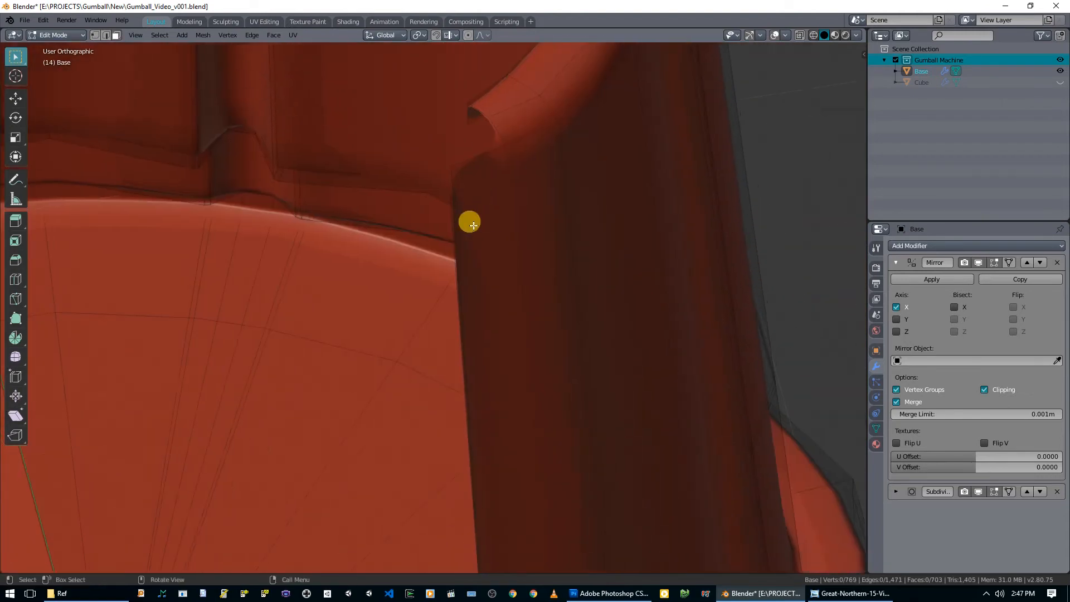
alt+click(452, 200)
key(alt+a)
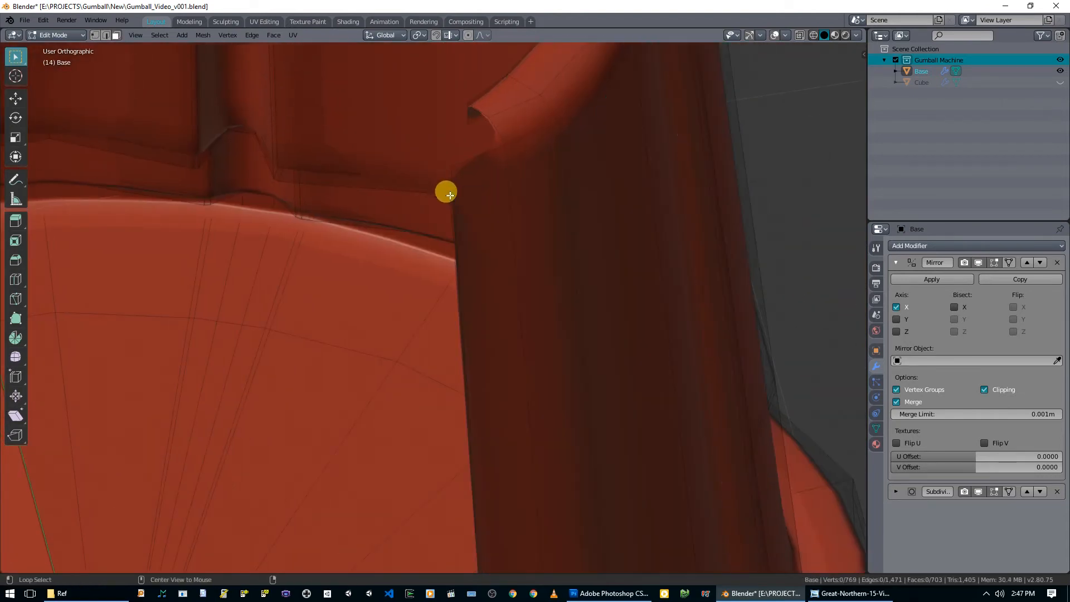
alt+click(450, 200)
middle_drag(473, 260, 445, 305)
click(442, 305)
click(444, 302)
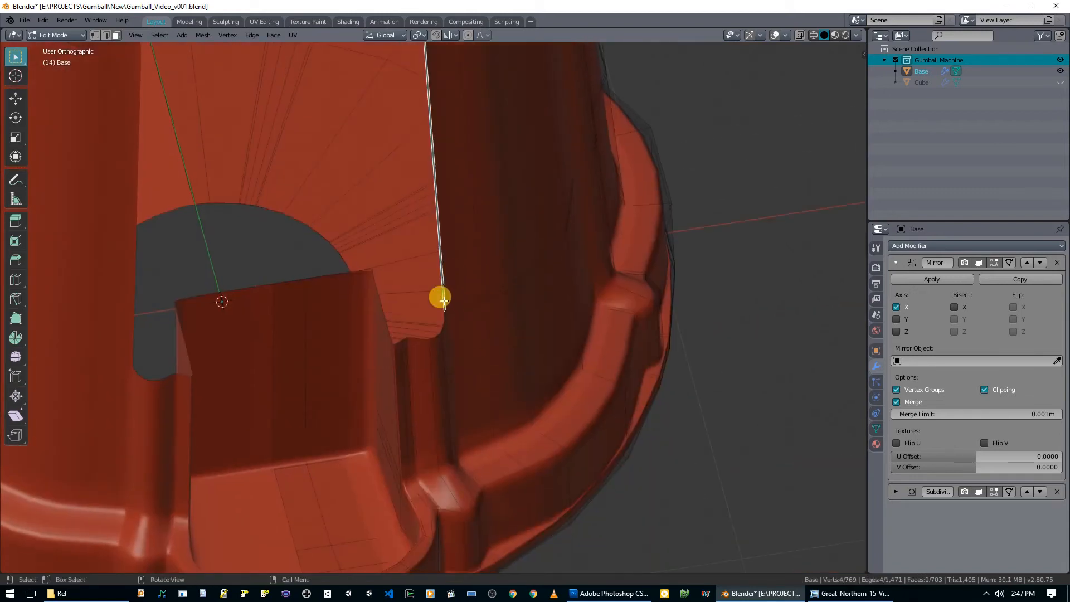
scroll(450, 310, up, 4)
middle_drag(450, 310, 518, 210)
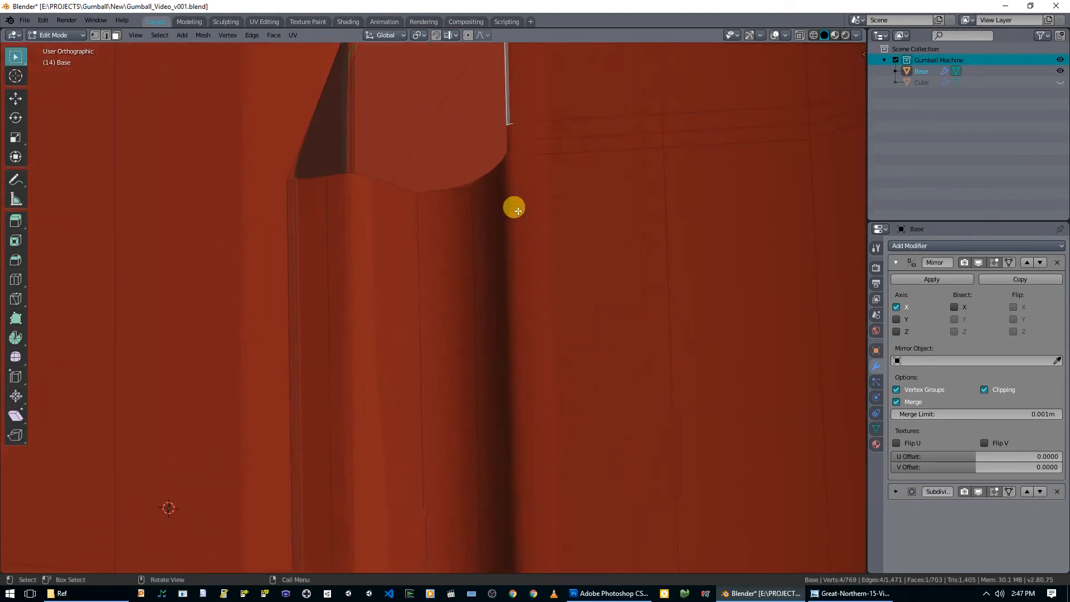
key(x)
click(515, 144)
scroll(557, 162, down, 10)
shift+middle_drag(514, 79, 526, 271)
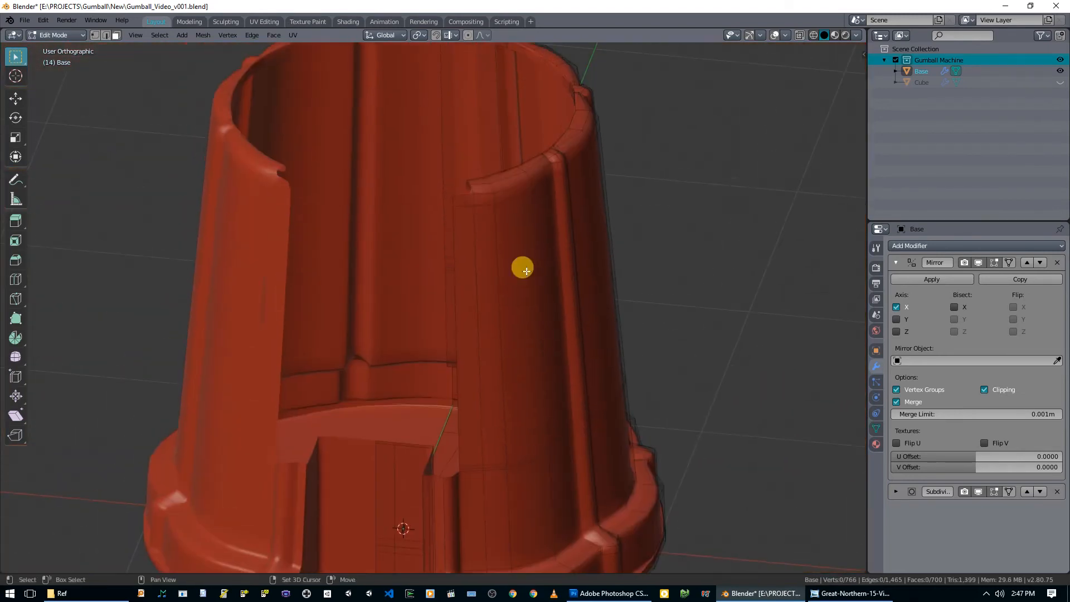
Extrude the strip of faces beside the base's front opening, pull it forward along Y, and flatten it with a Y scale of 0.
scroll(509, 239, up, 1)
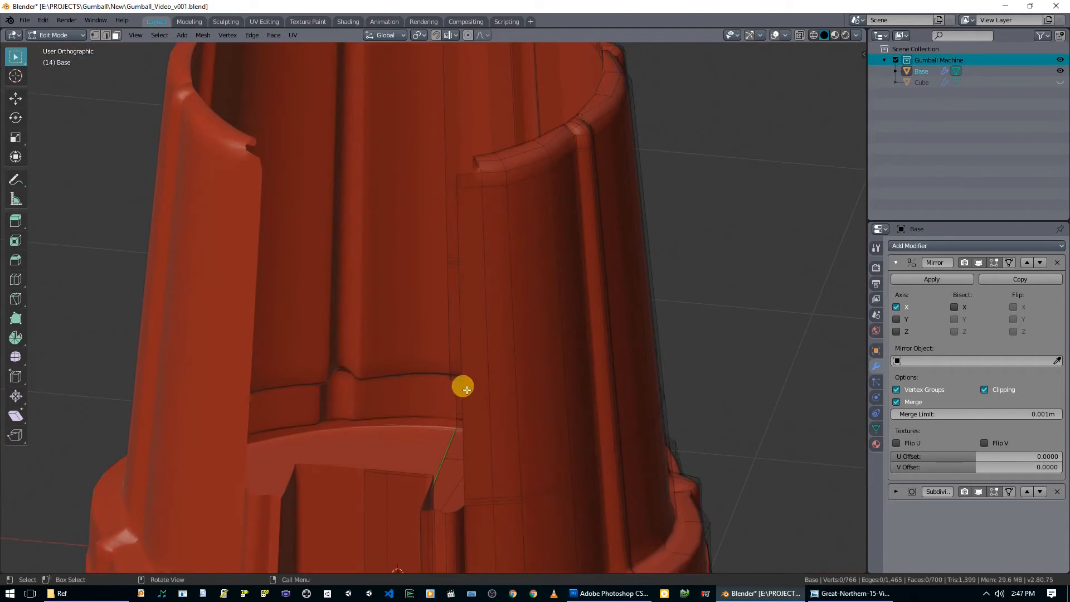
shift+click(477, 369)
shift+click(470, 178)
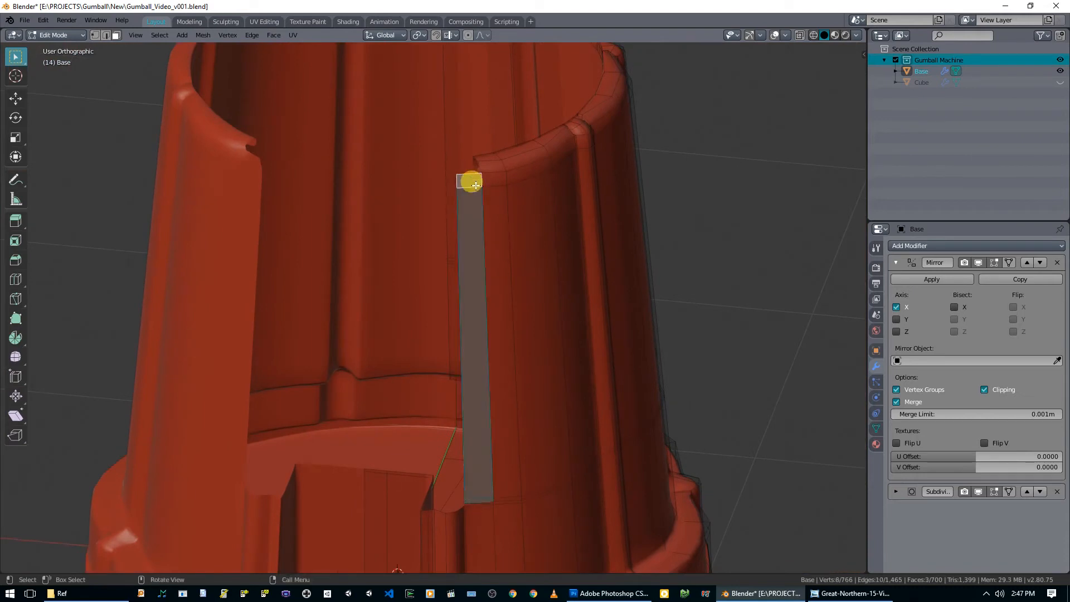
key(KP_7)
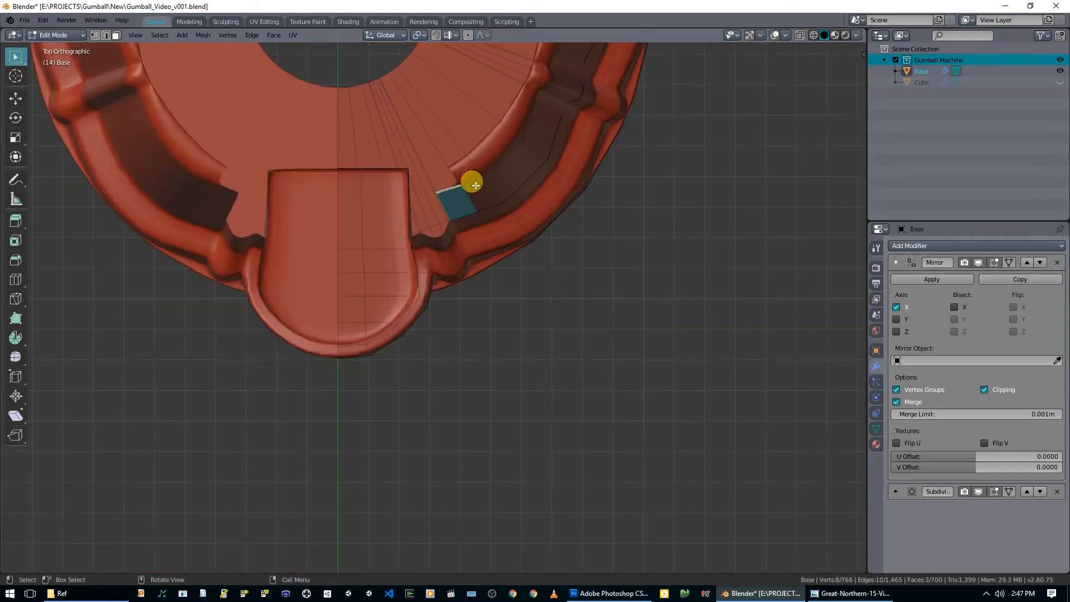
key(e)
click(507, 213)
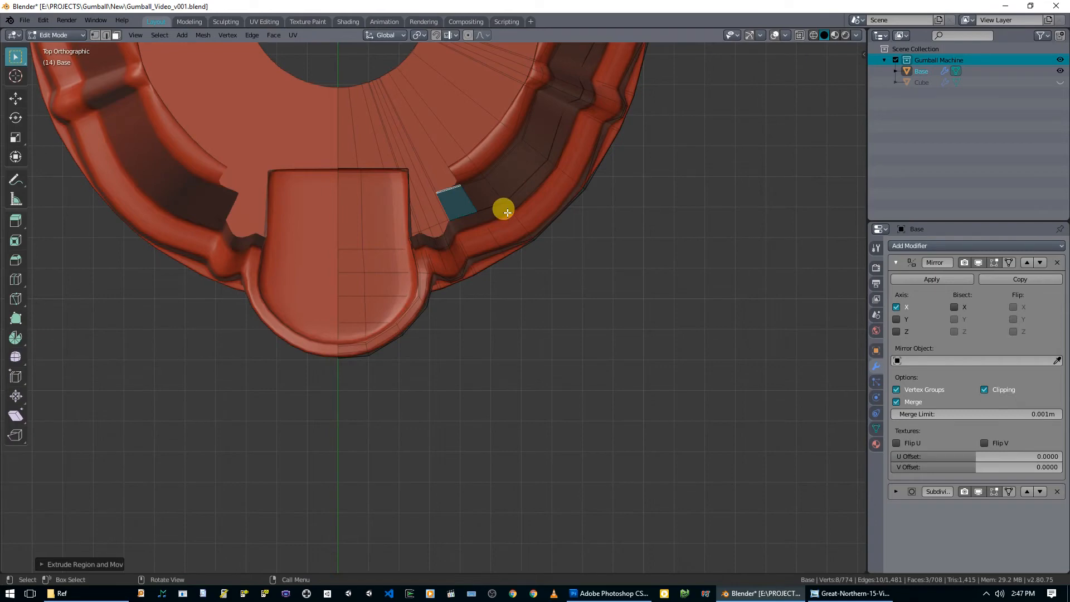
key(g)
key(y)
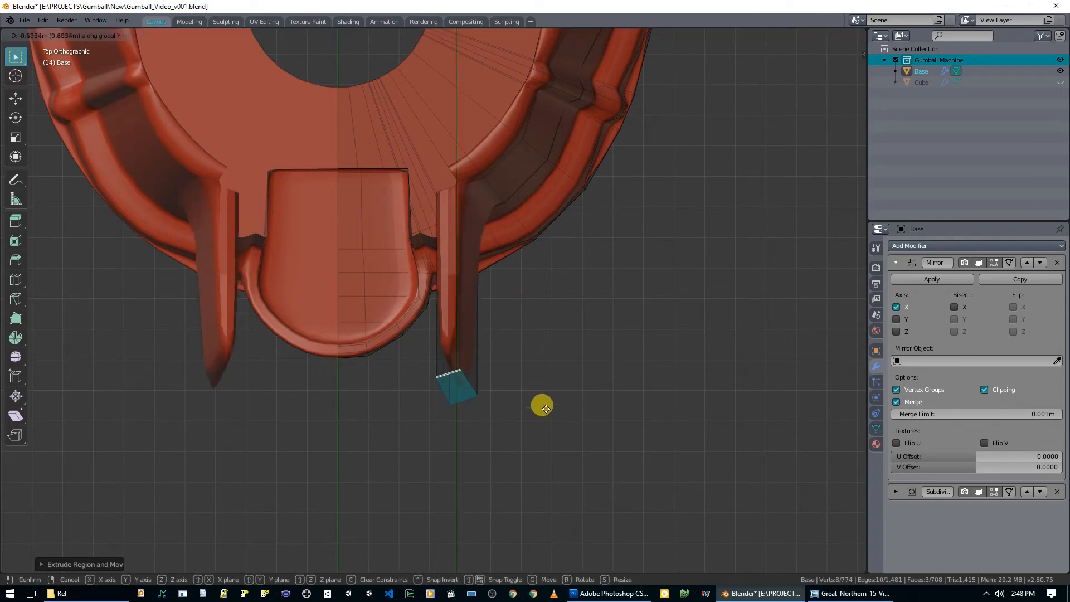
click(550, 426)
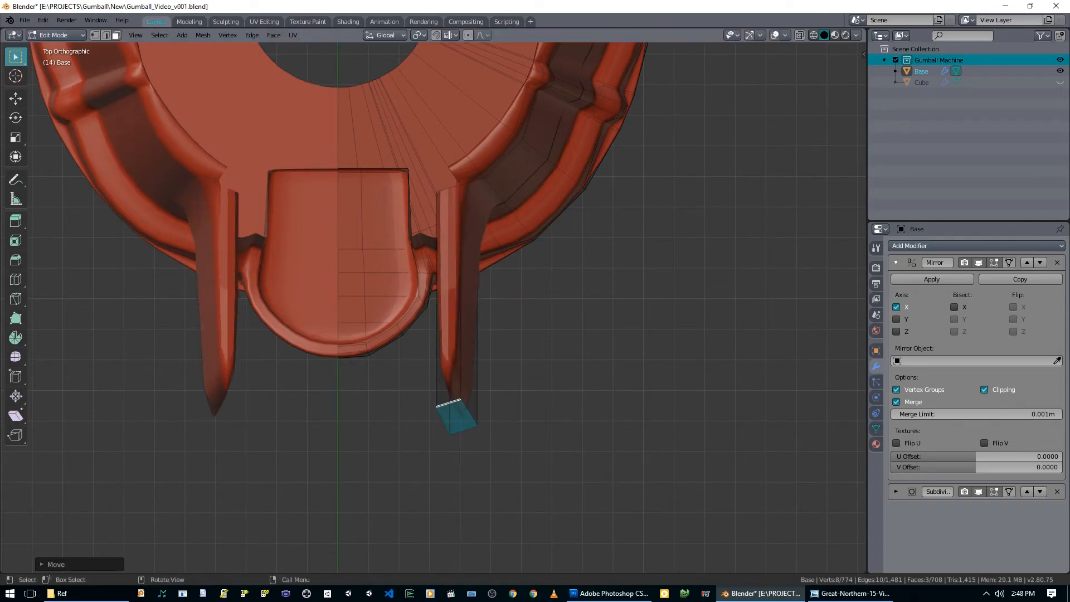
text(sy0)
key(Return)
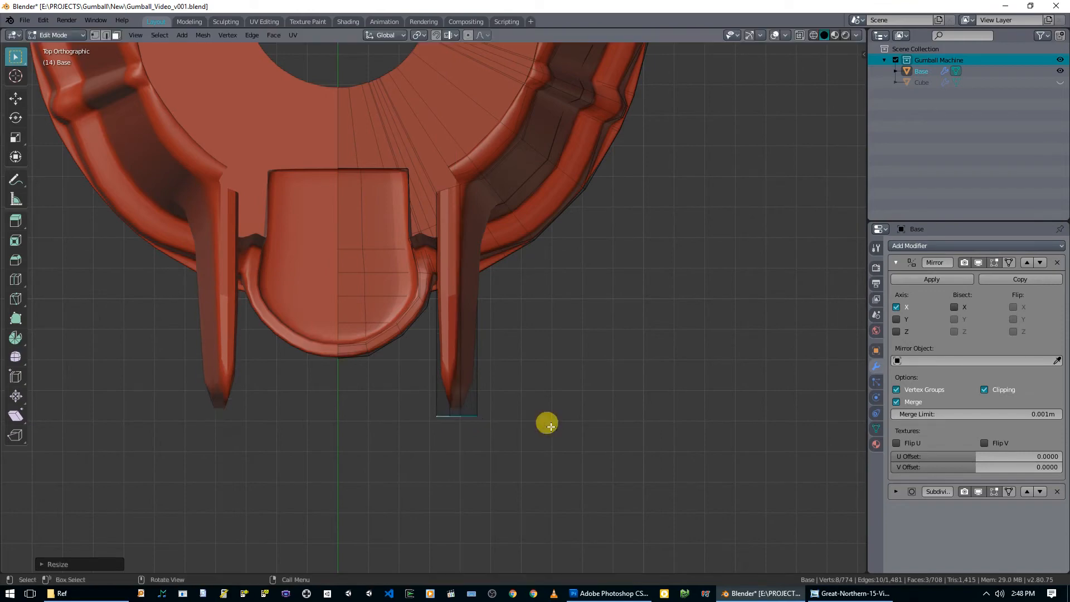
Show the front plate again and move the base's extruded end faces back along Y to the plate.
key(KP_3)
scroll(551, 427, down, 3)
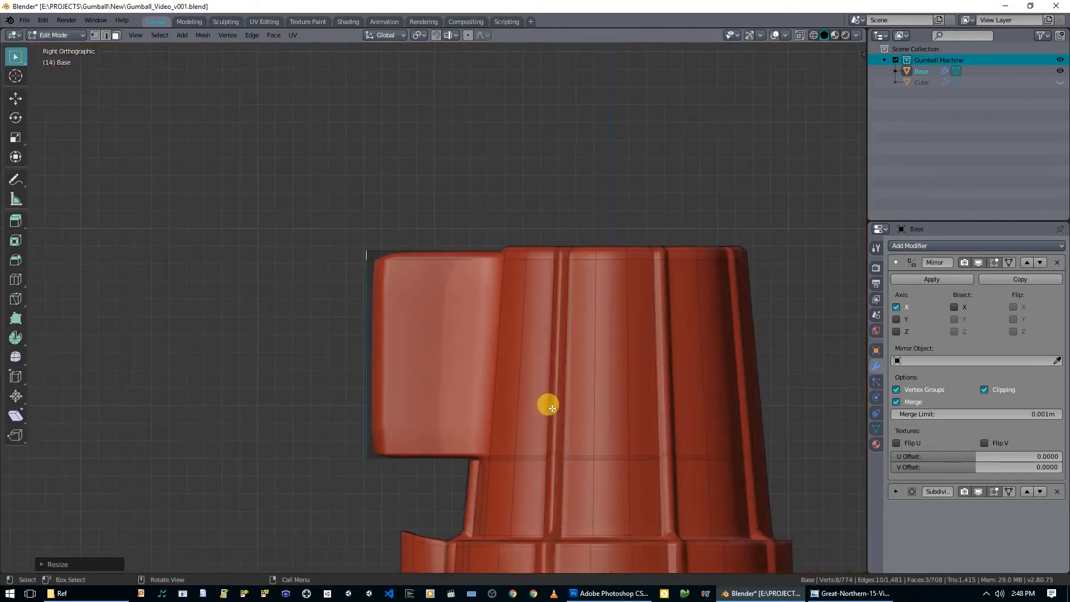
key(Tab)
key(alt+h)
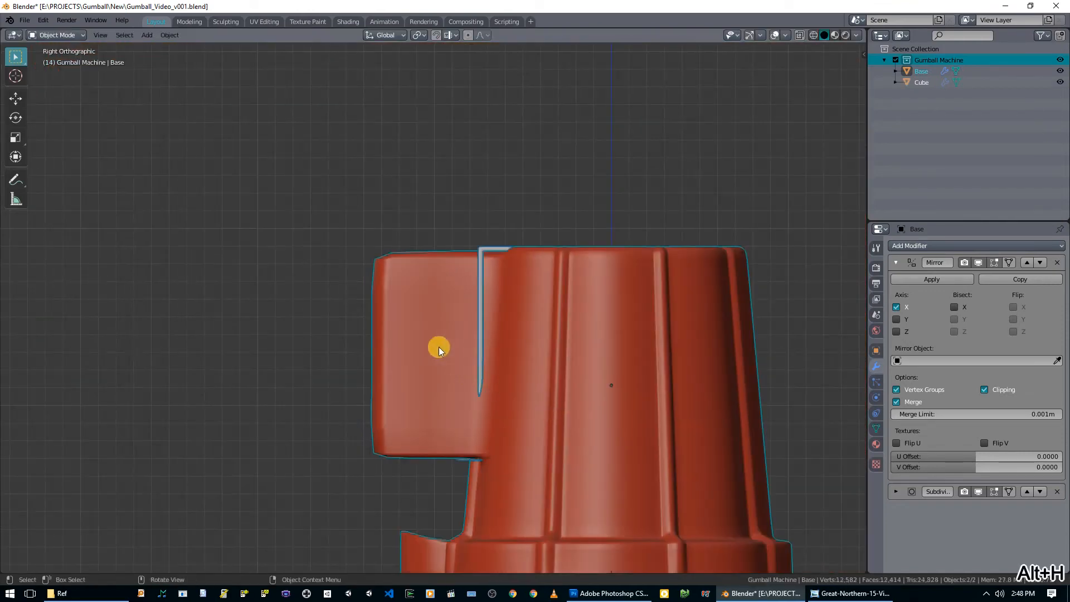
key(Tab)
scroll(431, 347, up, 1)
key(g)
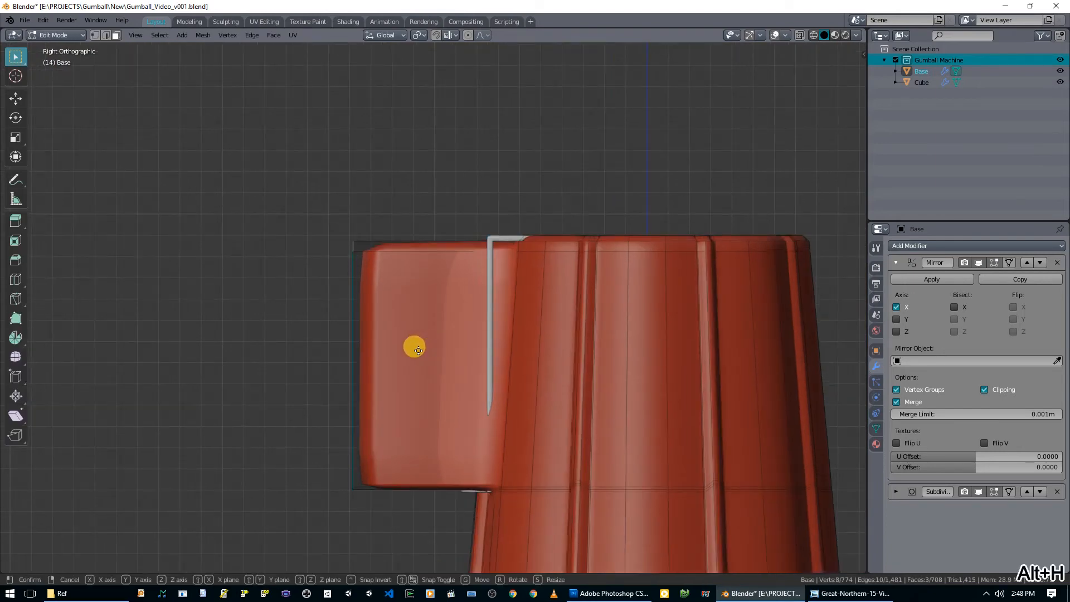
key(y)
click(556, 372)
Fine-tune the extruded end faces along Y in X-ray view so they sit within the front plate's thickness.
key(alt+z)
scroll(568, 316, up, 3)
shift+middle_drag(637, 294, 549, 293)
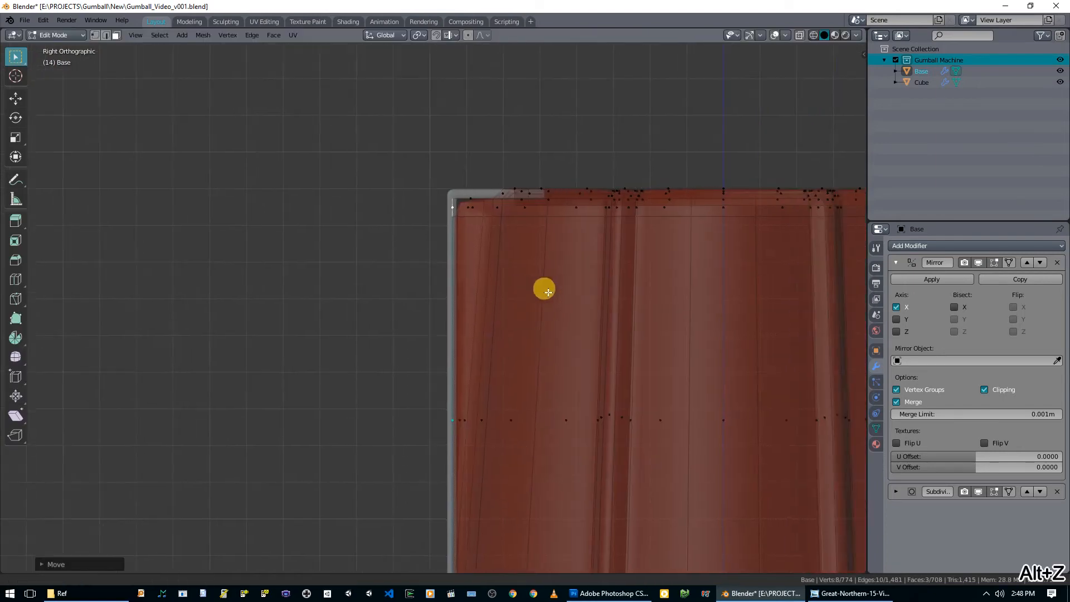
scroll(549, 293, up, 3)
shift+middle_drag(499, 385, 433, 206)
key(KP_3)
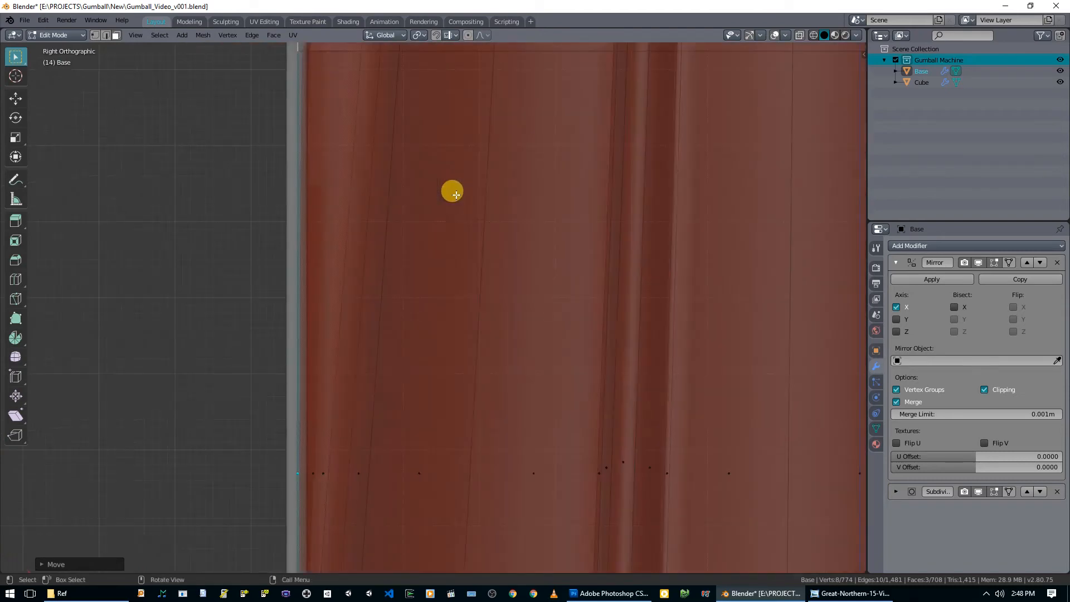
scroll(439, 209, down, 1)
shift+middle_drag(439, 215, 457, 261)
Add a vertical edge loop close to the front end of the base's extension and check it in solid shading.
key(ctrl+r)
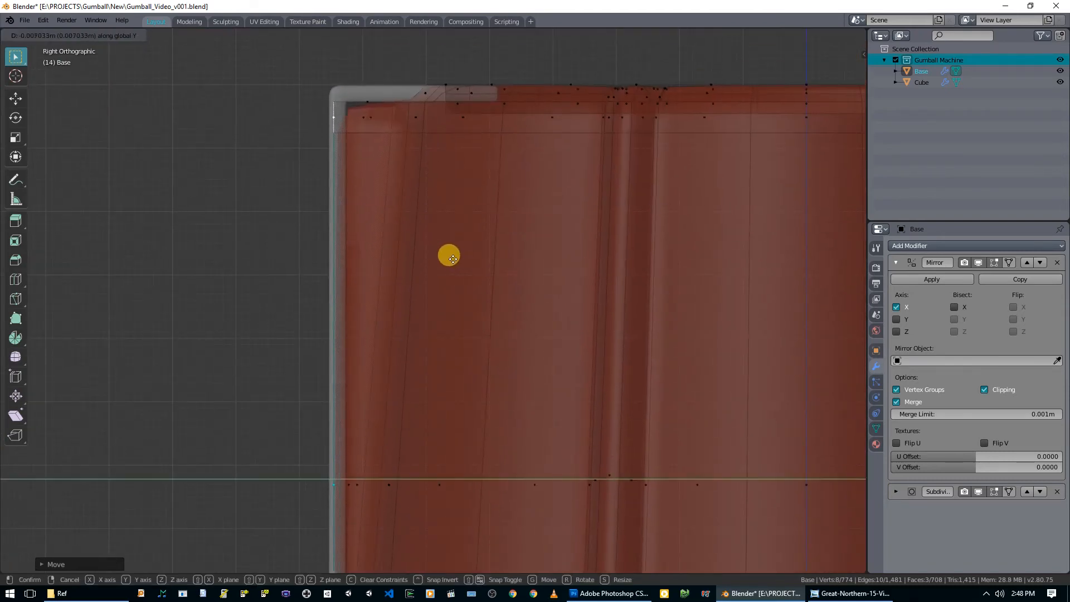
click(353, 99)
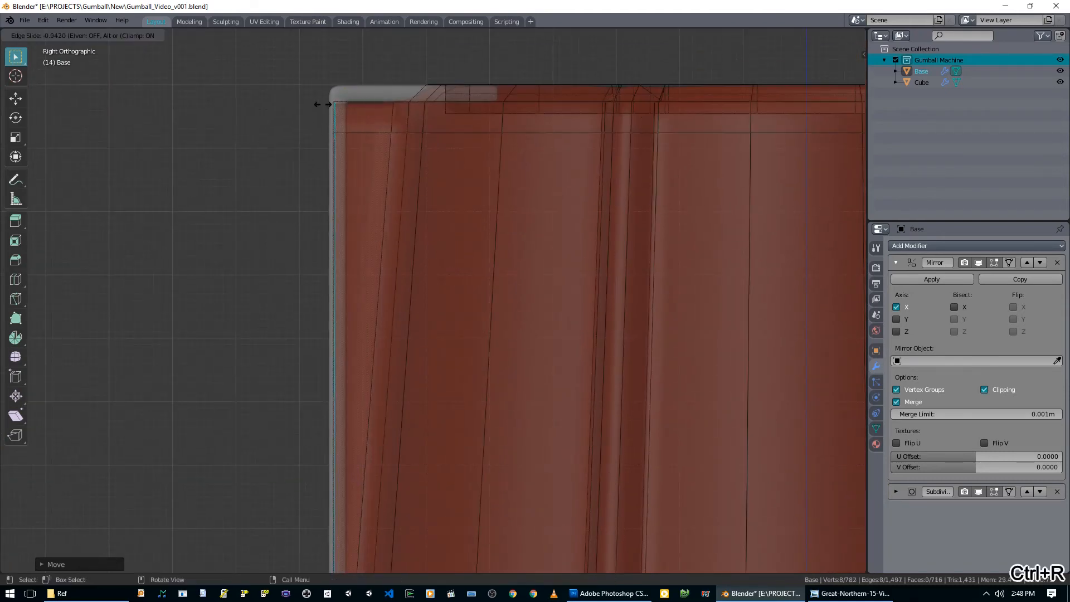
click(347, 125)
key(Tab)
middle_drag(346, 125, 487, 185)
key(alt+z)
key(Tab)
Add a vertical edge loop on the extension close to where it meets the base's wall, and check the joint.
key(ctrl+r)
click(488, 185)
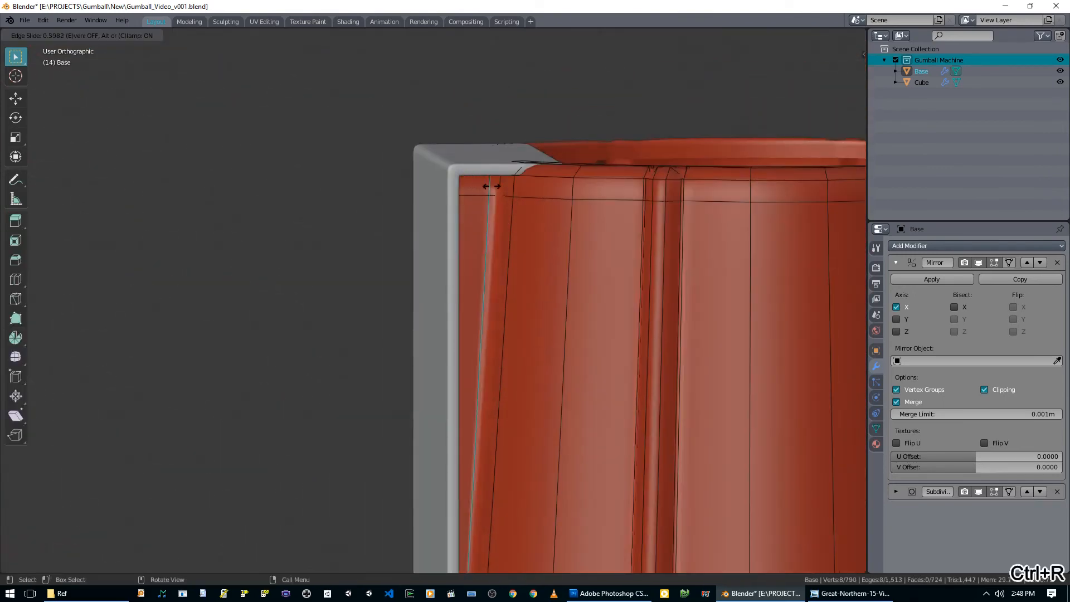
click(496, 186)
key(Tab)
middle_drag(570, 306, 540, 228)
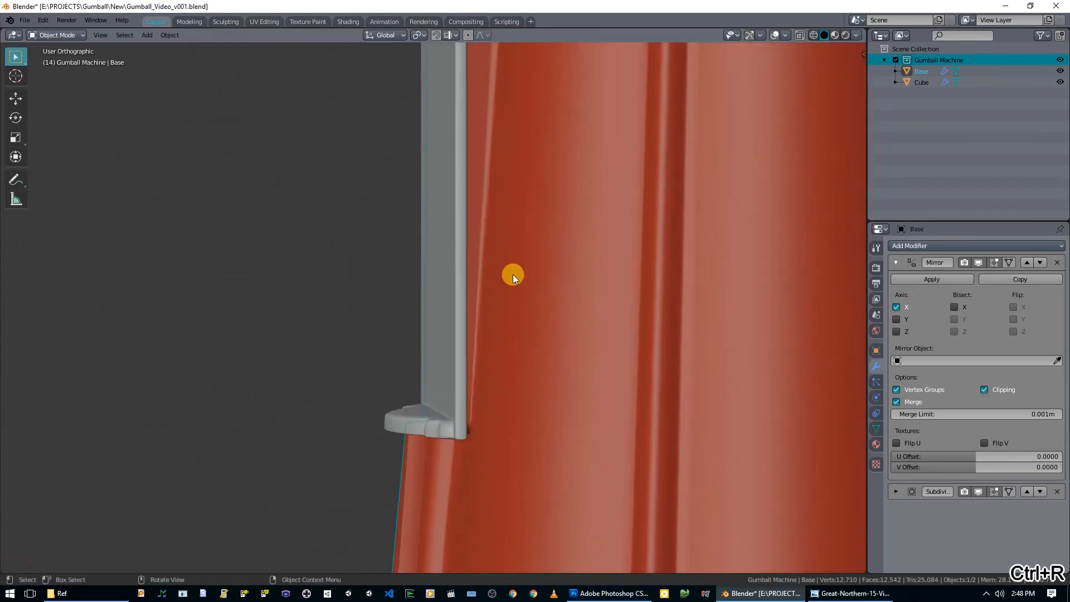
middle_drag(496, 183, 503, 271)
key(Tab)
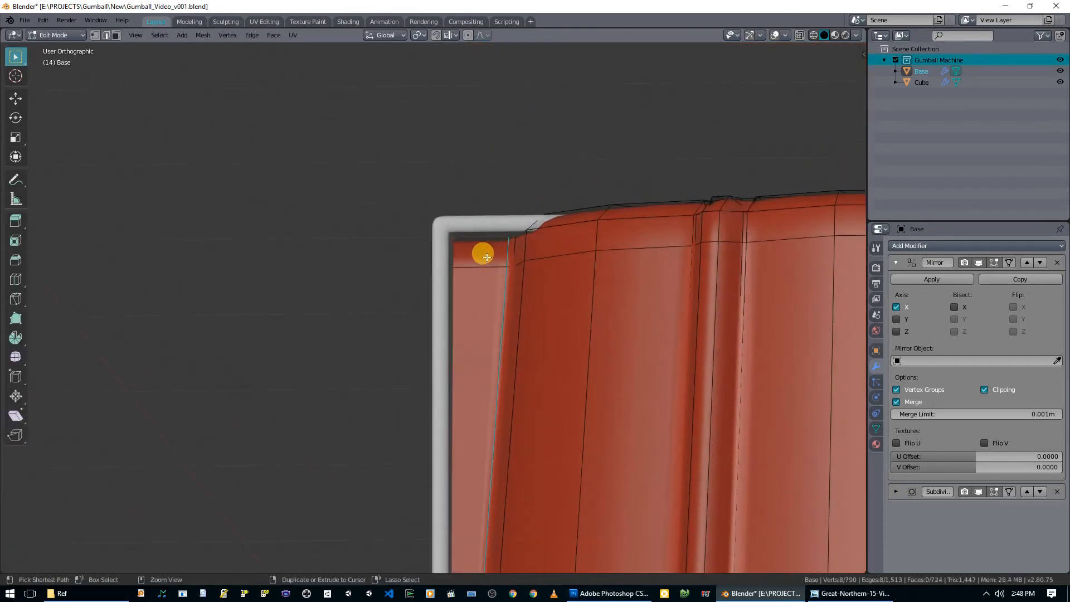
Try to add a horizontal edge loop near the top of the base's extension beside the front plate.
key(ctrl+r)
click(479, 260)
click(481, 258)
key(ctrl+z)
key(ctrl+r)
click(458, 256)
click(470, 253)
Try an edge loop around the base just below its rim, check the shading, and undo it.
key(ctrl+r)
click(526, 246)
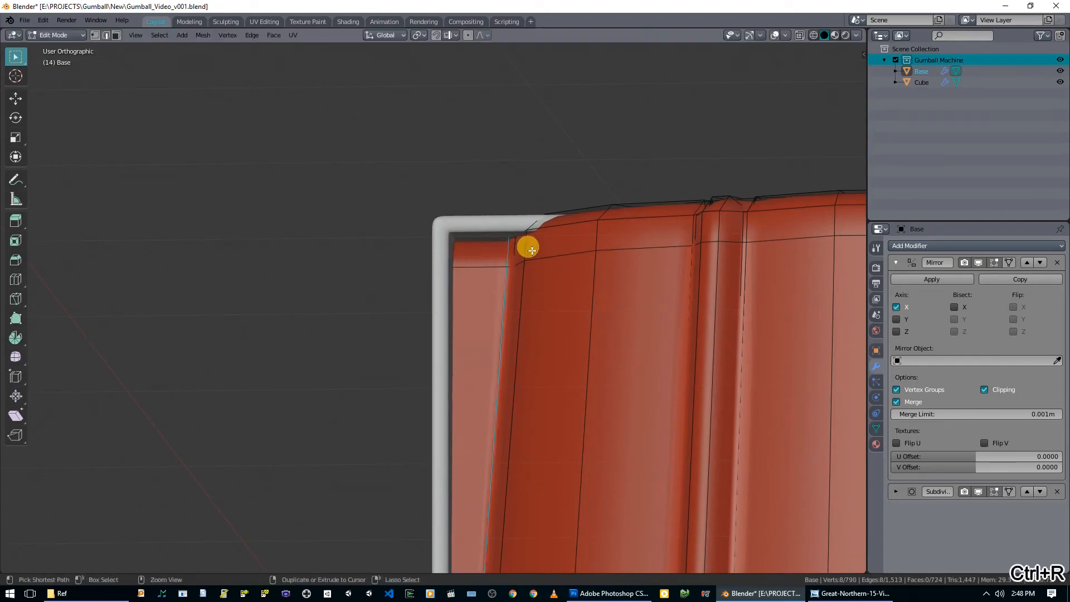
click(544, 236)
middle_drag(540, 232, 434, 262)
key(Tab)
middle_drag(545, 234, 741, 264)
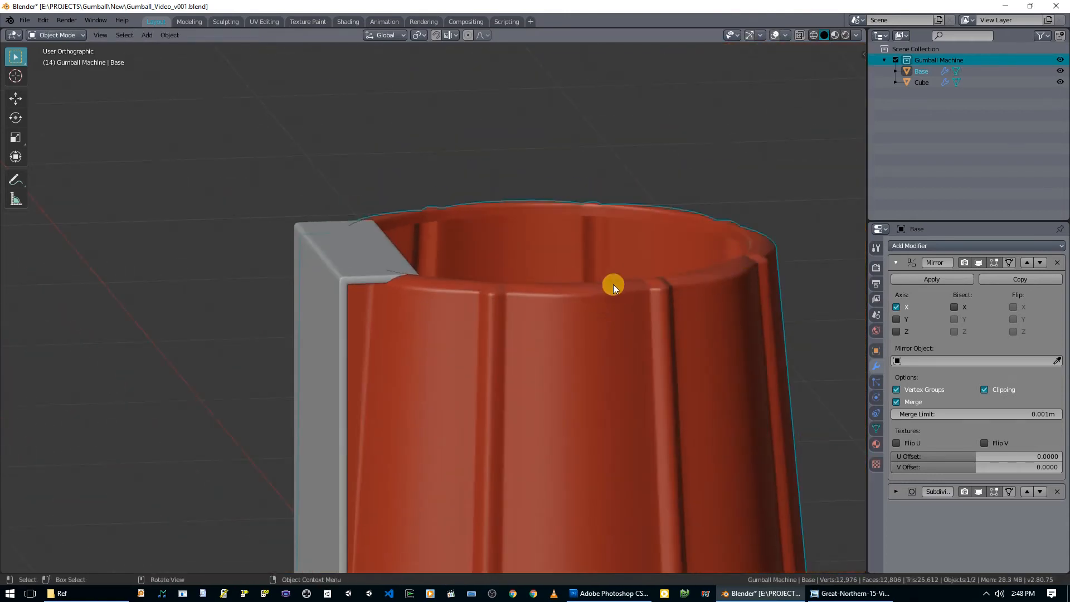
key(Tab)
key(ctrl+z)
key(ctrl+z)
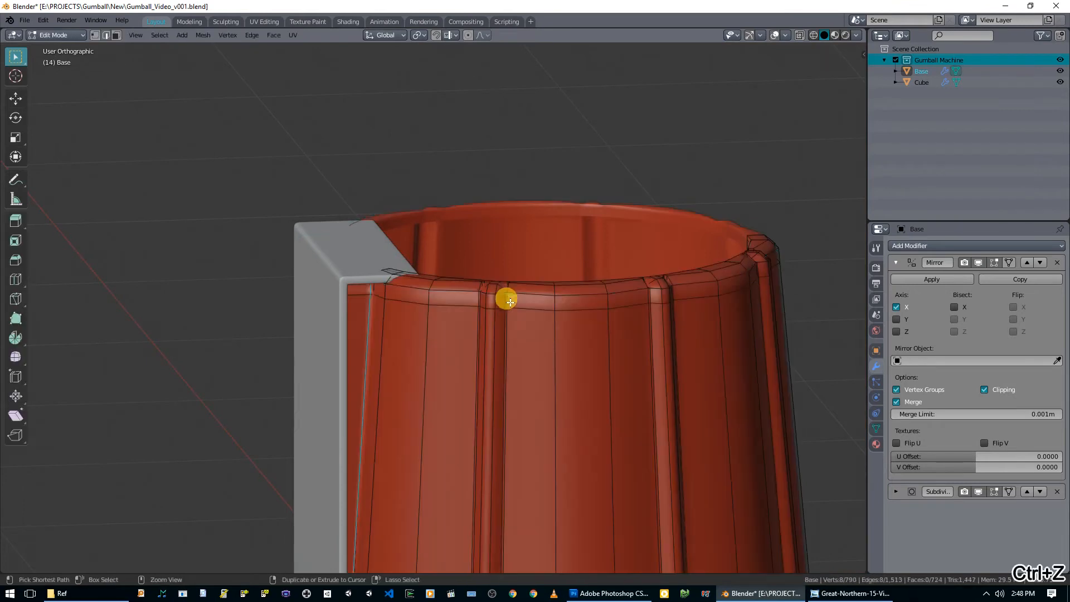
Hide the front plate and return the red base to Edit Mode.
scroll(557, 310, up, 2)
shift+middle_drag(415, 283, 461, 215)
key(Tab)
click(507, 305)
key(h)
click(621, 342)
key(Tab)
Dissolve the edge loop close to the front end of the base's extension.
scroll(609, 312, up, 2)
scroll(480, 206, up, 1)
click(480, 206)
key(x)
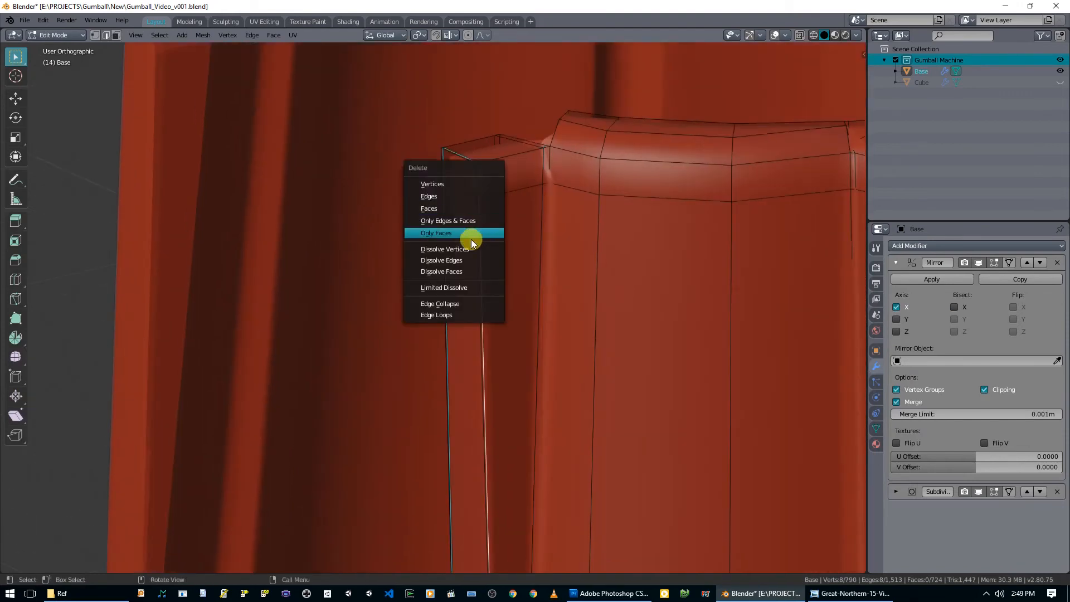
click(469, 261)
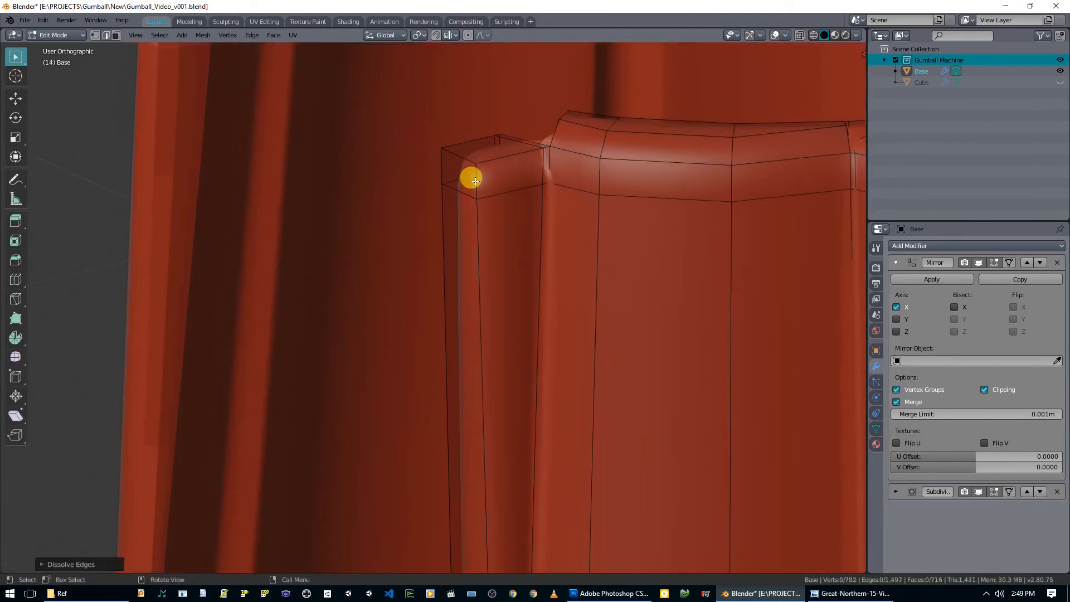
Delete the four faces closing the front end and top of the base's extension.
key(1)
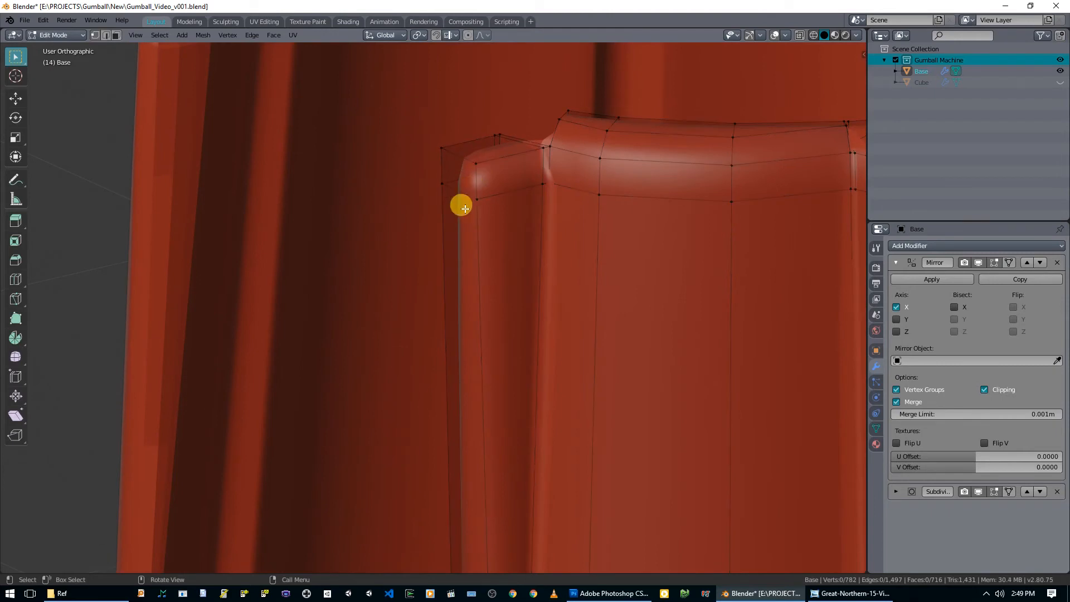
key(3)
click(466, 212)
shift+click(463, 169)
shift+click(486, 149)
shift+click(535, 143)
key(x)
click(535, 144)
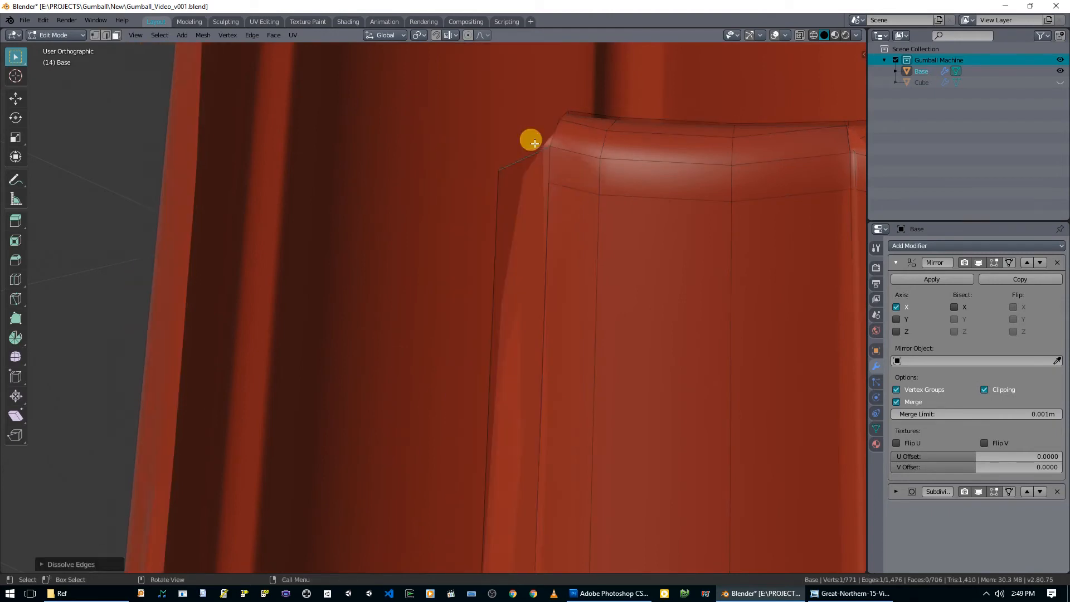
key(ctrl+z)
key(x)
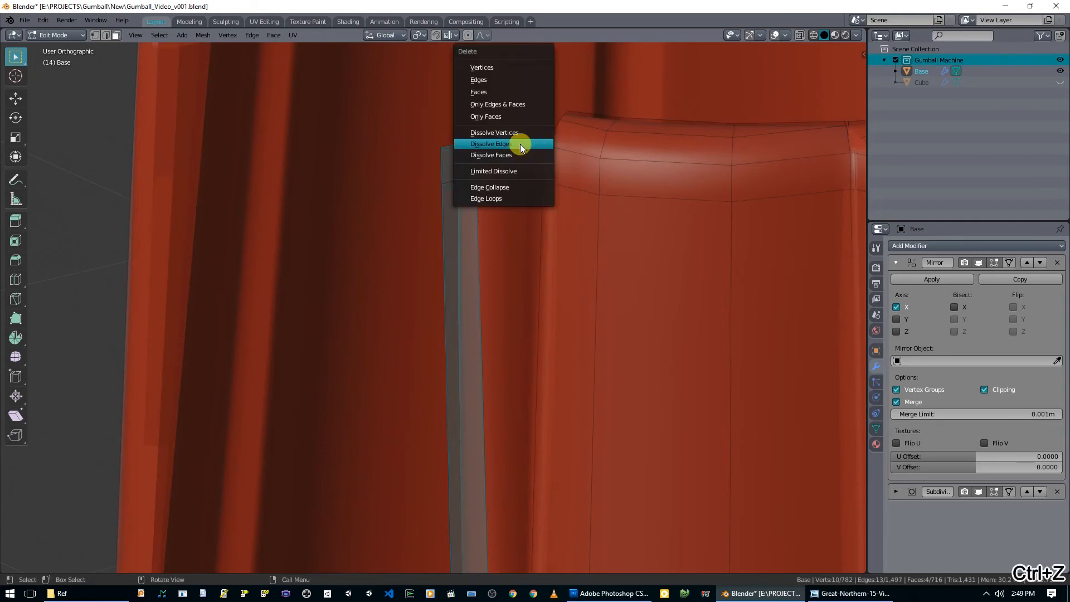
click(491, 91)
Delete the two inner-side faces at the upper part of the base's extension, leaving its outer skin.
key(Tab)
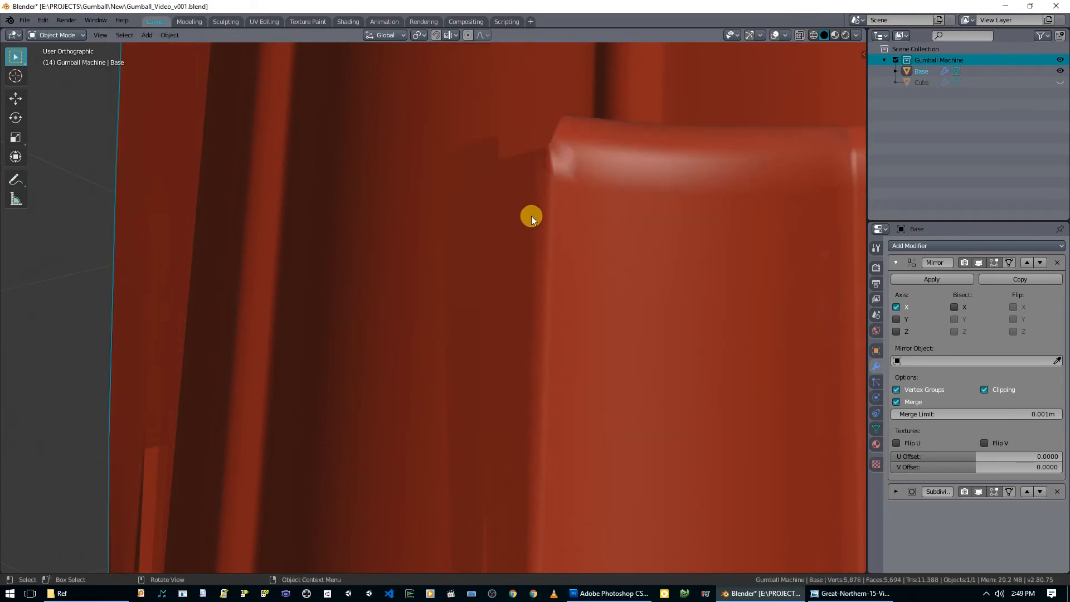
scroll(531, 216, down, 3)
key(Tab)
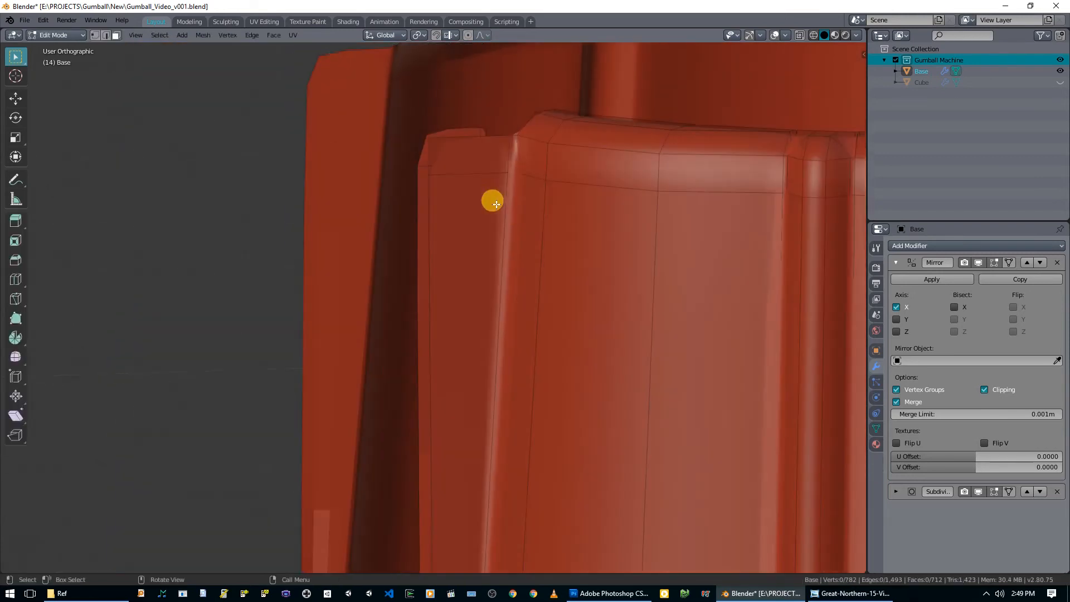
click(462, 141)
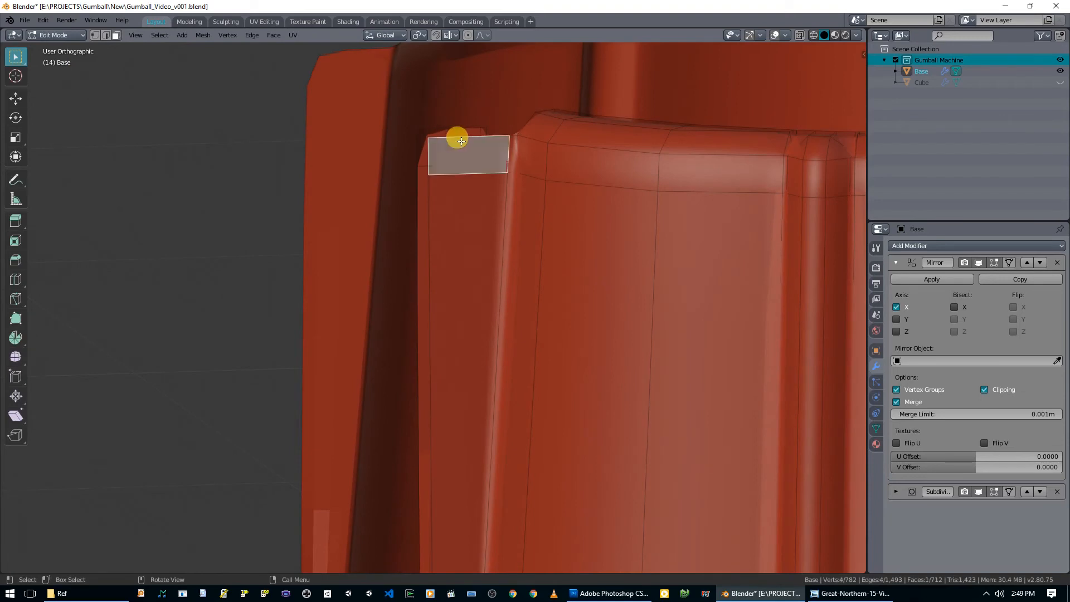
middle_drag(462, 139, 494, 158)
drag(483, 164, 449, 173)
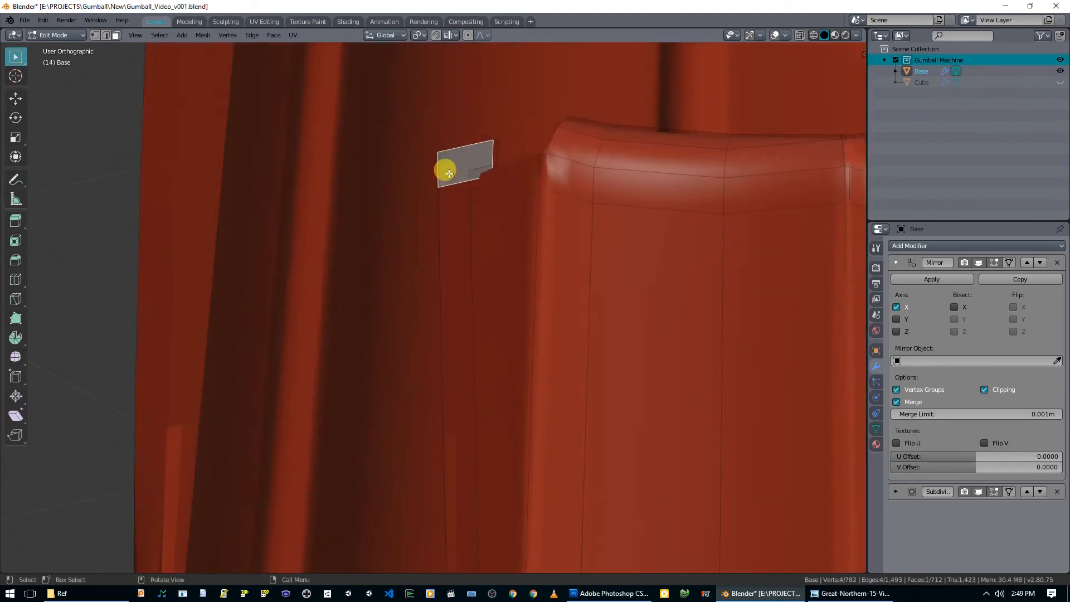
middle_drag(467, 198, 533, 234)
shift+click(487, 216)
key(x)
click(490, 220)
Turn off the Subdivision modifier's Edit Mode display while inspecting the faces at the opening's lower corner.
click(308, 350)
middle_drag(309, 350, 279, 326)
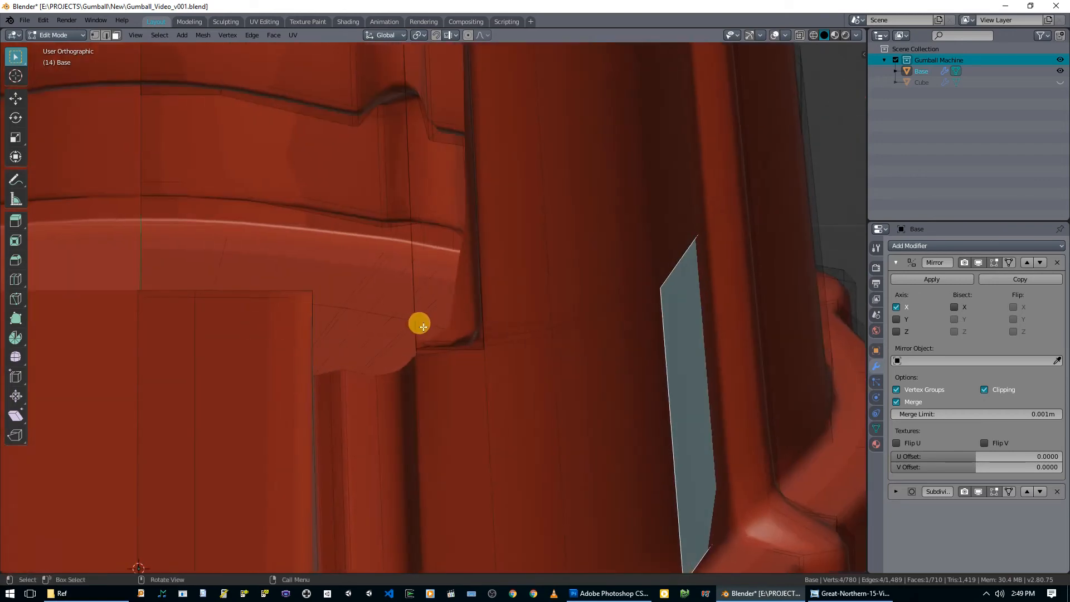
click(427, 330)
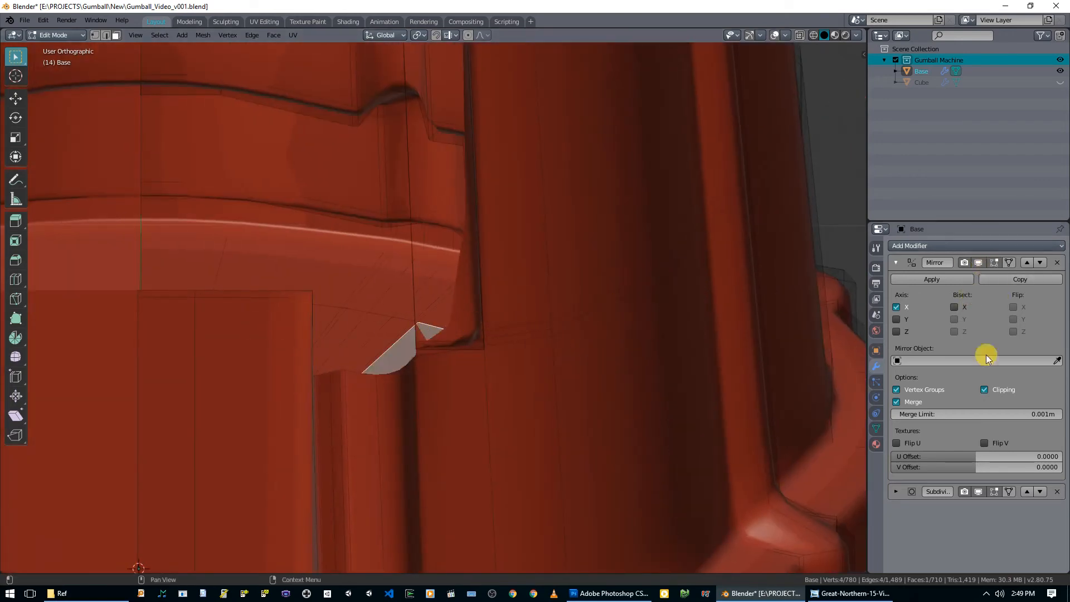
click(994, 491)
Delete the leftover inner face running down the side of the base's front opening.
middle_drag(696, 390, 457, 322)
click(304, 320)
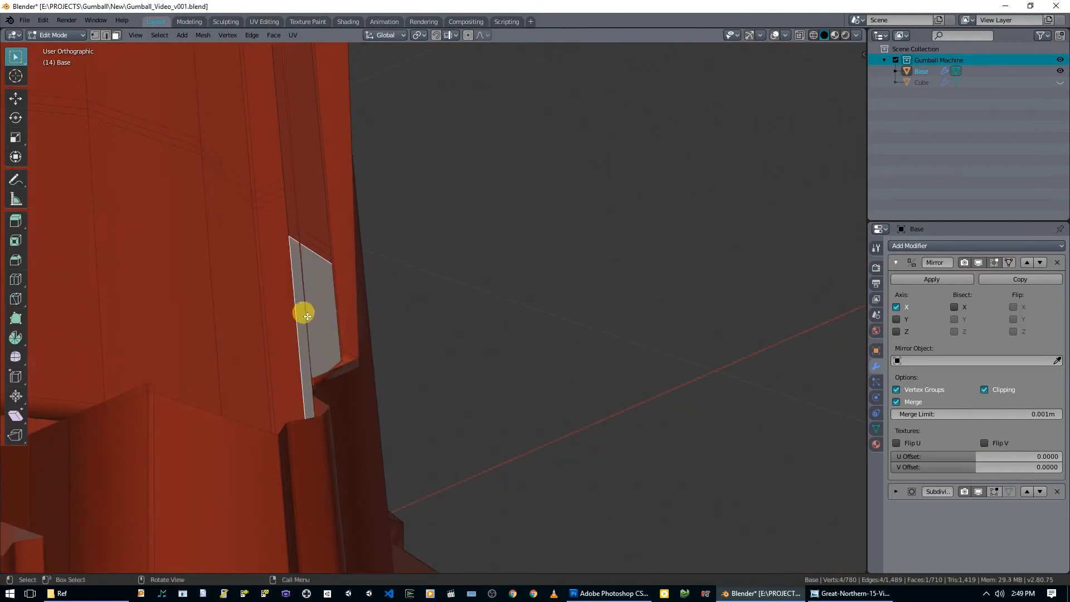
shift+middle_drag(355, 133, 472, 401)
shift+middle_drag(403, 99, 468, 282)
shift+middle_drag(448, 102, 465, 152)
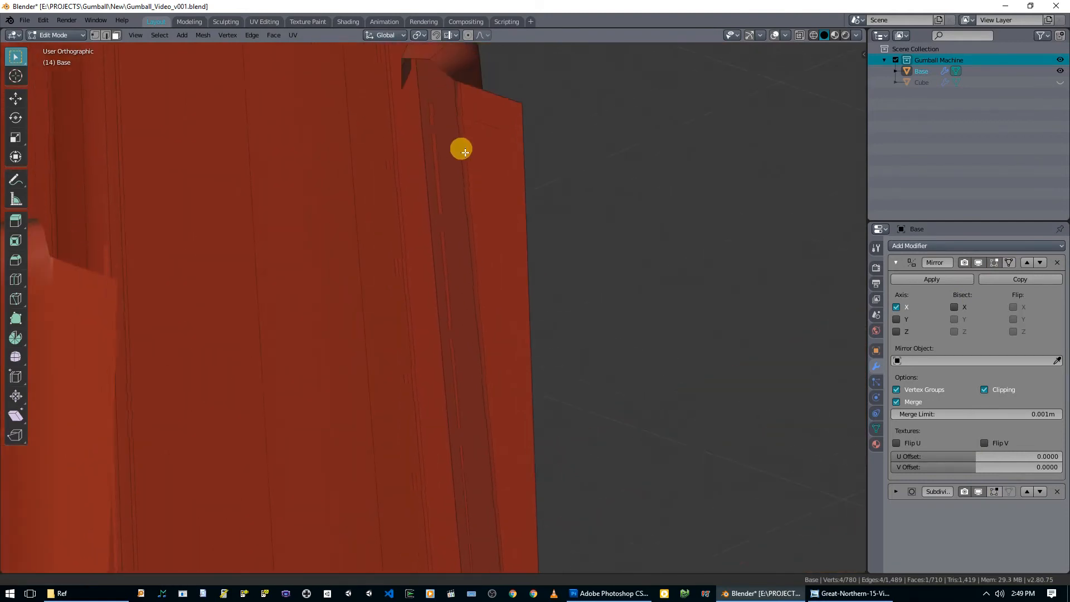
key(x)
click(435, 149)
Delete the remaining small leftover faces at the lower corner of the base's front opening.
middle_drag(494, 247, 331, 170)
key(x)
click(591, 306)
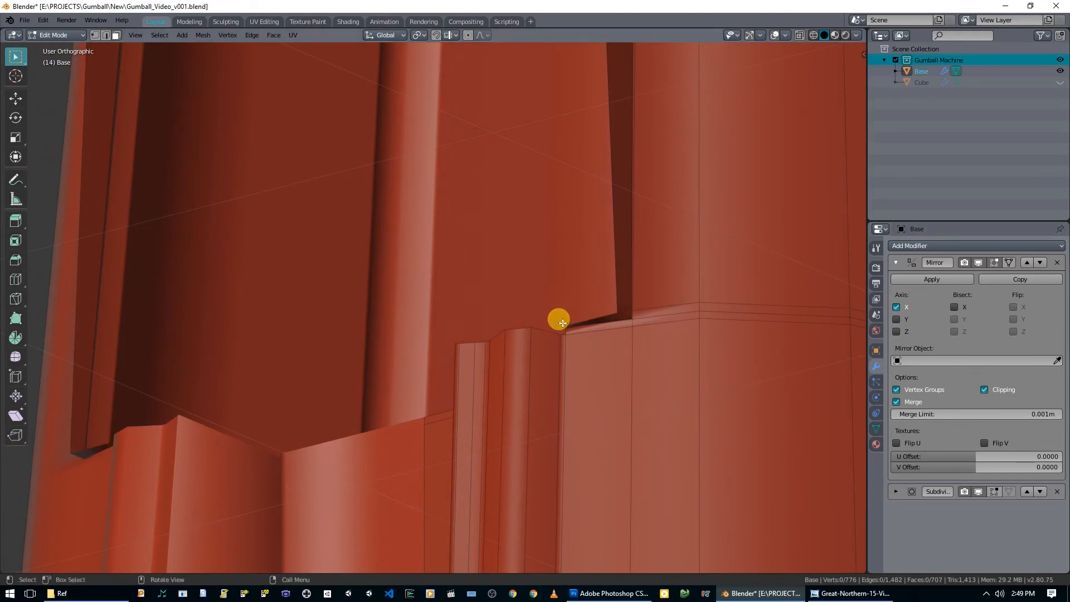
key(x)
click(563, 317)
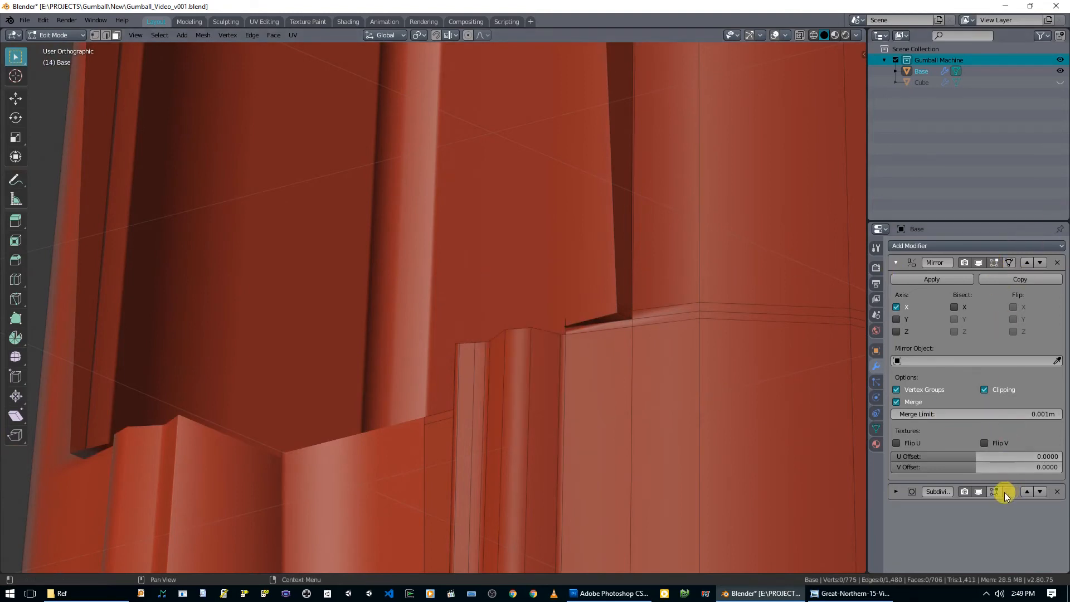
Delete the two stray vertices left at the lower corner of the base's front opening.
middle_drag(568, 294, 362, 282)
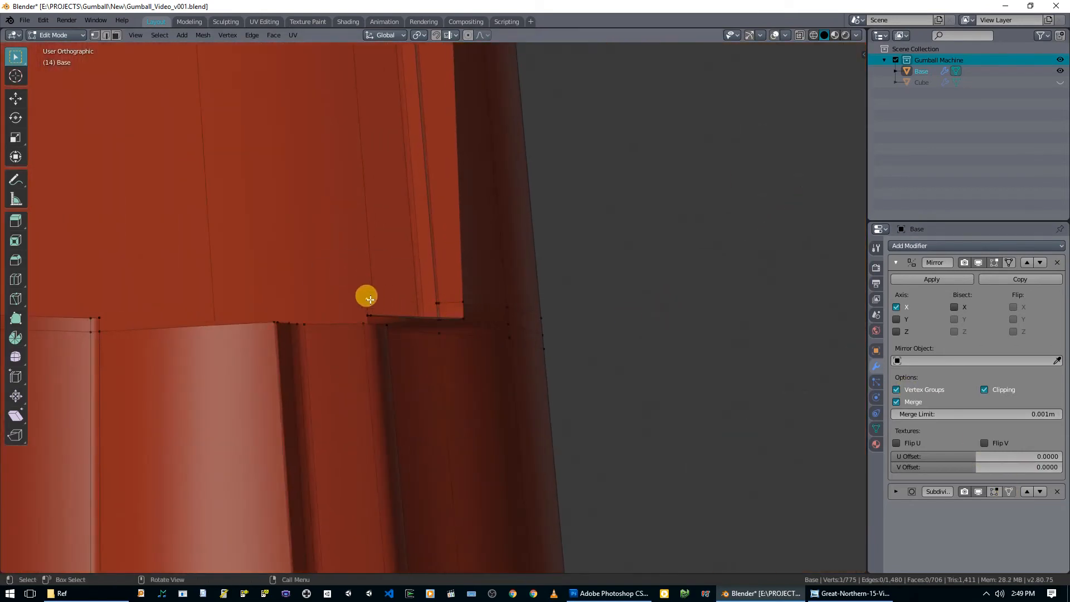
key(x)
click(371, 282)
drag(347, 294, 379, 304)
key(x)
click(381, 303)
middle_drag(484, 277, 382, 313)
middle_drag(663, 255, 683, 316)
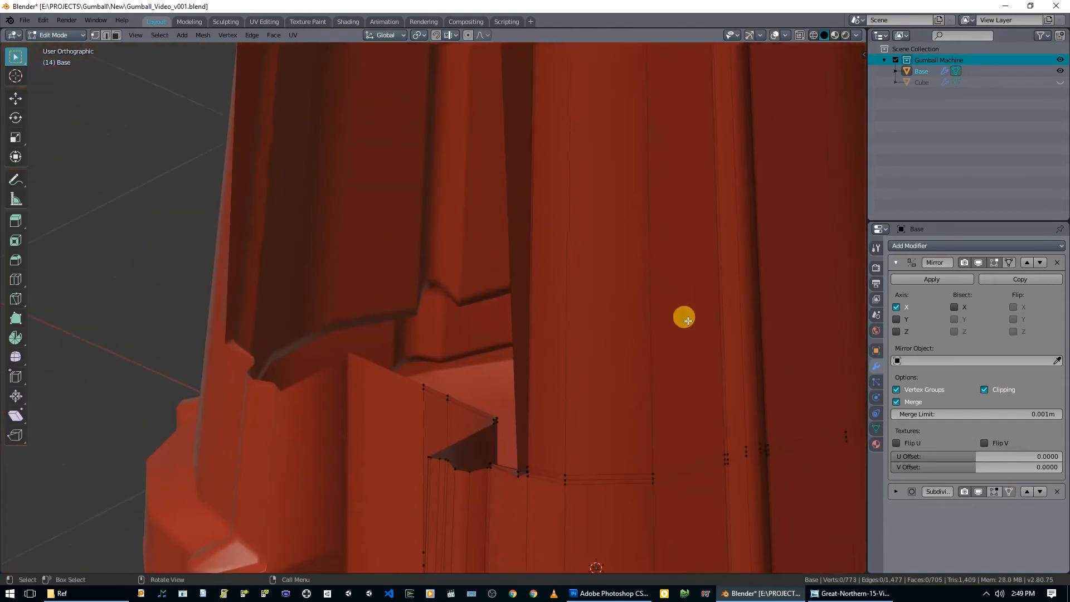
Turn on the Subdivision modifier's Edit Mode display and add a vertical loop cut slid close to the extension's front edge.
click(993, 494)
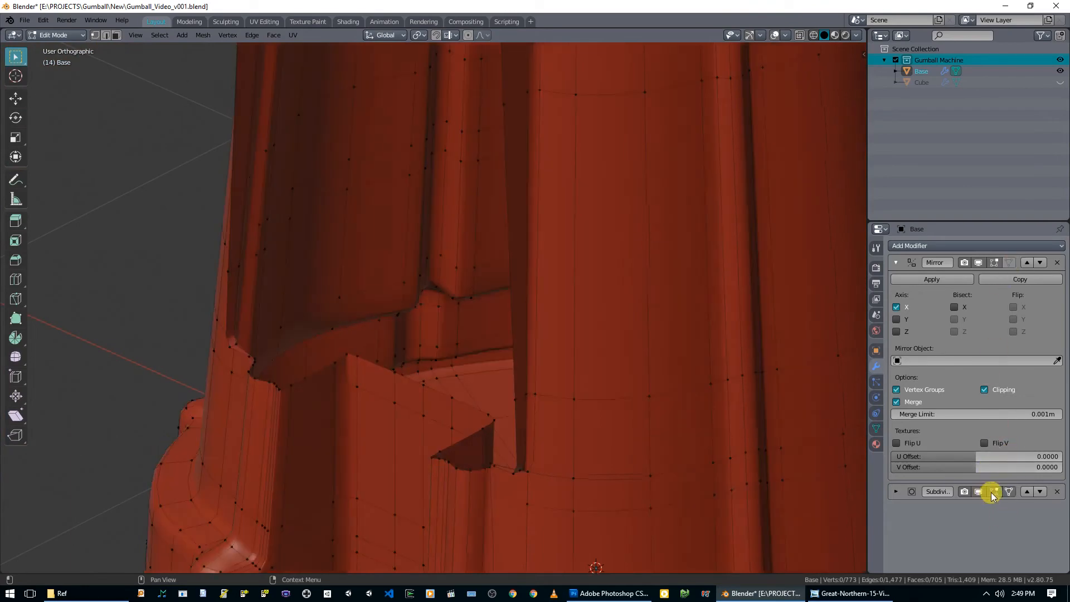
scroll(590, 205, down, 4)
scroll(537, 265, up, 3)
shift+middle_drag(590, 205, 468, 209)
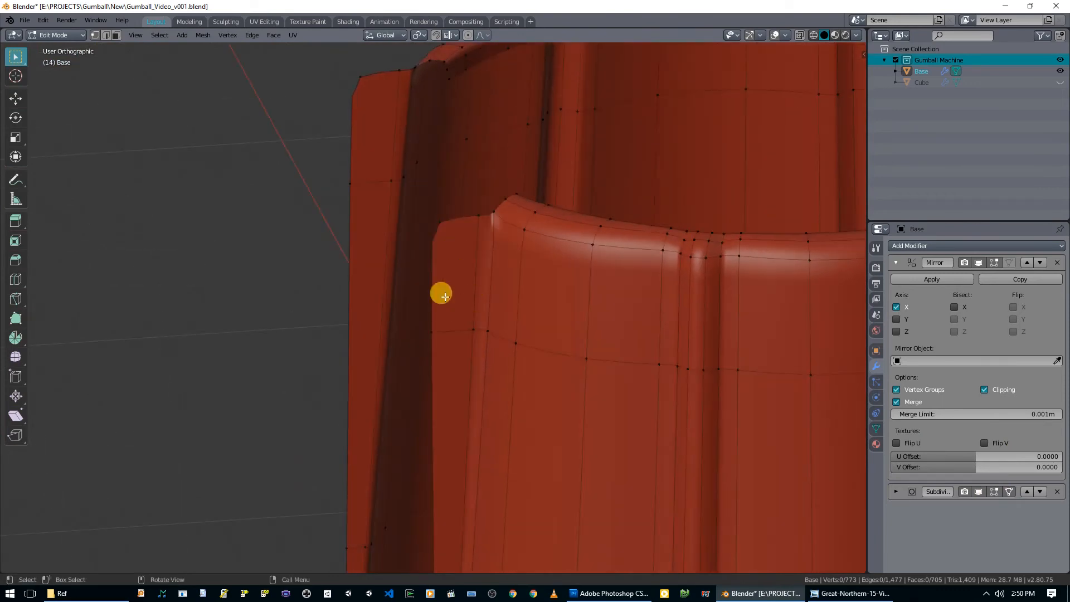
key(ctrl+r)
click(444, 227)
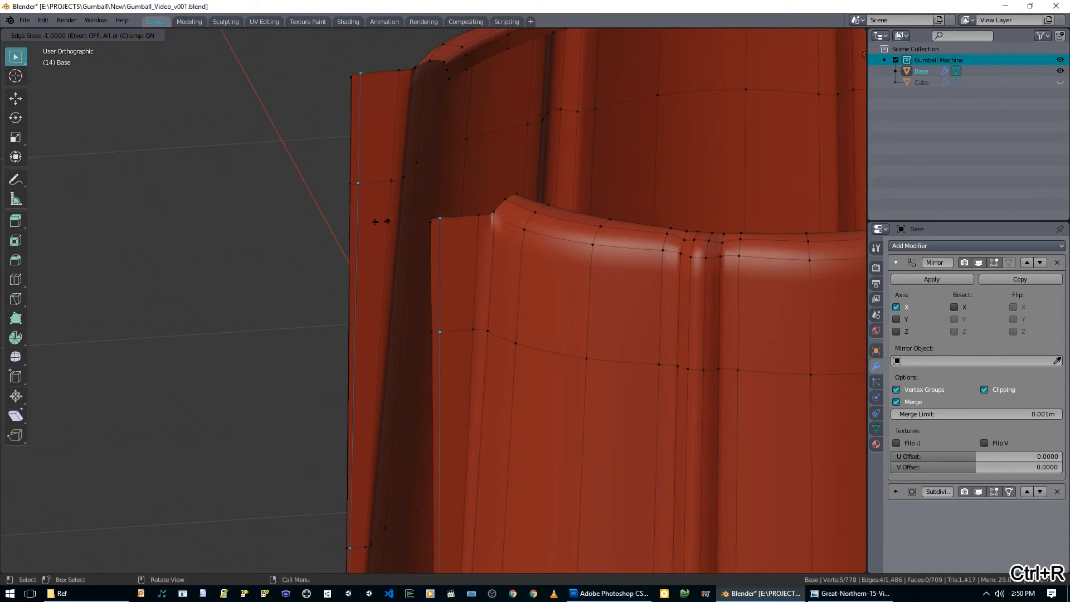
click(323, 219)
Slide the new loop closer to the extension's front edge and turn off the Subdivision modifier's On Cage display.
scroll(433, 193, up, 2)
middle_drag(452, 176, 447, 164)
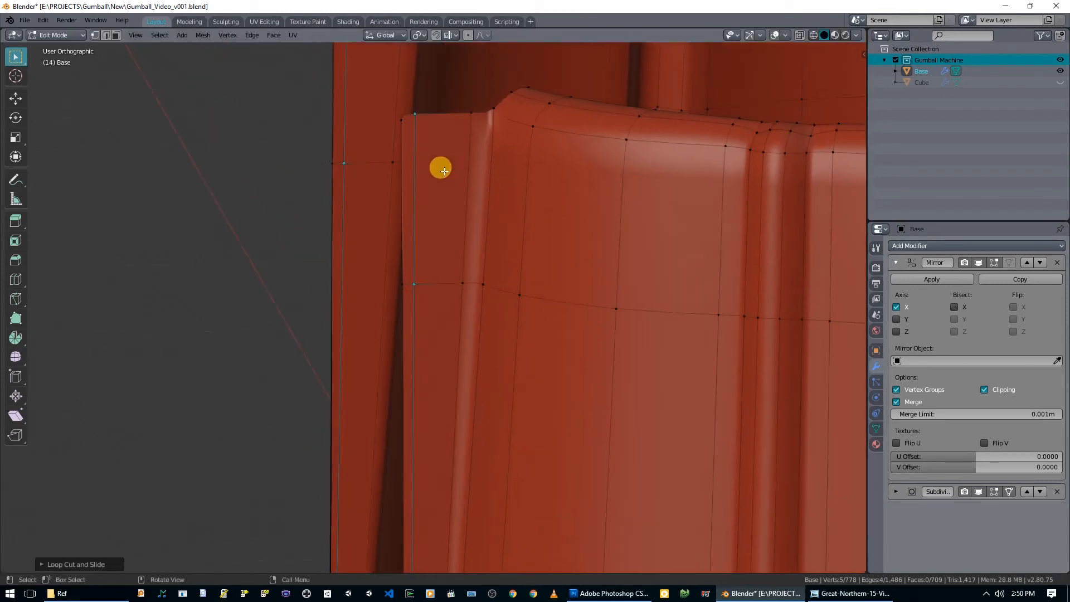
key(g)
key(g)
click(377, 174)
scroll(430, 232, down, 3)
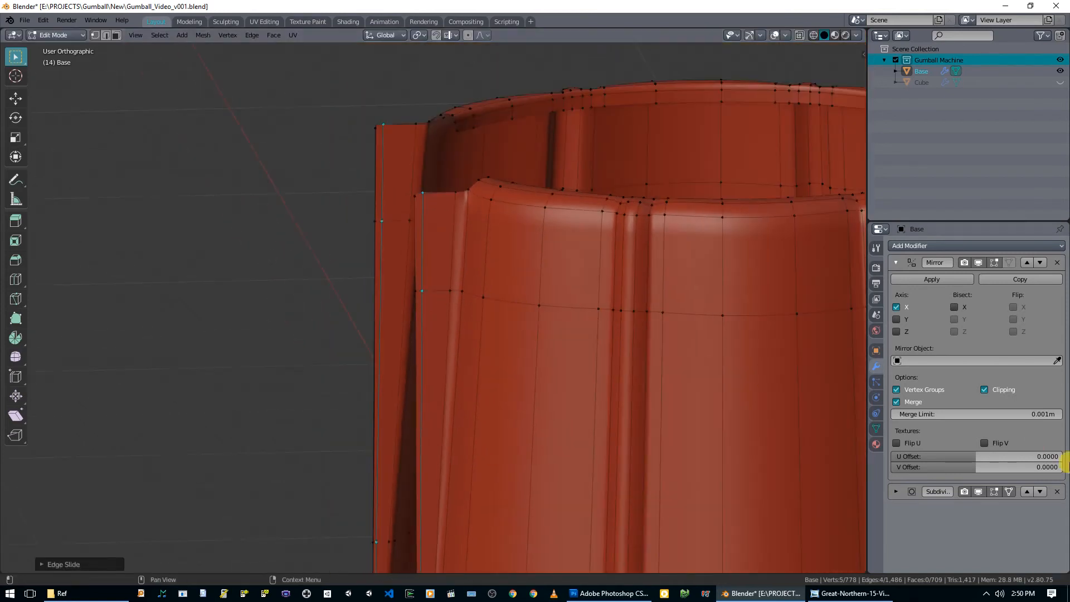
click(1009, 492)
scroll(446, 170, up, 2)
key(g)
key(g)
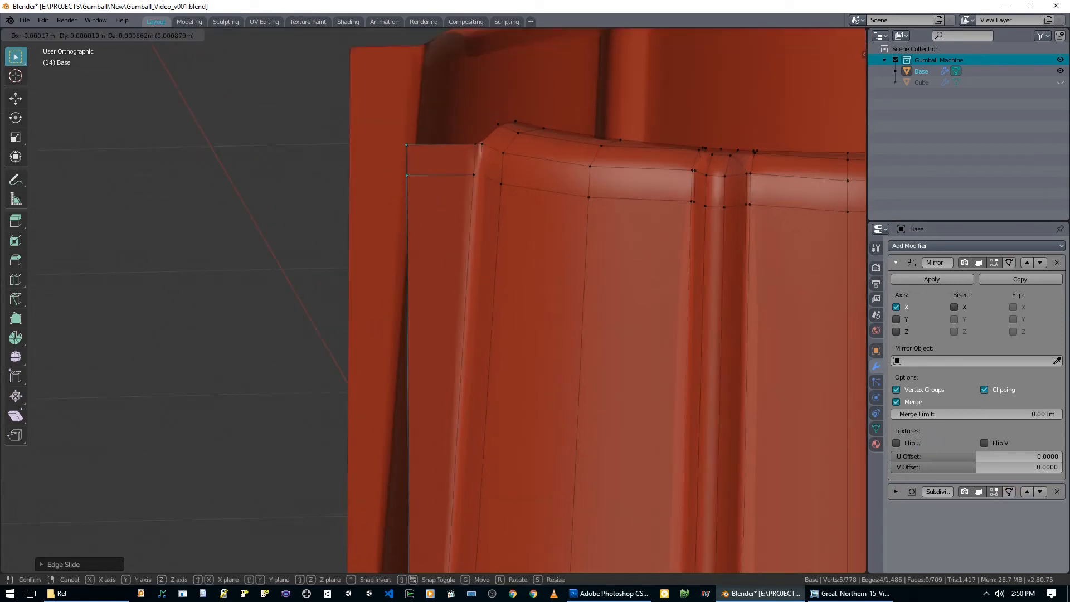
click(424, 188)
scroll(483, 215, down, 3)
key(alt+a)
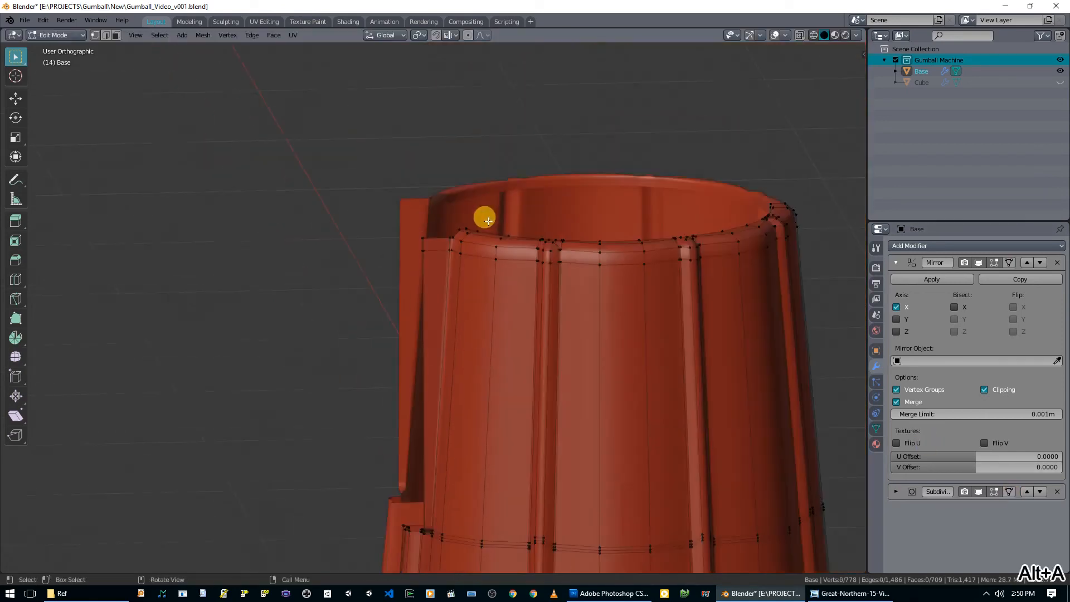
Return to Object Mode, unhide the front plate, and check how it meets the base's extended skin.
key(Tab)
key(alt+h)
middle_drag(489, 221, 482, 192)
key(alt+a)
scroll(462, 225, up, 2)
scroll(549, 204, down, 3)
scroll(483, 193, up, 4)
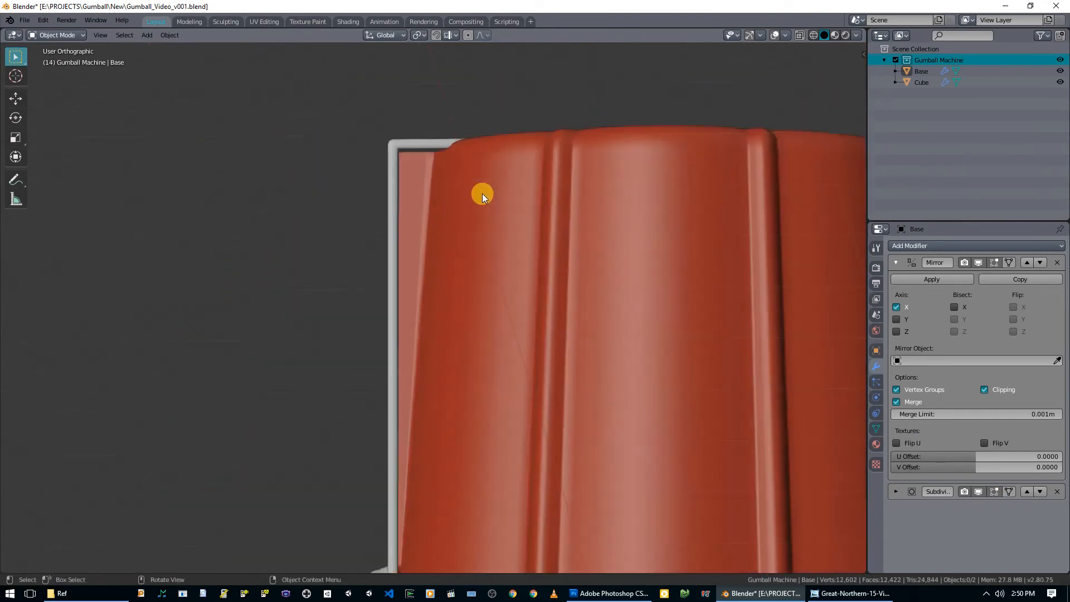
middle_drag(395, 82, 383, 96)
middle_drag(348, 150, 574, 183)
Turn on X-ray display and examine the front plate's mesh against the base in top view.
key(KP_7)
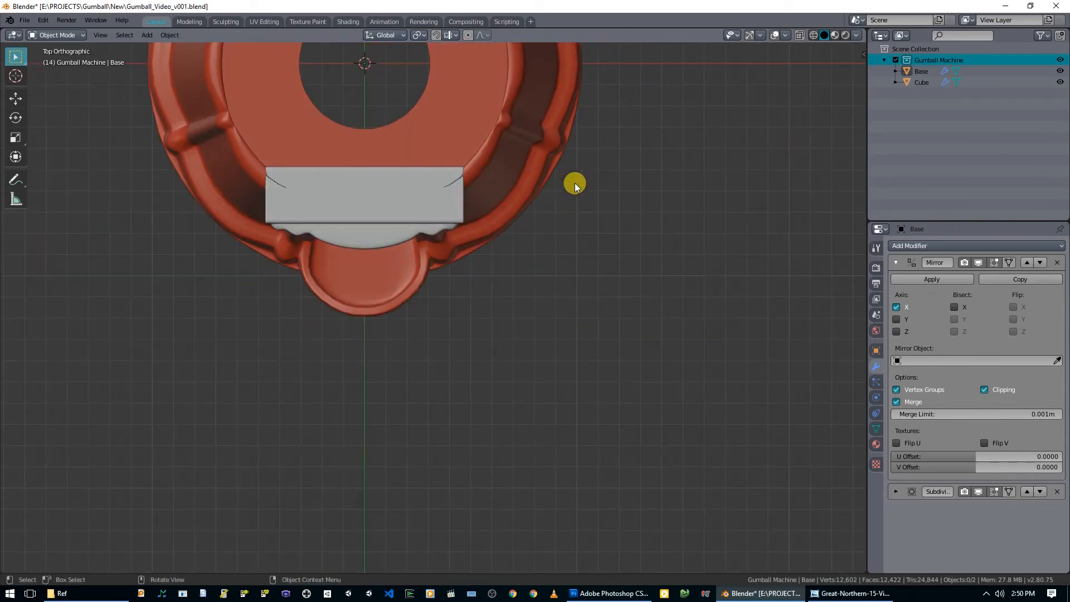
scroll(469, 296, up, 3)
click(449, 370)
key(Tab)
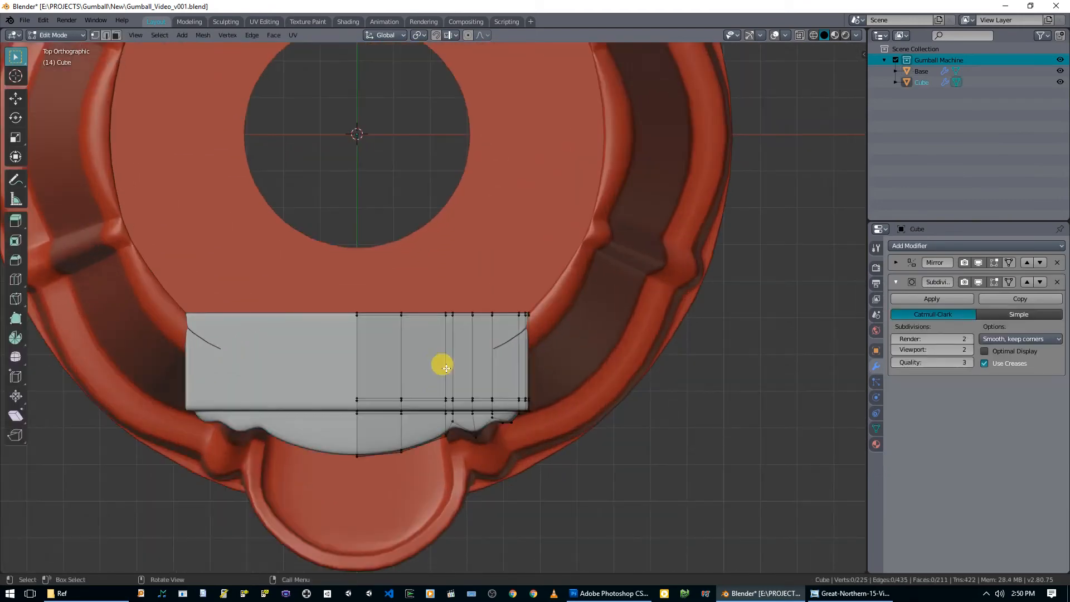
shift+middle_drag(447, 330, 483, 306)
scroll(487, 317, up, 2)
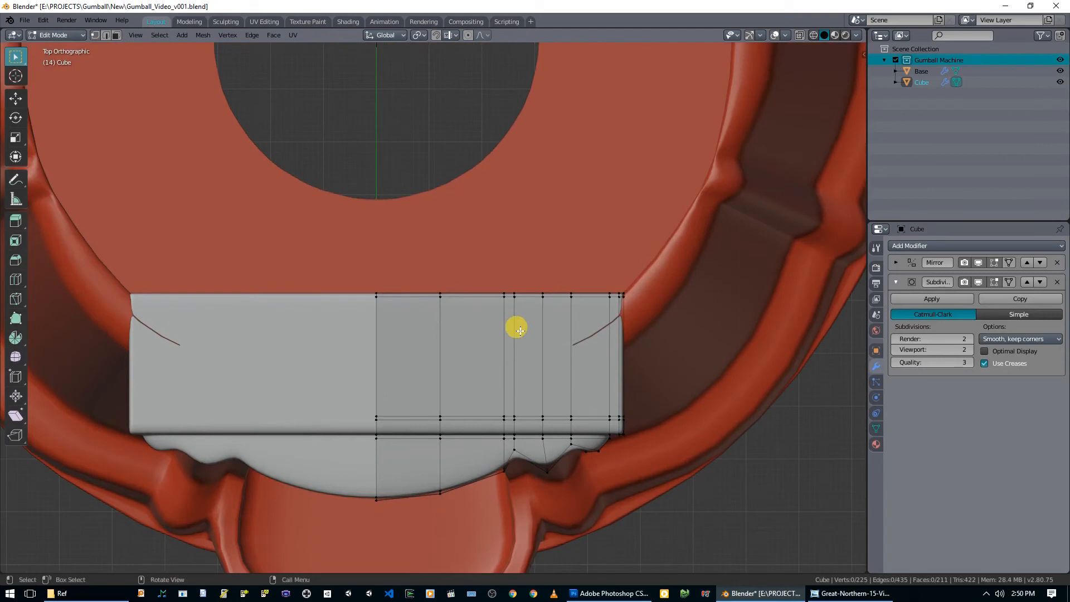
key(alt+z)
key(alt+a)
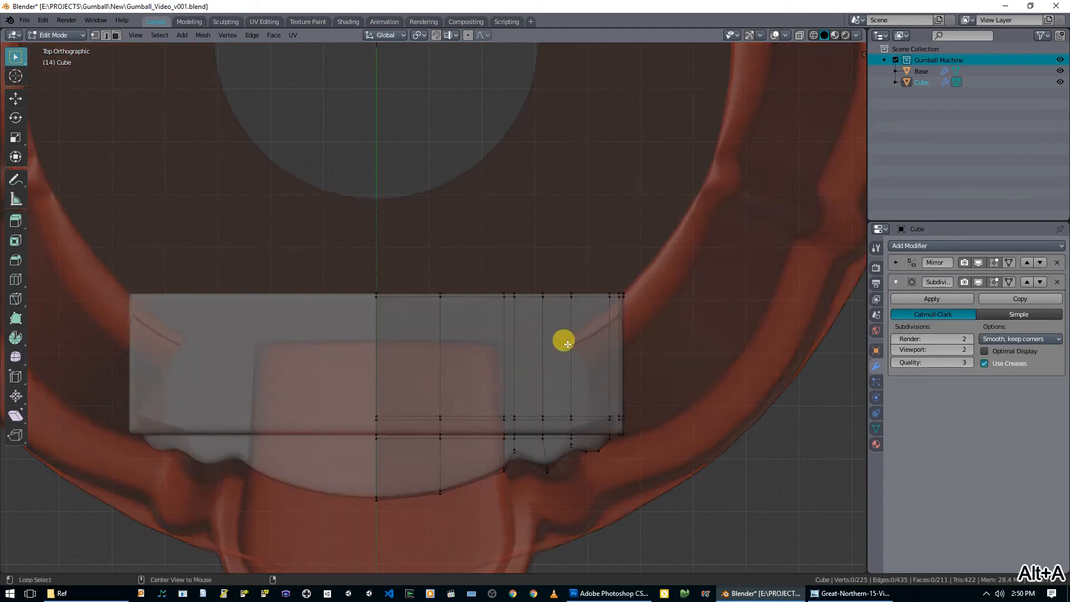
scroll(566, 343, down, 1)
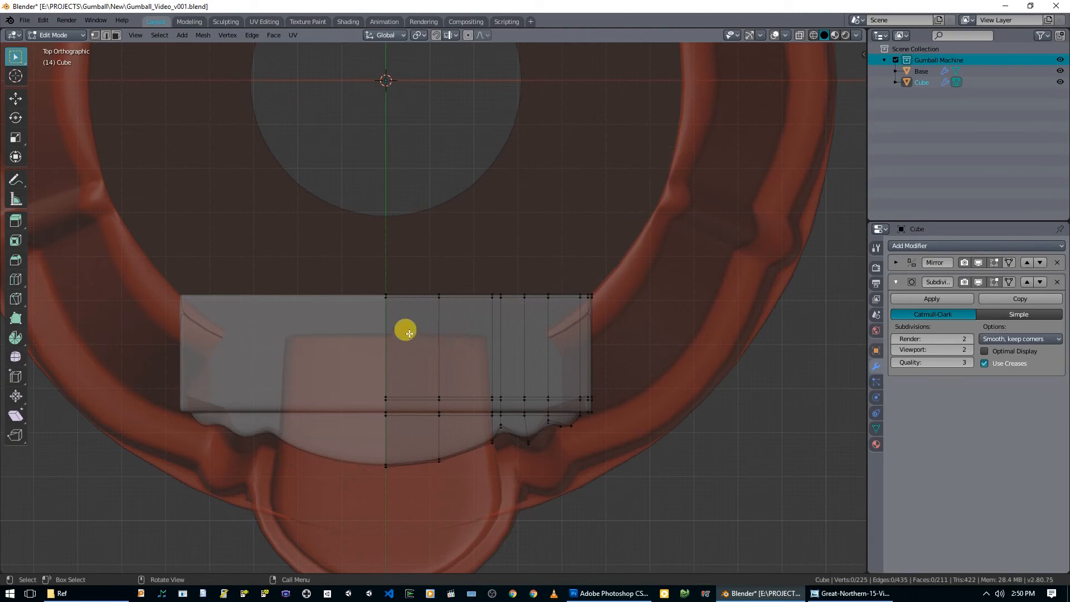
scroll(405, 329, down, 4)
key(Tab)
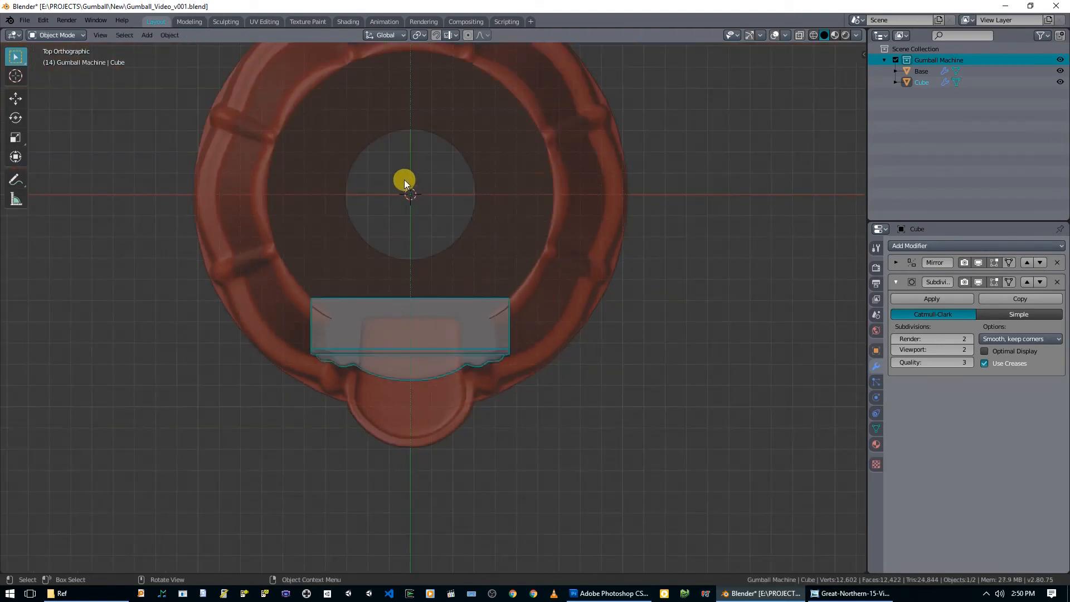
Add an unfilled mesh circle with 128 vertices and a 1 m radius at the origin.
key(shift+a)
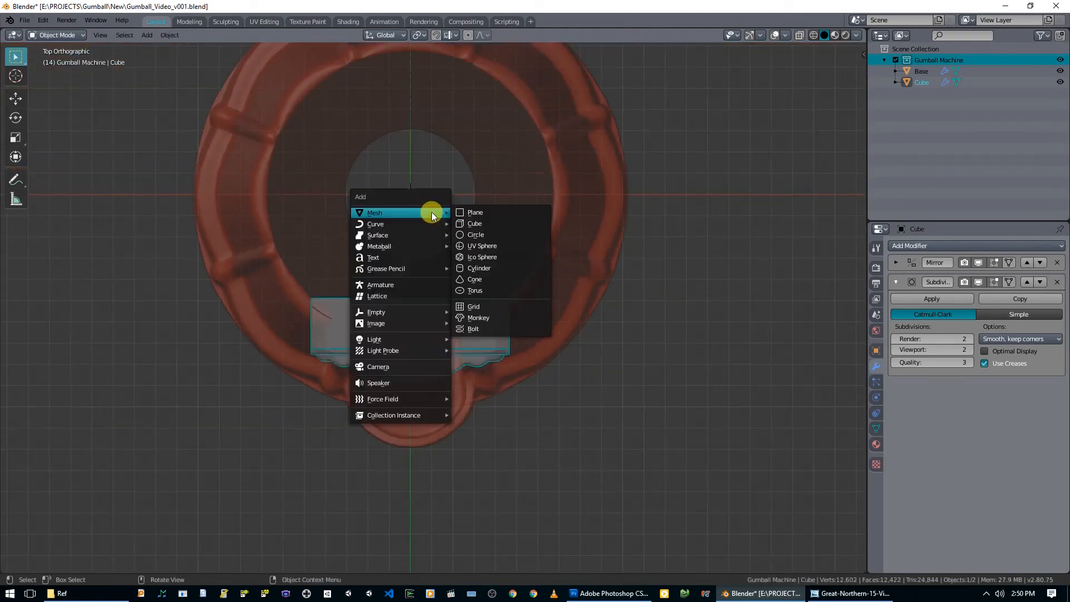
click(502, 230)
click(61, 564)
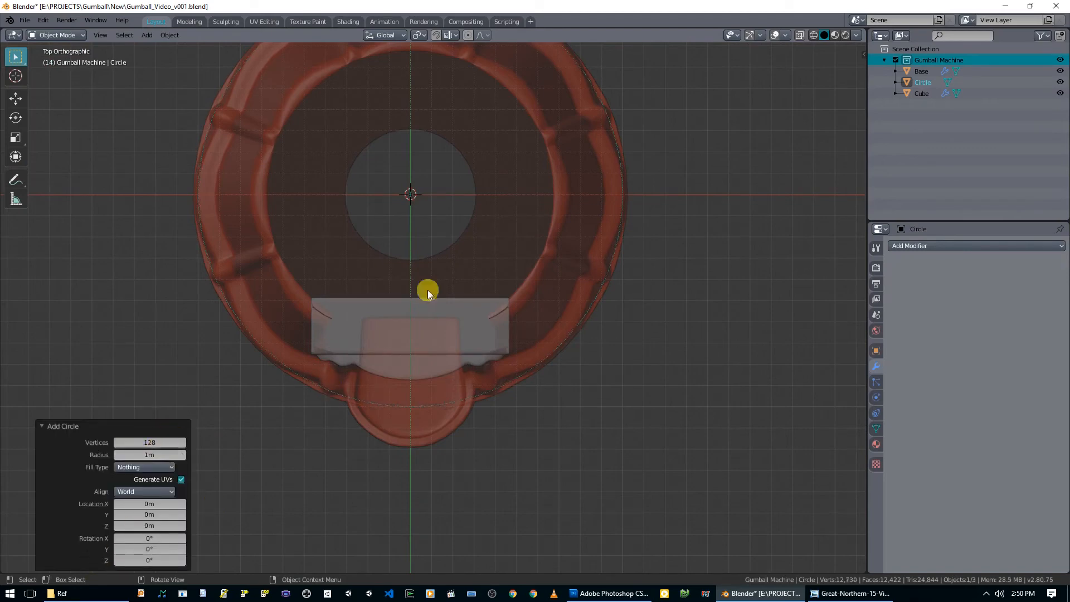
click(42, 425)
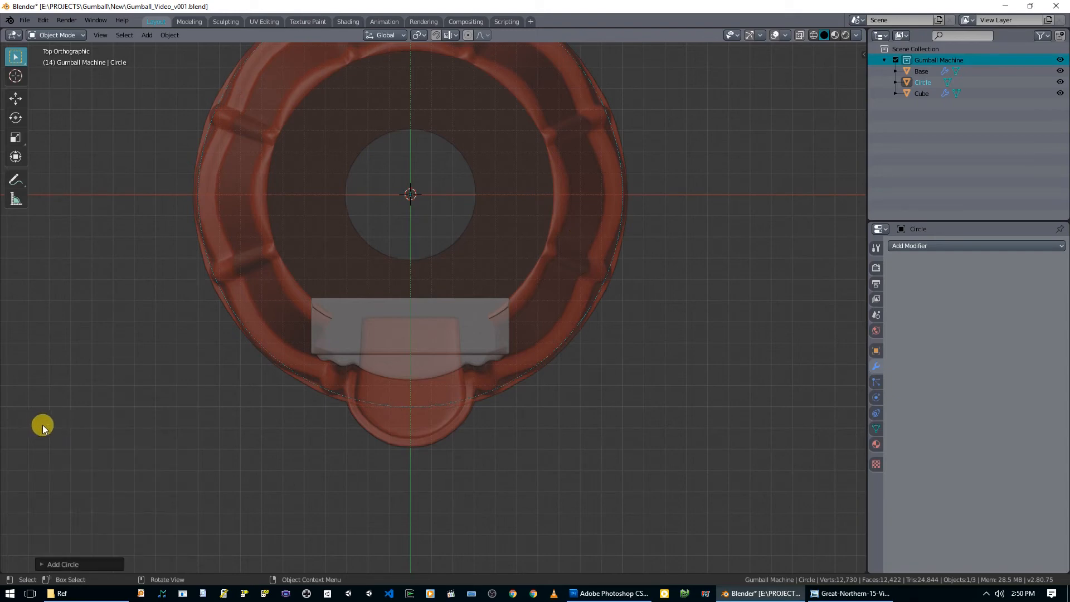
Scale the circle down to about 0.68 so it follows the inner rim of the base.
shift+middle_drag(530, 222, 518, 305)
key(s)
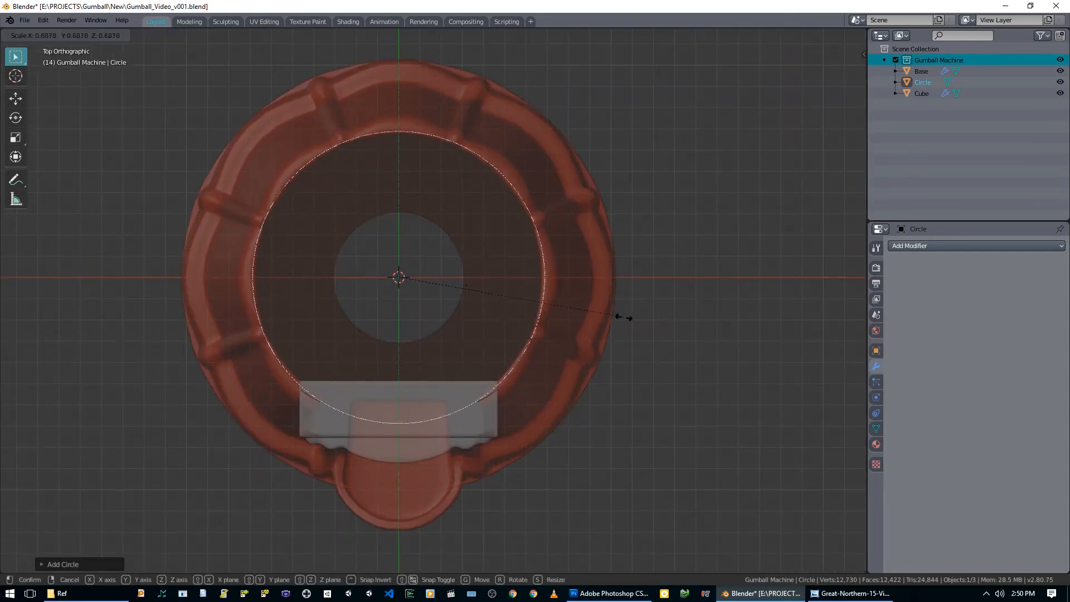
click(621, 310)
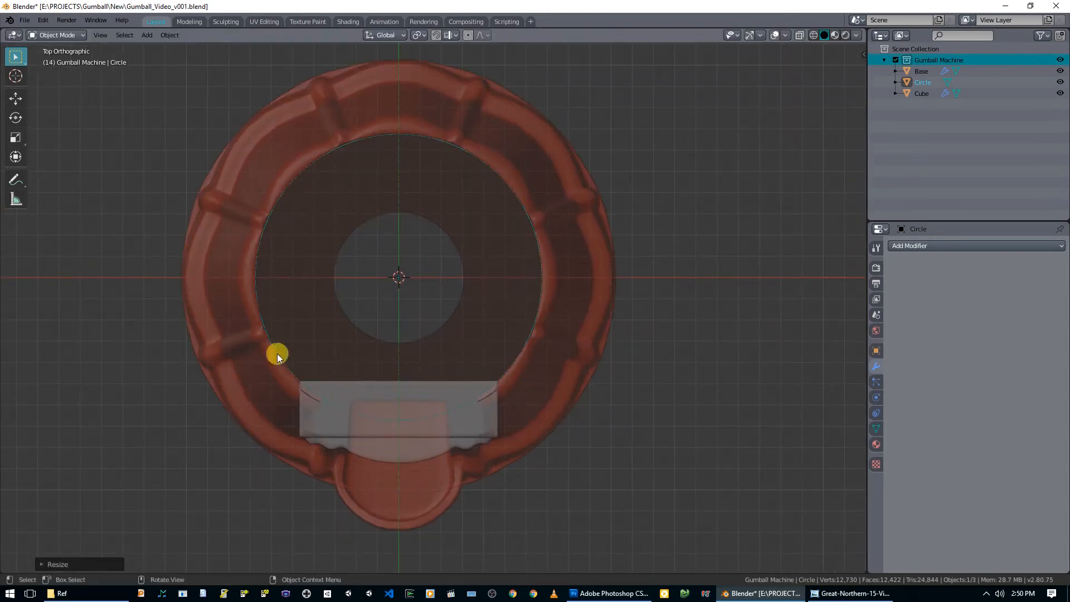
shift+middle_drag(503, 353, 513, 217)
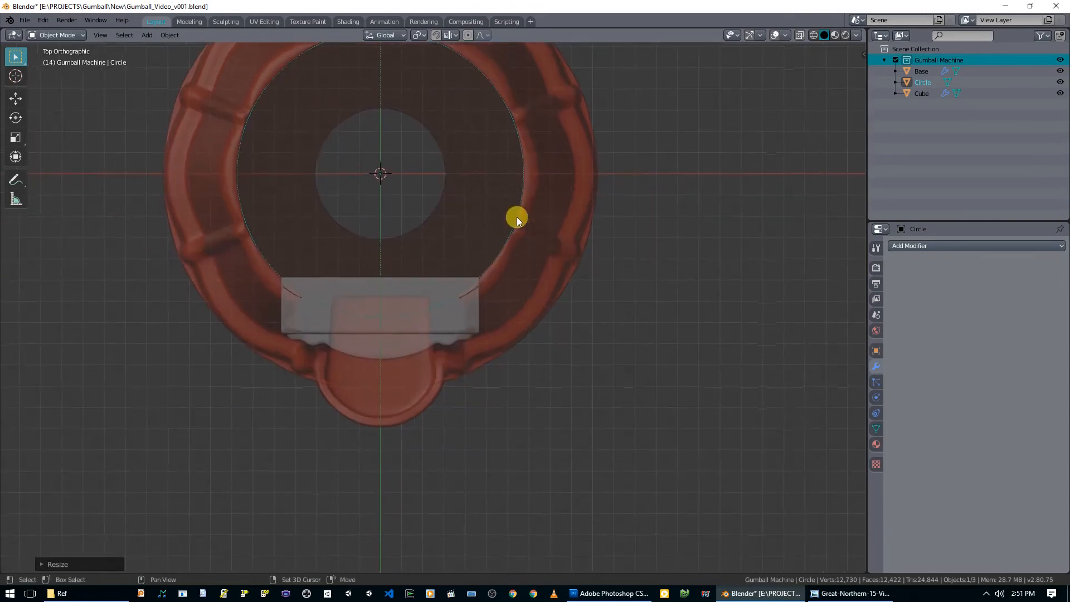
scroll(503, 225, up, 2)
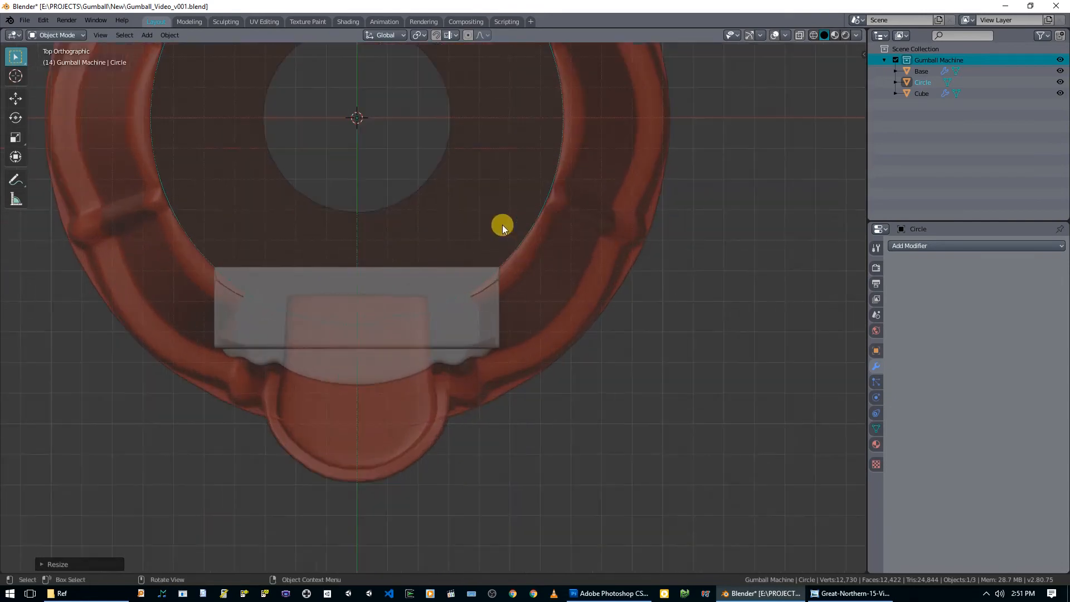
Move the vertices at the centre of the front plate's back edge about 0.19 m forward along Y to the circle.
click(412, 276)
click(450, 276)
key(Tab)
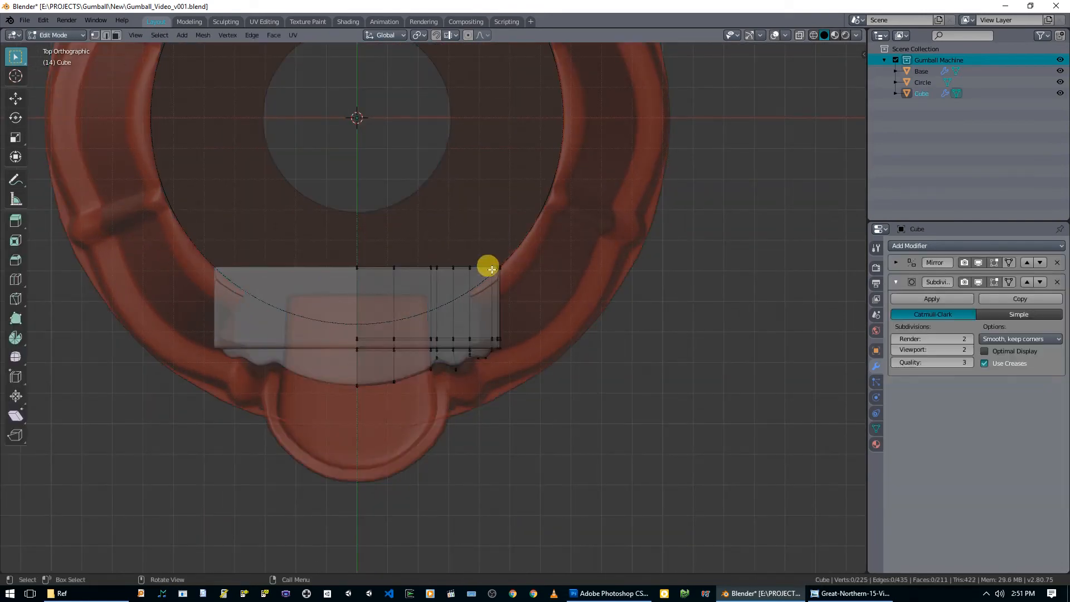
scroll(491, 271, up, 2)
scroll(502, 279, up, 1)
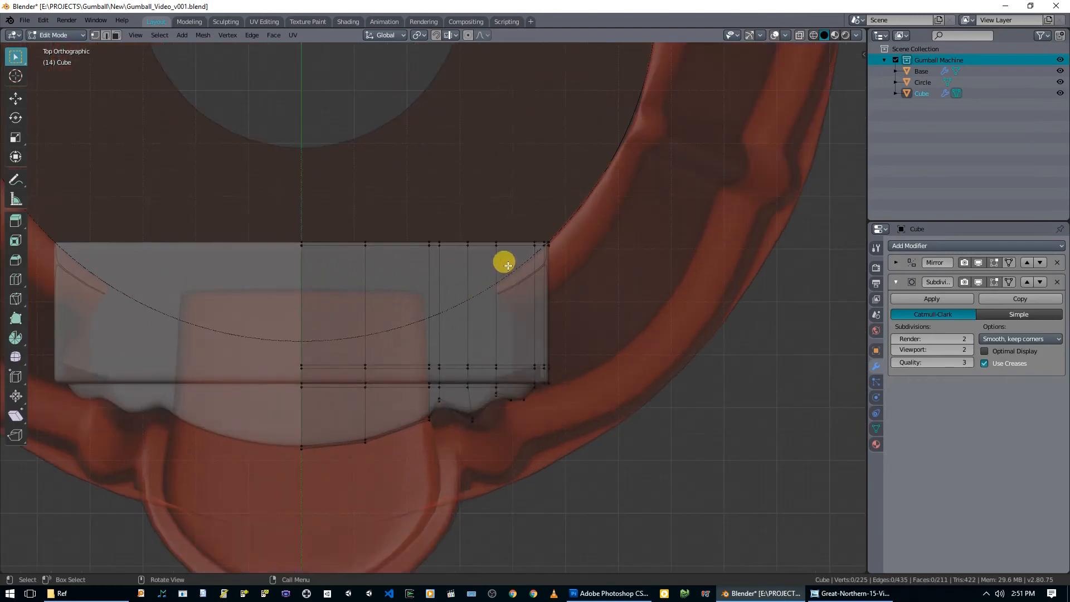
key(b)
drag(292, 231, 320, 258)
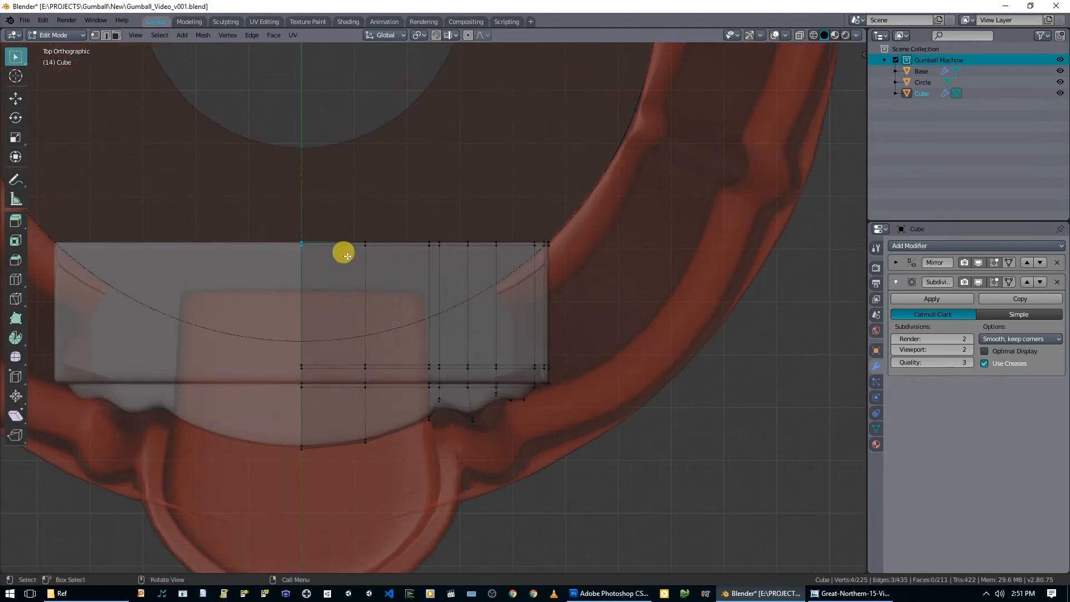
scroll(357, 251, up, 1)
key(g)
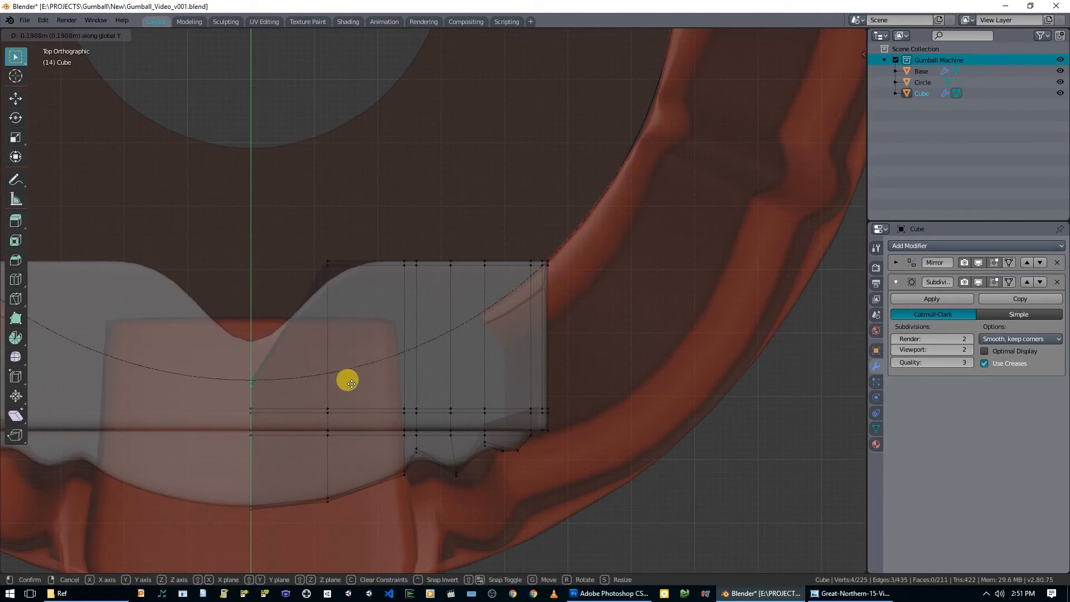
click(340, 378)
Nudge the centre back-edge vertices by about 0.001 m along Y to sit precisely on the circle.
scroll(368, 334, up, 2)
scroll(397, 292, up, 4)
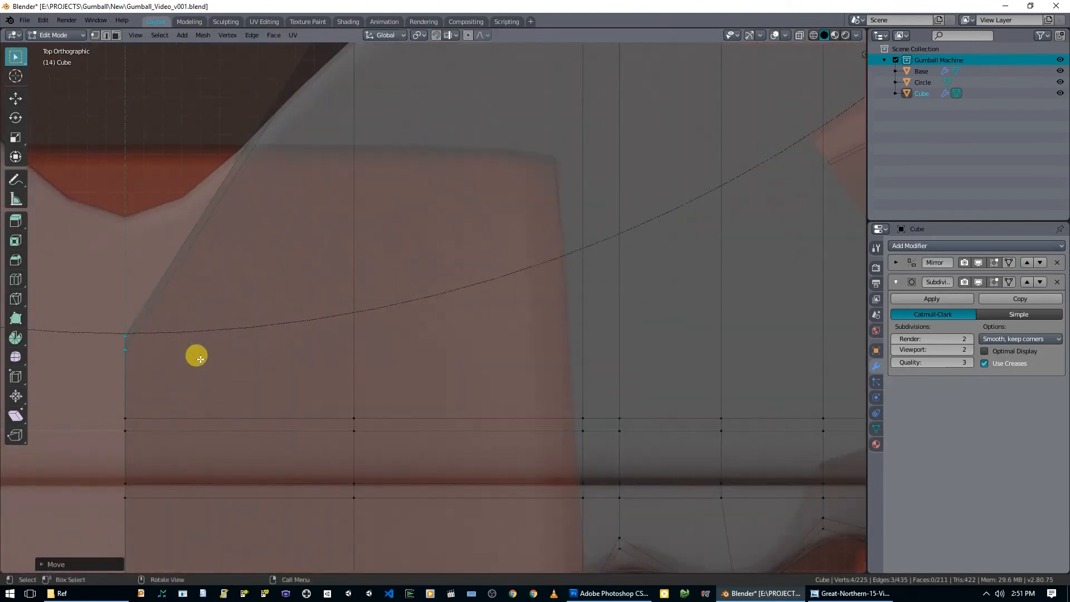
key(g)
key(y)
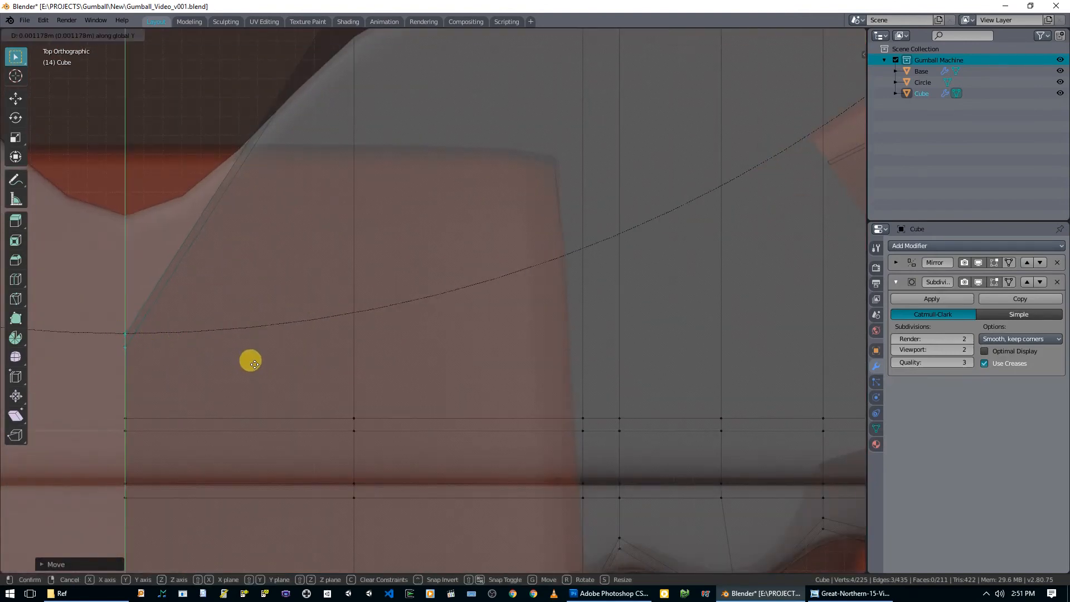
click(255, 365)
scroll(255, 365, down, 3)
Move the back-edge vertices of the first column beside the plate's centre along Y onto the circle.
key(alt+a)
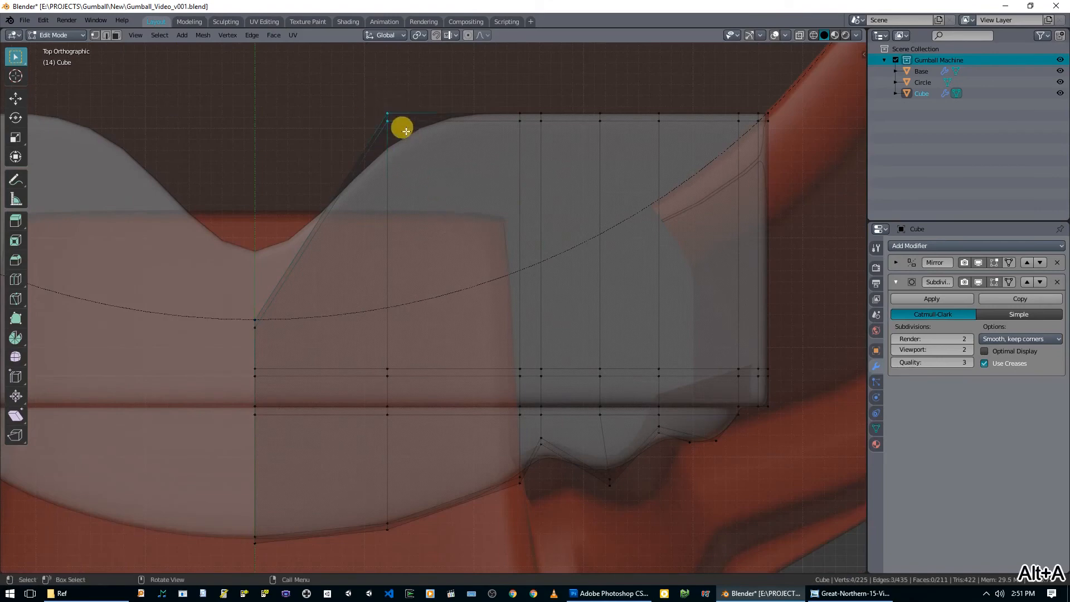
key(g)
key(y)
click(426, 327)
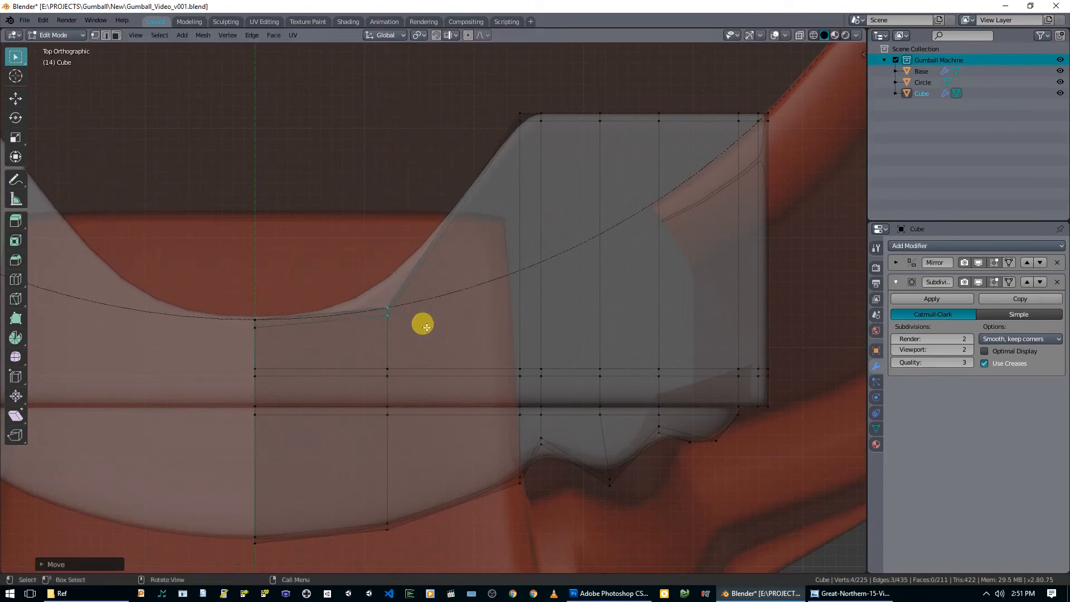
Move the back-edge vertices of the second column from the plate's centre about 0.14 m forward along Y onto the circle.
shift+middle_drag(423, 303, 249, 346)
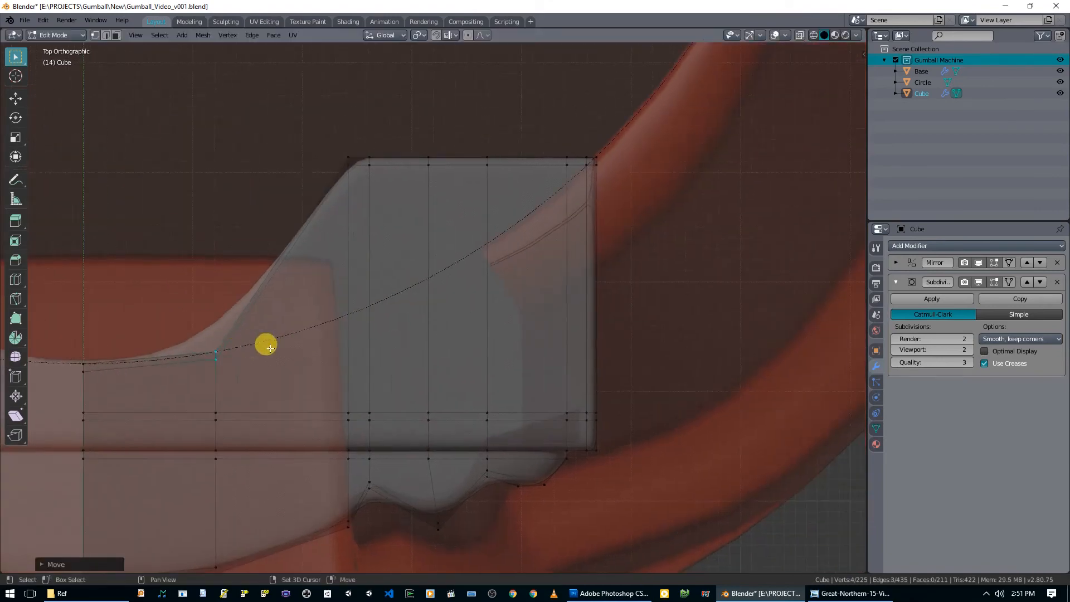
drag(336, 144, 351, 186)
key(g)
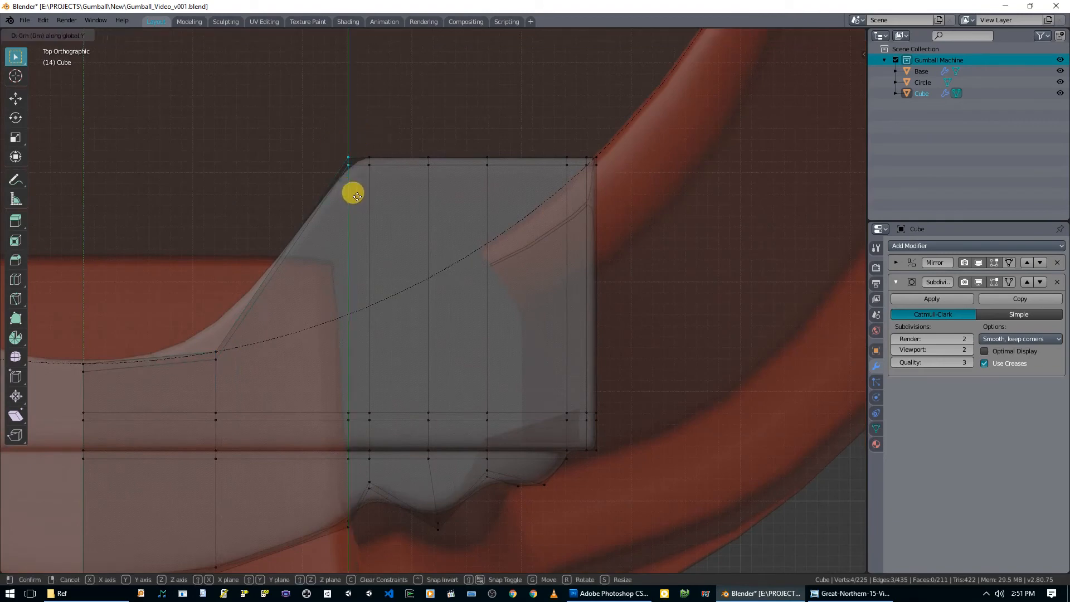
key(y)
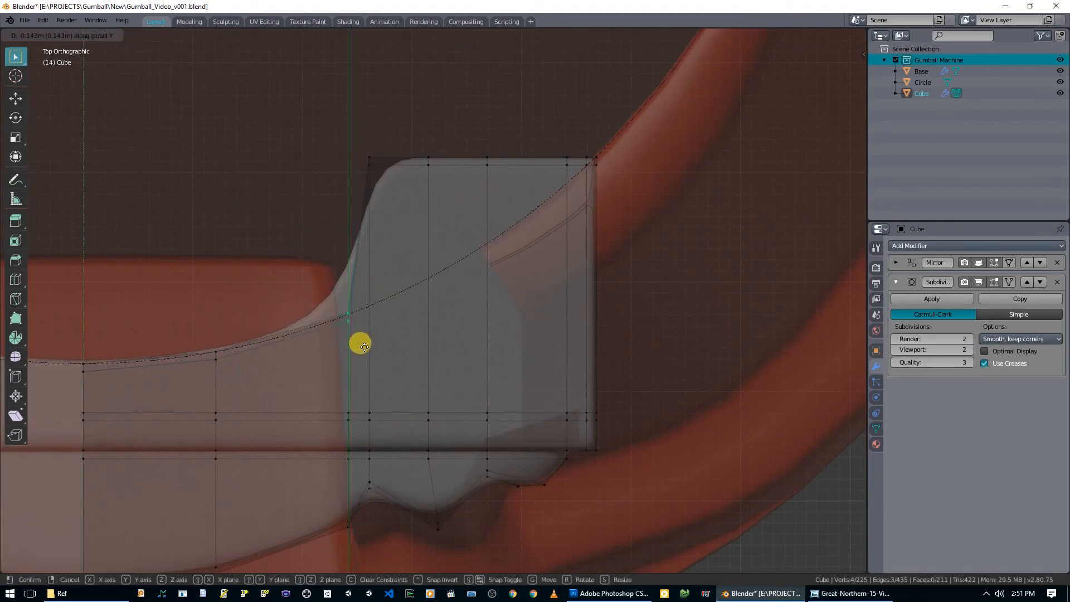
click(364, 347)
Move the back-edge vertices of the third column from the plate's centre along Y onto the circle.
key(alt+a)
drag(358, 146, 377, 182)
key(g)
key(y)
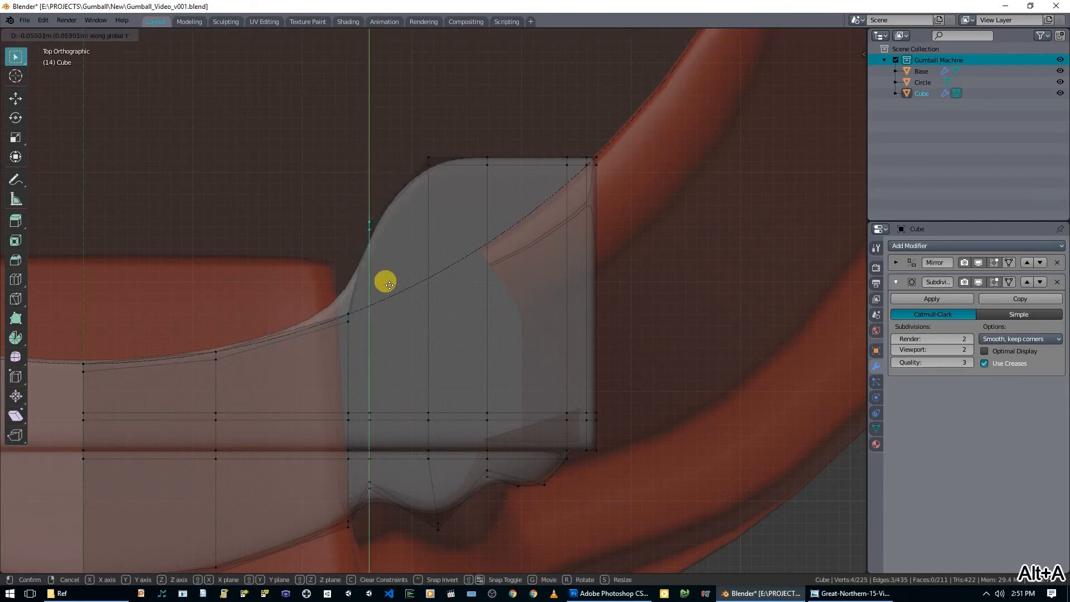
click(392, 337)
Move the back-edge vertices of the fourth column from the plate's centre about 0.11 m forward along Y onto the circle.
key(alt+a)
drag(403, 134, 440, 189)
key(g)
key(y)
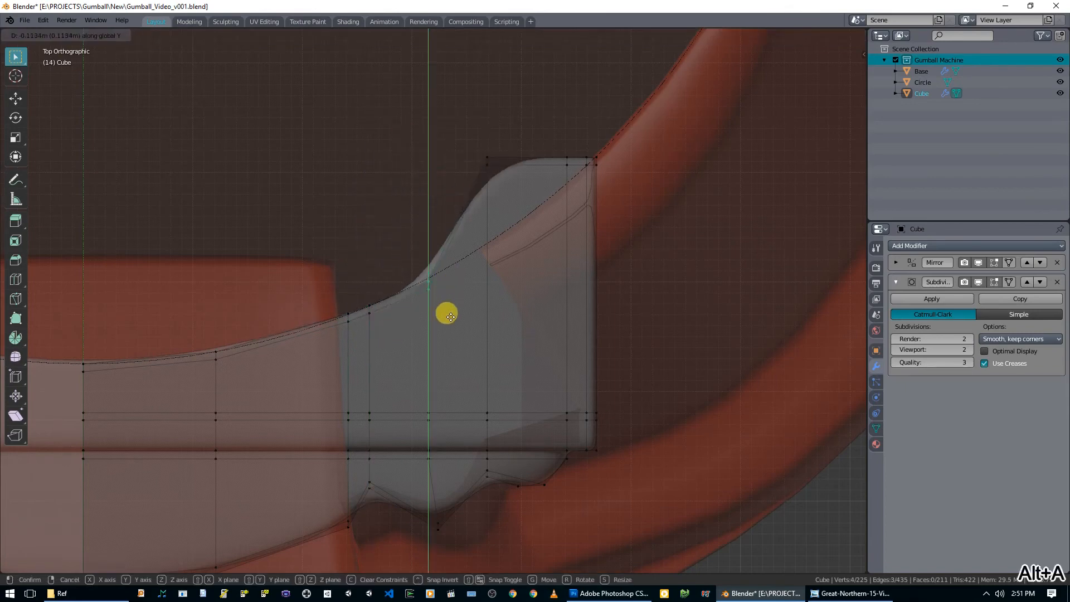
click(451, 311)
Move the back-edge vertices of the fifth column from the plate's centre forward along Y onto the circle.
key(alt+a)
drag(478, 153, 499, 191)
key(g)
key(y)
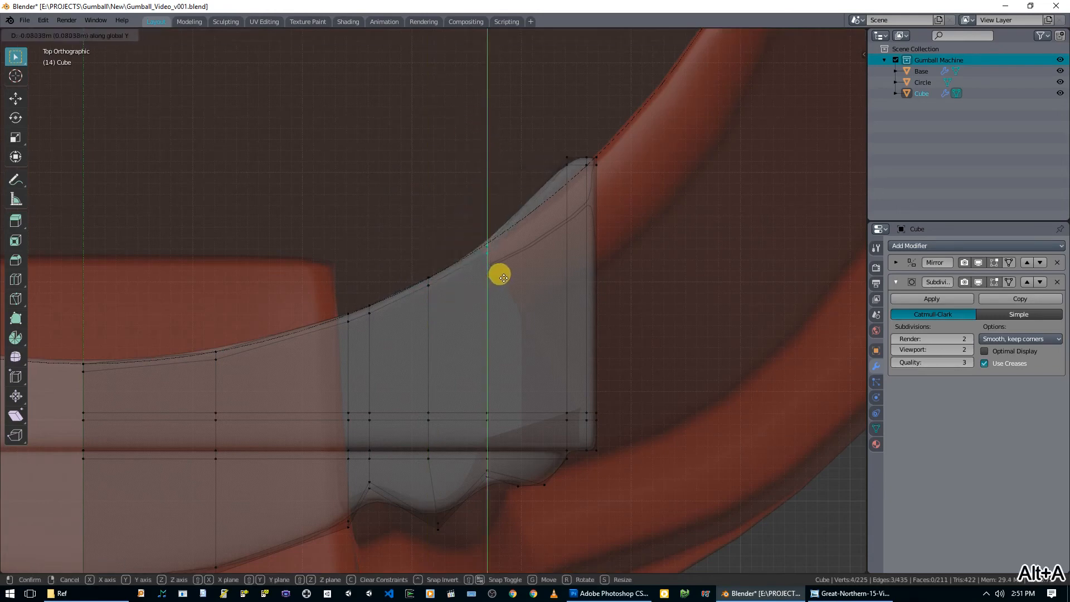
click(504, 277)
Move the back-edge vertices of the sixth column from the plate's centre about 0.026 m forward along Y onto the circle.
key(alt+a)
drag(539, 133, 577, 192)
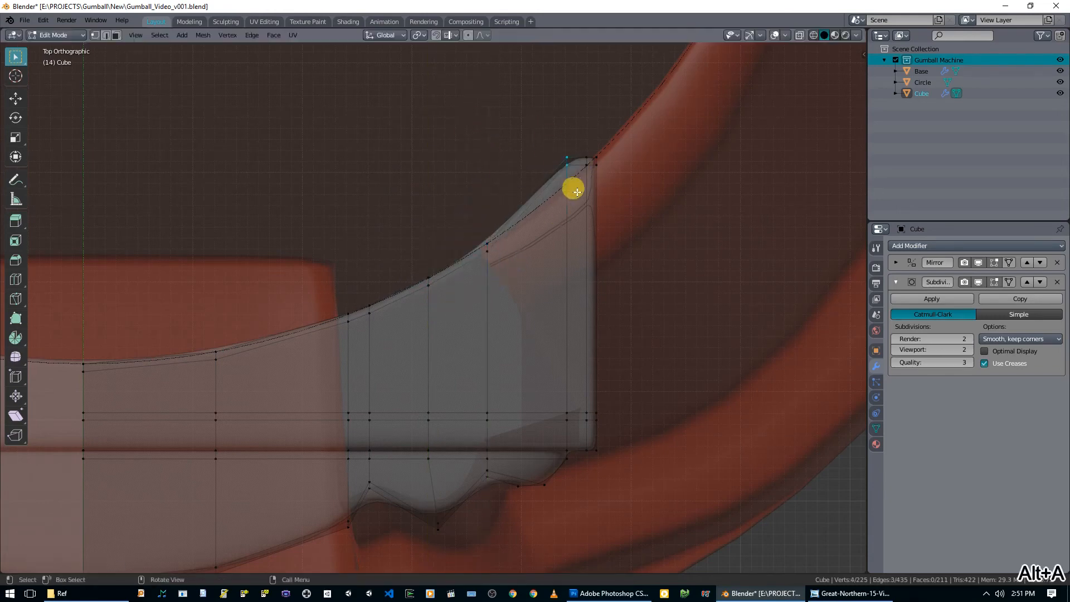
key(g)
key(y)
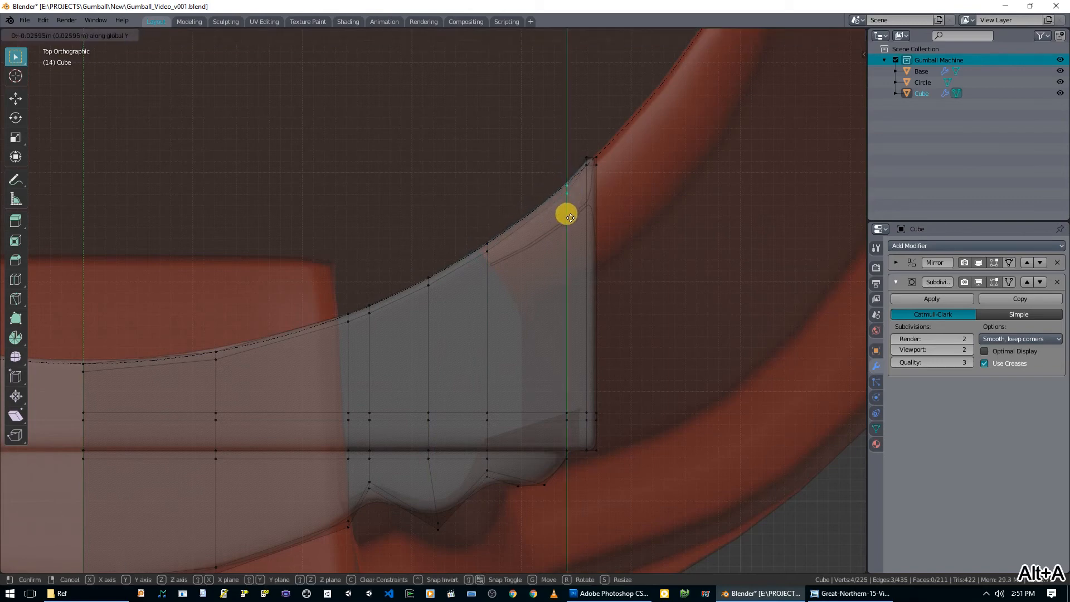
click(569, 215)
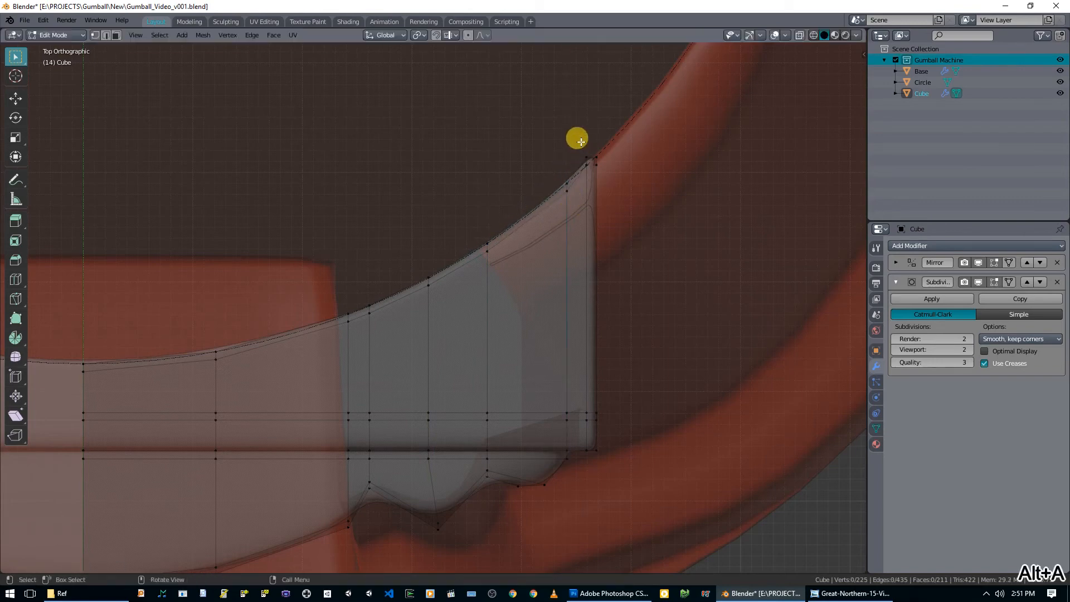
Move the back-edge vertices just inside the plate's outer edge about 0.012 m forward along Y onto the circle, and return to solid Object Mode.
key(g)
key(y)
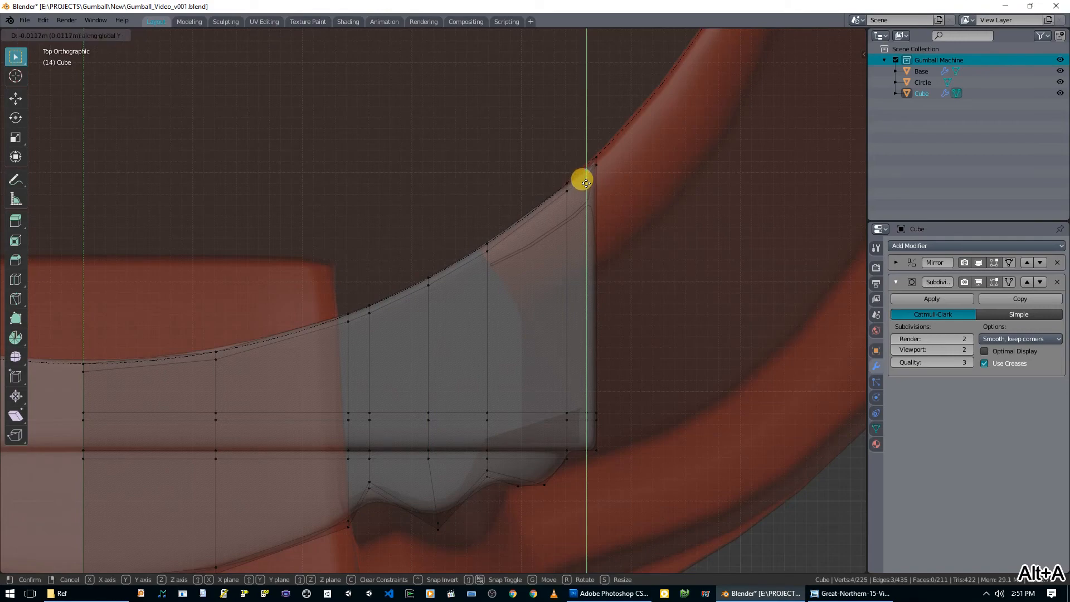
click(587, 178)
key(alt+a)
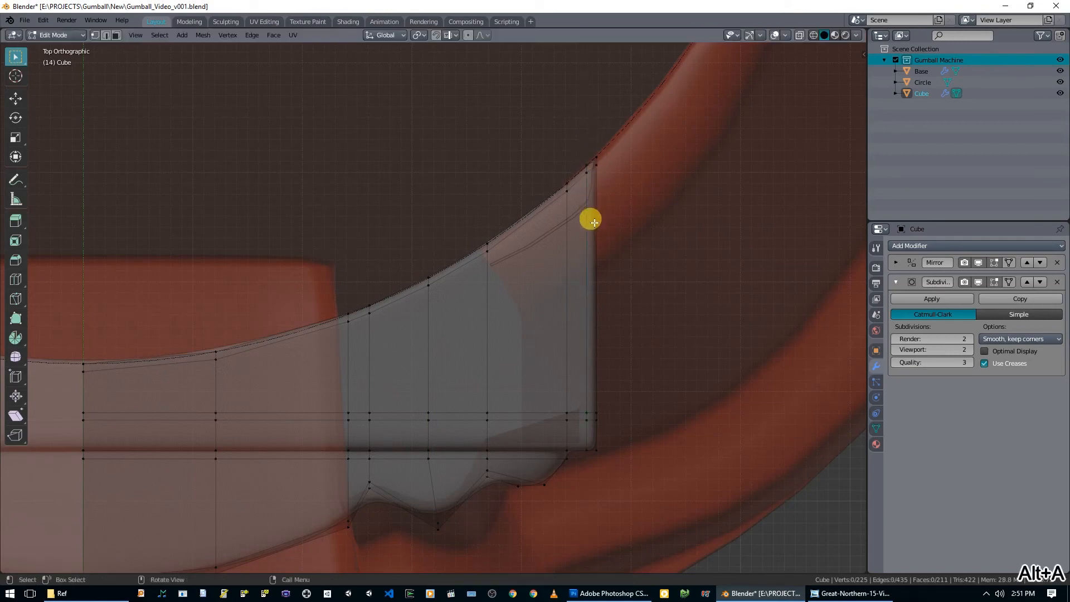
scroll(588, 220, down, 2)
key(Tab)
key(alt+z)
In the right side view, raise all vertices of the front plate's top surface about 0.004 m along Z, slightly above the base's rim.
middle_drag(514, 280, 359, 213)
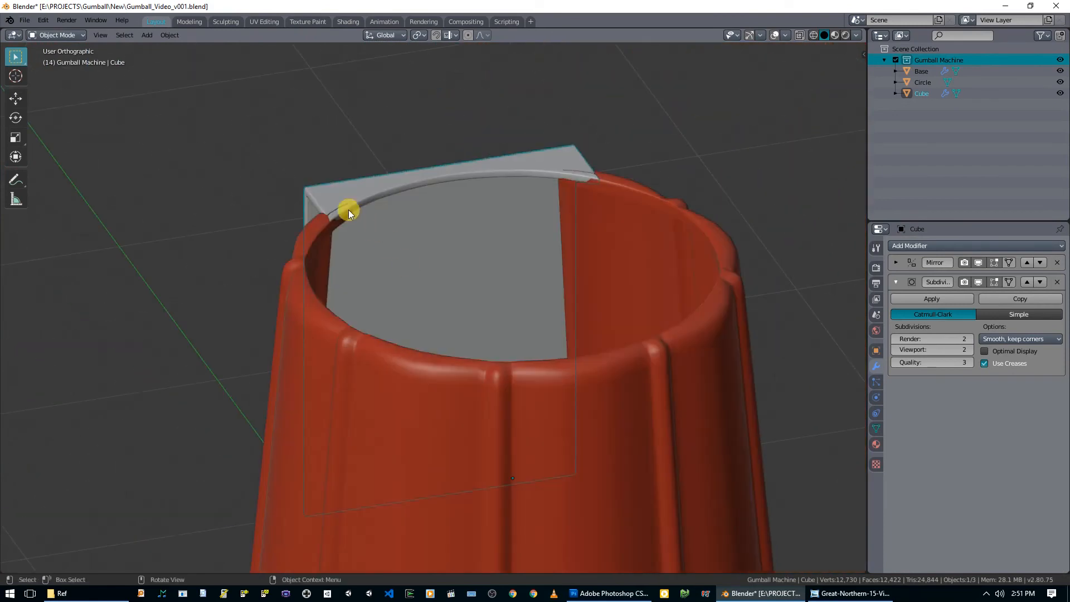
middle_drag(318, 234, 485, 301)
scroll(443, 245, up, 4)
key(KP_1)
key(KP_3)
scroll(486, 299, up, 2)
key(Tab)
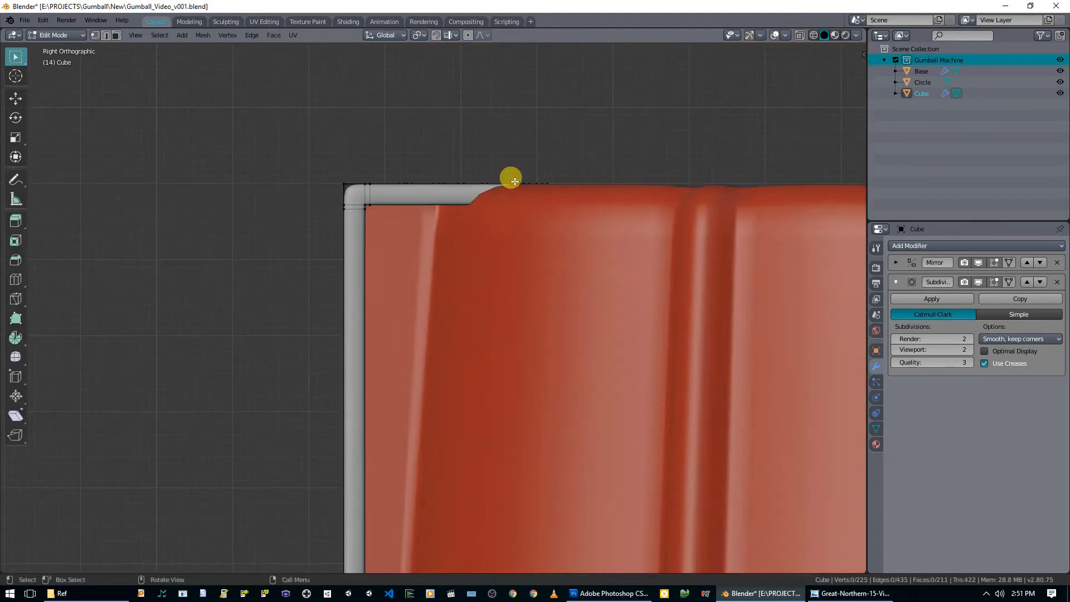
key(alt+z)
drag(306, 155, 566, 185)
key(g)
key(z)
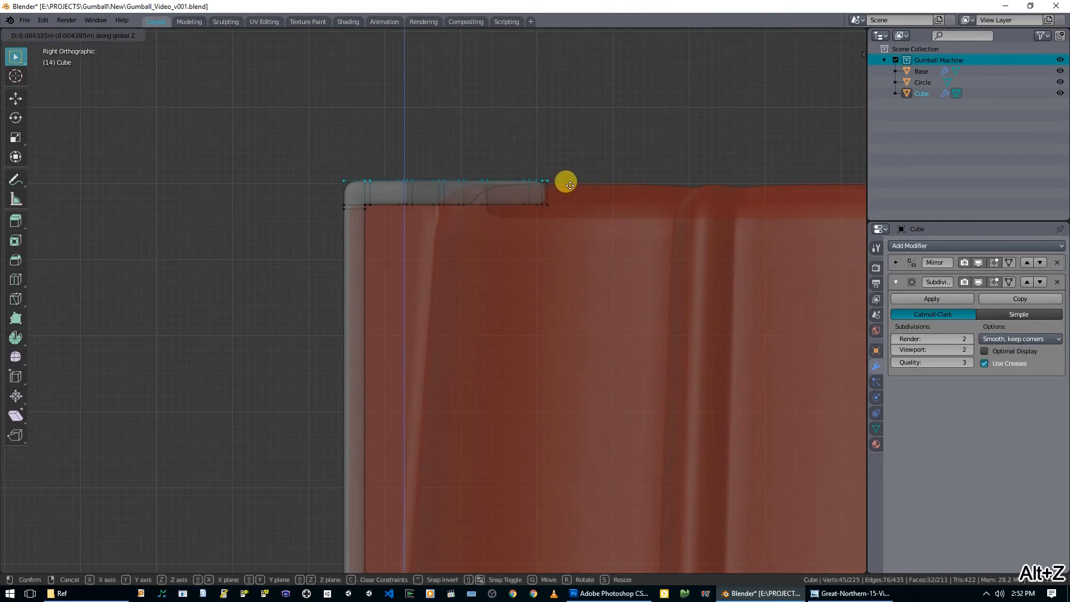
click(569, 185)
key(Tab)
key(alt+z)
Delete the Circle guide object from the scene.
middle_drag(566, 181, 564, 245)
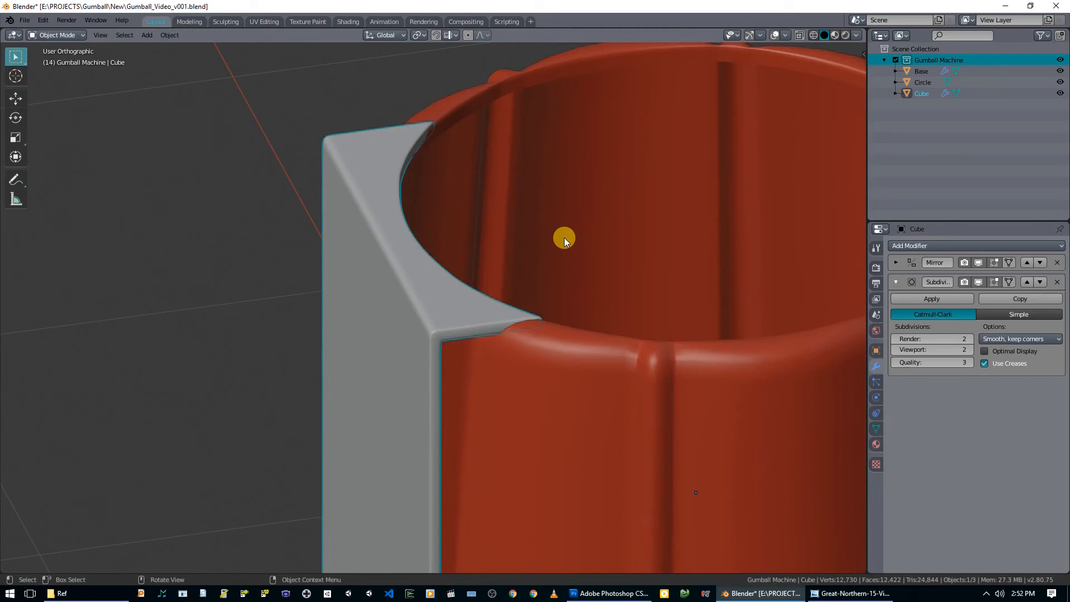
middle_drag(523, 222, 593, 139)
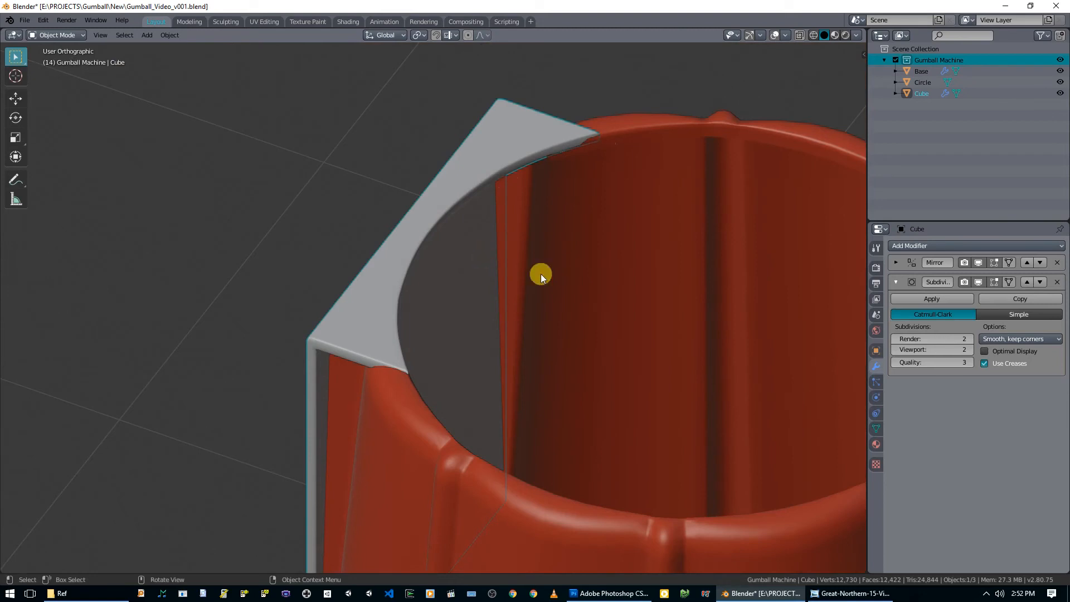
middle_drag(651, 205, 589, 329)
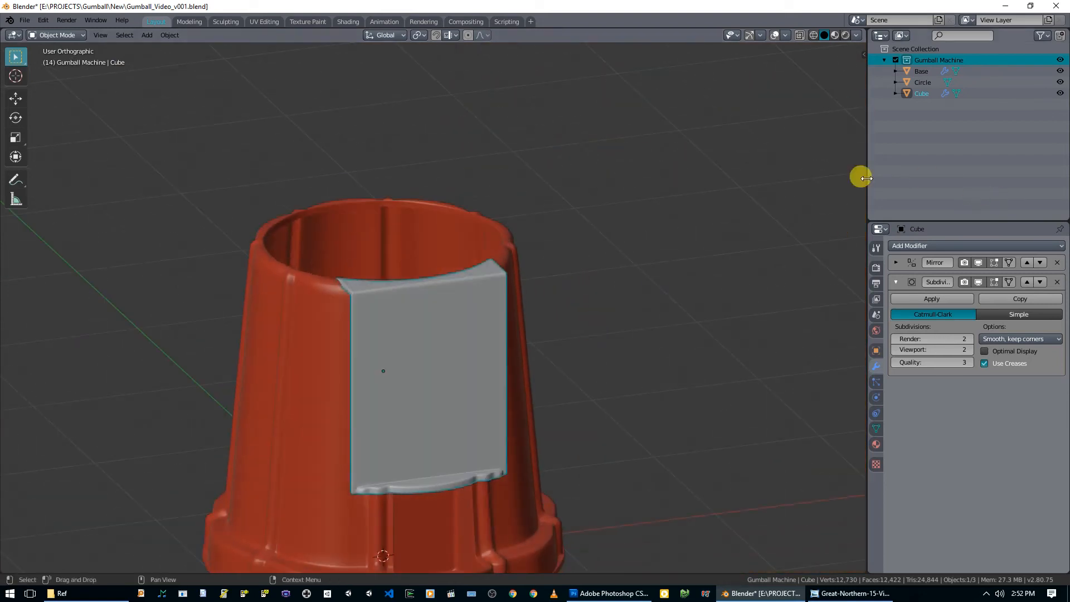
click(919, 93)
click(921, 82)
middle_drag(464, 286, 479, 373)
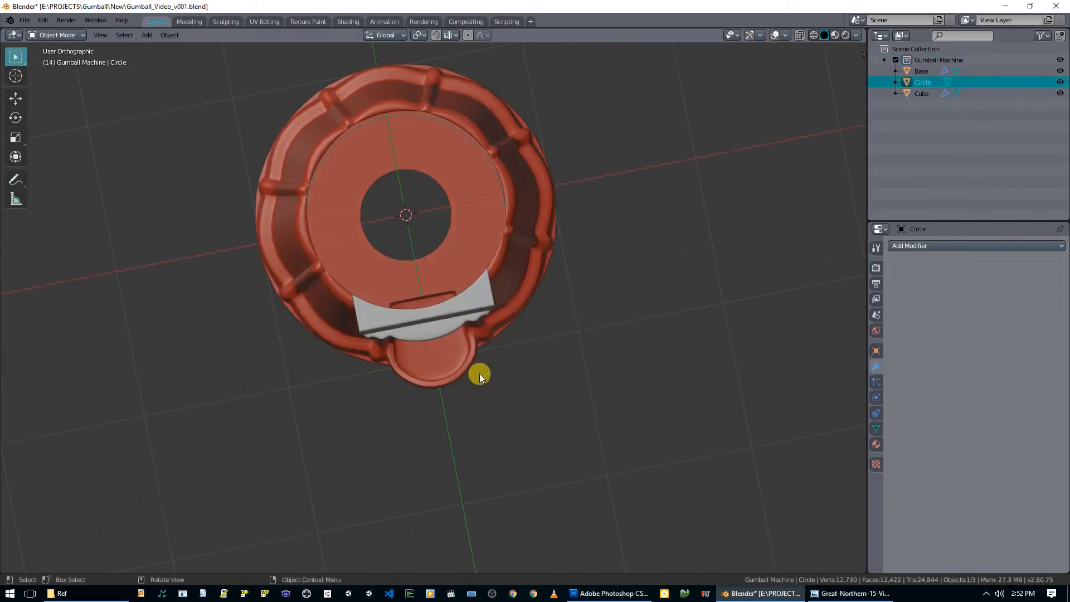
key(x)
click(480, 373)
Rename the Cube object as Face Plate.
middle_drag(487, 360, 896, 125)
click(923, 83)
double_click(921, 82)
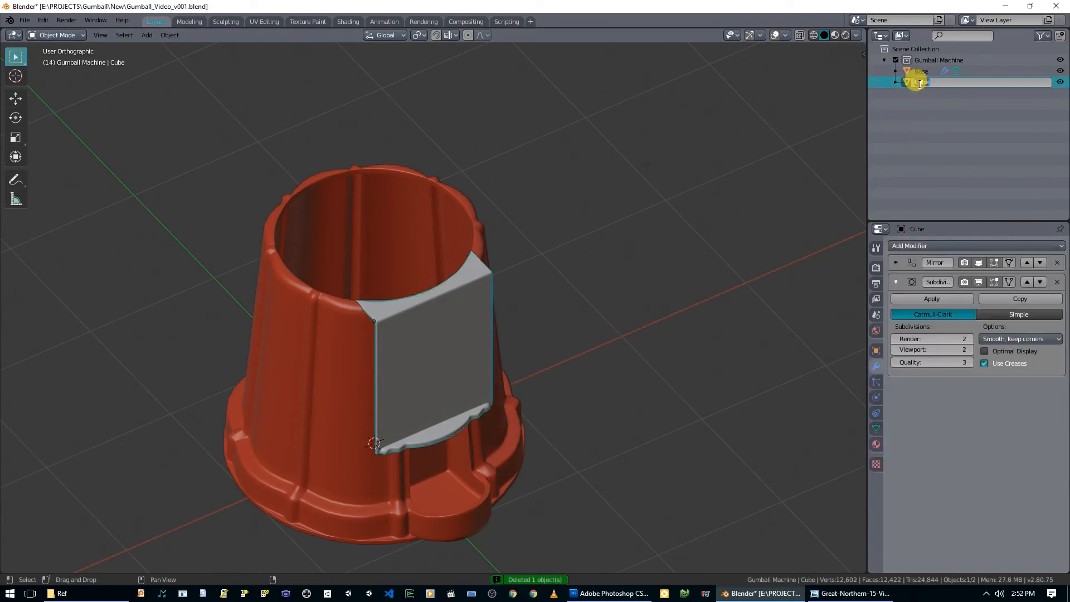
text(Face Plate)
key(Return)
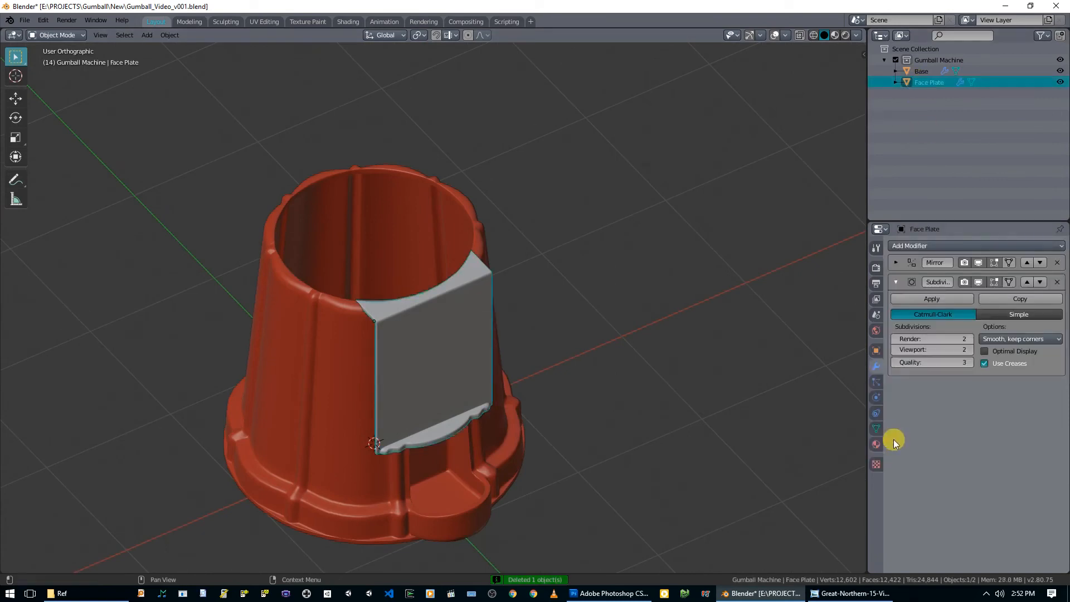
Create a new material for the plate and name it Face Plate.
click(876, 444)
click(967, 293)
double_click(944, 292)
text(Face Plate)
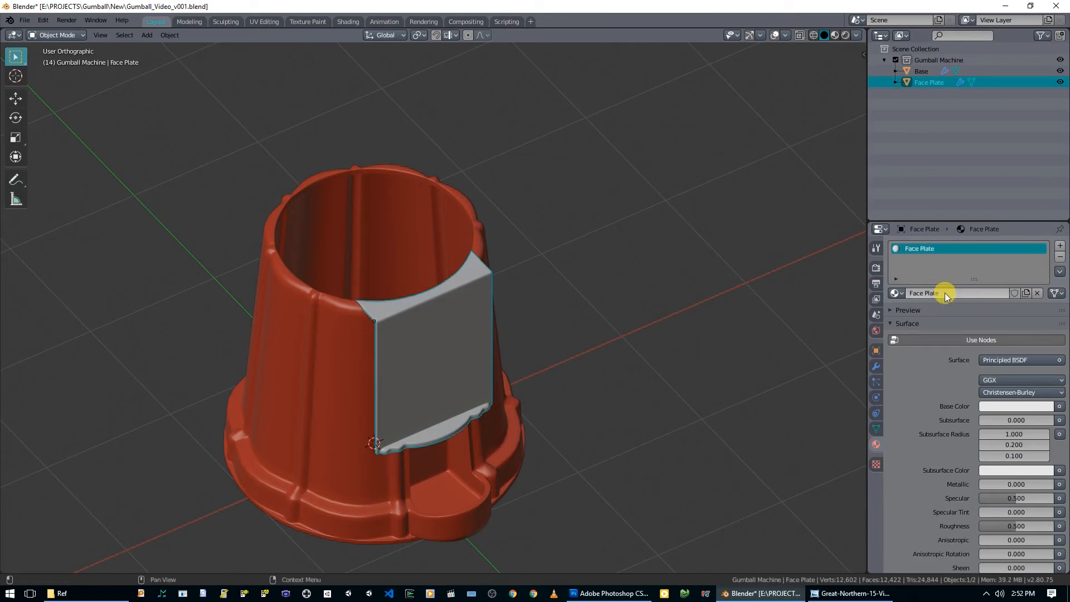
key(Return)
Darken the Face Plate material's base colour to light grey and give its viewport display the same grey.
click(989, 406)
drag(1022, 378, 1008, 378)
scroll(911, 423, down, 10)
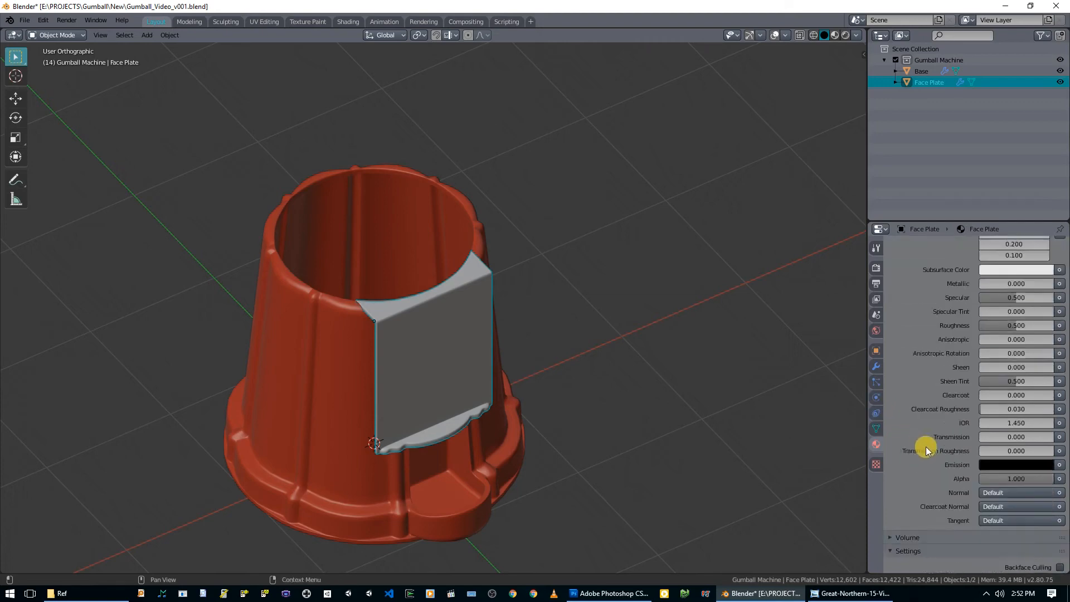
scroll(1025, 328, up, 10)
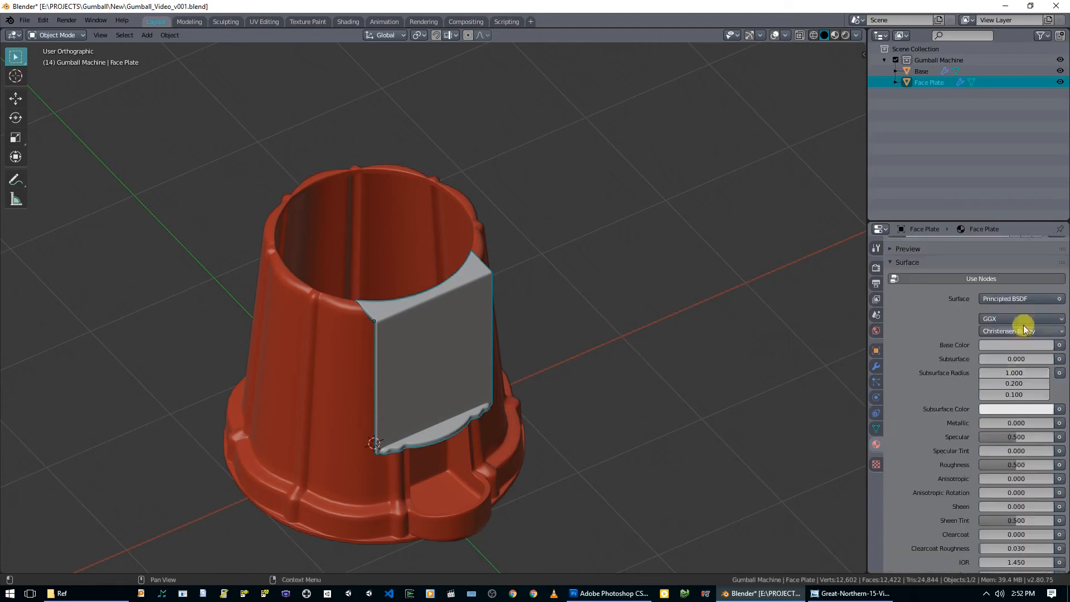
scroll(1009, 424, down, 12)
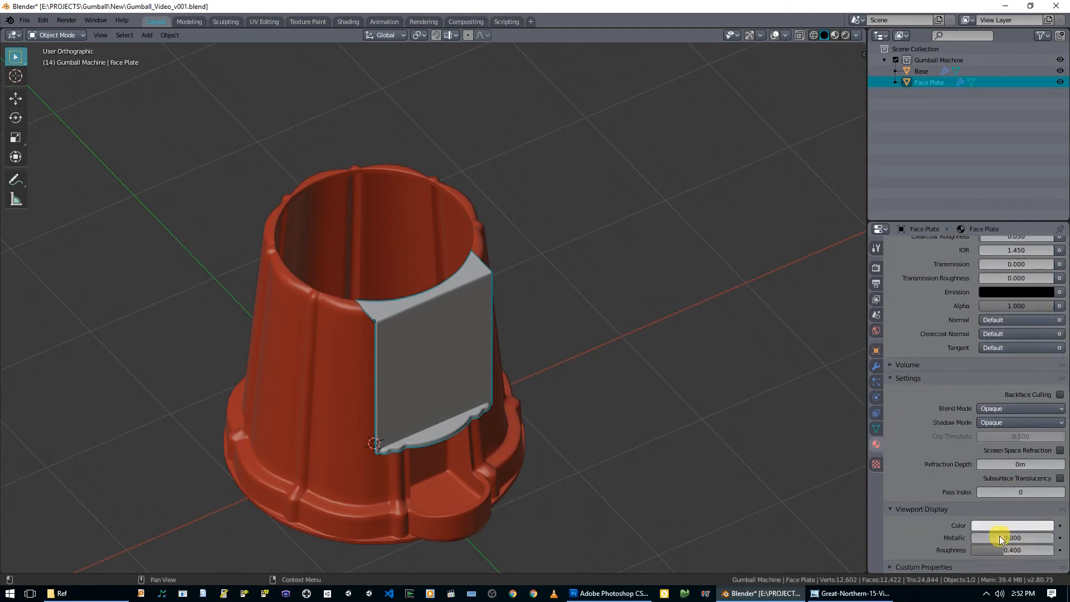
middle_drag(553, 319, 418, 319)
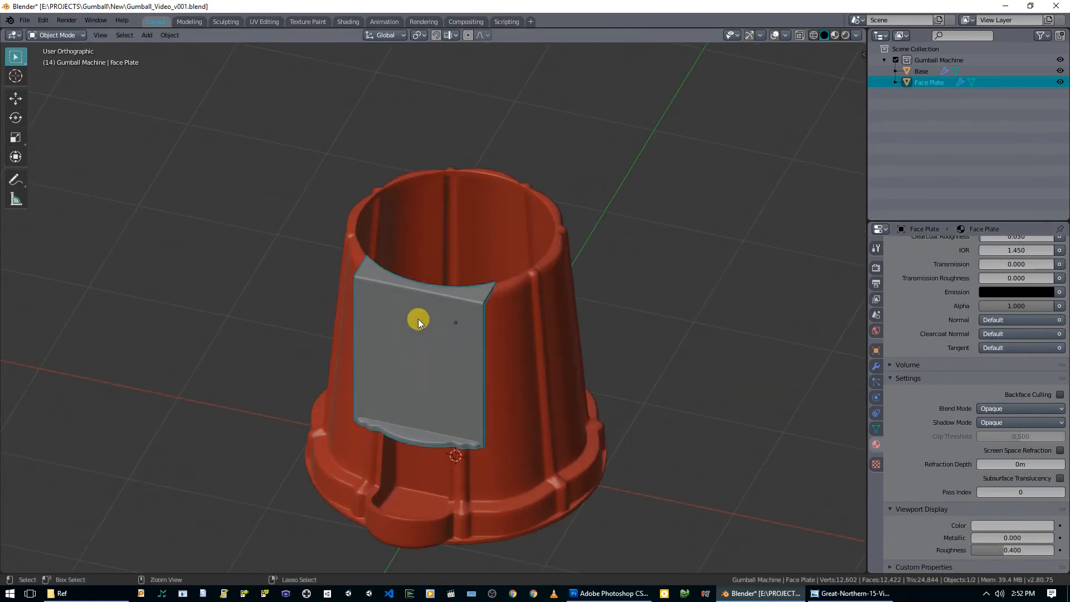
Save the Blender file and deselect all objects.
key(ctrl+s)
middle_drag(544, 387, 611, 276)
key(alt+a)
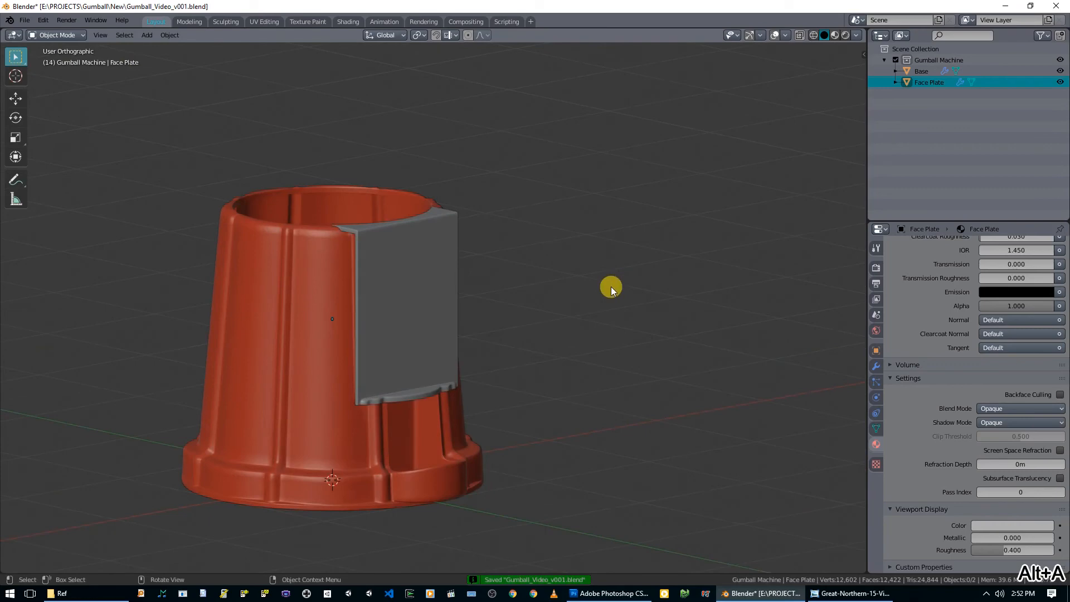
Switch to Windows Photo Viewer, examine the front-view photo of the whole gumball machine, and return to Blender.
click(830, 594)
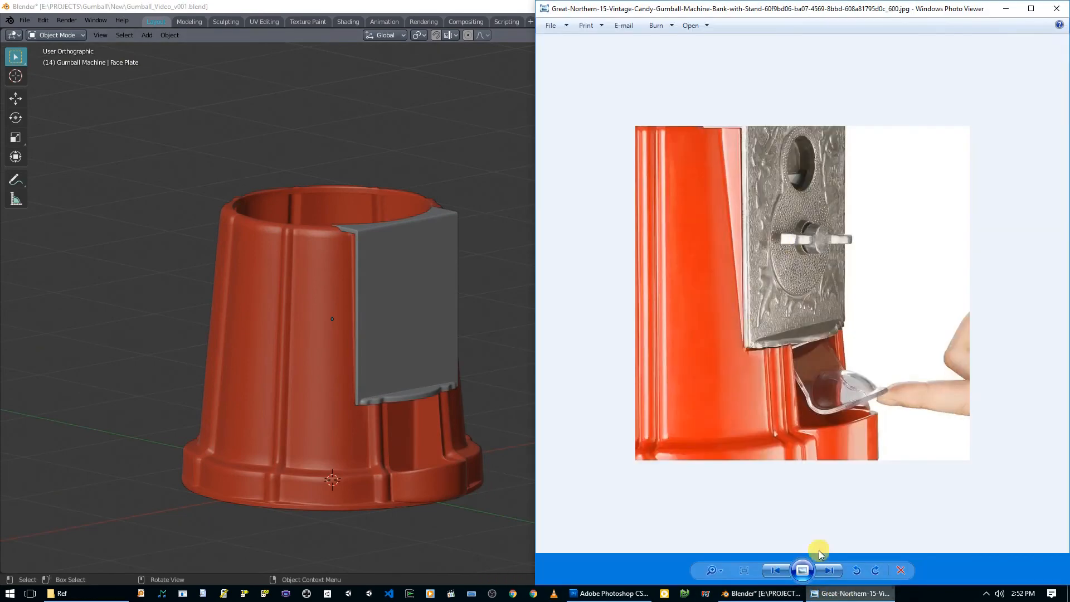
key(Left)
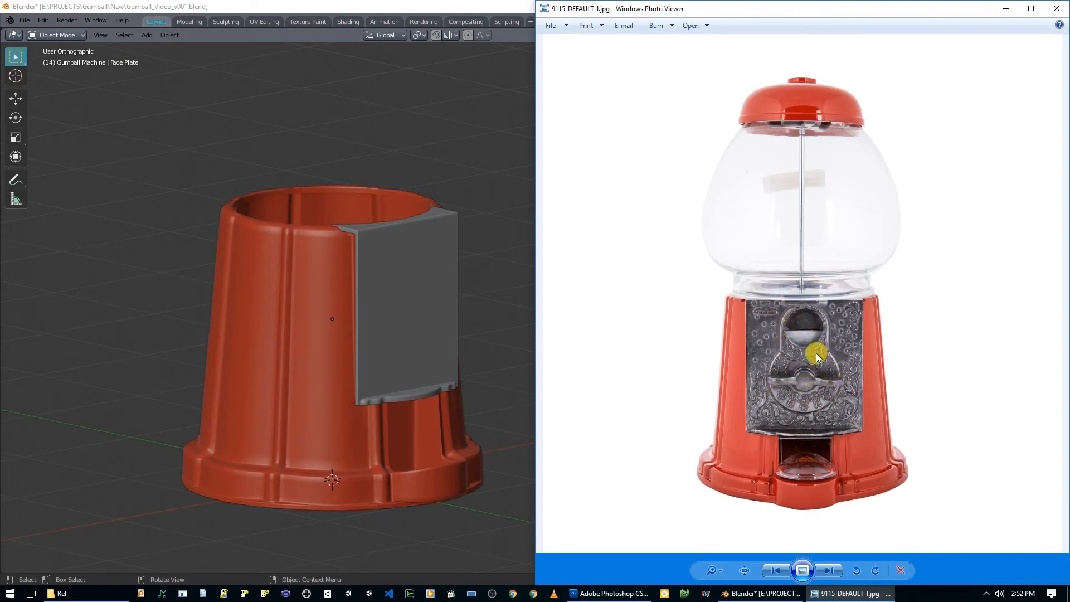
click(433, 292)
Examine the edge layout on the front of the face plate in Edit Mode.
key(Tab)
scroll(433, 295, up, 5)
key(alt+a)
middle_drag(497, 309, 446, 310)
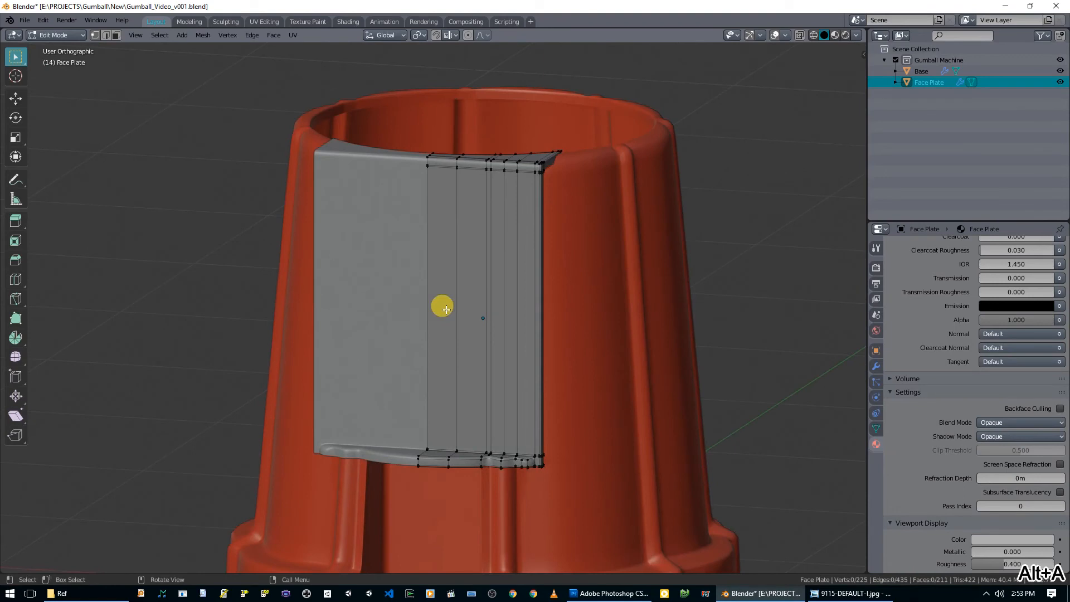
mouse_move(423, 289)
middle_down()
mouse_move(566, 303)
mouse_move(560, 322)
mouse_move(421, 320)
mouse_move(406, 301)
middle_up()
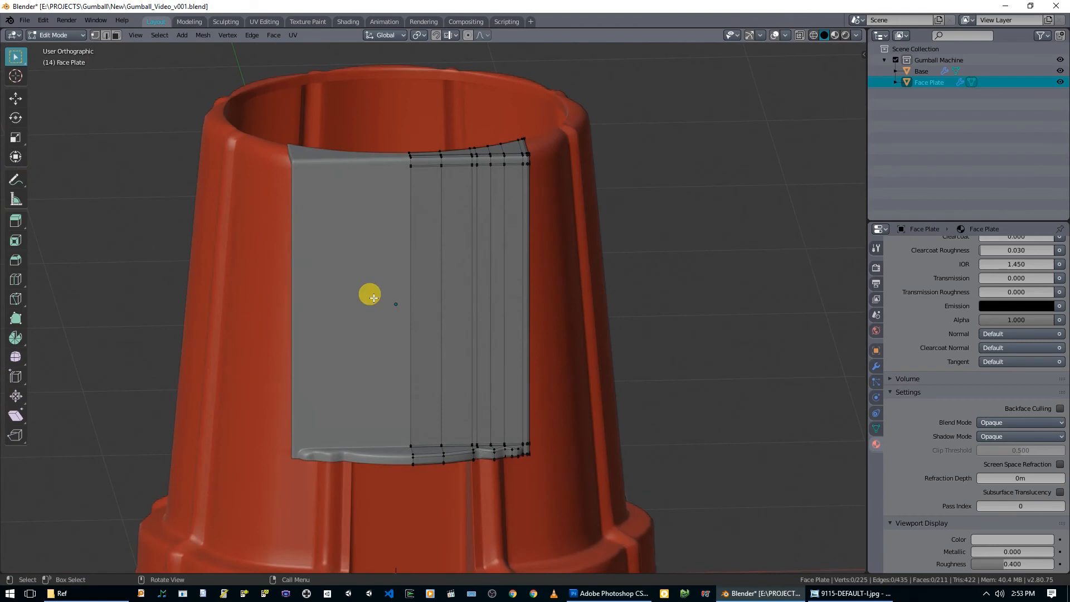
key(Tab)
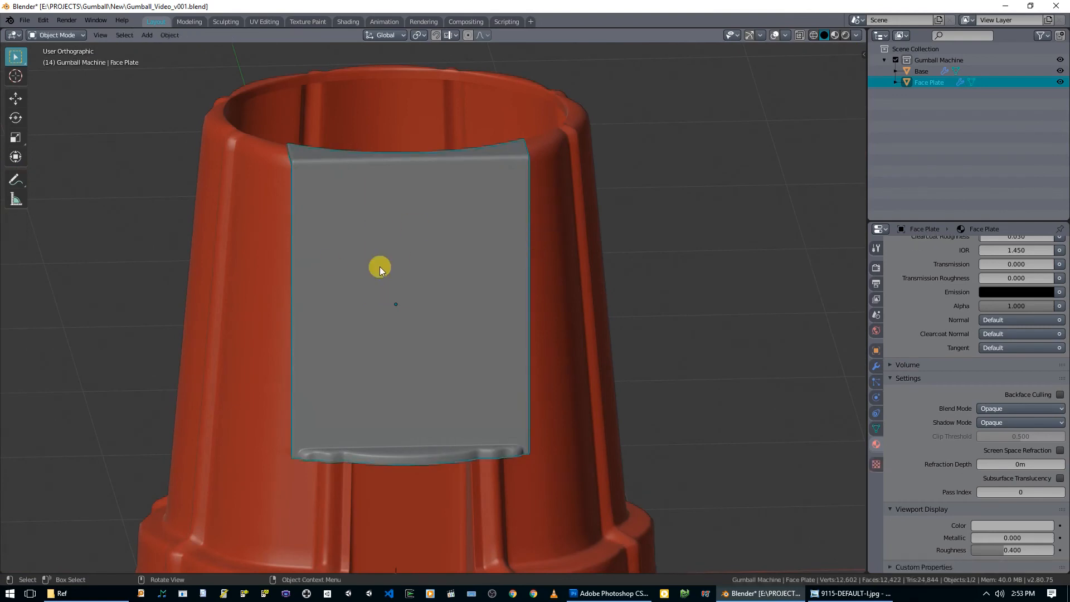
Isolate the face plate in local view, examine its front and back geometry, and bring the base back into view.
scroll(380, 266, down, 5)
key(alt+a)
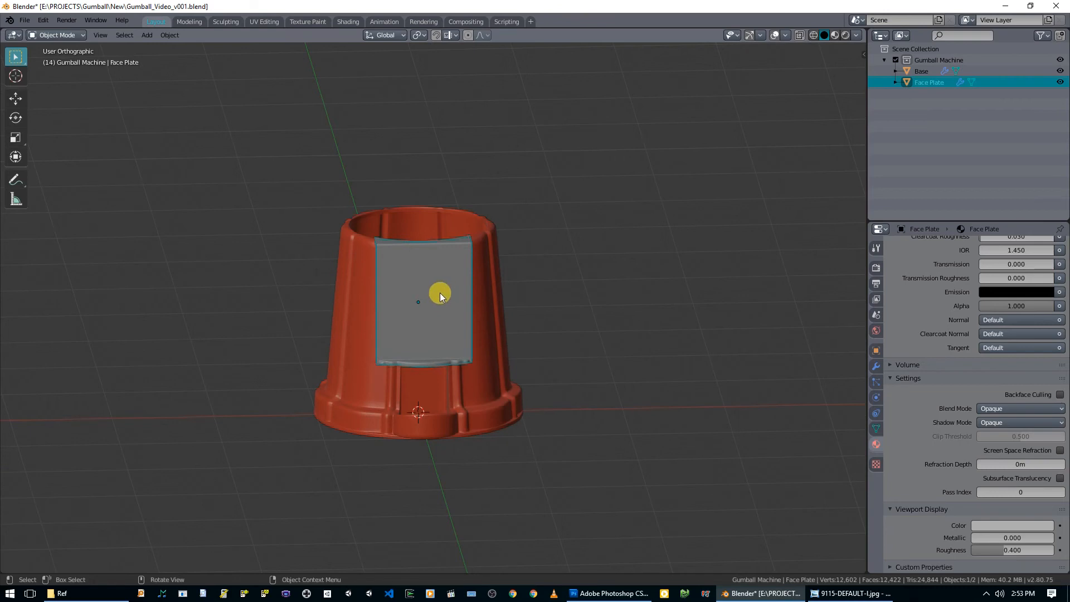
key(KP_Divide)
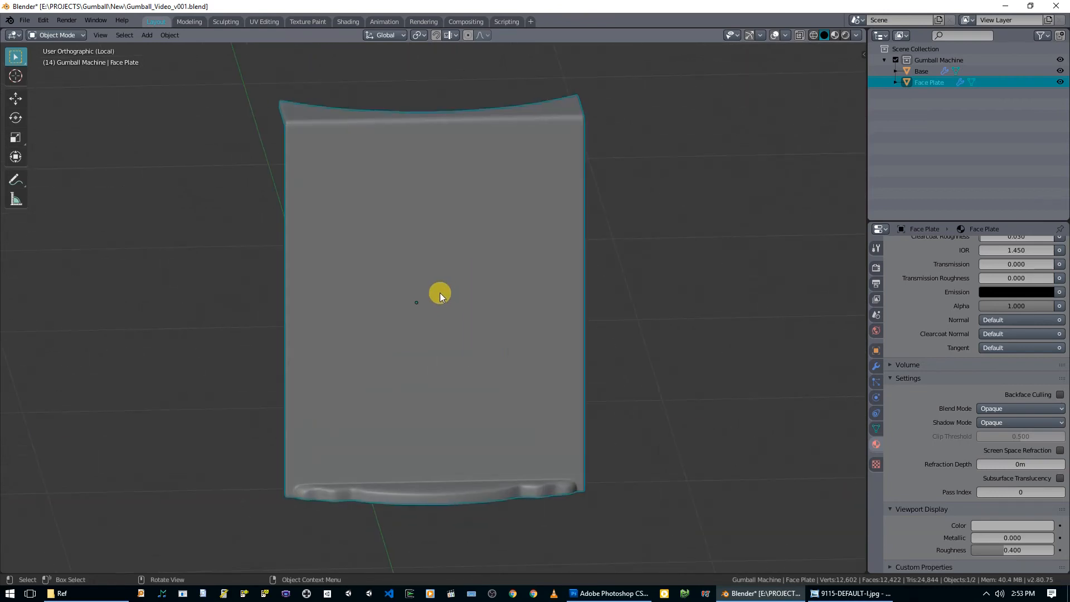
middle_drag(400, 305, 561, 262)
middle_drag(652, 256, 570, 208)
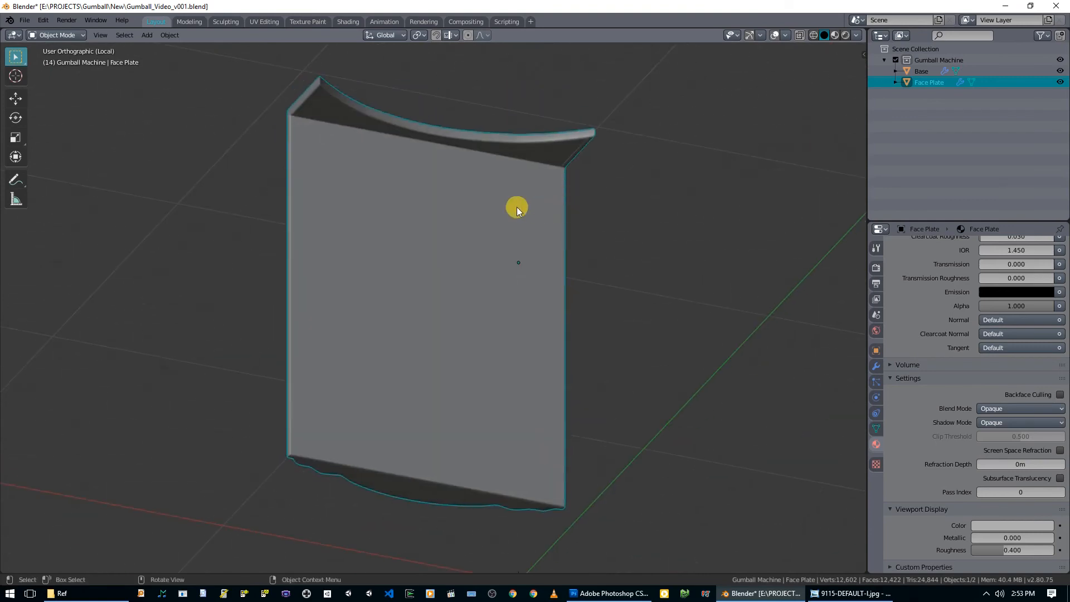
key(Tab)
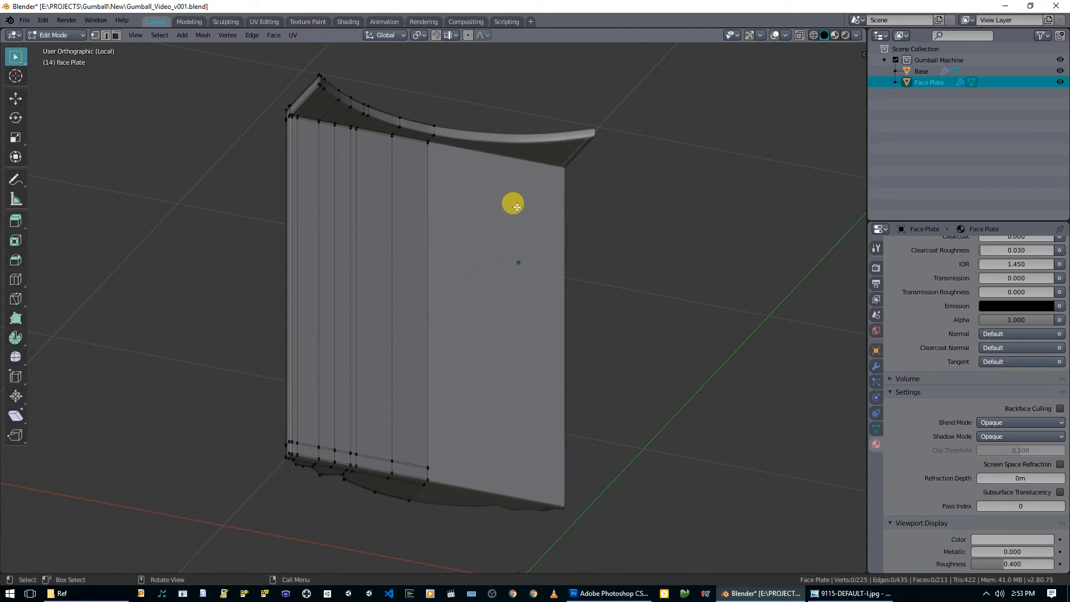
middle_drag(417, 322, 577, 361)
key(KP_Divide)
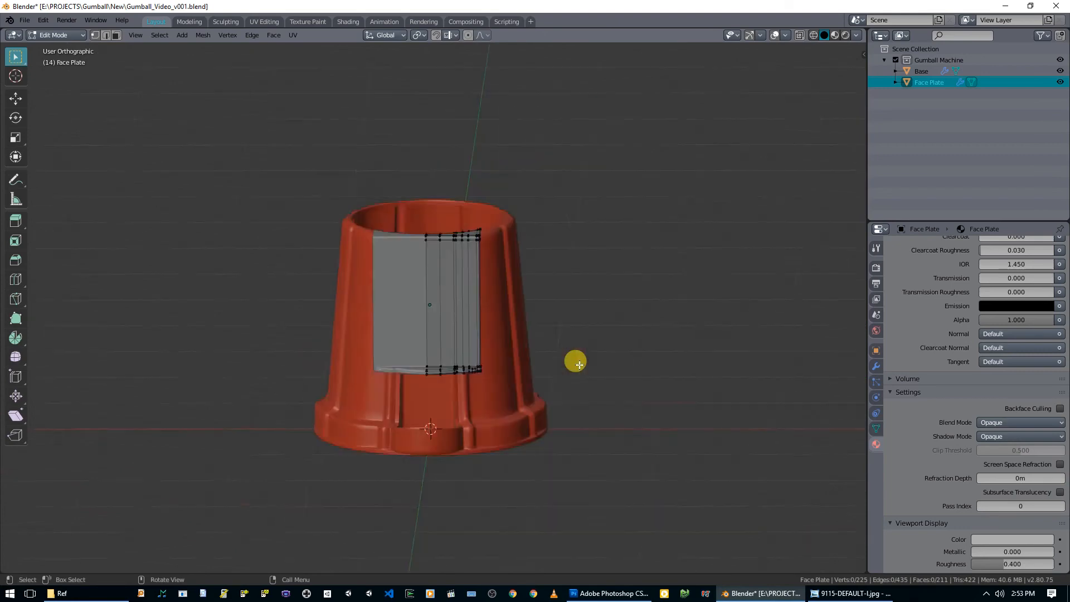
Examine from the side how the face plate's vertical edge lines up with the sloping base behind it.
key(alt+a)
scroll(453, 302, up, 5)
middle_drag(454, 302, 291, 323)
scroll(484, 242, up, 8)
middle_drag(484, 242, 457, 200)
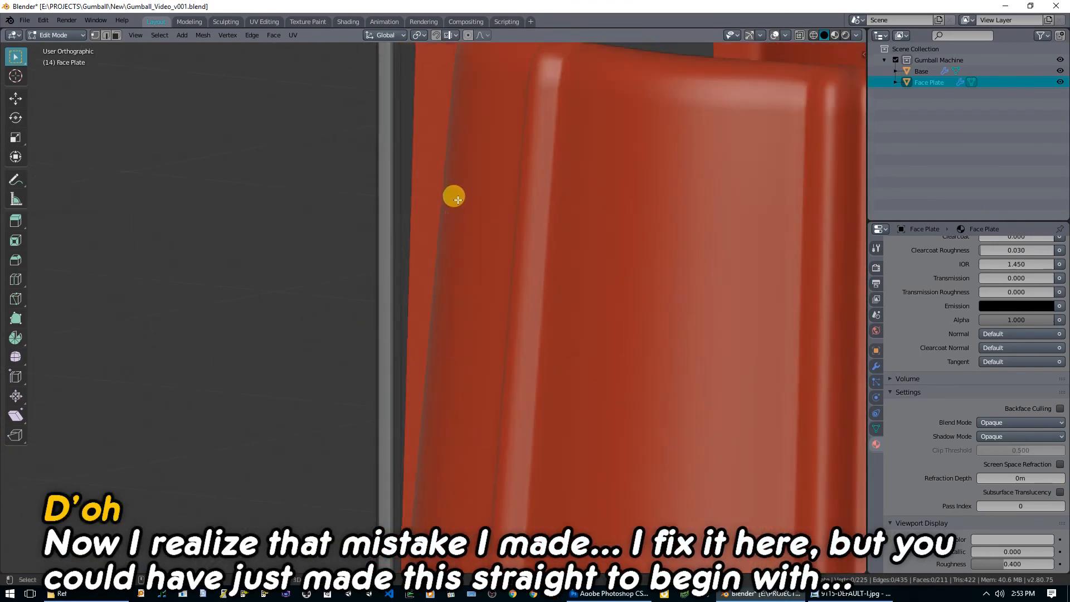
scroll(458, 200, down, 6)
key(Tab)
scroll(490, 277, up, 6)
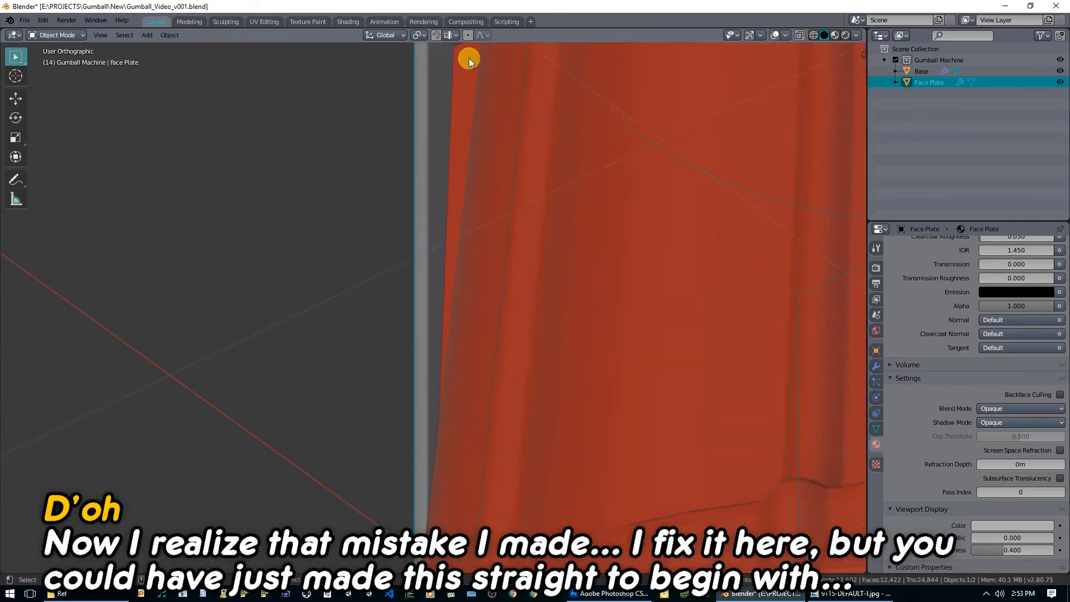
Select the red base and open its mesh for editing in wireframe shading from the front view.
middle_drag(462, 82, 527, 290)
click(564, 350)
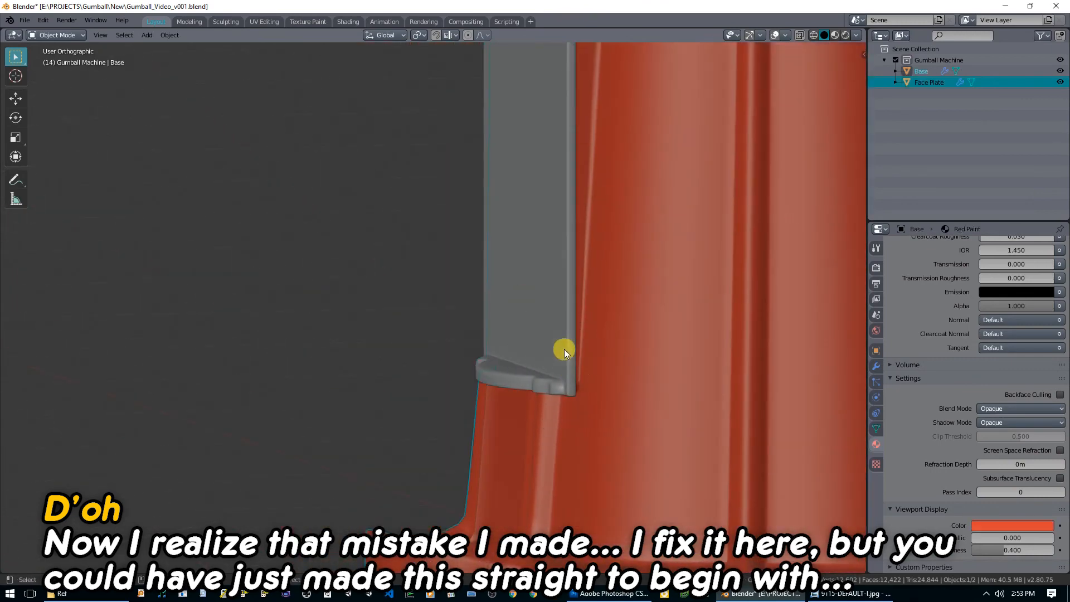
scroll(614, 398, up, 3)
mouse_move(614, 398)
middle_down()
mouse_move(621, 335)
mouse_move(614, 377)
mouse_move(593, 304)
mouse_move(563, 320)
mouse_move(556, 345)
mouse_move(484, 275)
mouse_move(457, 228)
mouse_move(493, 187)
mouse_move(548, 217)
middle_up()
key(z)
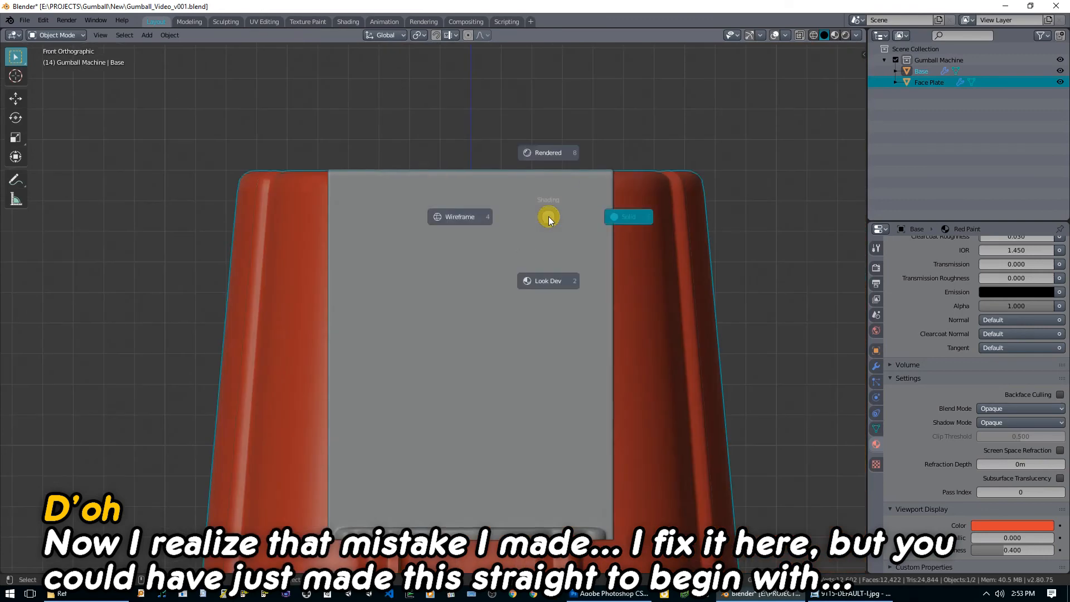
click(472, 216)
key(Tab)
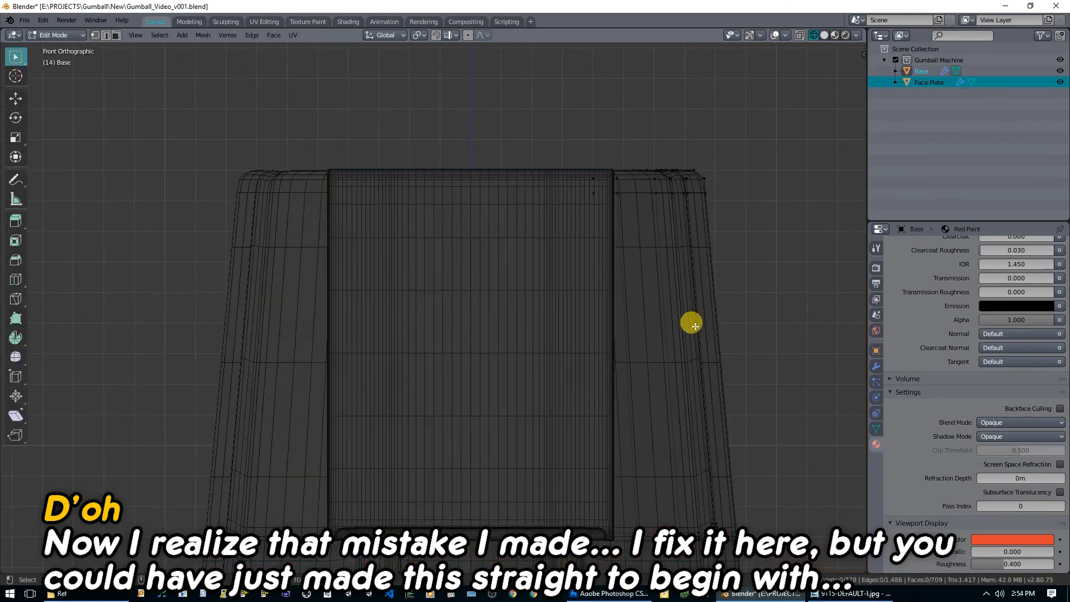
Select the base's vertical edge beside the face plate, from the plate's lower corner to its top.
scroll(690, 320, up, 3)
middle_drag(697, 496, 616, 455)
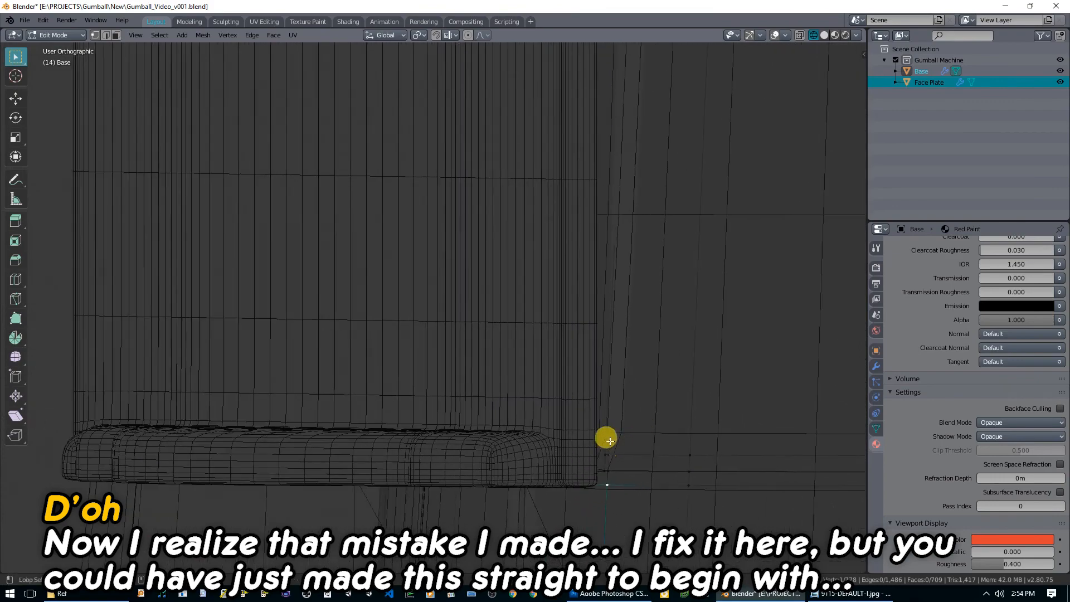
scroll(617, 439, down, 4)
key(alt+z)
middle_drag(580, 287, 556, 321)
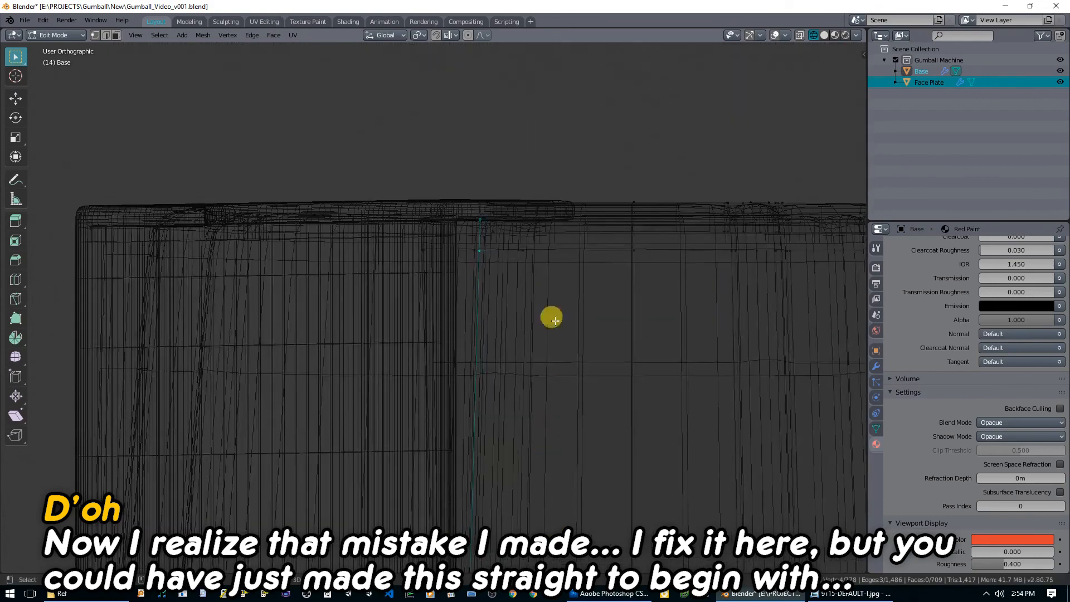
key(KP_7)
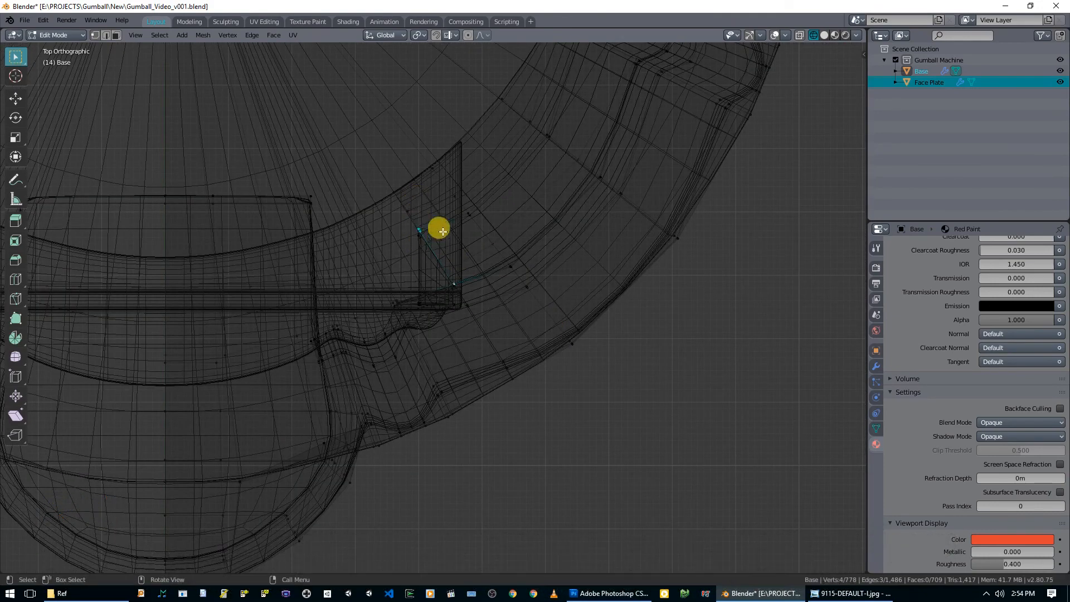
Examine from several angles, in wireframe and see-through solid shading, how the base's vertical edge lines up with the face plate's side.
scroll(443, 229, up, 3)
shift+middle_drag(439, 220, 449, 302)
key(alt+z)
middle_drag(530, 276, 435, 454)
middle_drag(419, 418, 470, 318)
key(KP_1)
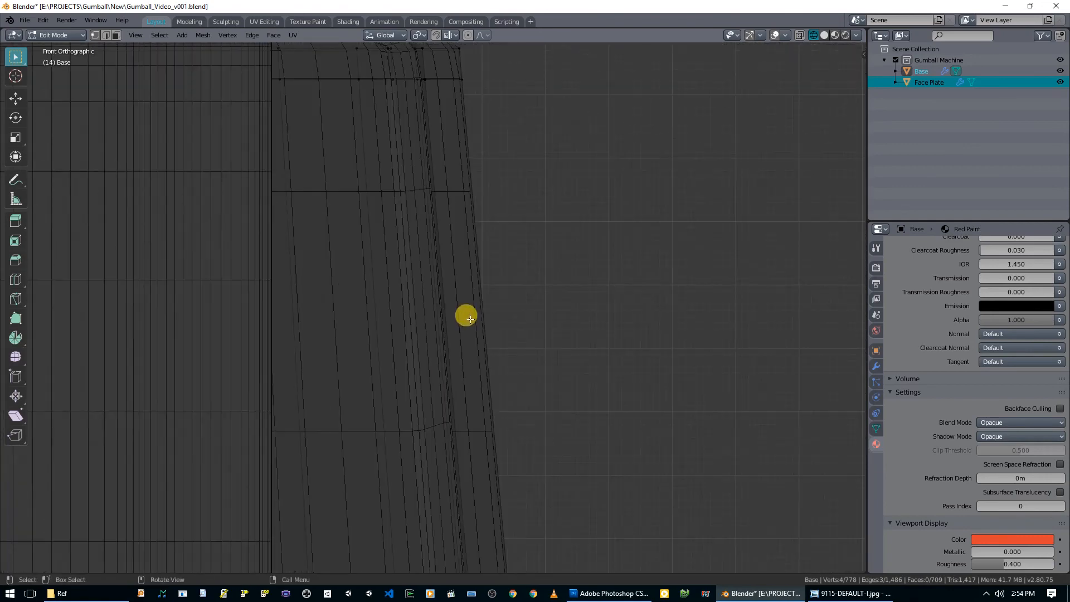
scroll(440, 307, down, 6)
scroll(403, 213, up, 5)
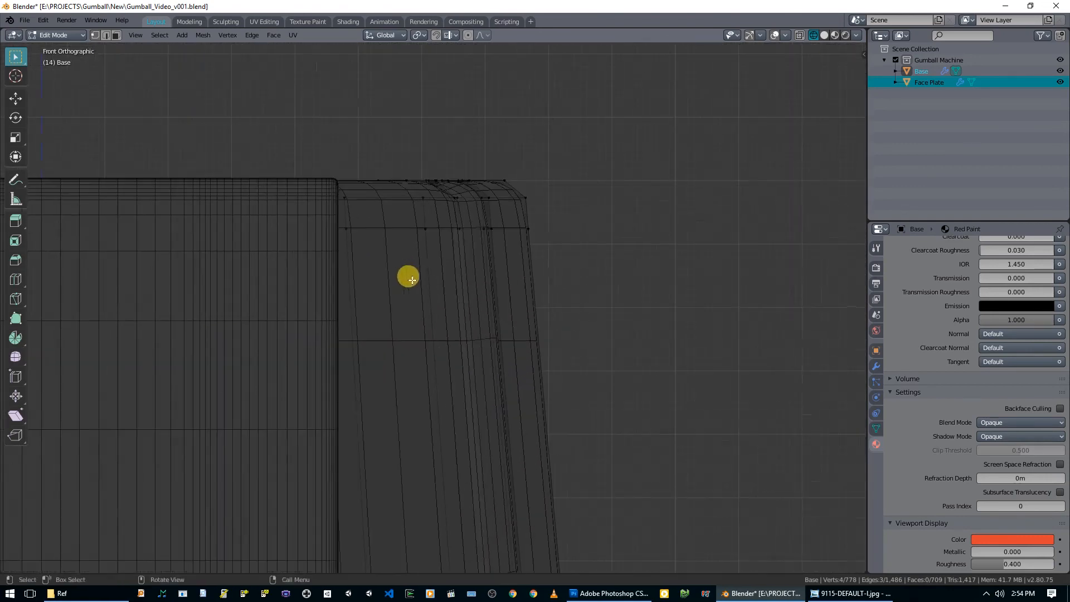
key(alt+z)
scroll(375, 263, up, 4)
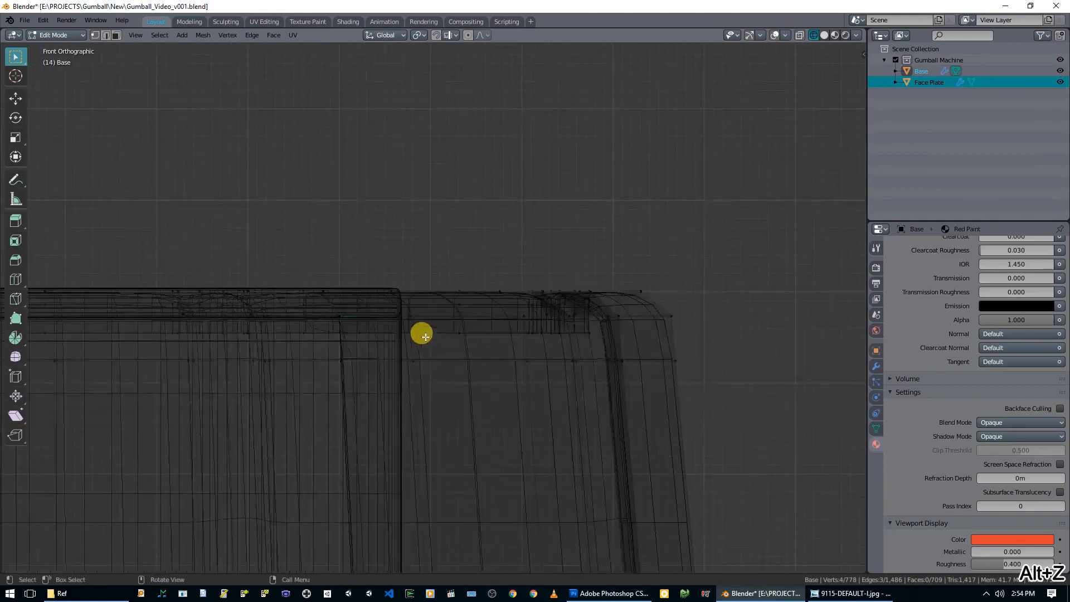
middle_drag(331, 366, 307, 372)
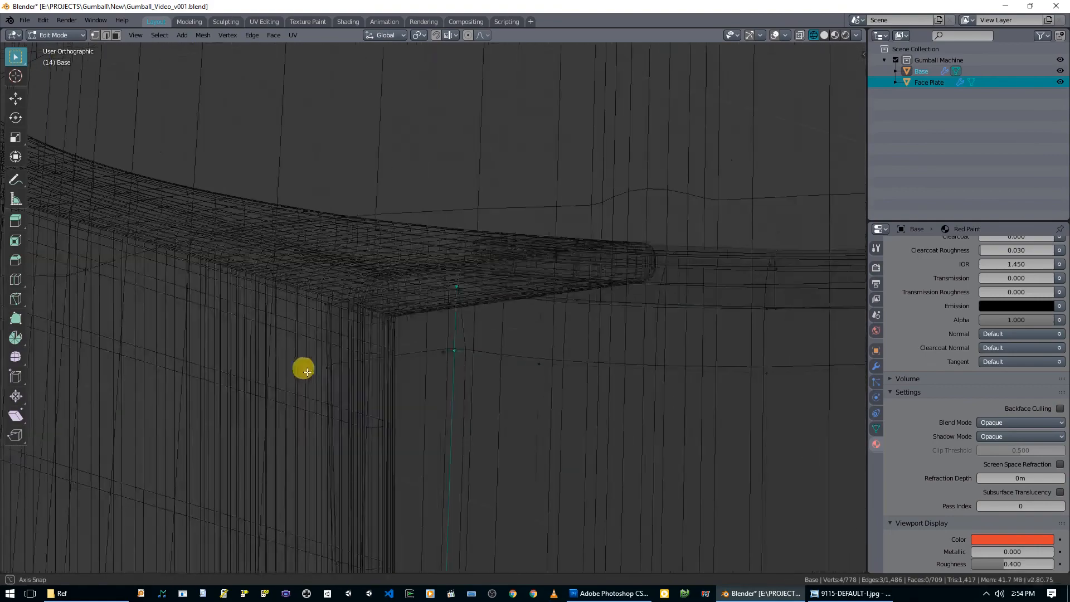
click(577, 389)
key(alt+z)
mouse_move(516, 359)
middle_down()
mouse_move(521, 383)
mouse_move(482, 402)
mouse_move(550, 373)
middle_up()
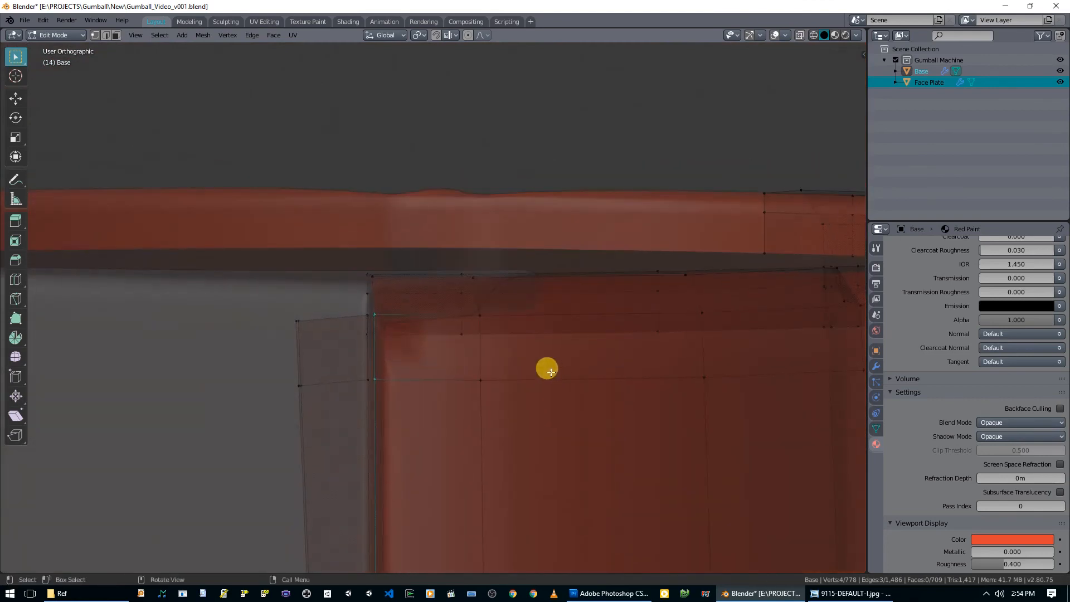
Try to slide the base's selected vertical edge sideways along the surface towards the face plate's side.
key(KP_1)
key(g)
key(g)
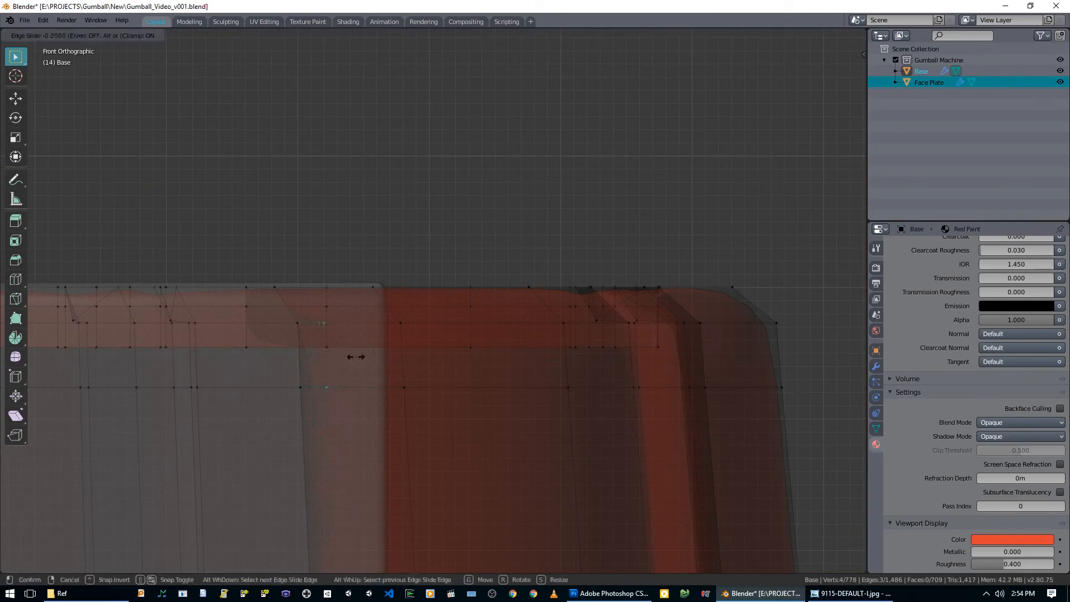
click(381, 363)
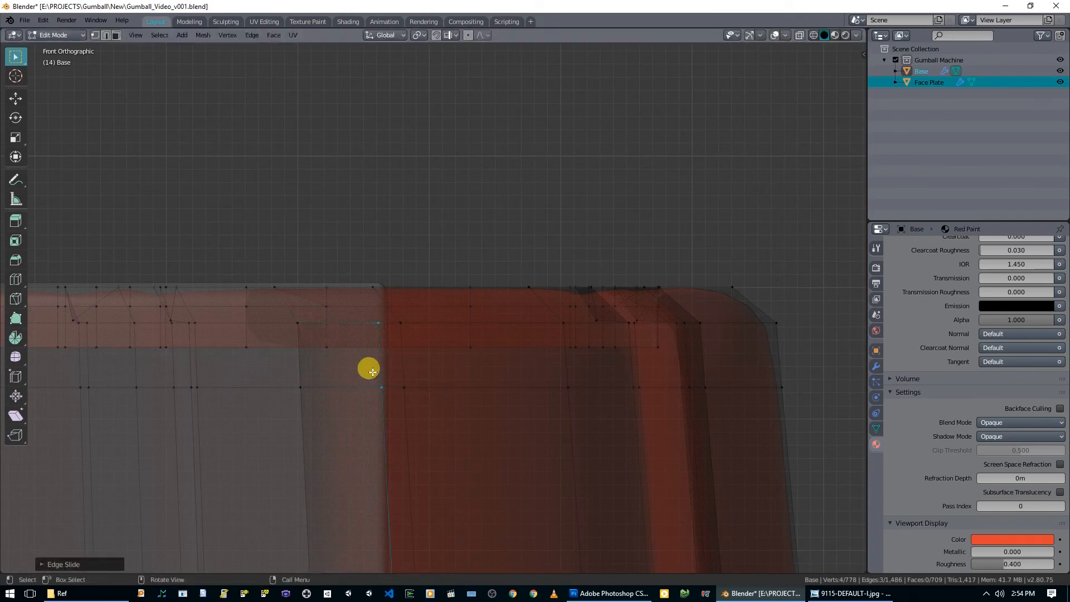
scroll(390, 390, up, 8)
scroll(418, 421, down, 2)
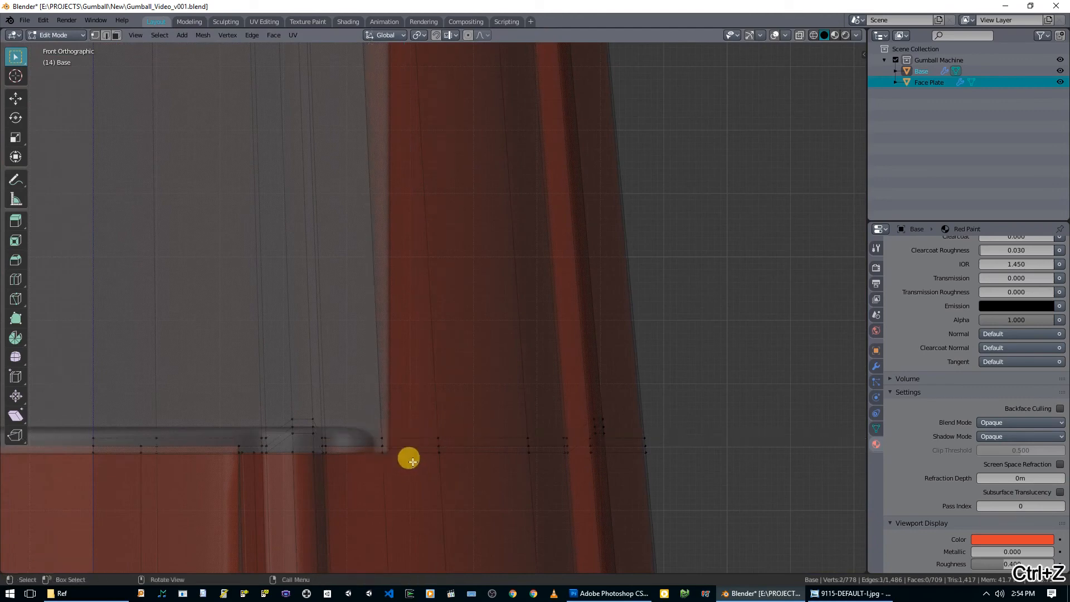
Slide the edge's two upper vertices sideways along the base until they sit just inside the face plate's side.
shift+middle_drag(389, 203, 424, 365)
shift+middle_drag(425, 195, 425, 501)
scroll(405, 371, up, 3)
key(g)
key(g)
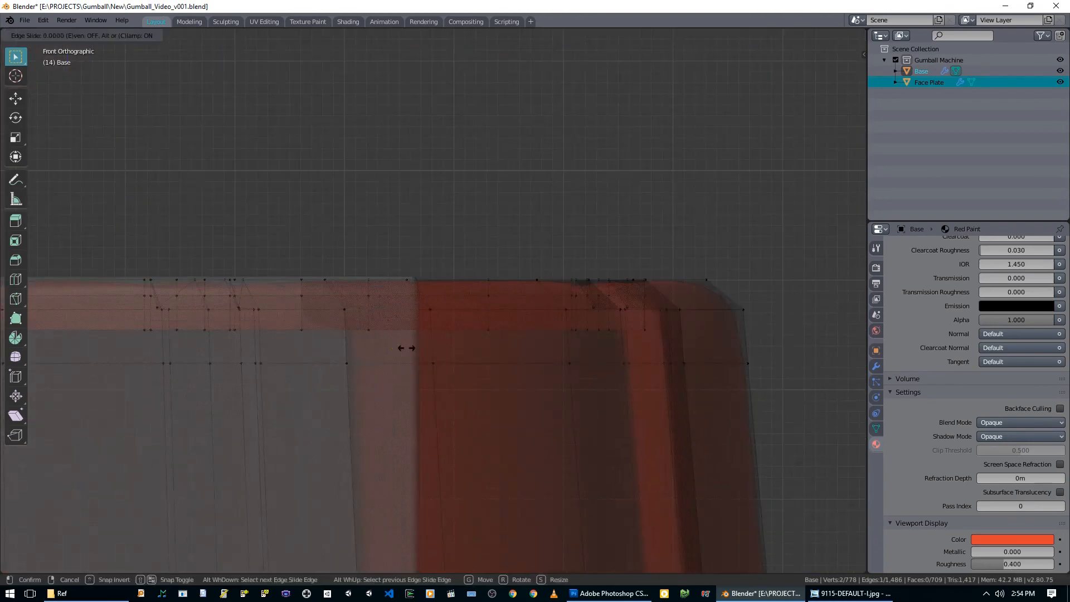
click(436, 354)
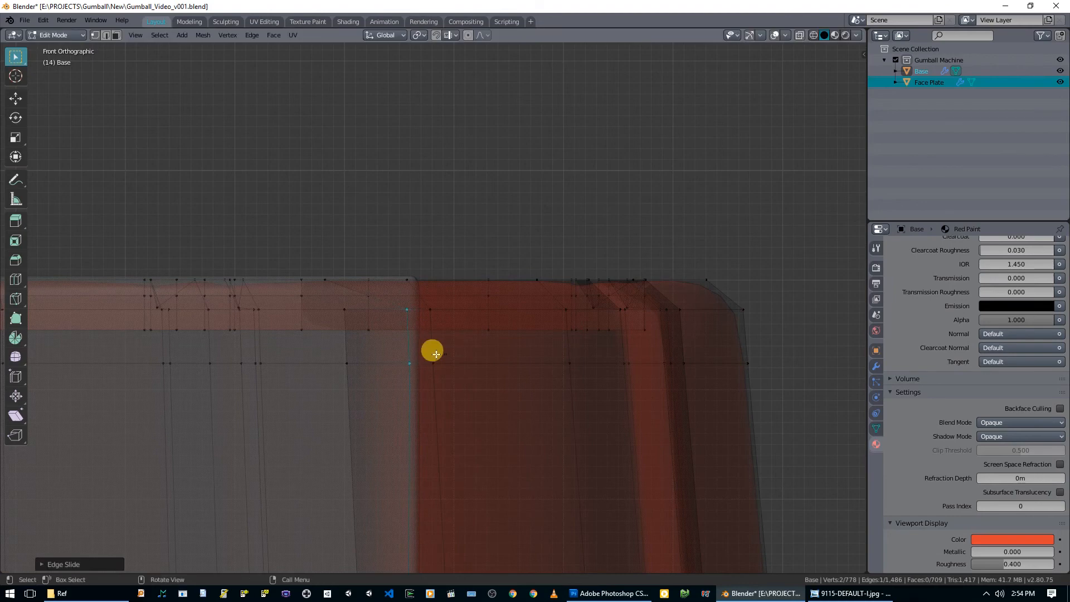
Slide a single vertex of that upper pair along its edge to straighten it against the plate, and check the corner at an angle.
ctrl+drag(427, 380, 427, 380)
key(g)
key(g)
click(434, 379)
middle_drag(434, 379, 565, 311)
key(alt+z)
key(alt+z)
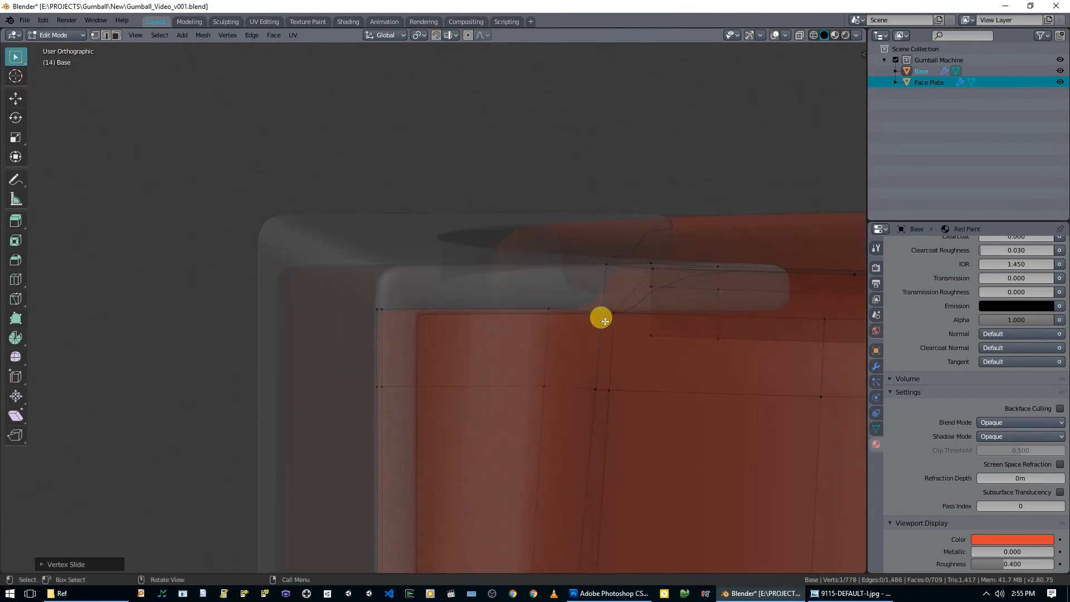
Snap the 3D cursor to the upper corner vertex and scale the top row's three side vertices into line with it.
key(shift+s)
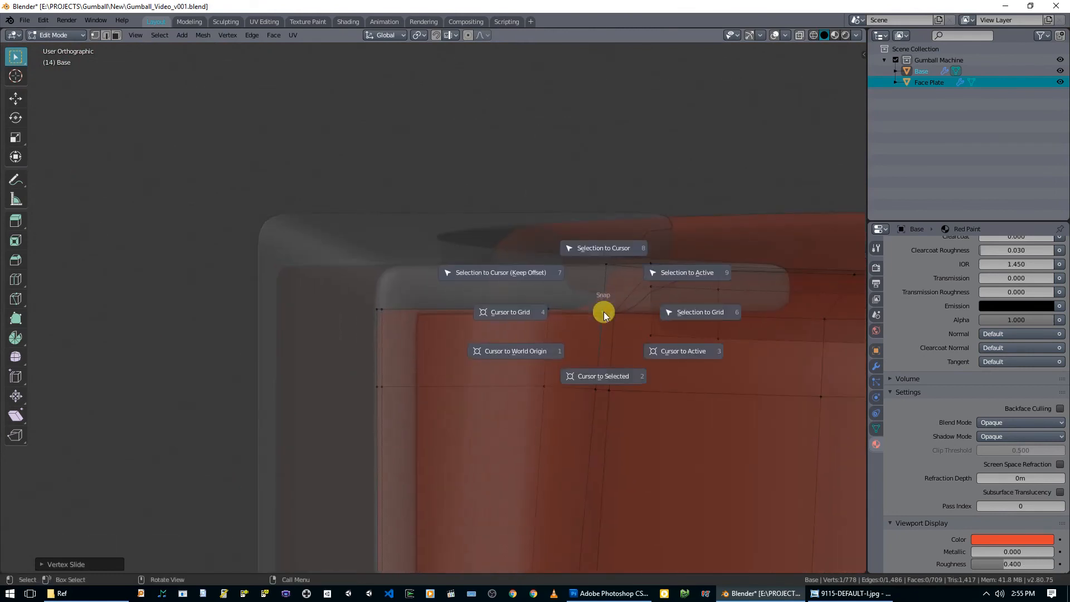
click(599, 373)
middle_drag(568, 341, 540, 309)
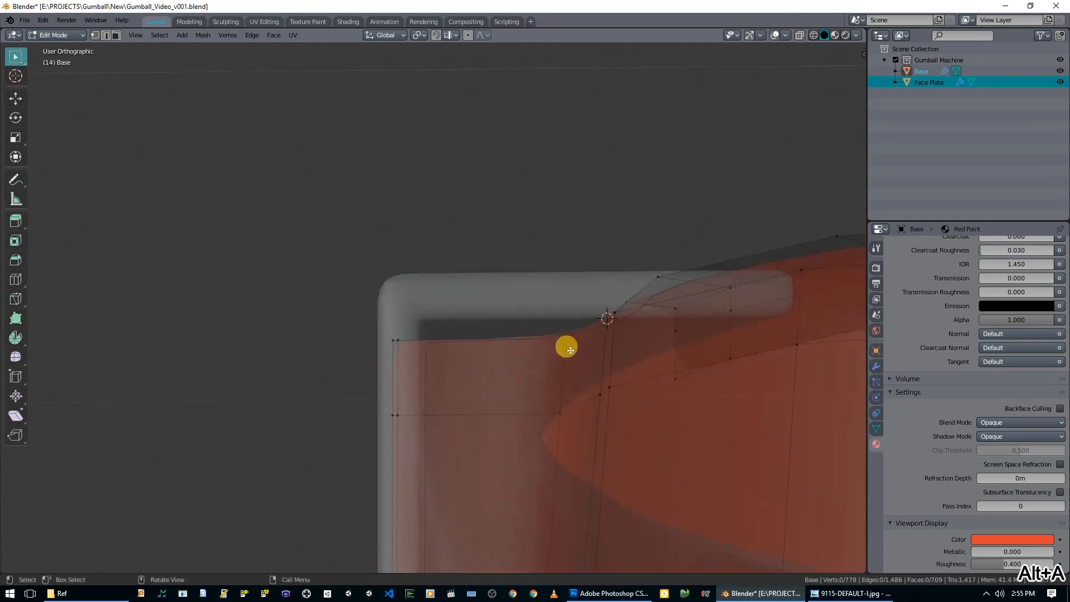
middle_drag(329, 315, 389, 331)
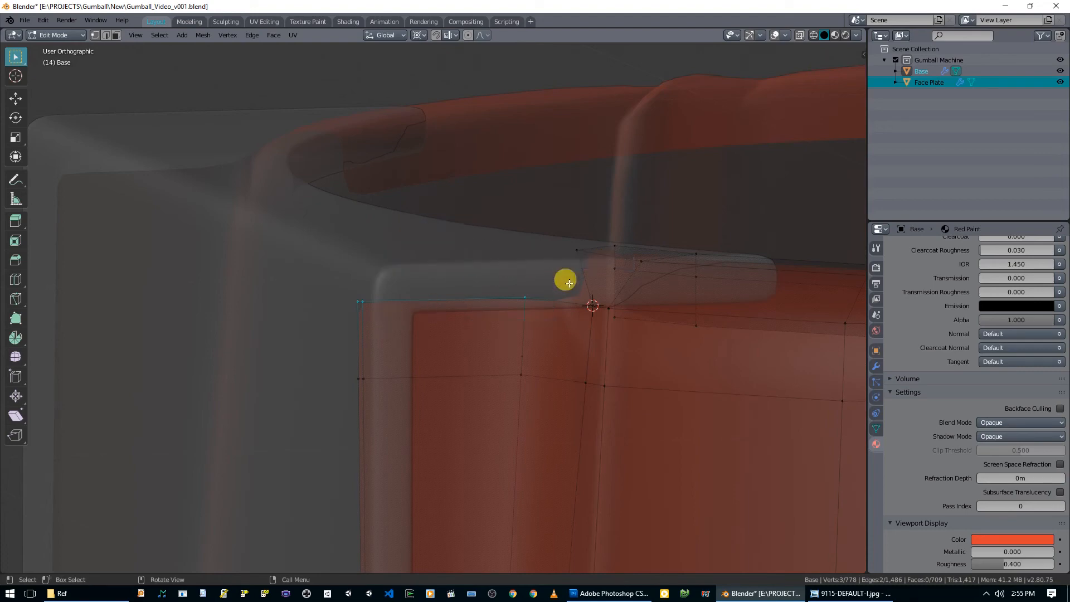
click(484, 331)
Snap the 3D cursor to the second-row corner vertex, scale that row's three vertices to it excluding Y, and check the corner.
key(shift+s)
click(573, 443)
drag(544, 393, 300, 365)
key(shift+y)
click(299, 365)
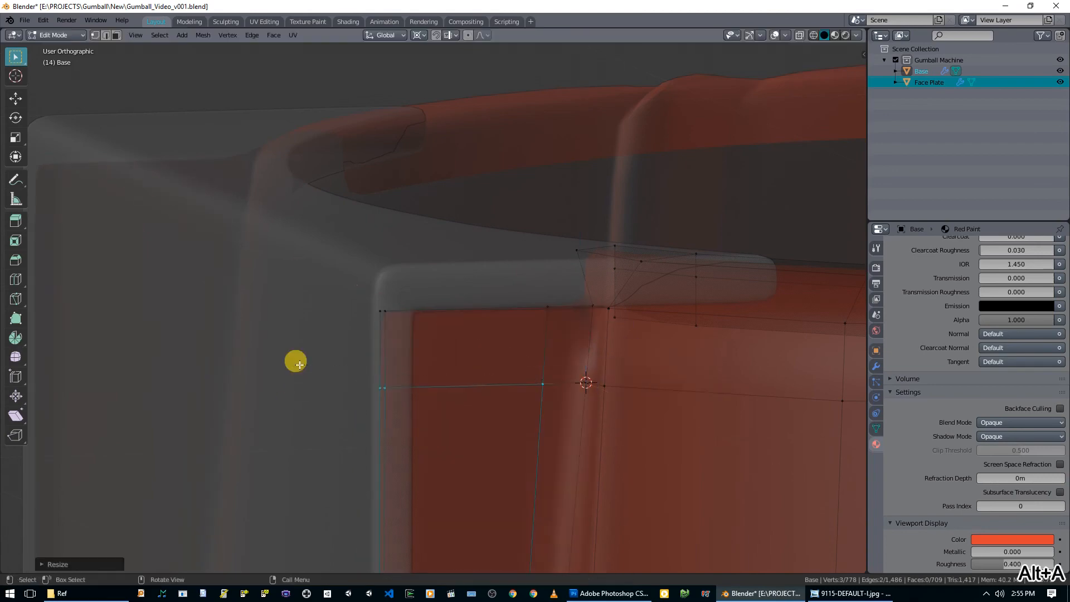
key(alt+z)
key(Tab)
middle_drag(471, 382, 634, 377)
key(Tab)
scroll(585, 337, up, 1)
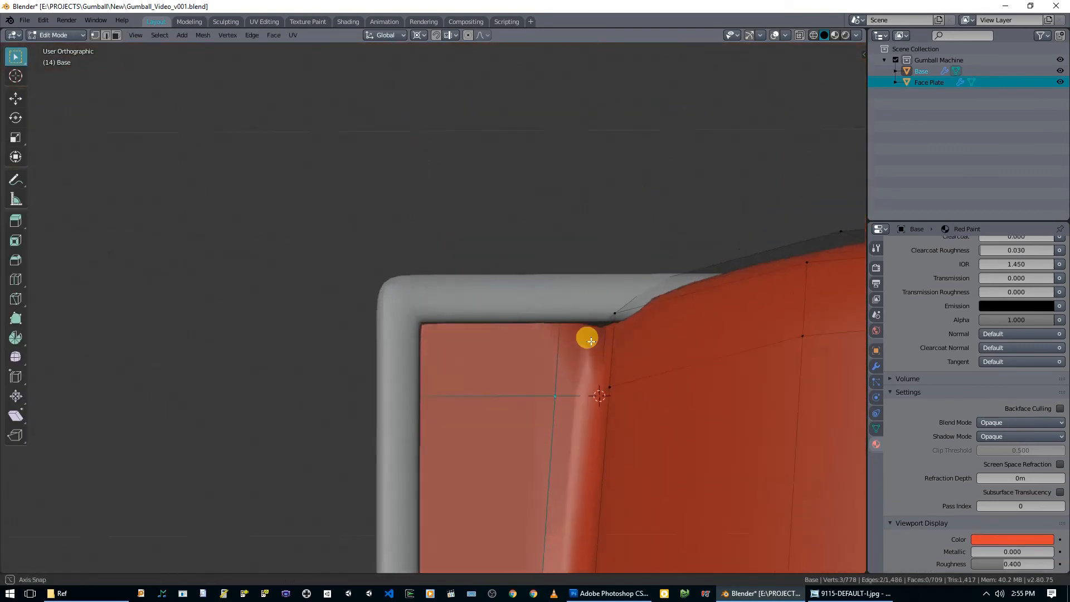
Slide the base's vertical rim-end edges under the face plate along the rim to the adjacent edge loop.
key(alt+z)
mouse_move(601, 321)
middle_down()
mouse_move(634, 370)
mouse_move(602, 299)
middle_up()
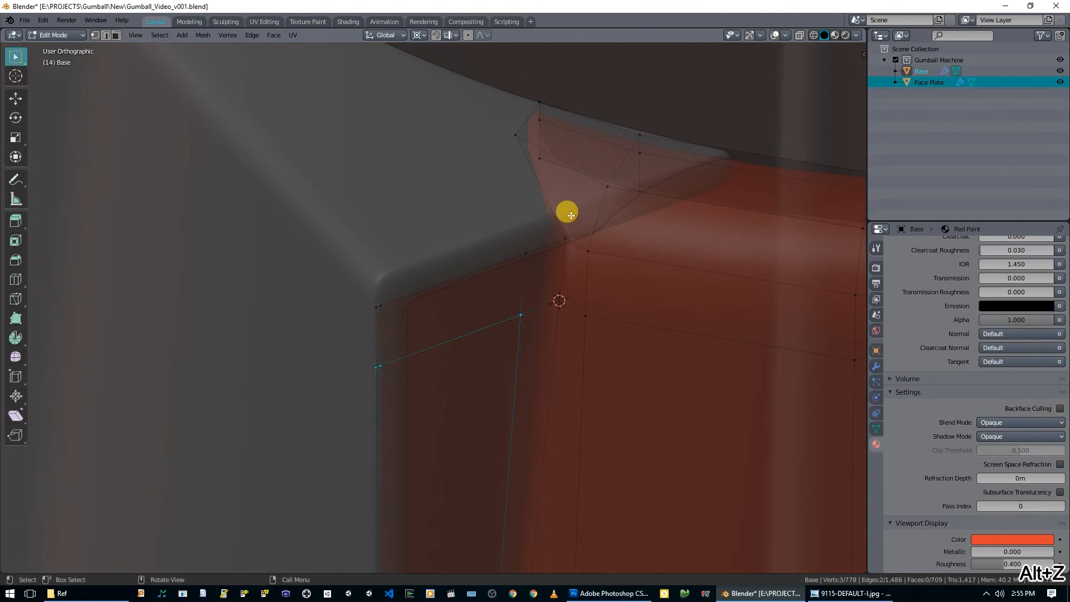
middle_drag(557, 162, 479, 133)
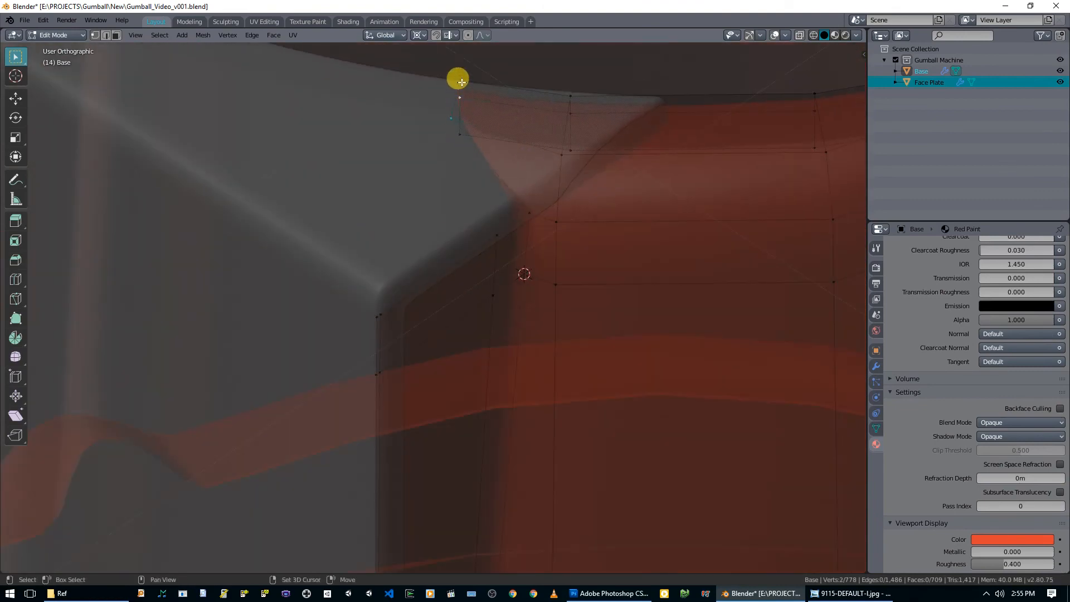
key(g)
key(g)
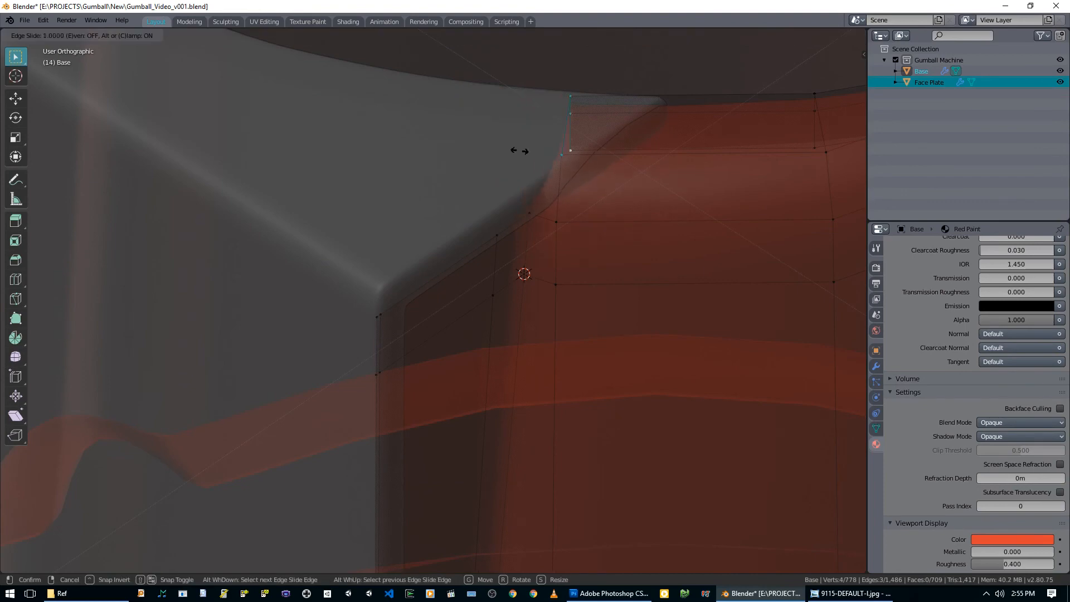
click(509, 147)
Examine the smoothed base in Object Mode, checking how its reshaped upper corner meets the face plate.
key(alt+a)
middle_drag(574, 247, 548, 282)
key(alt+z)
middle_drag(589, 355, 519, 186)
key(Tab)
scroll(613, 222, down, 6)
scroll(519, 186, up, 2)
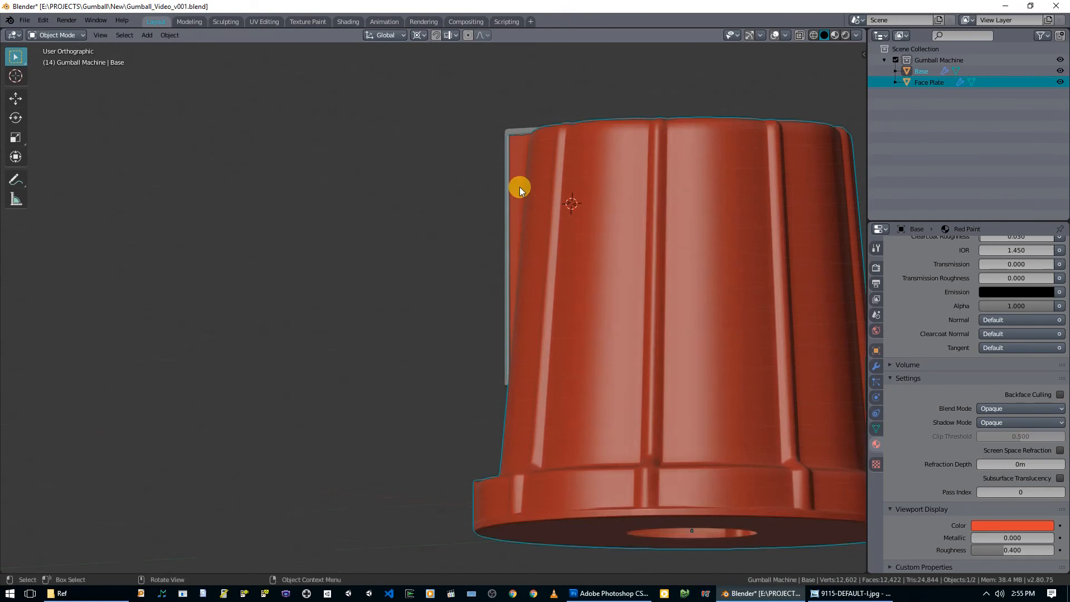
shift+middle_drag(527, 147, 550, 319)
scroll(577, 231, up, 2)
middle_drag(663, 280, 577, 496)
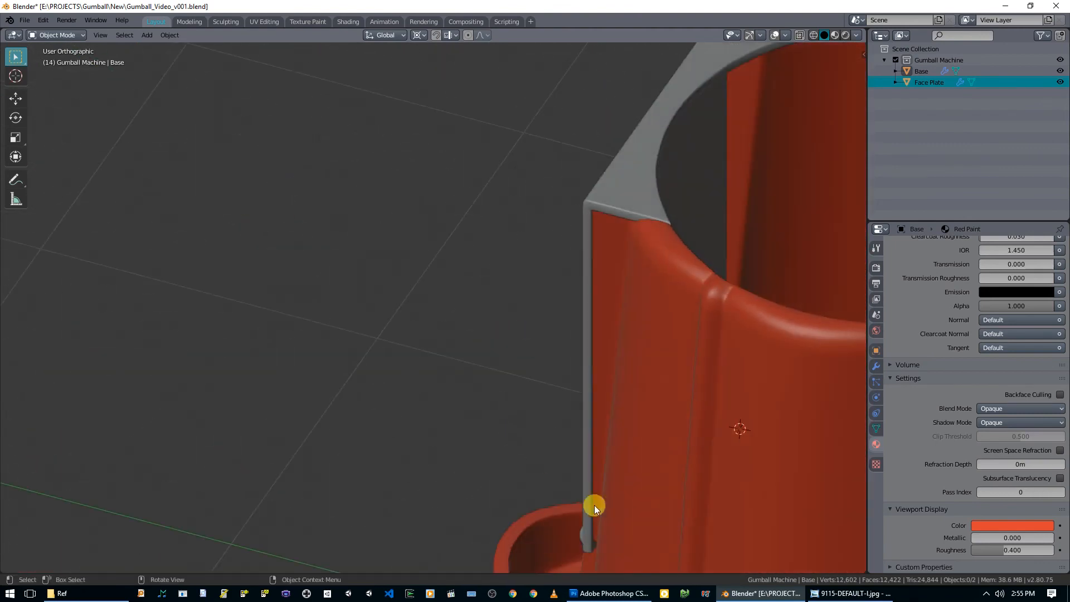
Examine the face plate's lower corner against the base, using see-through shading and Edit Mode from angled and front views.
middle_drag(597, 536, 547, 351)
scroll(547, 351, up, 4)
key(KP_3)
key(KP_1)
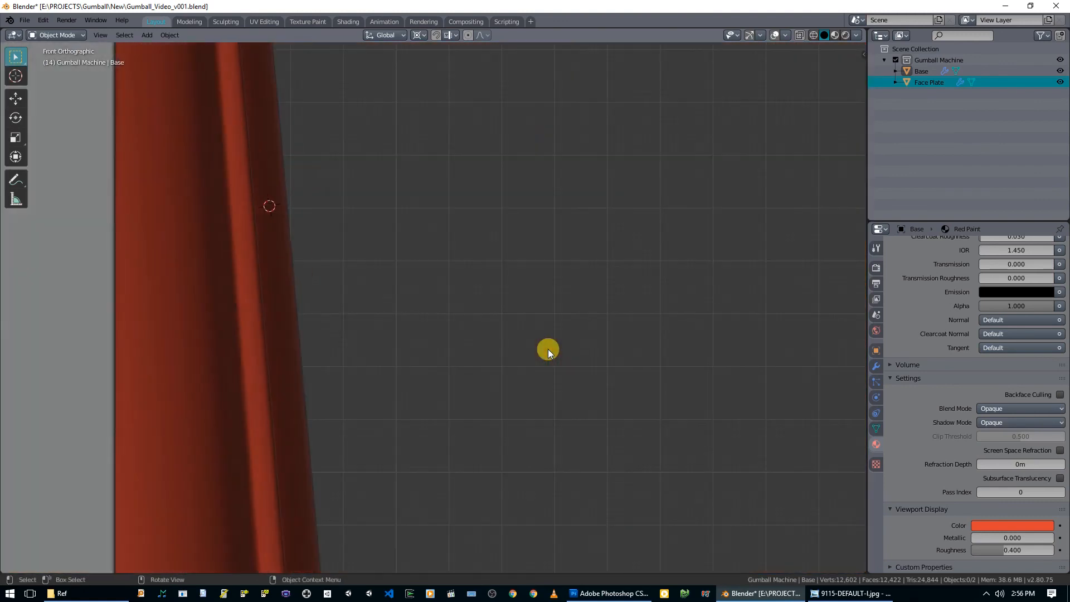
shift+middle_drag(242, 483, 455, 306)
key(alt+z)
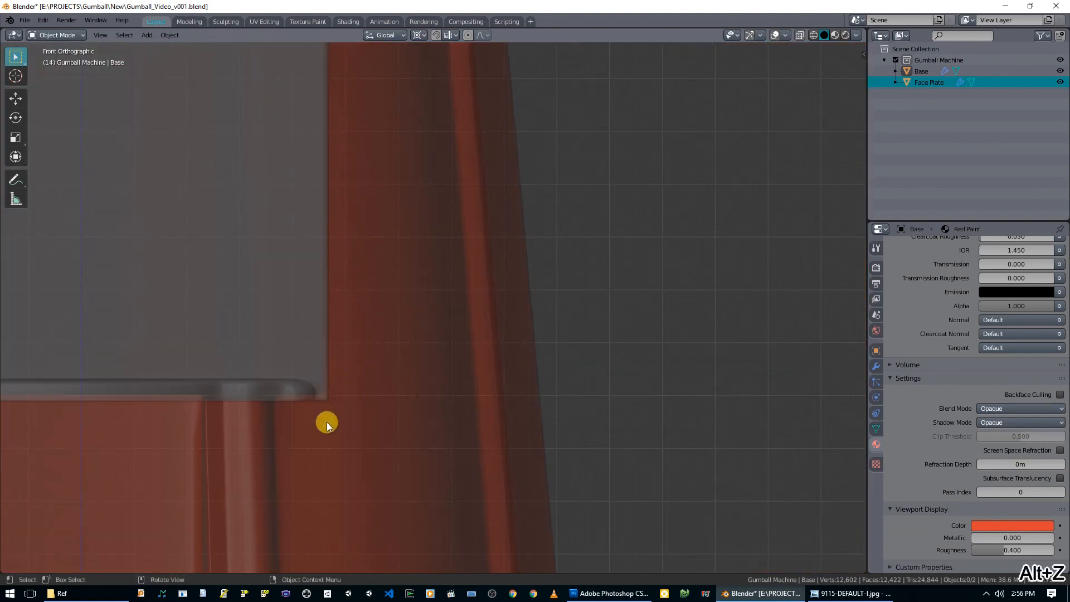
key(Tab)
middle_drag(335, 394, 496, 323)
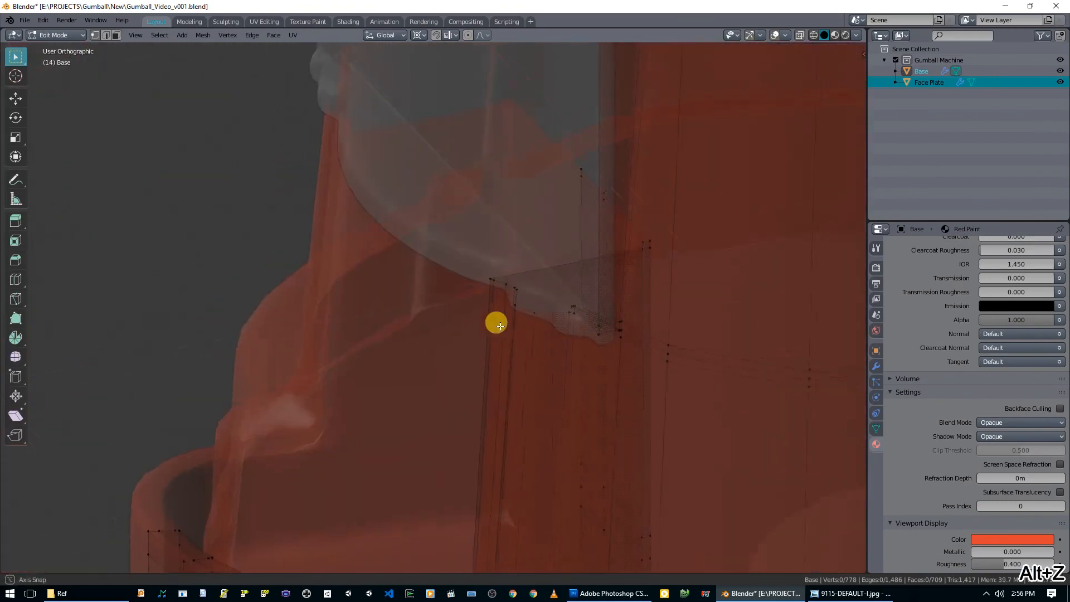
middle_drag(646, 323, 667, 354)
scroll(651, 349, down, 2)
mouse_move(569, 178)
shift+middle_down()
mouse_move(556, 490)
mouse_move(592, 405)
mouse_move(593, 471)
shift+middle_up()
middle_drag(530, 135, 506, 225)
key(KP_1)
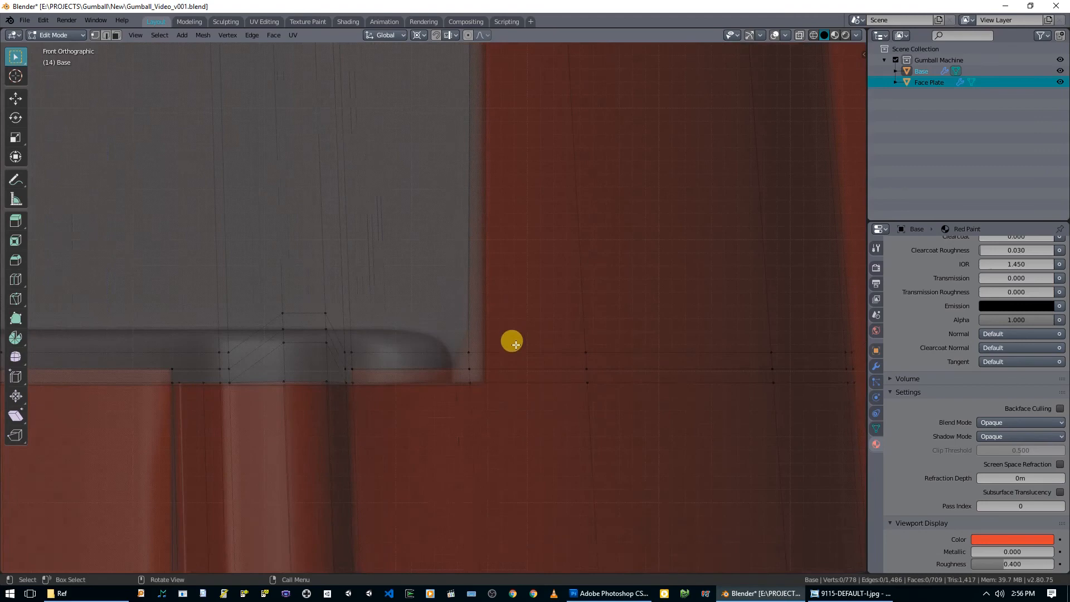
Try to slide the base's edge loop running through the face plate's lower corner.
scroll(474, 392, up, 2)
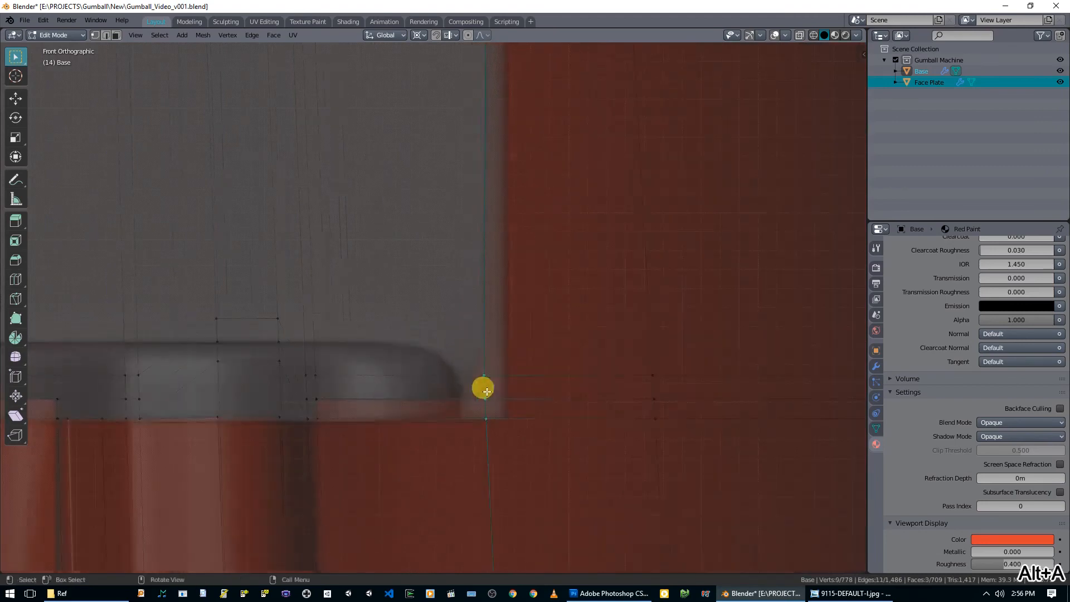
key(g)
key(g)
click(486, 398)
middle_drag(487, 399, 471, 414)
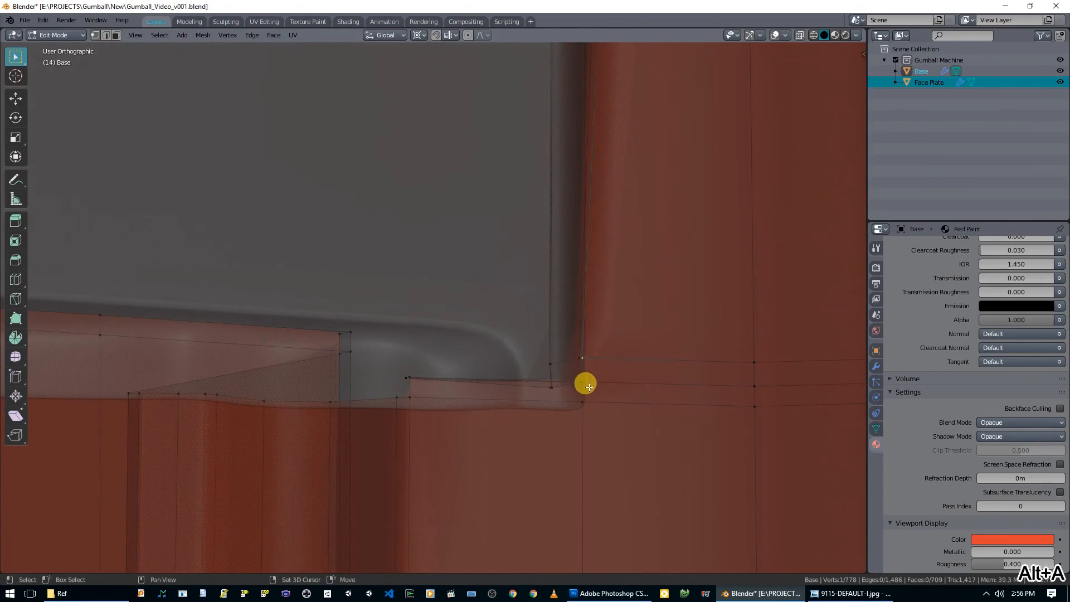
Slide the base's edge loop at the face plate's lower corner outward toward the plate's side edge.
alt+middle_drag(600, 416, 612, 434)
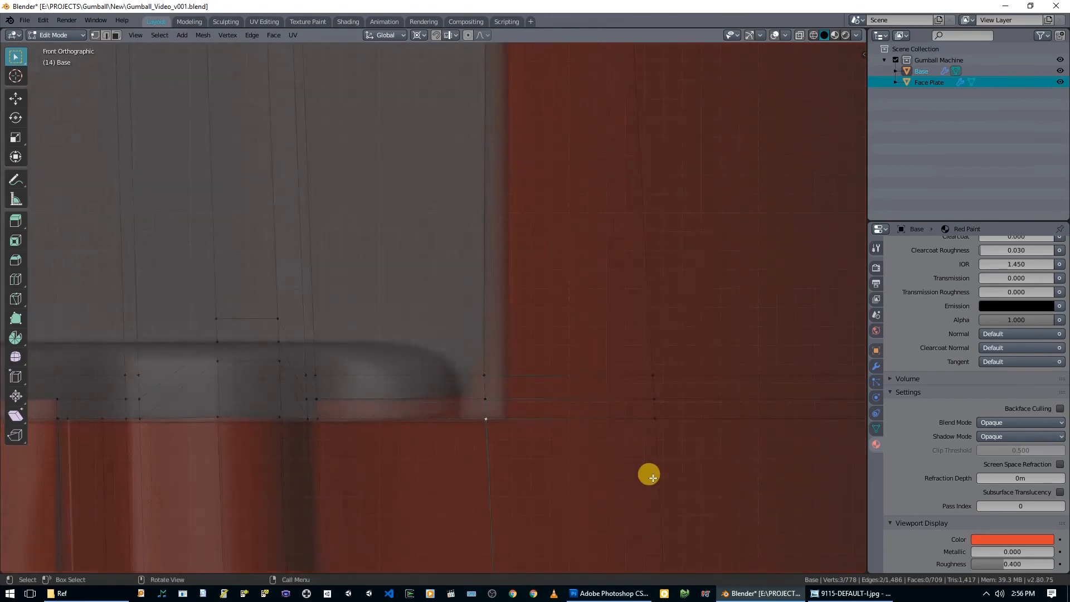
key(g)
key(g)
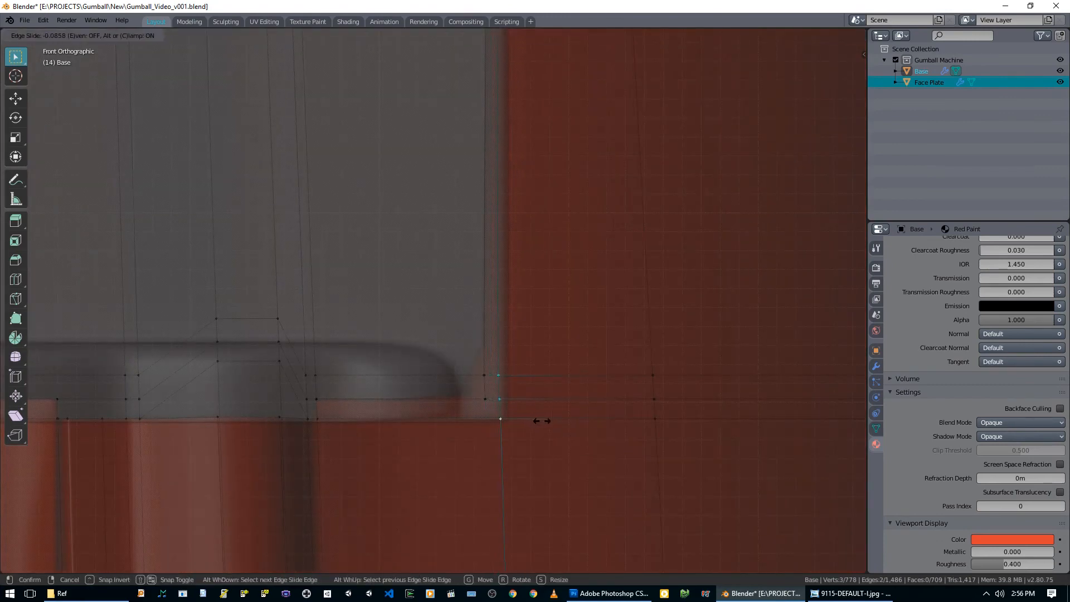
click(540, 420)
Snap the 3D cursor to the slid loop's upper corner vertex and scale the adjacent vertices under the plate toward it.
middle_drag(506, 382, 641, 338)
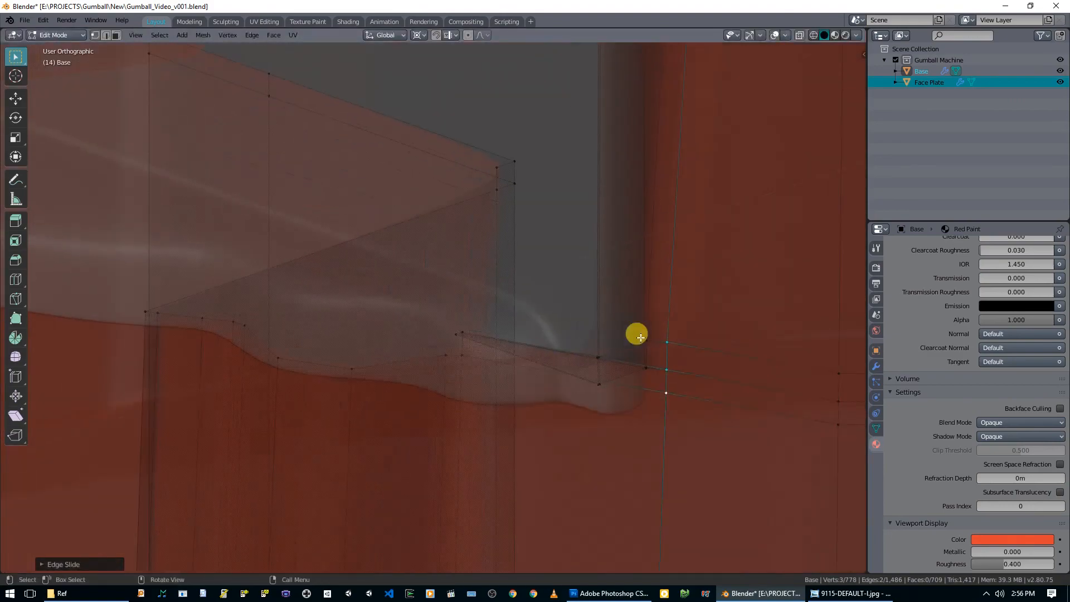
key(shift+s)
click(683, 399)
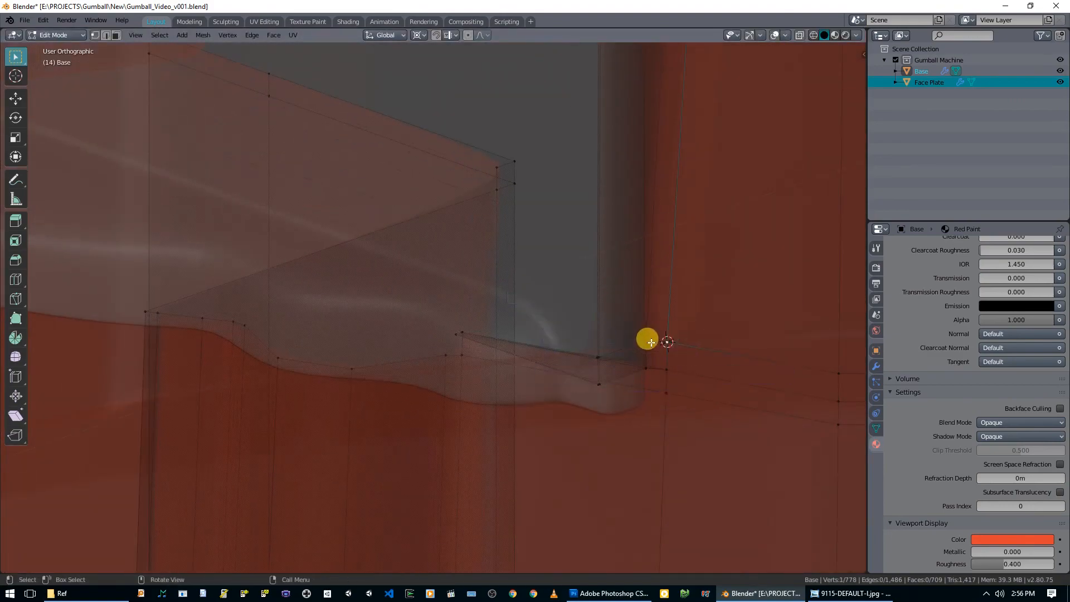
key(s)
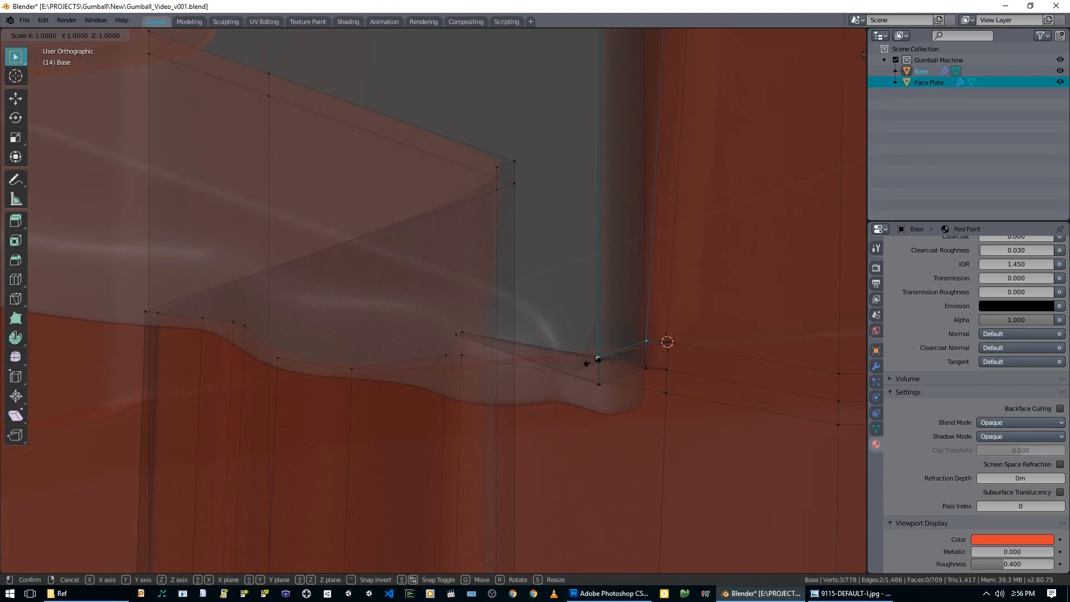
click(592, 362)
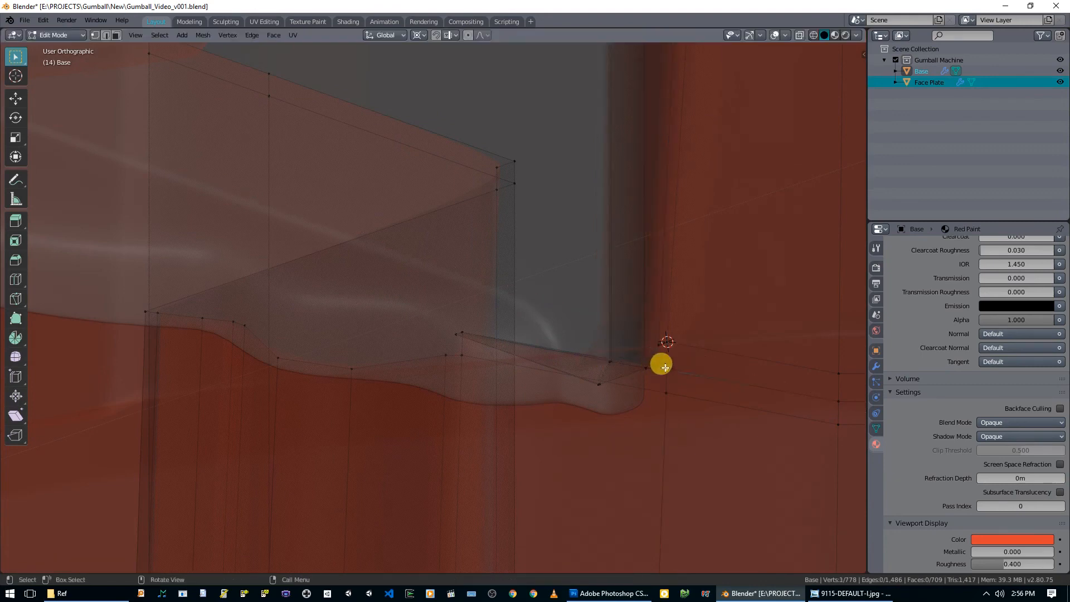
Snap the 3D cursor to the next vertex down the loop and scale the neighbouring lower-corner vertices about it.
key(shift+s)
click(647, 390)
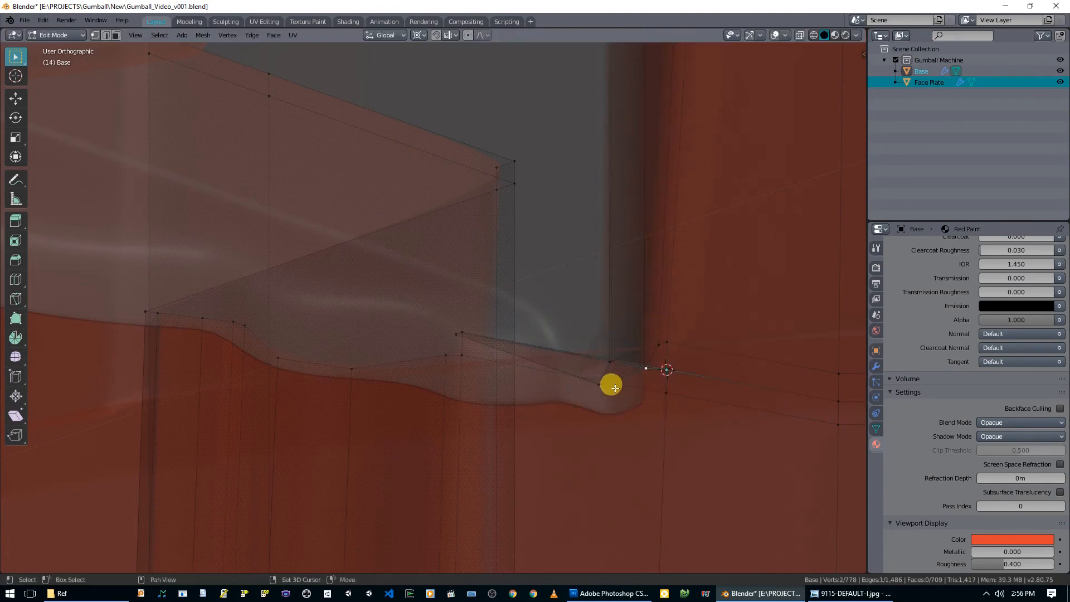
key(s)
click(597, 392)
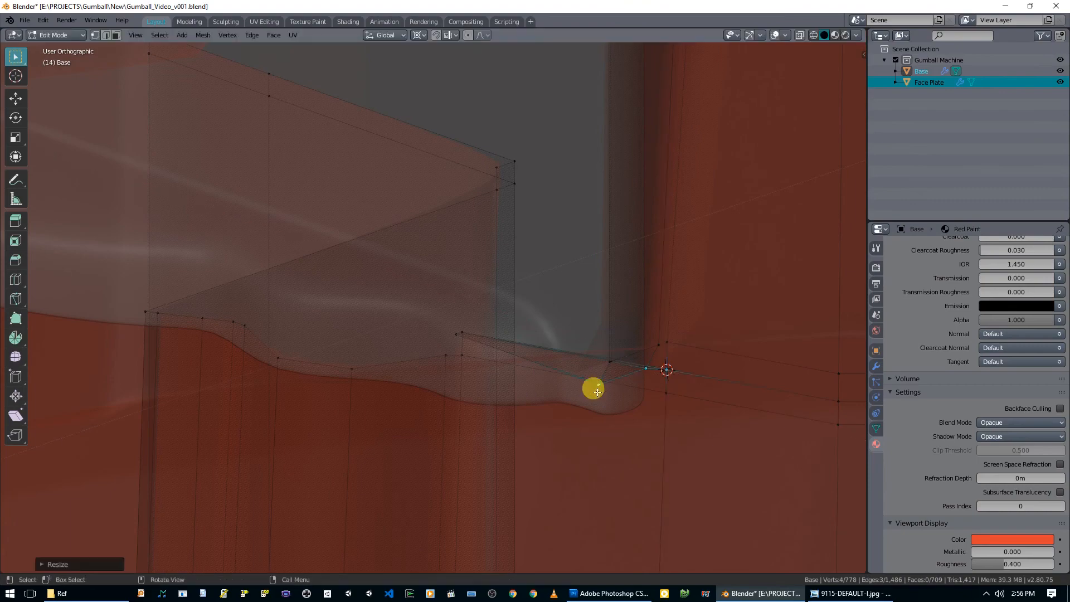
key(s)
click(597, 392)
Examine the smoothed base and face plate in Object Mode with solid shading, checking the side and corner fit from several angles.
key(Tab)
scroll(678, 322, down, 3)
key(alt+z)
middle_drag(678, 322, 494, 350)
middle_drag(486, 313, 553, 235)
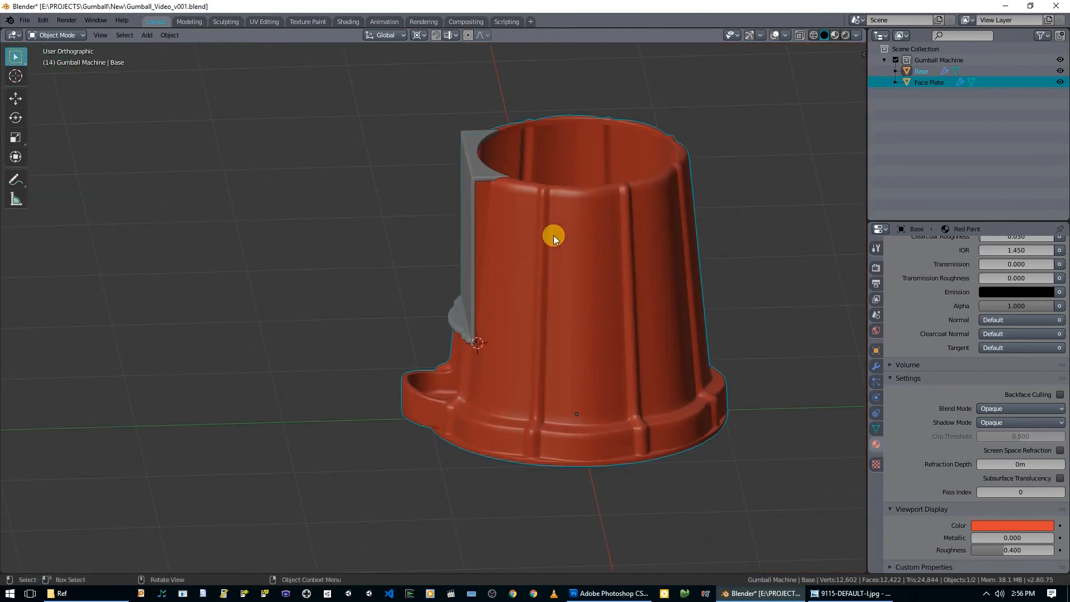
scroll(548, 187, up, 6)
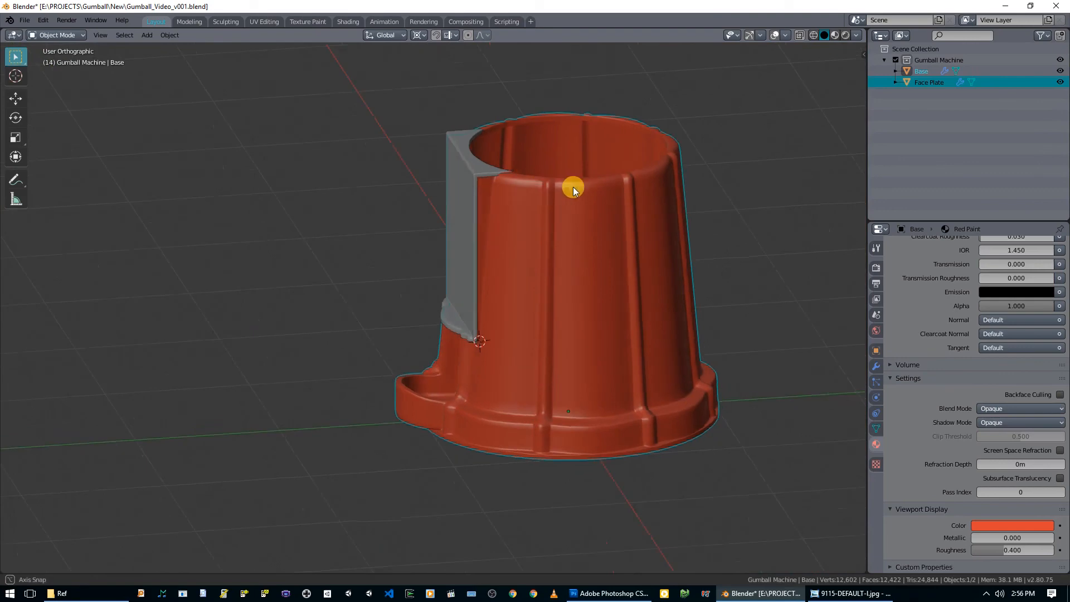
middle_drag(581, 252, 690, 407)
middle_drag(662, 293, 634, 224)
scroll(633, 224, down, 5)
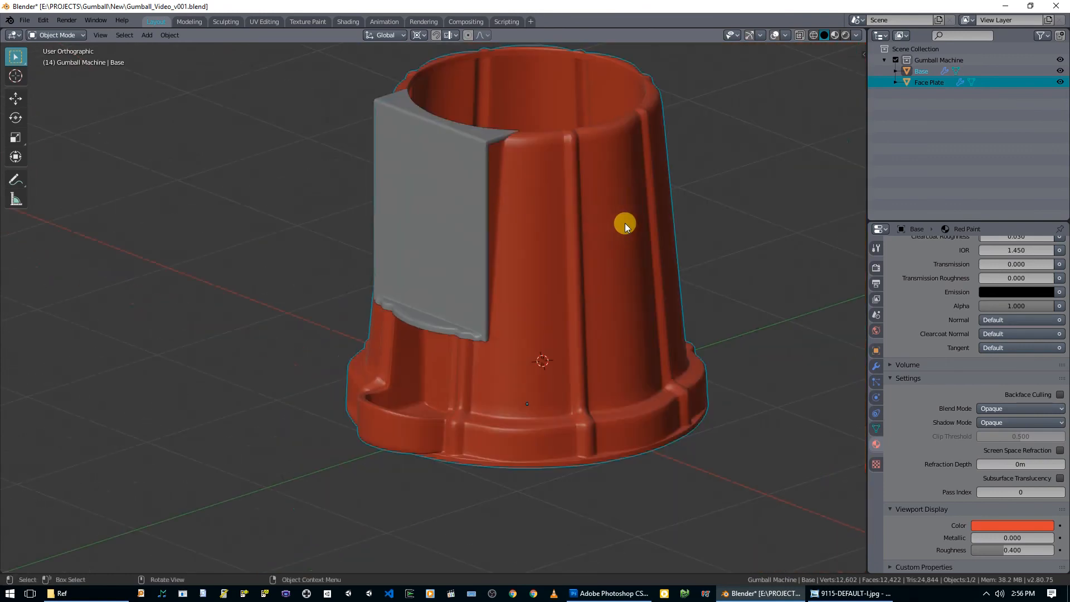
middle_drag(551, 172, 598, 275)
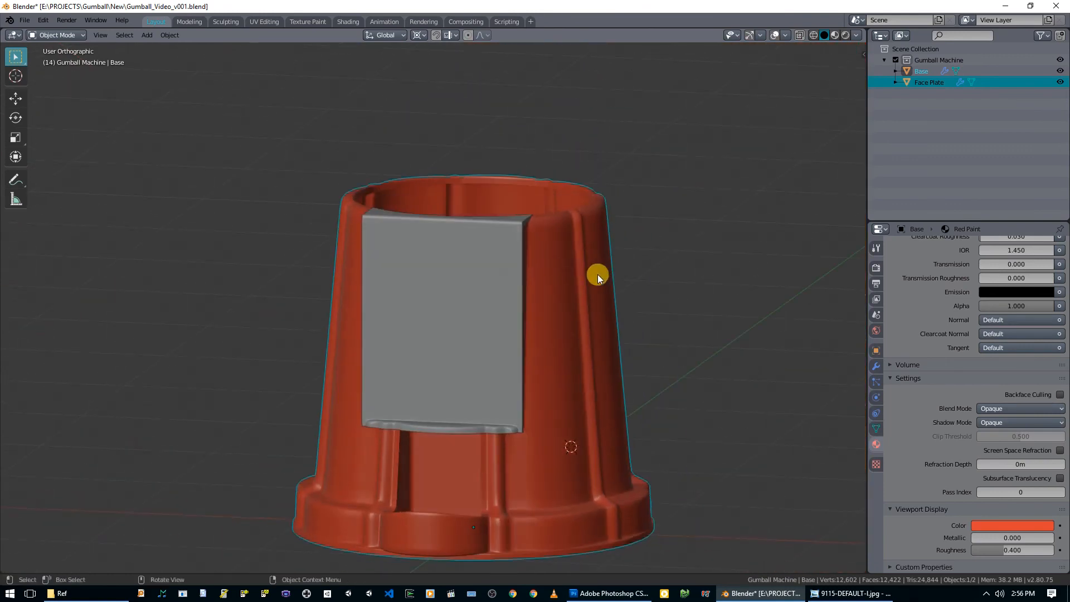
Hide the face plate and inspect the opening it covers in the base.
click(500, 264)
key(h)
scroll(509, 252, up, 4)
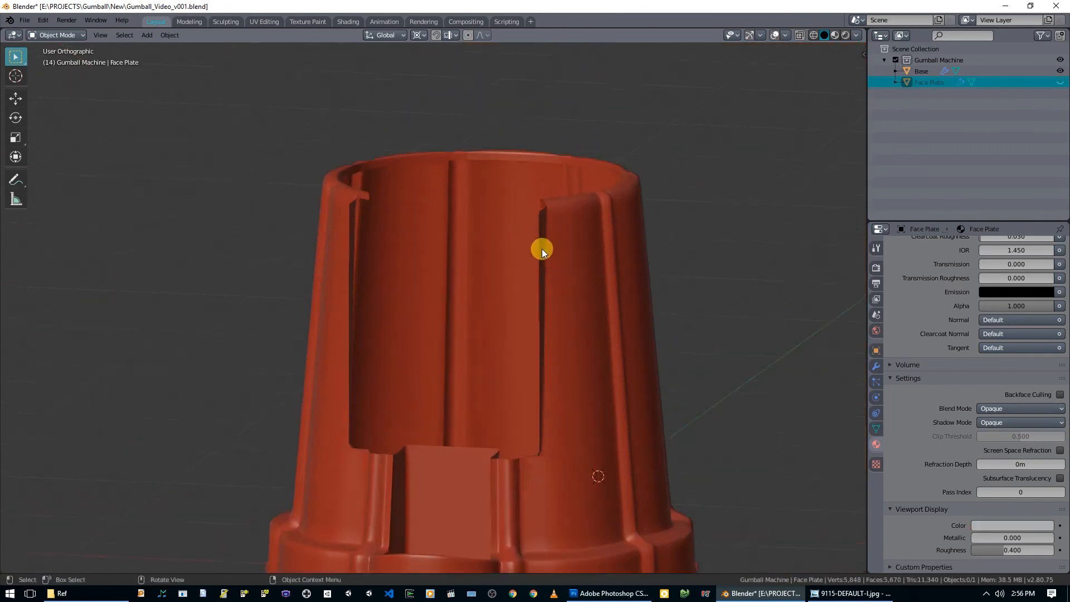
scroll(594, 374, down, 3)
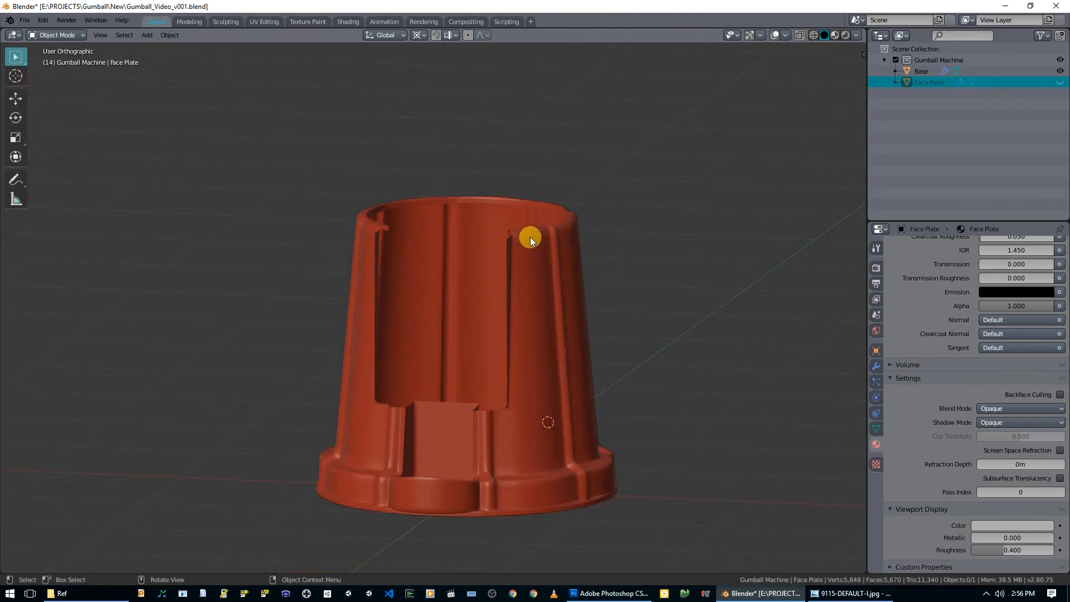
Try adding a centred vertical loop cut between two ribs on the base's side, checking it in side view.
middle_drag(492, 407, 576, 394)
click(607, 497)
key(Tab)
key(ctrl+r)
click(613, 502)
right_click(625, 475)
middle_drag(640, 488, 630, 474)
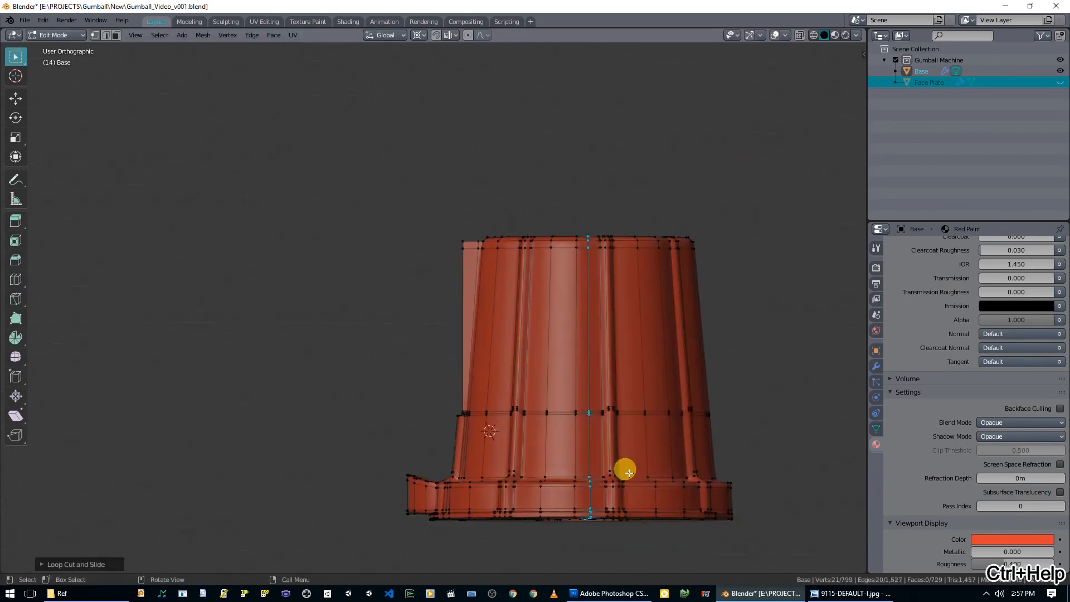
key(KP_1)
key(KP_3)
scroll(633, 471, up, 2)
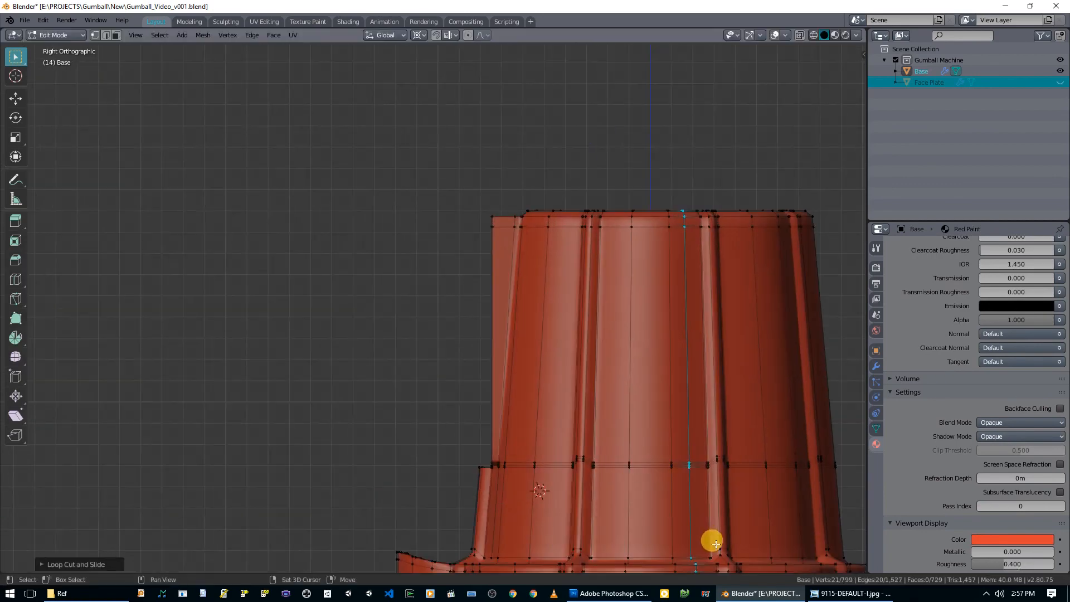
shift+middle_drag(712, 544, 617, 449)
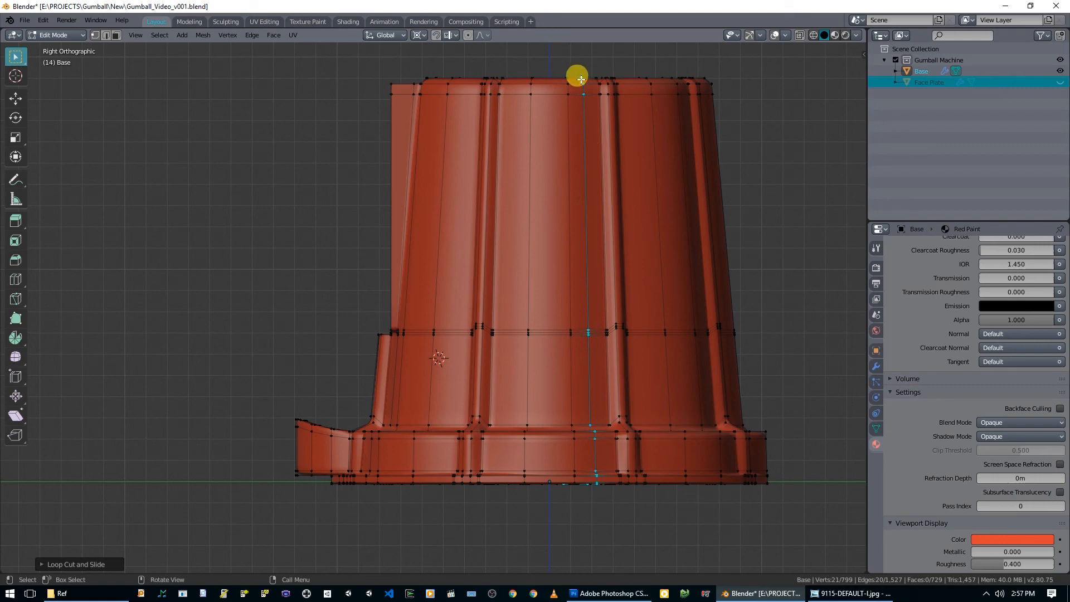
key(ctrl+z)
middle_drag(489, 255, 604, 270)
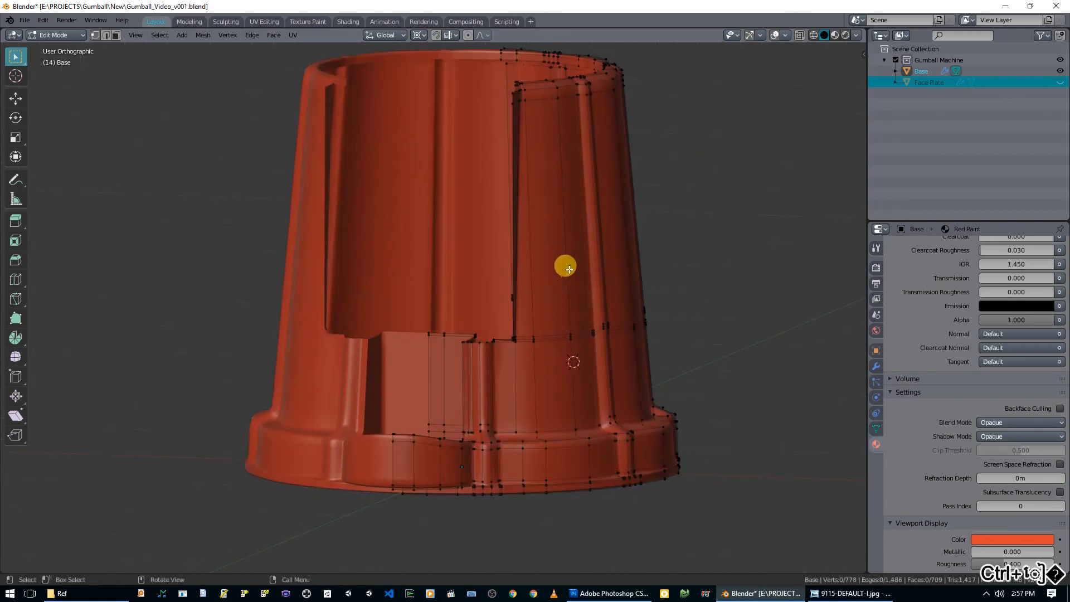
Unhide the face plate and examine how its upper corner and side meet the base's rim.
key(Tab)
key(alt+h)
scroll(561, 186, up, 6)
middle_drag(509, 73, 504, 302)
middle_drag(500, 255, 603, 239)
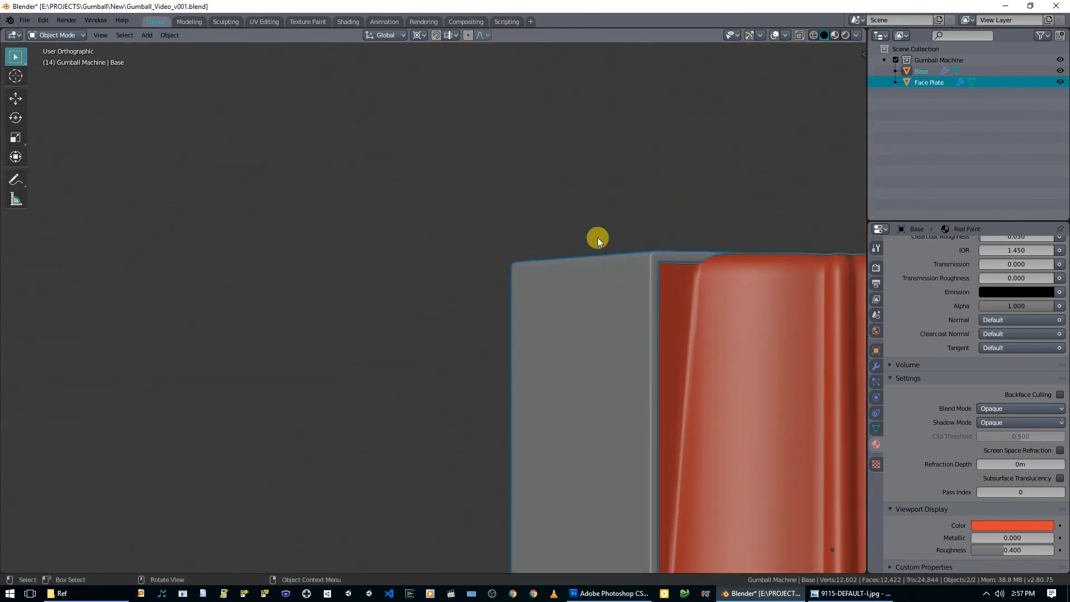
middle_drag(734, 270, 821, 315)
key(Tab)
key(Tab)
scroll(775, 308, down, 2)
scroll(590, 312, down, 3)
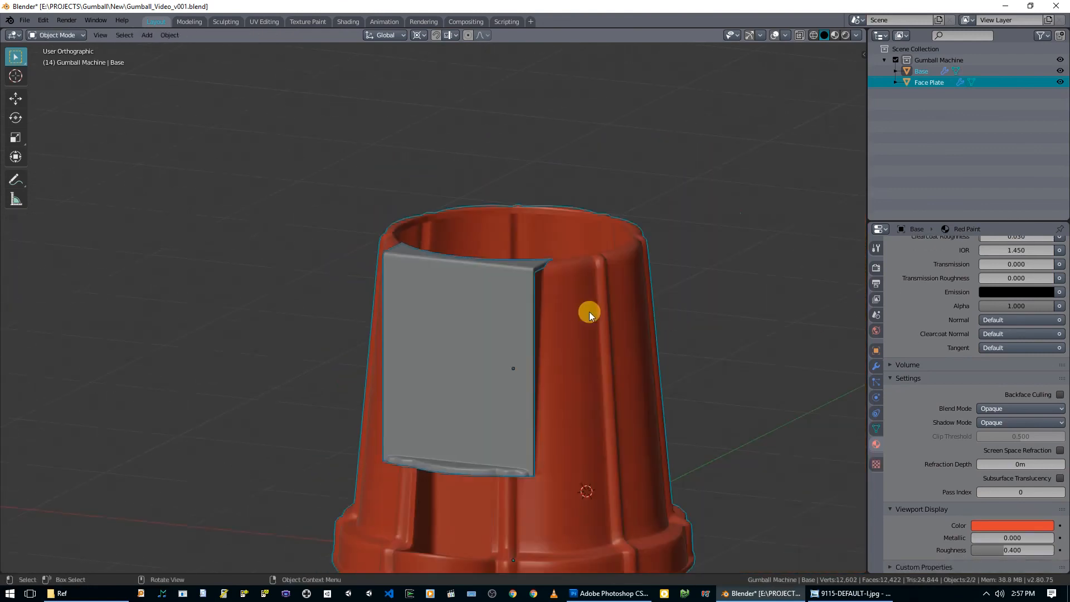
Isolate the face plate in local view and open its mesh in Edit Mode from behind.
middle_drag(589, 312, 600, 316)
click(331, 317)
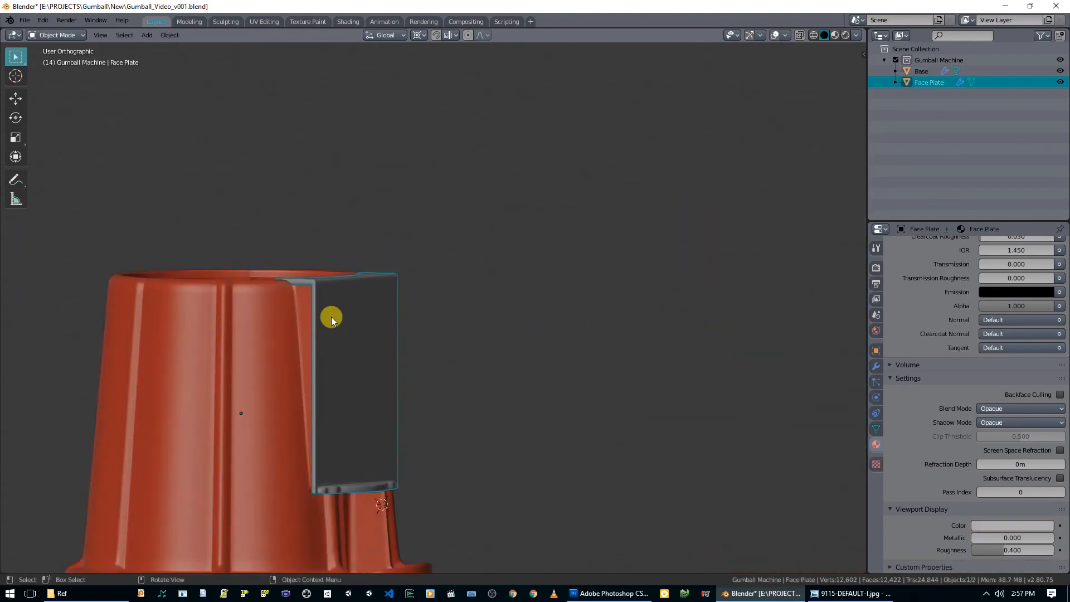
key(KP_Divide)
middle_drag(331, 316, 511, 297)
key(Tab)
middle_drag(437, 339, 469, 353)
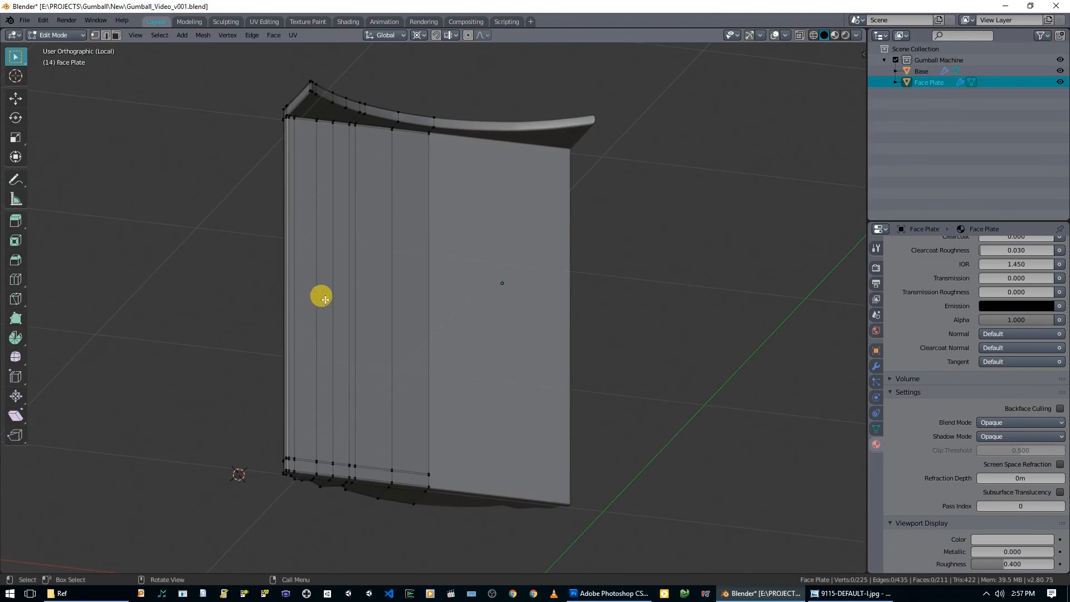
Delete the face plate's large hidden rear faces, keeping the narrow strip along the lower edge.
key(alt+F24)
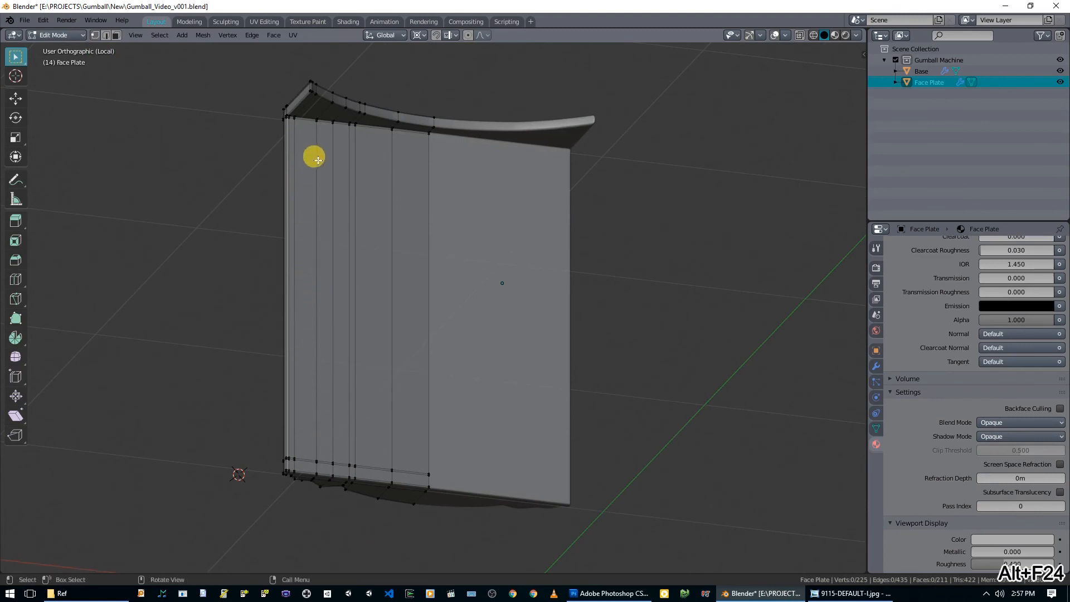
key(c)
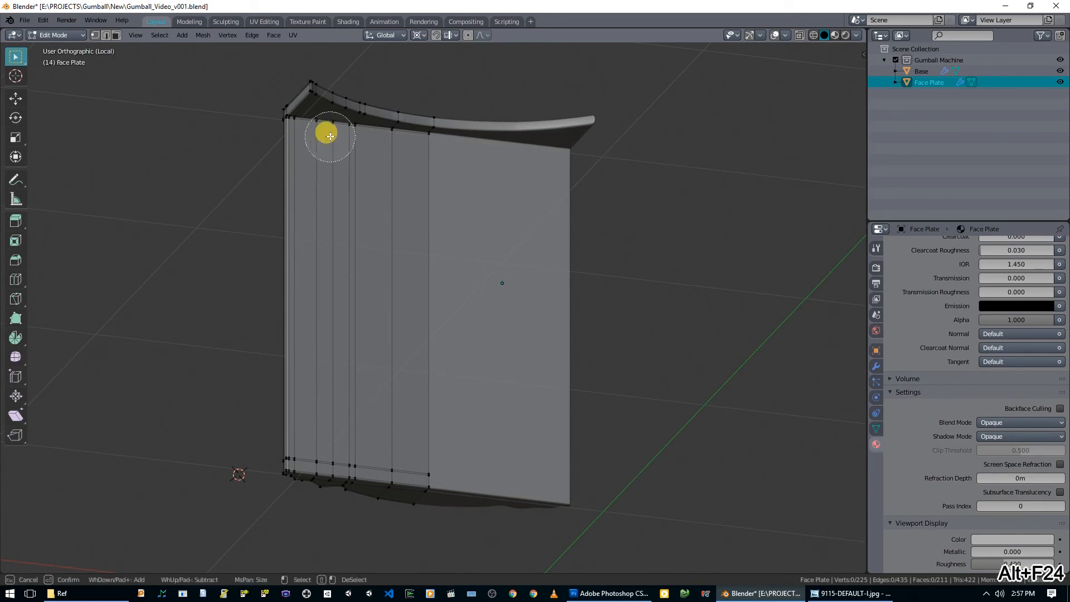
mouse_move(328, 136)
mouse_down()
mouse_move(427, 151)
mouse_move(325, 134)
mouse_move(334, 423)
mouse_move(318, 445)
mouse_move(442, 454)
mouse_move(385, 446)
mouse_up()
key(Escape)
shift+middle_drag(385, 446, 377, 292)
scroll(378, 291, up, 4)
shift+middle_drag(277, 363, 377, 318)
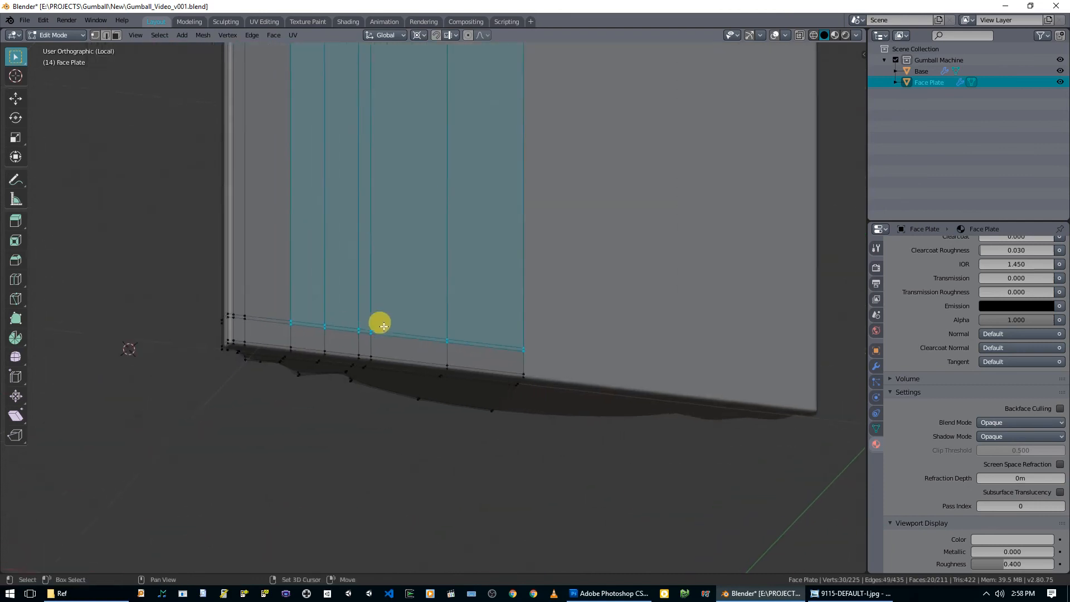
scroll(377, 318, up, 2)
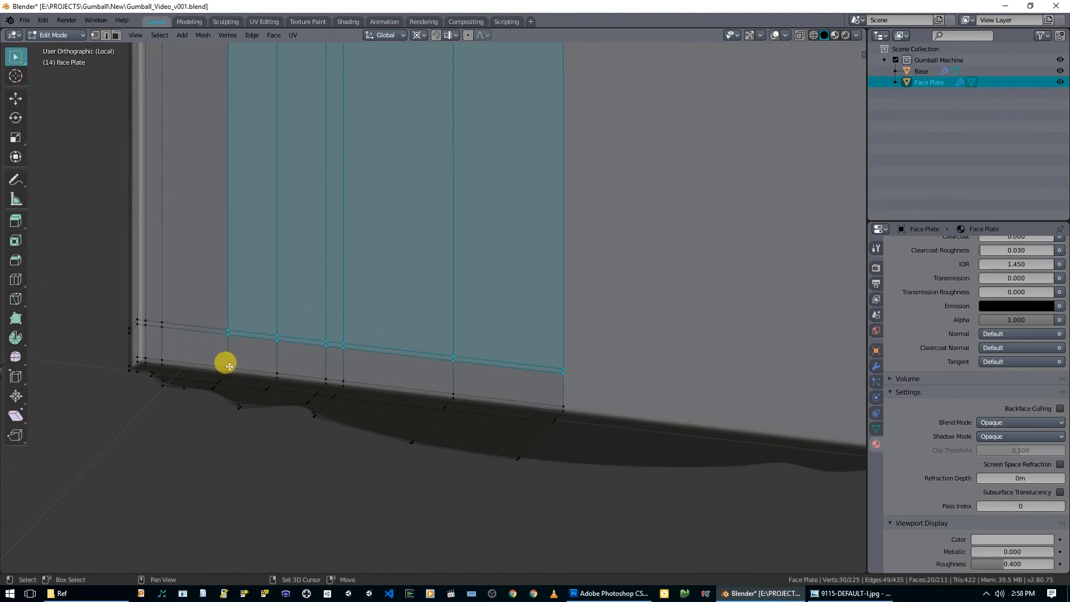
key(x)
click(438, 253)
Return to Object Mode with the whole model shown and examine the face plate's front and lower edge against the base.
mouse_move(438, 254)
middle_down()
mouse_move(410, 298)
mouse_move(346, 327)
mouse_move(340, 341)
mouse_move(387, 320)
mouse_move(413, 333)
mouse_move(404, 260)
mouse_move(396, 301)
mouse_move(353, 262)
mouse_move(409, 225)
mouse_move(458, 260)
mouse_move(516, 251)
mouse_move(269, 238)
mouse_move(441, 274)
middle_up()
key(Tab)
key(KP_Divide)
key(alt+a)
scroll(513, 309, up, 5)
middle_drag(512, 310, 329, 380)
middle_drag(286, 489, 313, 267)
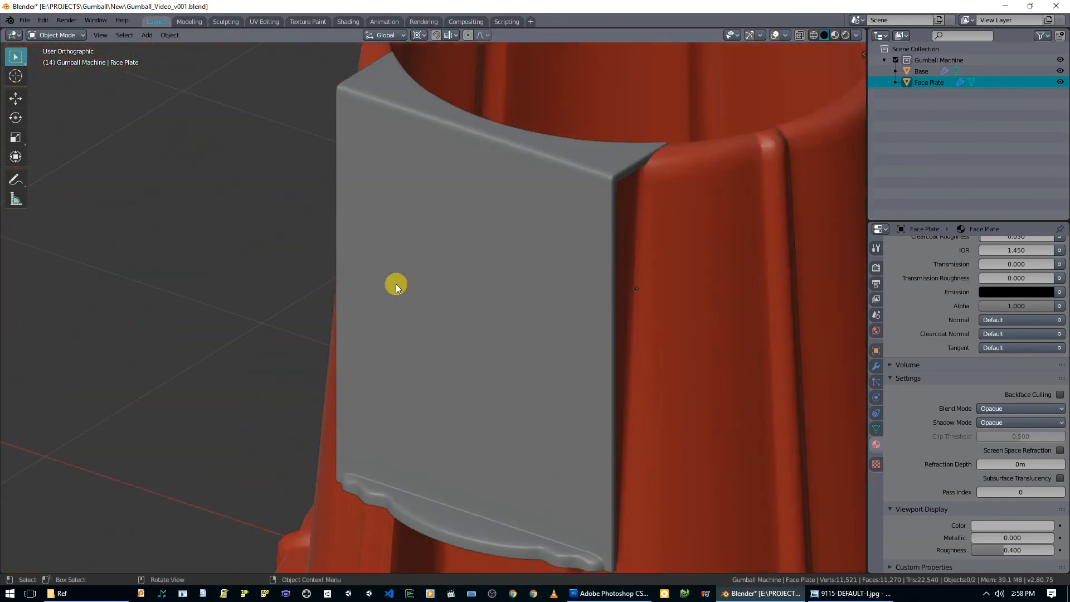
Isolate the face plate and inspect its open back and remaining edges, using see-through and solid shading.
click(476, 275)
key(KP_Divide)
middle_drag(476, 275, 363, 186)
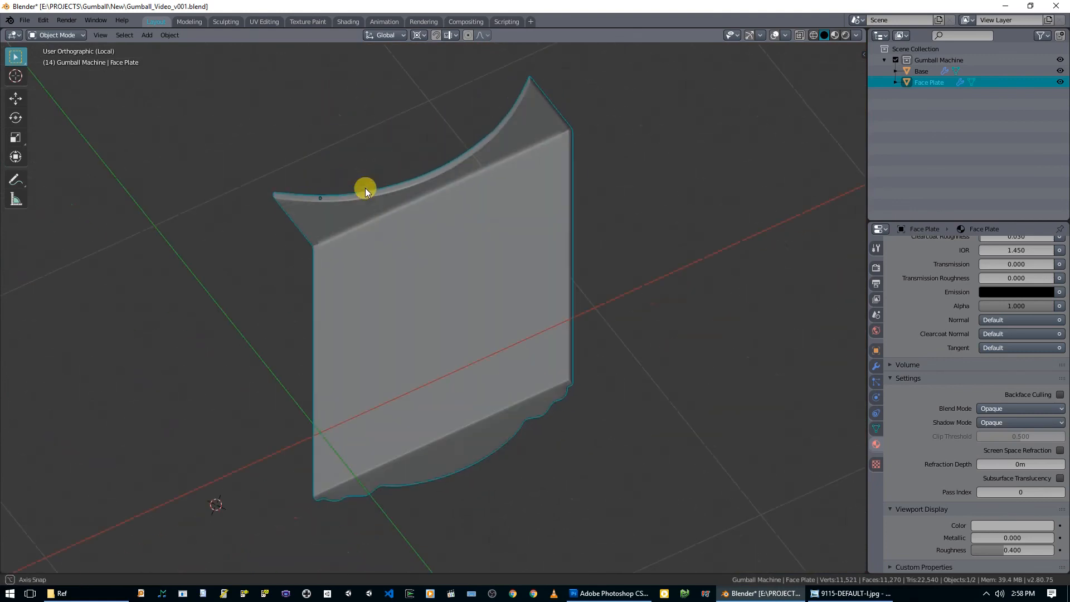
key(alt+z)
middle_drag(396, 279, 679, 514)
key(alt+z)
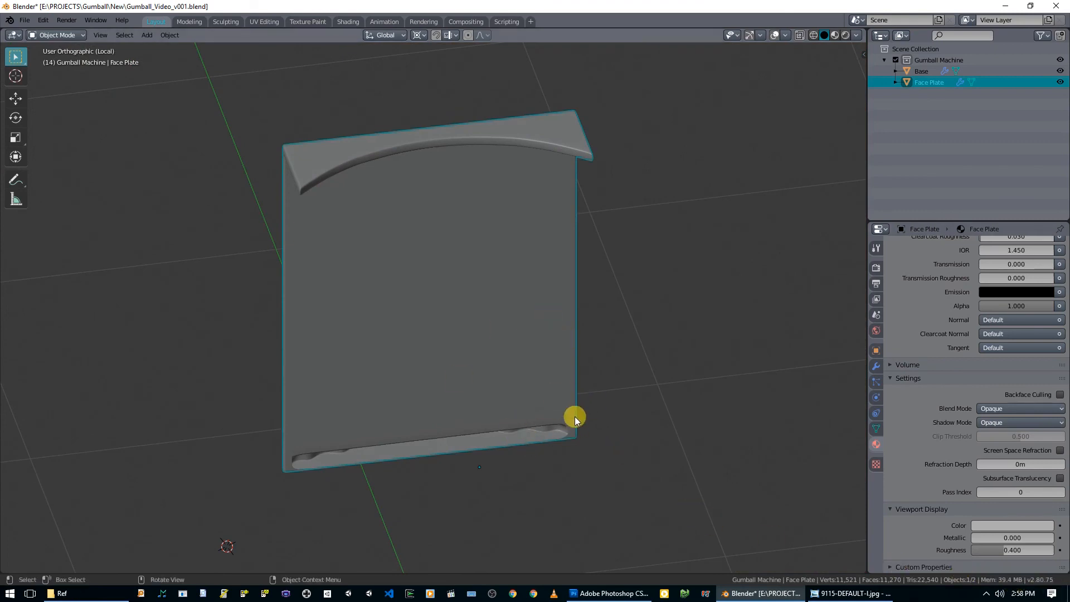
middle_drag(547, 399, 597, 263)
key(alt+z)
key(alt+z)
middle_drag(539, 281, 470, 400)
Show the whole model again and bring up the gumball machine reference photo in Windows Photo Viewer.
key(KP_Divide)
scroll(480, 339, down, 4)
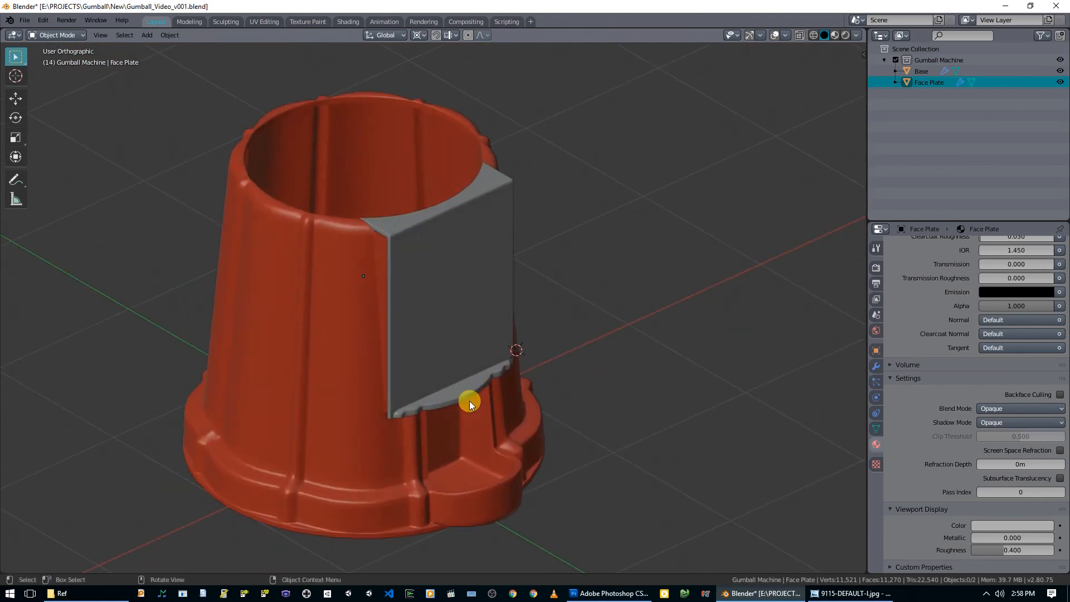
middle_drag(469, 400, 412, 232)
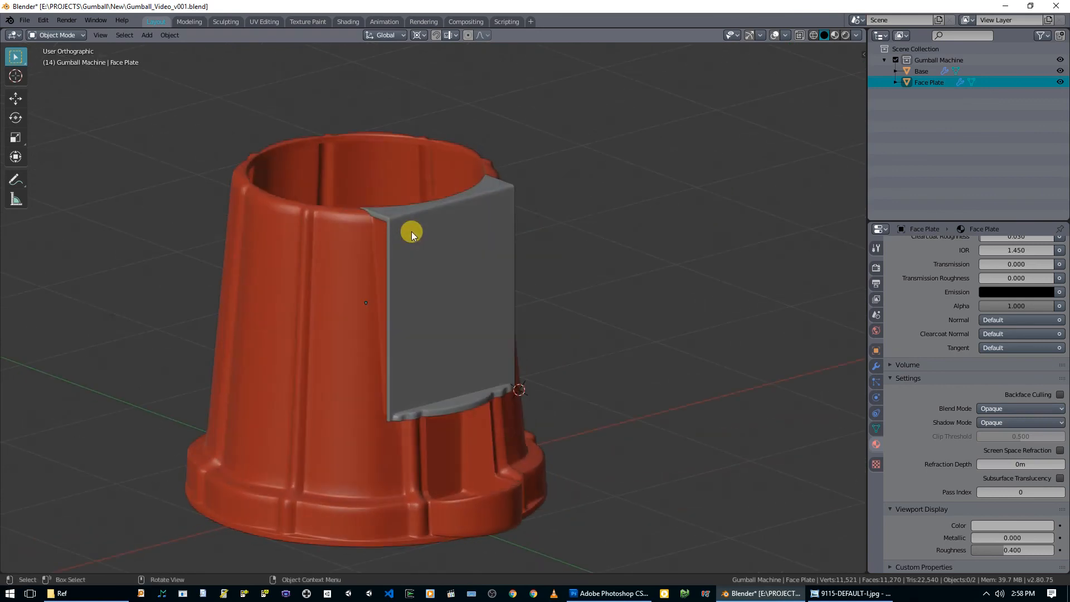
click(825, 592)
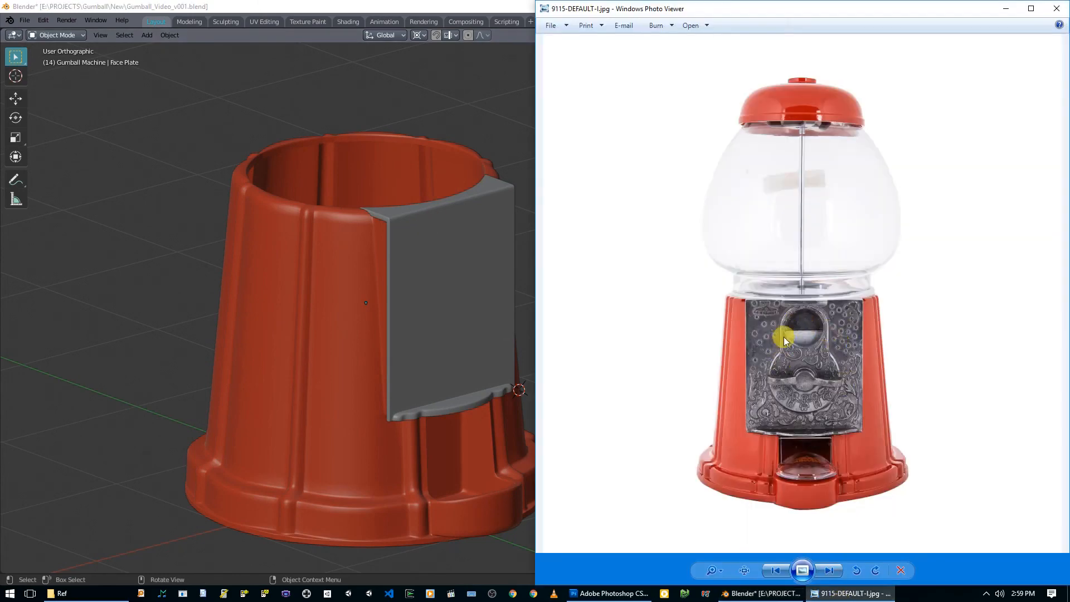